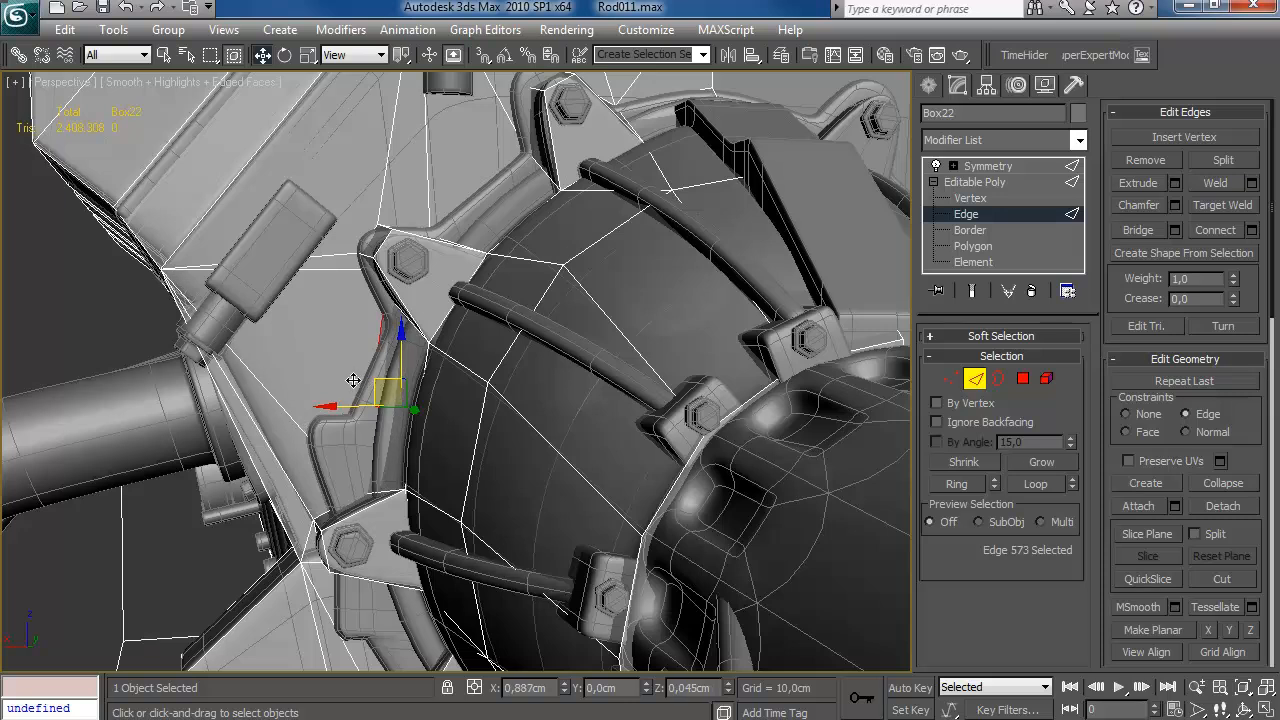
Shift the selected edges of the bell housing mesh so they follow the detailed flange underneath.
{"action": "left_click_drag", "start_coordinate": [382, 381], "coordinate": [380, 384]}
{"action": "mouse_move", "coordinate": [430, 360]}
{"action": "middle_mouse_down", "text": "alt"}
{"action": "mouse_move", "coordinate": [480, 420]}
{"action": "mouse_move", "coordinate": [484, 450]}
{"action": "mouse_move", "coordinate": [587, 429]}
{"action": "mouse_move", "coordinate": [742, 426]}
{"action": "middle_mouse_up", "text": "alt"}
{"action": "key", "text": "F3"}
{"action": "left_click", "coordinate": [485, 448]}
{"action": "key", "text": "F3"}
{"action": "mouse_move", "coordinate": [508, 434]}
{"action": "left_mouse_down"}
{"action": "mouse_move", "coordinate": [516, 424]}
{"action": "mouse_move", "coordinate": [506, 434]}
{"action": "left_mouse_up"}
{"action": "middle_click_drag", "start_coordinate": [506, 434], "coordinate": [626, 460], "text": "alt"}
Clean up the low-poly mesh beside the bell housing flange by target welding its stray vertex.
{"action": "key", "text": "4"}
{"action": "left_click", "coordinate": [449, 507]}
{"action": "key", "text": "F3"}
{"action": "middle_click_drag", "start_coordinate": [411, 472], "coordinate": [558, 413], "text": "alt"}
{"action": "key", "text": "1"}
{"action": "left_click", "coordinate": [1200, 185]}
{"action": "left_click", "coordinate": [382, 331]}
{"action": "right_click", "coordinate": [382, 332]}
{"action": "middle_click_drag", "start_coordinate": [382, 334], "coordinate": [560, 420], "text": "alt"}
Lower the two edges at the underside of the bell housing slightly to match the curved rim.
{"action": "left_click", "coordinate": [977, 380]}
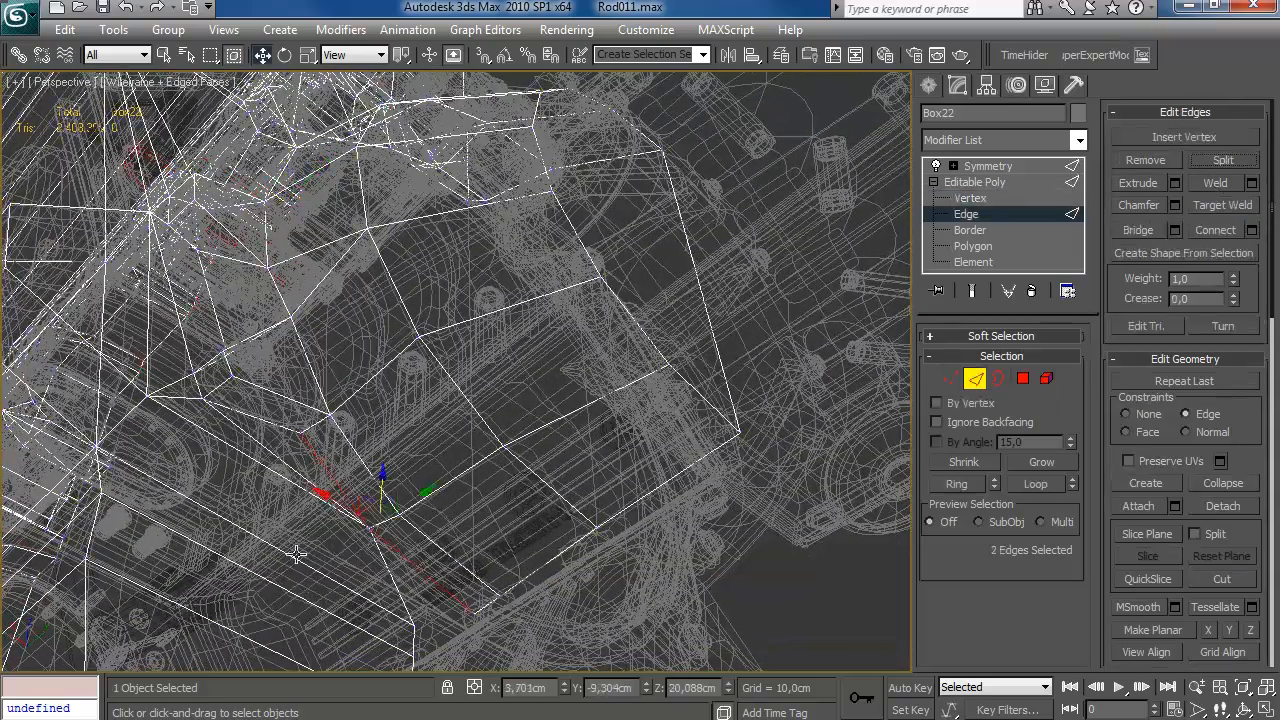
{"action": "key", "text": "F3"}
{"action": "mouse_move", "coordinate": [270, 446]}
{"action": "middle_mouse_down", "text": "alt"}
{"action": "mouse_move", "coordinate": [400, 509]}
{"action": "mouse_move", "coordinate": [385, 383]}
{"action": "middle_mouse_up", "text": "alt"}
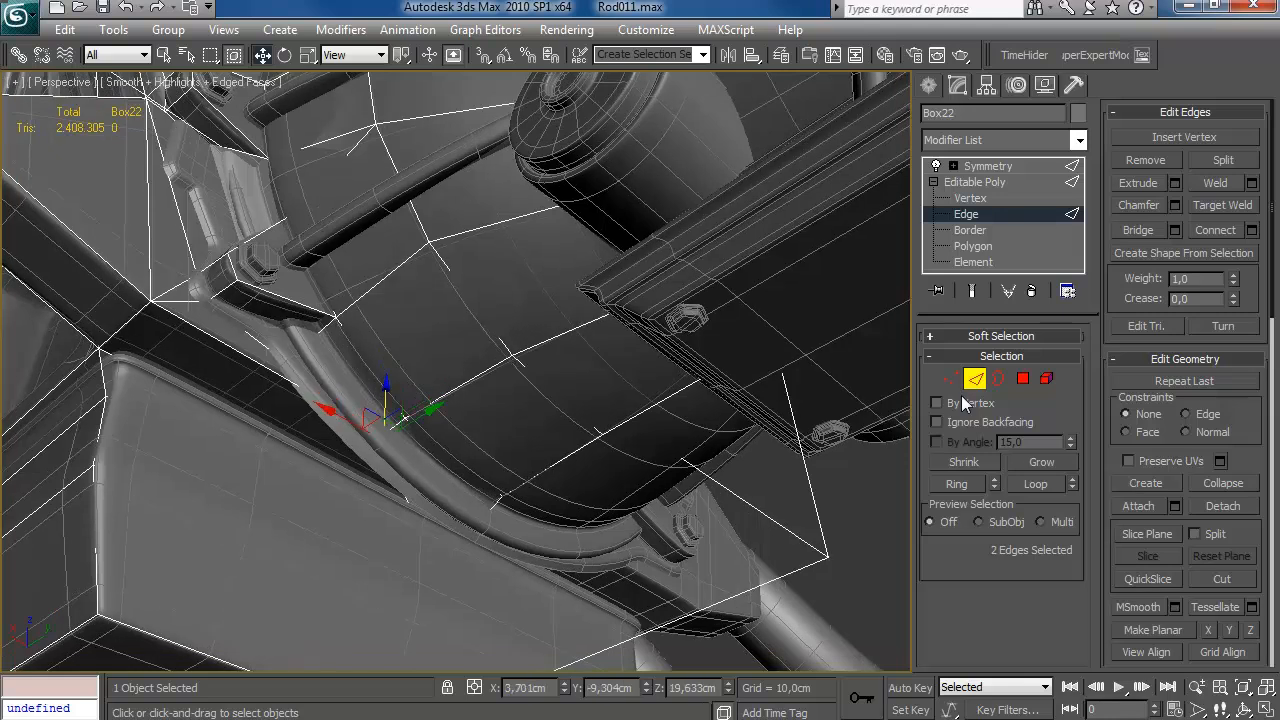
Reposition the vertices along the lower bell housing rim so the low-poly outline follows its curve.
{"action": "key", "text": "1"}
{"action": "middle_click_drag", "start_coordinate": [701, 386], "coordinate": [276, 387], "text": "alt"}
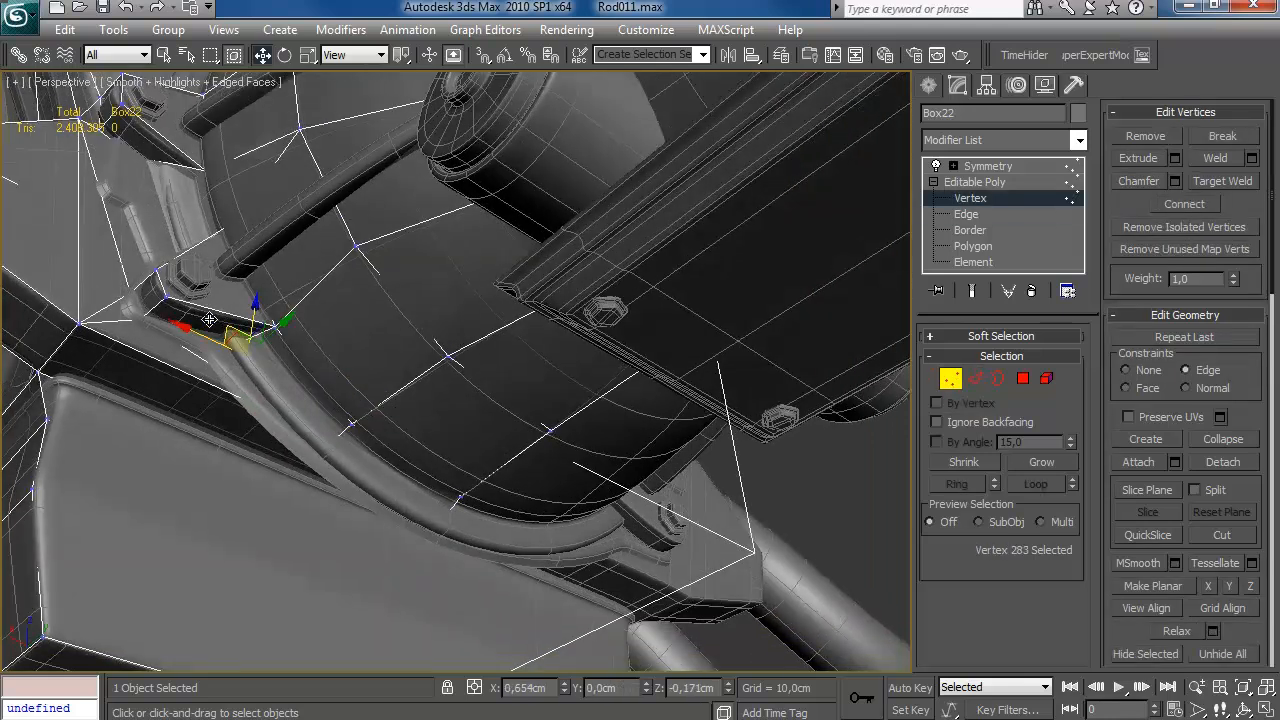
{"action": "key", "text": "F3"}
{"action": "left_click", "coordinate": [310, 422]}
{"action": "key", "text": "F3"}
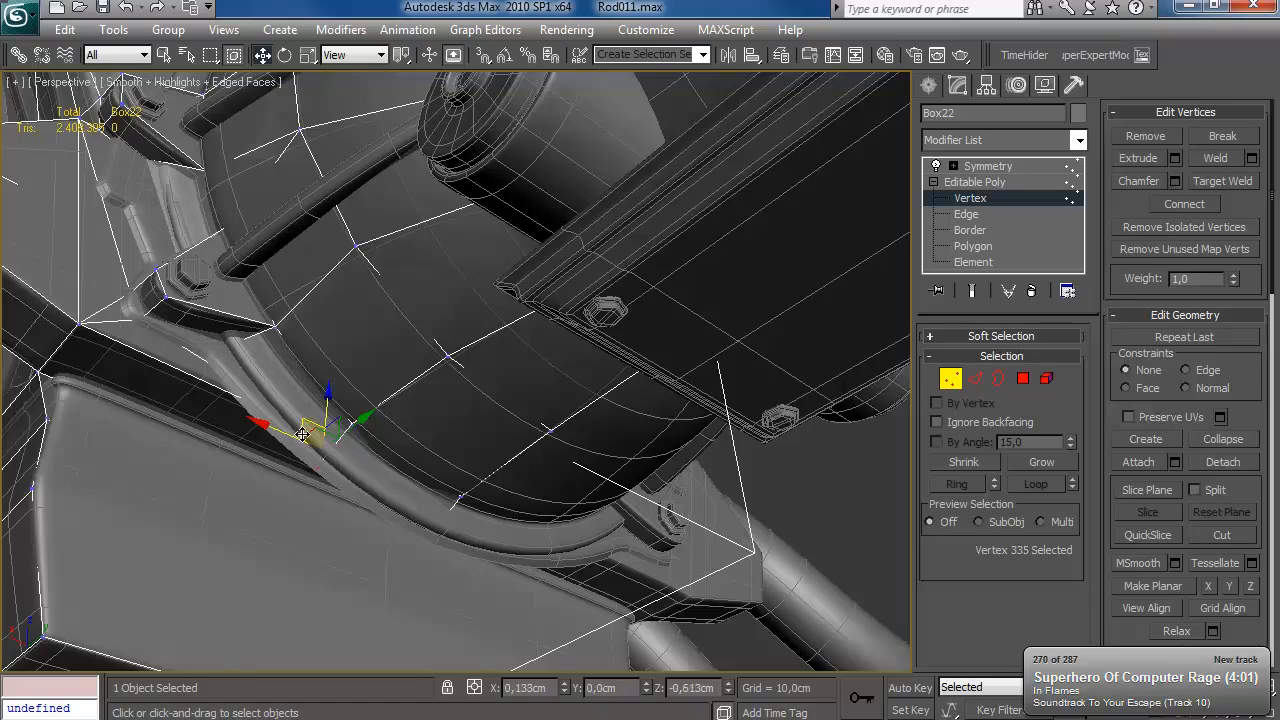
{"action": "middle_click_drag", "start_coordinate": [302, 434], "coordinate": [418, 530], "text": "alt"}
{"action": "left_click", "coordinate": [418, 530]}
{"action": "left_click_drag", "start_coordinate": [415, 528], "coordinate": [415, 528]}
{"action": "middle_click_drag", "start_coordinate": [408, 452], "coordinate": [480, 375], "text": "alt"}
Extrude the bell housing's rear polygon and extend it to the end of the tapered gearbox casing.
{"action": "scroll", "coordinate": [423, 474], "scroll_direction": "down", "scroll_amount": 5}
{"action": "scroll", "coordinate": [463, 440], "scroll_direction": "down", "scroll_amount": 5}
{"action": "scroll", "coordinate": [465, 438], "scroll_direction": "up", "scroll_amount": 5}
{"action": "left_click", "coordinate": [1022, 378]}
{"action": "left_click", "coordinate": [1175, 159]}
{"action": "left_click", "coordinate": [766, 370]}
{"action": "left_click_drag", "start_coordinate": [443, 380], "coordinate": [692, 396]}
{"action": "middle_click_drag", "start_coordinate": [692, 396], "coordinate": [589, 369], "text": "alt"}
{"action": "middle_click_drag", "start_coordinate": [479, 380], "coordinate": [373, 554], "text": "alt"}
{"action": "left_click_drag", "start_coordinate": [501, 467], "coordinate": [472, 169]}
Rotate the extruded end polygon to align with the casing's end collar and inset it to the narrower tail section.
{"action": "middle_click_drag", "start_coordinate": [472, 169], "coordinate": [490, 428], "text": "alt"}
{"action": "key", "text": "e"}
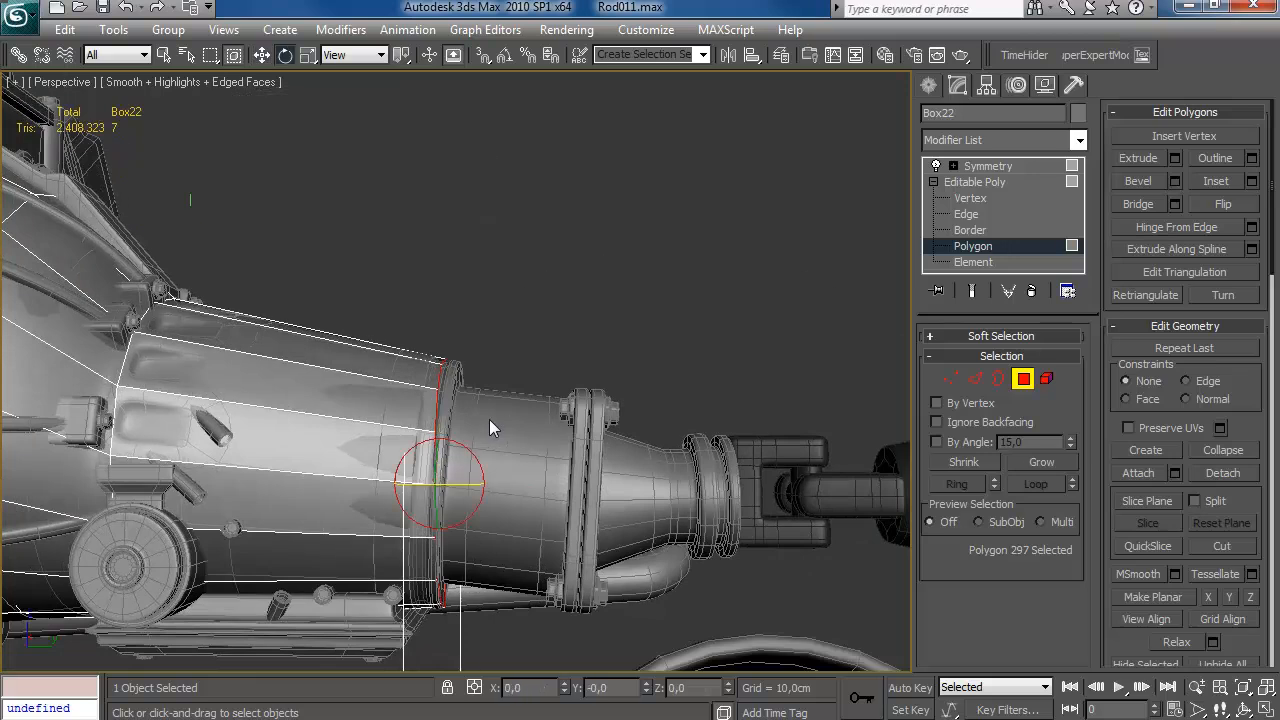
{"action": "left_click_drag", "start_coordinate": [465, 457], "coordinate": [476, 460]}
{"action": "middle_click_drag", "start_coordinate": [476, 460], "coordinate": [430, 484], "text": "alt"}
{"action": "left_click", "coordinate": [1252, 181]}
{"action": "middle_click_drag", "start_coordinate": [512, 423], "coordinate": [484, 440], "text": "alt"}
{"action": "left_click_drag", "start_coordinate": [876, 306], "coordinate": [880, 288]}
{"action": "left_click", "coordinate": [776, 356]}
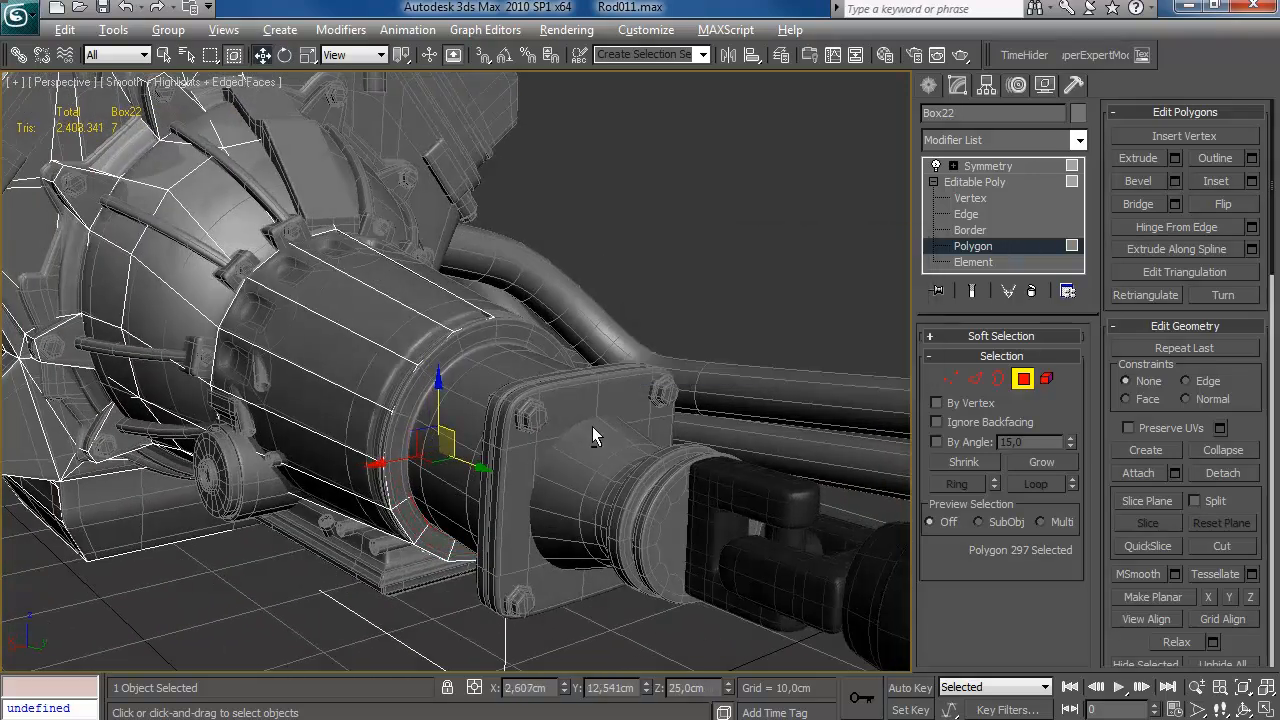
Extrude the inset end polygon about 4.163 cm by local normal, up to the bolted flange plate.
{"action": "middle_click_drag", "start_coordinate": [591, 428], "coordinate": [487, 535], "text": "alt"}
{"action": "left_click", "coordinate": [975, 379]}
{"action": "middle_click_drag", "start_coordinate": [593, 648], "coordinate": [610, 520], "text": "alt"}
{"action": "left_click", "coordinate": [1023, 379]}
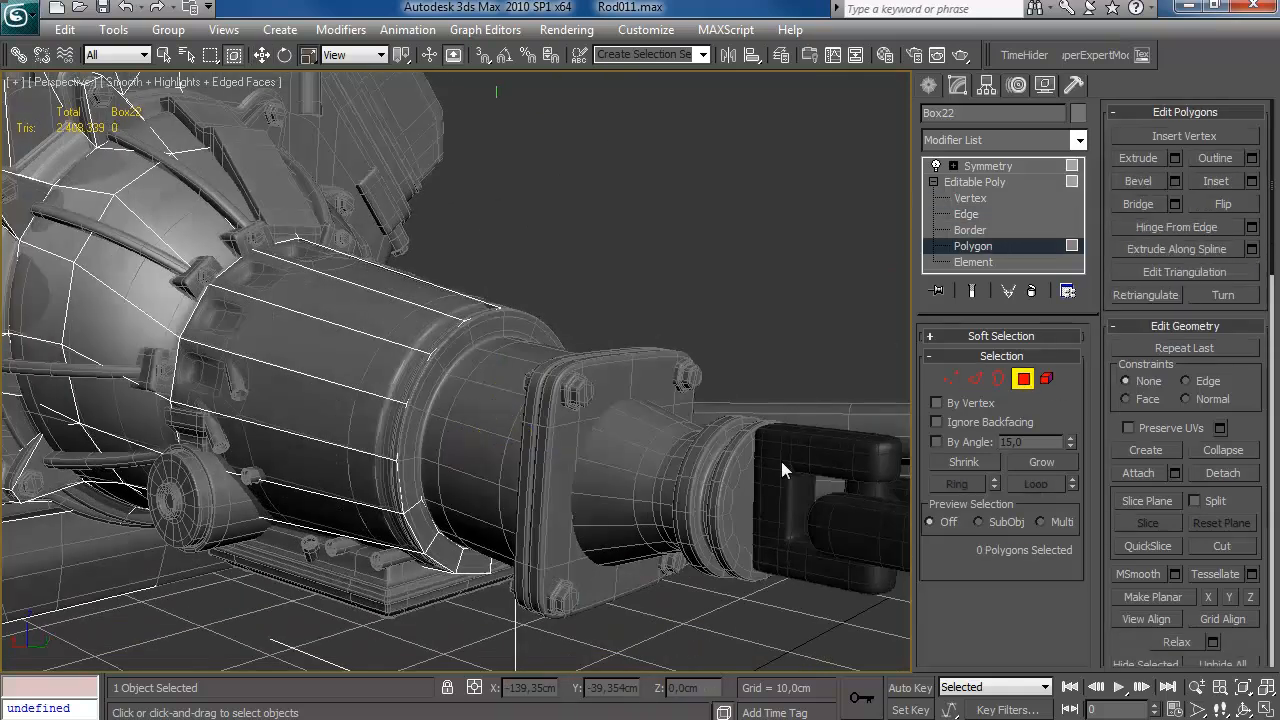
{"action": "key", "text": "q"}
{"action": "left_click", "coordinate": [455, 460]}
{"action": "middle_click_drag", "start_coordinate": [500, 460], "coordinate": [540, 440], "text": "alt"}
{"action": "left_click", "coordinate": [1175, 158]}
{"action": "middle_click_drag", "start_coordinate": [600, 480], "coordinate": [731, 317], "text": "alt"}
{"action": "left_click_drag", "start_coordinate": [876, 299], "coordinate": [860, 163]}
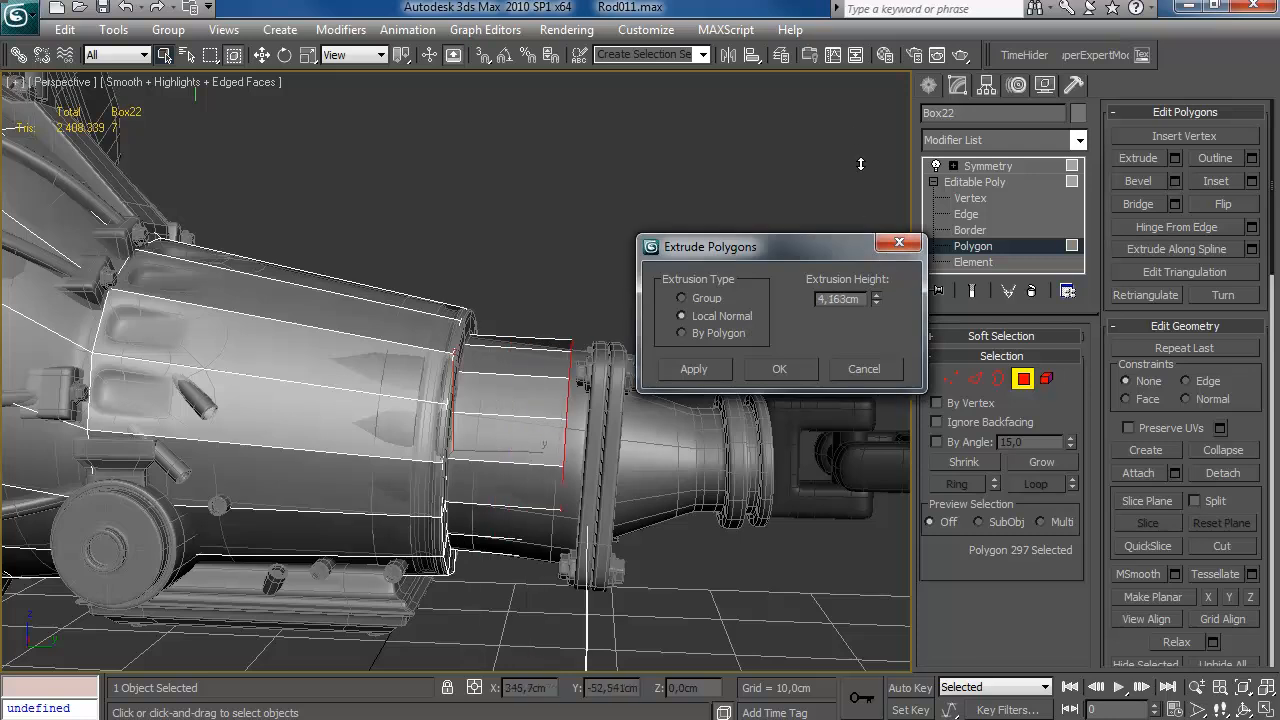
{"action": "left_click", "coordinate": [780, 369]}
{"action": "middle_click_drag", "start_coordinate": [700, 376], "coordinate": [641, 380], "text": "alt"}
{"action": "middle_click_drag", "start_coordinate": [580, 412], "coordinate": [531, 500], "text": "alt"}
{"action": "key", "text": "e"}
Connect the four edges beneath the raised rib on top of the bell housing with one slid segment.
{"action": "scroll", "coordinate": [530, 500], "scroll_direction": "up", "scroll_amount": 5}
{"action": "left_click", "coordinate": [975, 379]}
{"action": "left_click", "coordinate": [566, 612]}
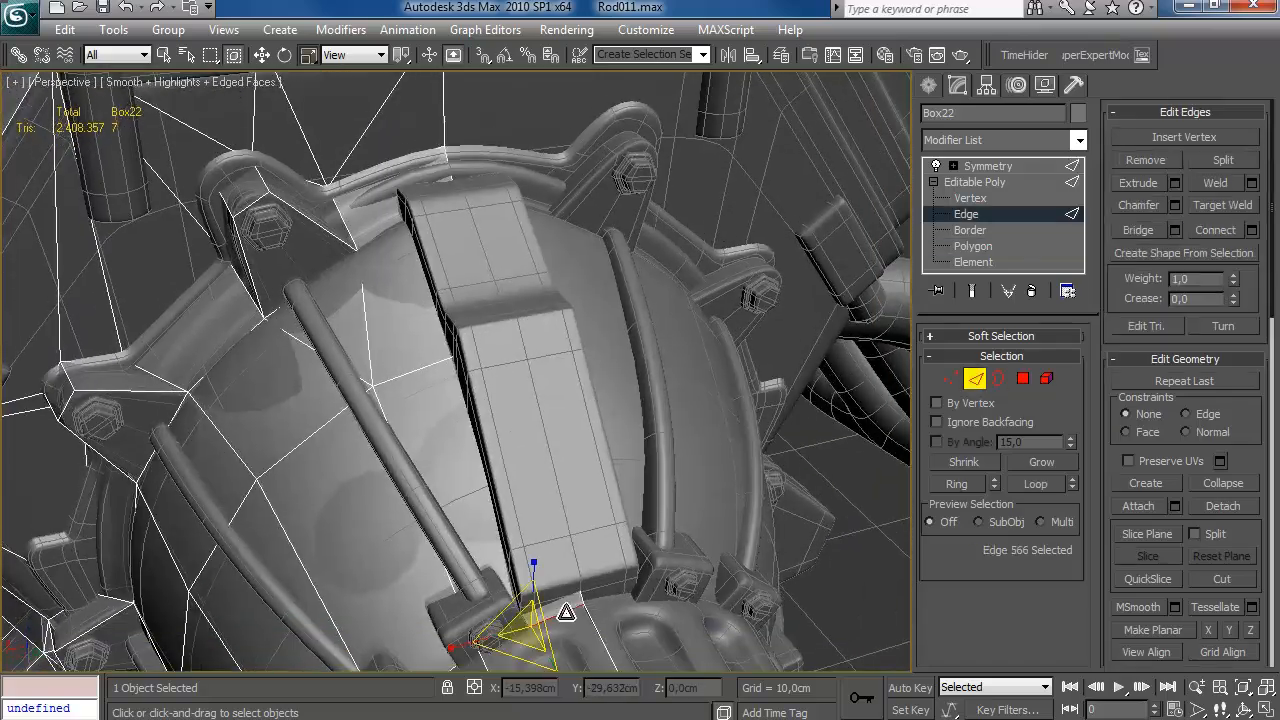
{"action": "left_click", "coordinate": [390, 238], "text": "ctrl"}
{"action": "middle_click_drag", "start_coordinate": [390, 238], "coordinate": [454, 207], "text": "alt"}
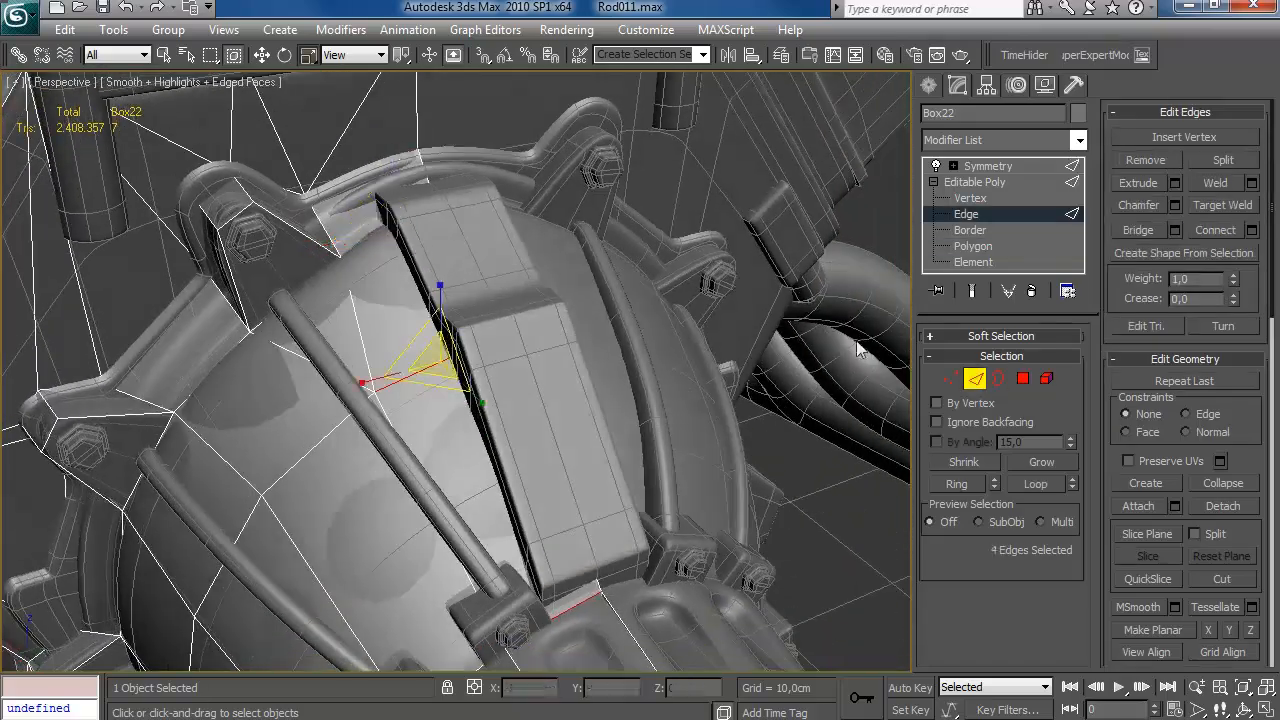
{"action": "key", "text": "ctrl+shift+e"}
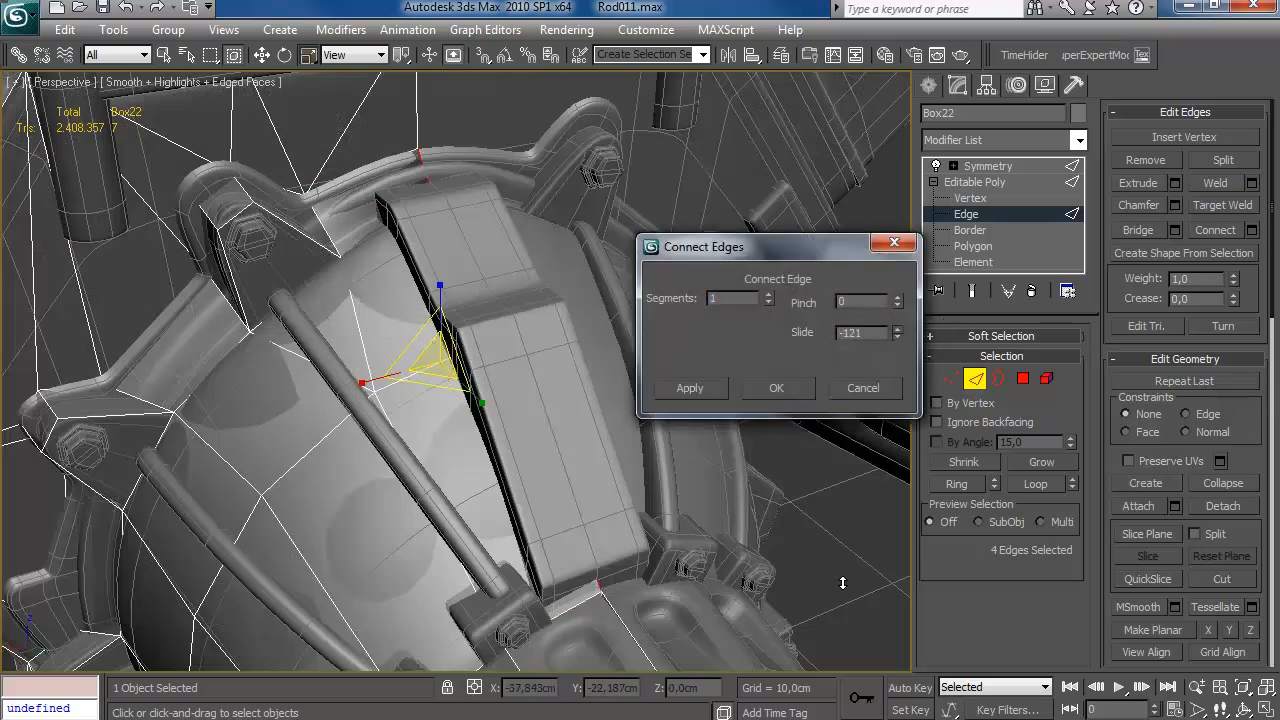
{"action": "left_click", "coordinate": [806, 386]}
Extrude the three polygons beneath the raised rib by 4.815 cm along the local normal.
{"action": "middle_click_drag", "start_coordinate": [385, 333], "coordinate": [527, 316], "text": "alt"}
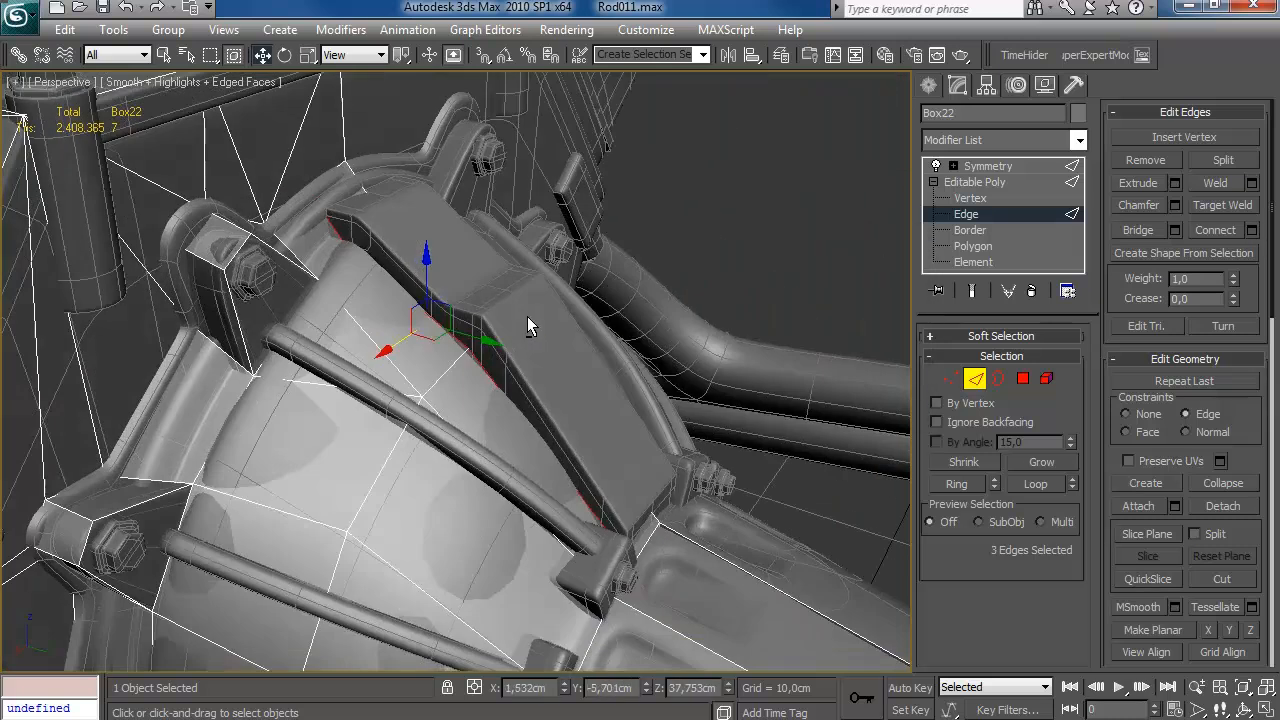
{"action": "key", "text": "4"}
{"action": "left_click", "coordinate": [355, 214], "text": "ctrl"}
{"action": "left_click", "coordinate": [1175, 158]}
{"action": "middle_click_drag", "start_coordinate": [754, 409], "coordinate": [457, 387], "text": "alt"}
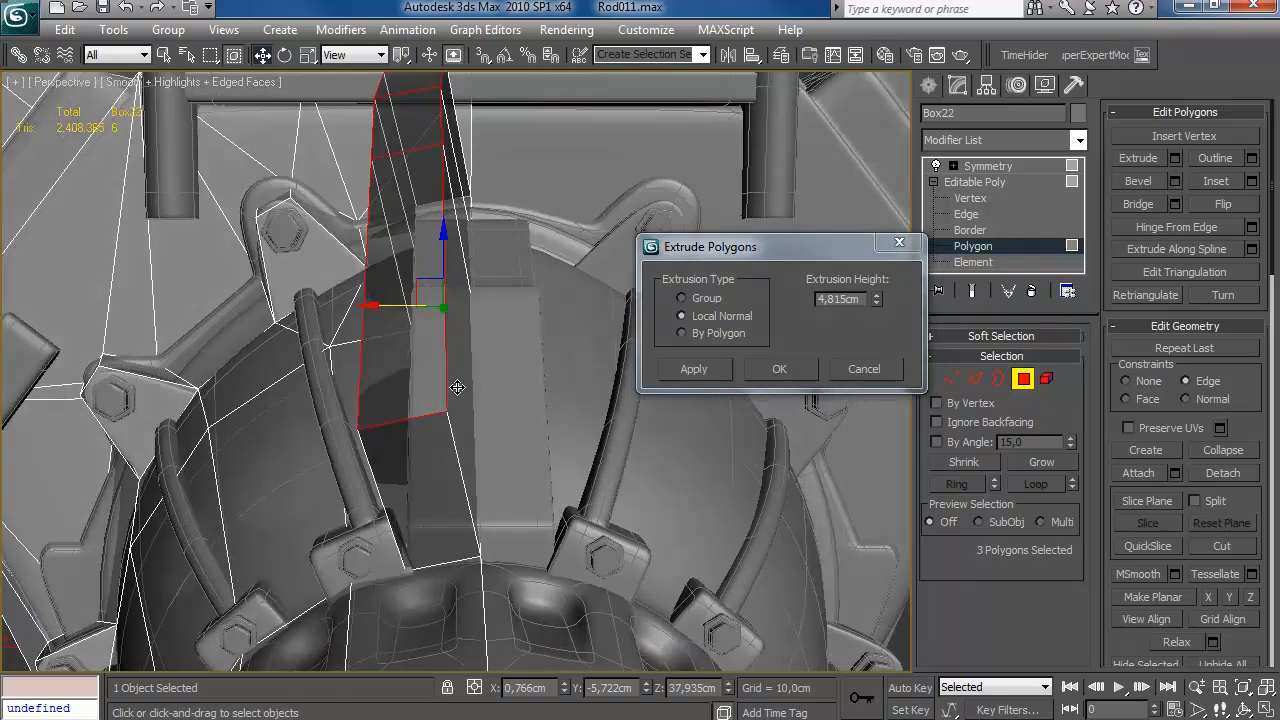
{"action": "left_click", "coordinate": [779, 367]}
Move the extruded rib polygons down with vertex snapping so they sit over the detailed rib.
{"action": "left_click_drag", "start_coordinate": [444, 412], "coordinate": [466, 516]}
{"action": "key", "text": "ctrl+z"}
{"action": "key", "text": "shift+x"}
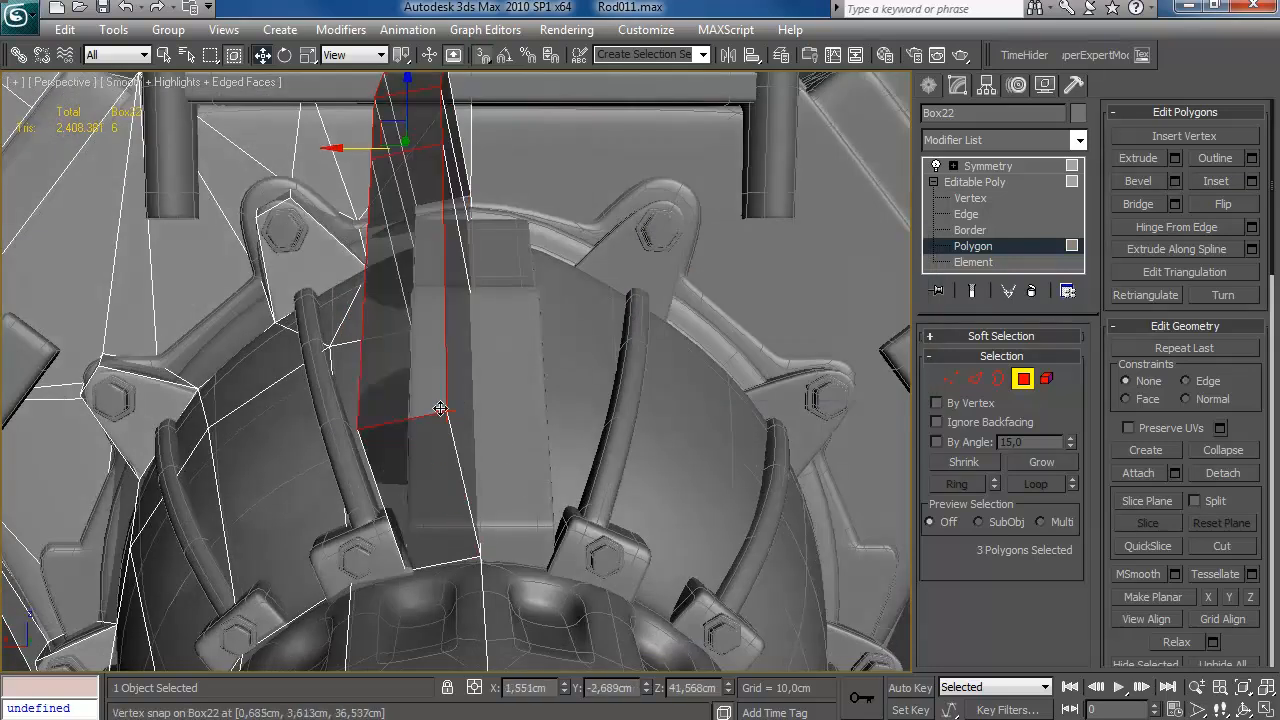
{"action": "left_click_drag", "start_coordinate": [444, 414], "coordinate": [470, 530]}
{"action": "middle_click_drag", "start_coordinate": [470, 500], "coordinate": [620, 461], "text": "alt"}
{"action": "middle_click_drag", "start_coordinate": [570, 240], "coordinate": [567, 392]}
Snap the individual vertices of the extruded strip onto the upper corners of the detailed rib.
{"action": "left_click_drag", "start_coordinate": [439, 272], "coordinate": [370, 411]}
{"action": "key", "text": "ctrl+z"}
{"action": "key", "text": "shift+x"}
{"action": "middle_click_drag", "start_coordinate": [370, 411], "coordinate": [345, 406], "text": "alt"}
{"action": "left_click", "coordinate": [951, 379]}
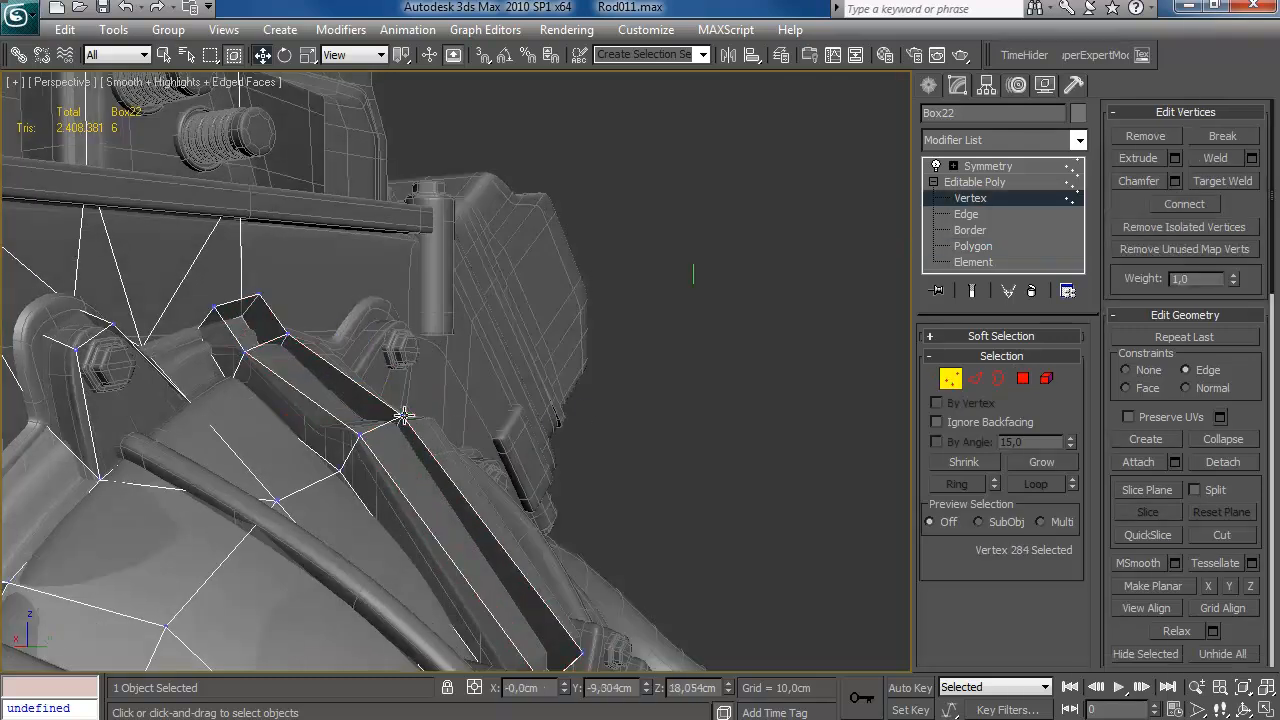
{"action": "left_click_drag", "start_coordinate": [366, 430], "coordinate": [364, 432]}
{"action": "middle_click_drag", "start_coordinate": [380, 440], "coordinate": [382, 258]}
{"action": "left_click_drag", "start_coordinate": [583, 474], "coordinate": [559, 488]}
{"action": "middle_click_drag", "start_coordinate": [380, 260], "coordinate": [421, 364]}
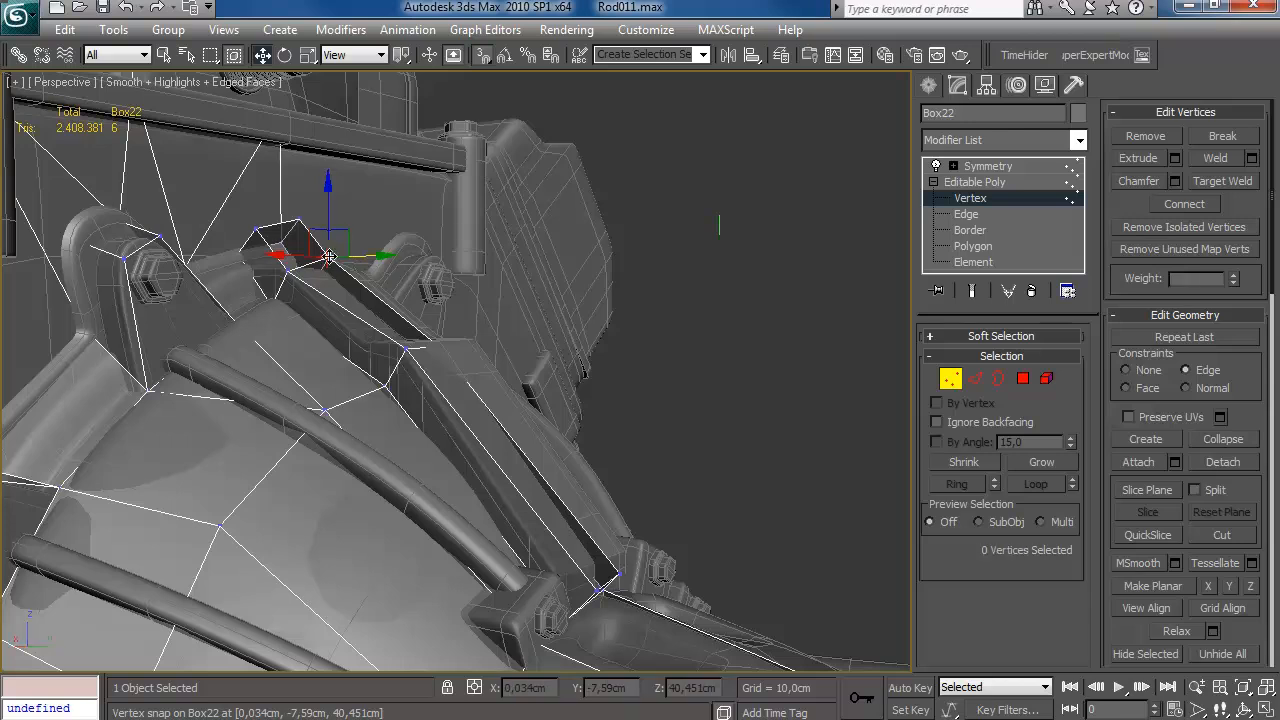
{"action": "middle_click_drag", "start_coordinate": [293, 265], "coordinate": [363, 284], "text": "alt"}
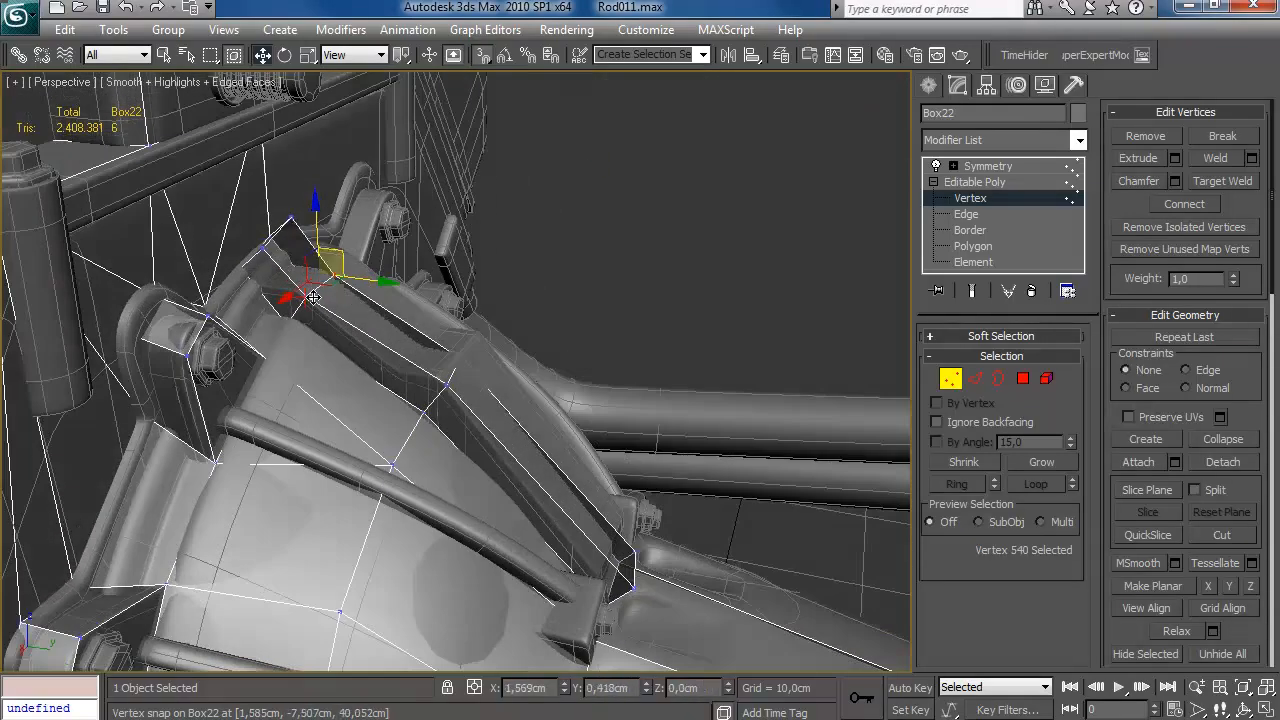
Adjust the rib's remaining vertices and target weld the surplus ones at its front end.
{"action": "left_click", "coordinate": [585, 490]}
{"action": "middle_click_drag", "start_coordinate": [587, 505], "coordinate": [430, 357]}
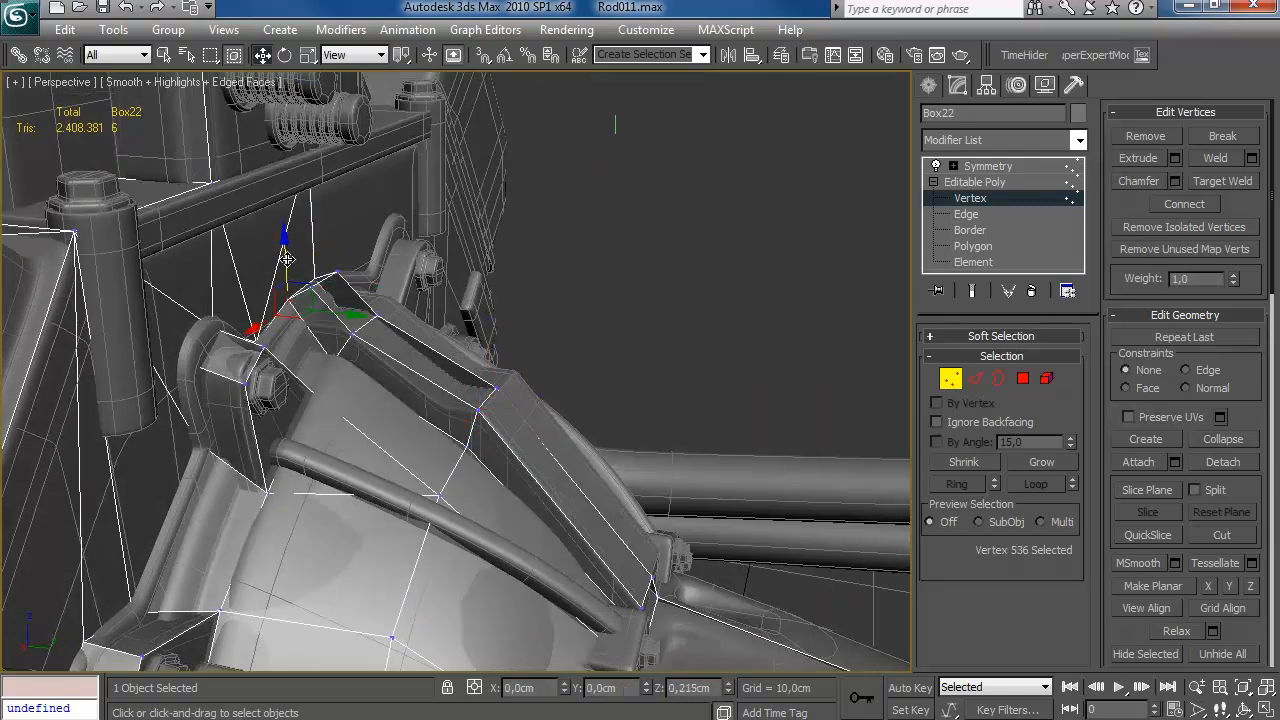
{"action": "key", "text": "F3"}
{"action": "left_click", "coordinate": [308, 152]}
{"action": "middle_click_drag", "start_coordinate": [473, 288], "coordinate": [508, 360]}
{"action": "key", "text": "F3"}
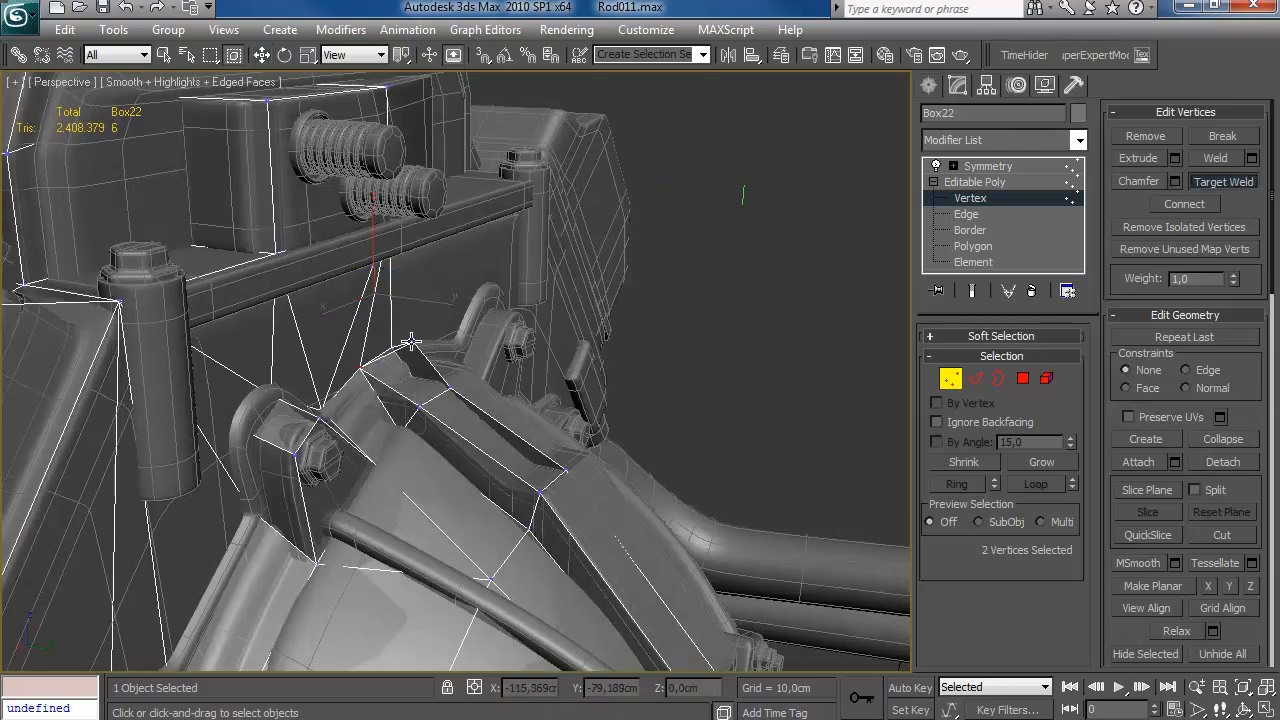
{"action": "left_click_drag", "start_coordinate": [411, 342], "coordinate": [392, 350]}
Move two vertices of the rib's upper section down to match its detailed surface.
{"action": "key", "text": "w"}
{"action": "middle_click_drag", "start_coordinate": [400, 362], "coordinate": [393, 302]}
{"action": "left_click", "coordinate": [412, 346]}
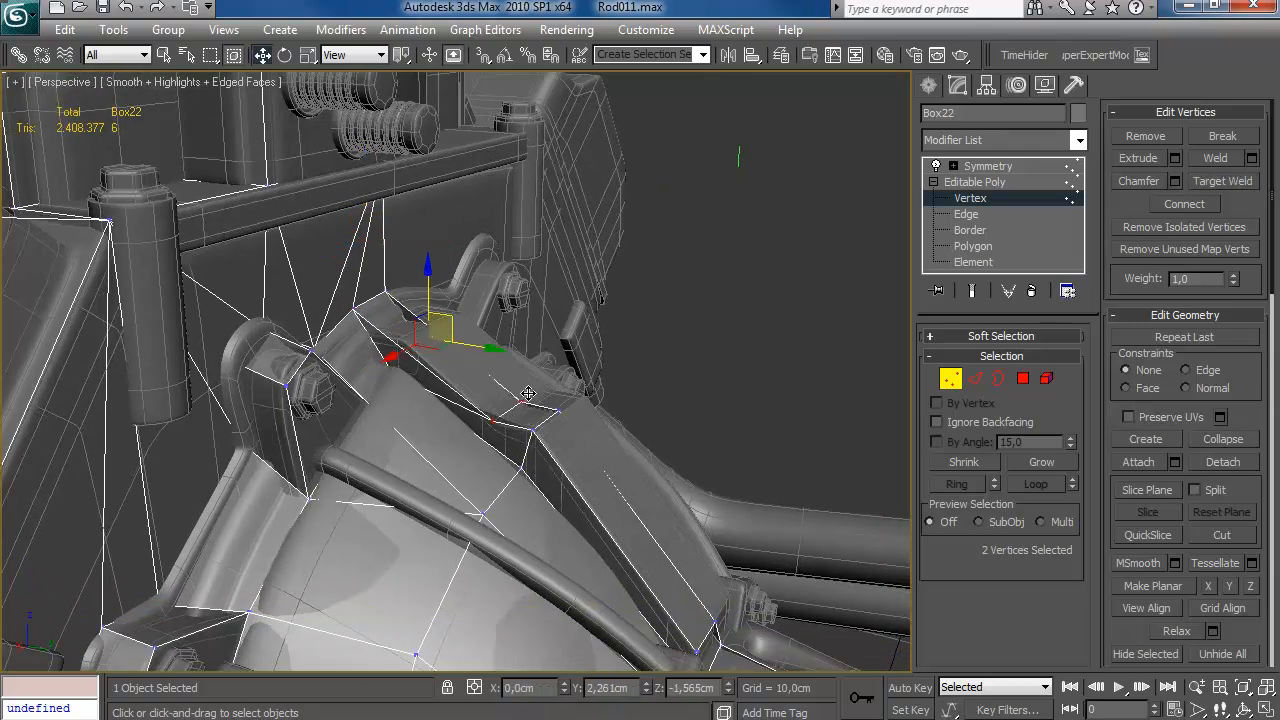
Delete the unneeded polygons of the rib extrusion and leave polygon editing.
{"action": "left_click", "coordinate": [1021, 380]}
{"action": "scroll", "coordinate": [600, 420], "scroll_direction": "down", "scroll_amount": 3}
{"action": "middle_click_drag", "start_coordinate": [690, 420], "coordinate": [484, 393], "text": "alt"}
{"action": "key", "text": "F3"}
{"action": "key", "text": "Delete"}
{"action": "mouse_move", "coordinate": [432, 465]}
{"action": "middle_mouse_down", "text": "alt"}
{"action": "mouse_move", "coordinate": [375, 430]}
{"action": "mouse_move", "coordinate": [505, 468]}
{"action": "mouse_move", "coordinate": [465, 508]}
{"action": "mouse_move", "coordinate": [535, 470]}
{"action": "mouse_move", "coordinate": [515, 268]}
{"action": "mouse_move", "coordinate": [623, 317]}
{"action": "mouse_move", "coordinate": [643, 356]}
{"action": "mouse_move", "coordinate": [592, 370]}
{"action": "mouse_move", "coordinate": [635, 360]}
{"action": "mouse_move", "coordinate": [557, 410]}
{"action": "mouse_move", "coordinate": [575, 366]}
{"action": "mouse_move", "coordinate": [430, 300]}
{"action": "mouse_move", "coordinate": [480, 310]}
{"action": "middle_mouse_up", "text": "alt"}
{"action": "key", "text": "F3"}
{"action": "scroll", "coordinate": [505, 468], "scroll_direction": "down", "scroll_amount": 3}
{"action": "scroll", "coordinate": [507, 470], "scroll_direction": "up", "scroll_amount": 5}
{"action": "scroll", "coordinate": [468, 506], "scroll_direction": "down", "scroll_amount": 3}
{"action": "left_click", "coordinate": [974, 182]}
Create a cylinder of about 2.313 cm radius over the round drum beside the gearbox, using the Right view.
{"action": "left_click", "coordinate": [929, 86]}
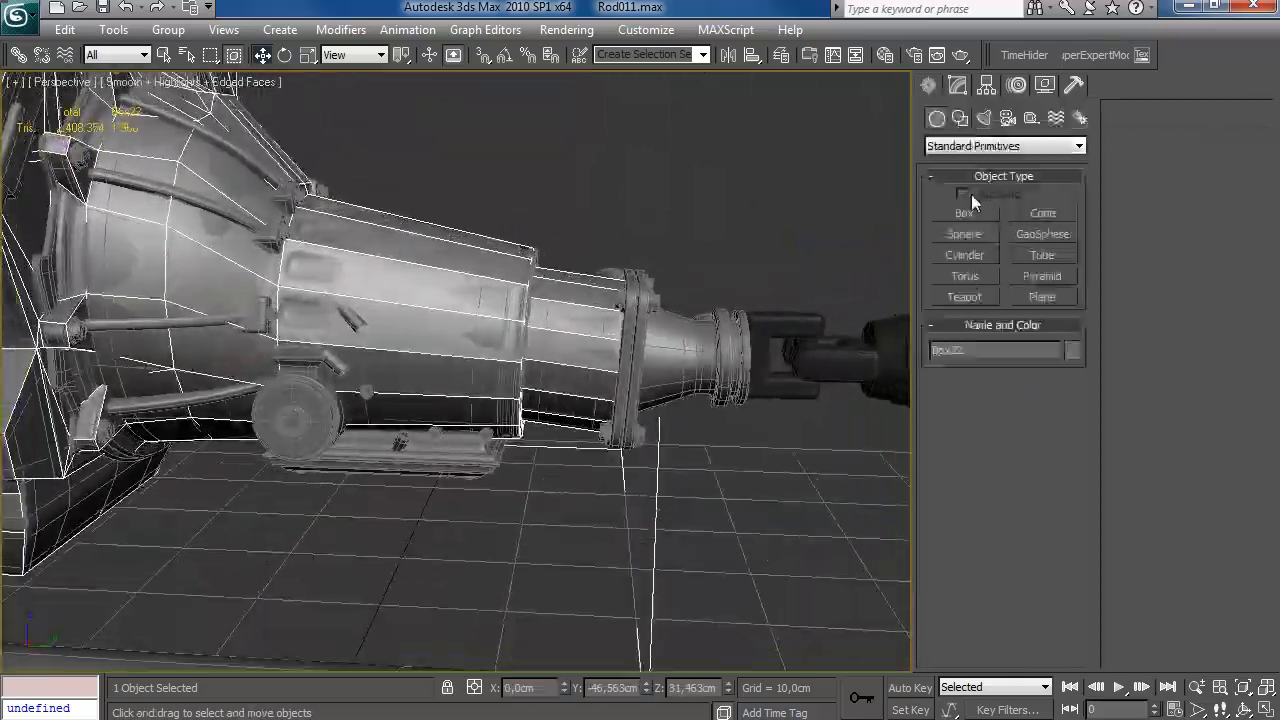
{"action": "left_click", "coordinate": [965, 256]}
{"action": "key", "text": "alt+w"}
{"action": "middle_click", "coordinate": [196, 421]}
{"action": "key", "text": "alt+w"}
{"action": "middle_click_drag", "start_coordinate": [640, 494], "coordinate": [449, 369]}
{"action": "key", "text": "F3"}
{"action": "scroll", "coordinate": [429, 351], "scroll_direction": "up", "scroll_amount": 5}
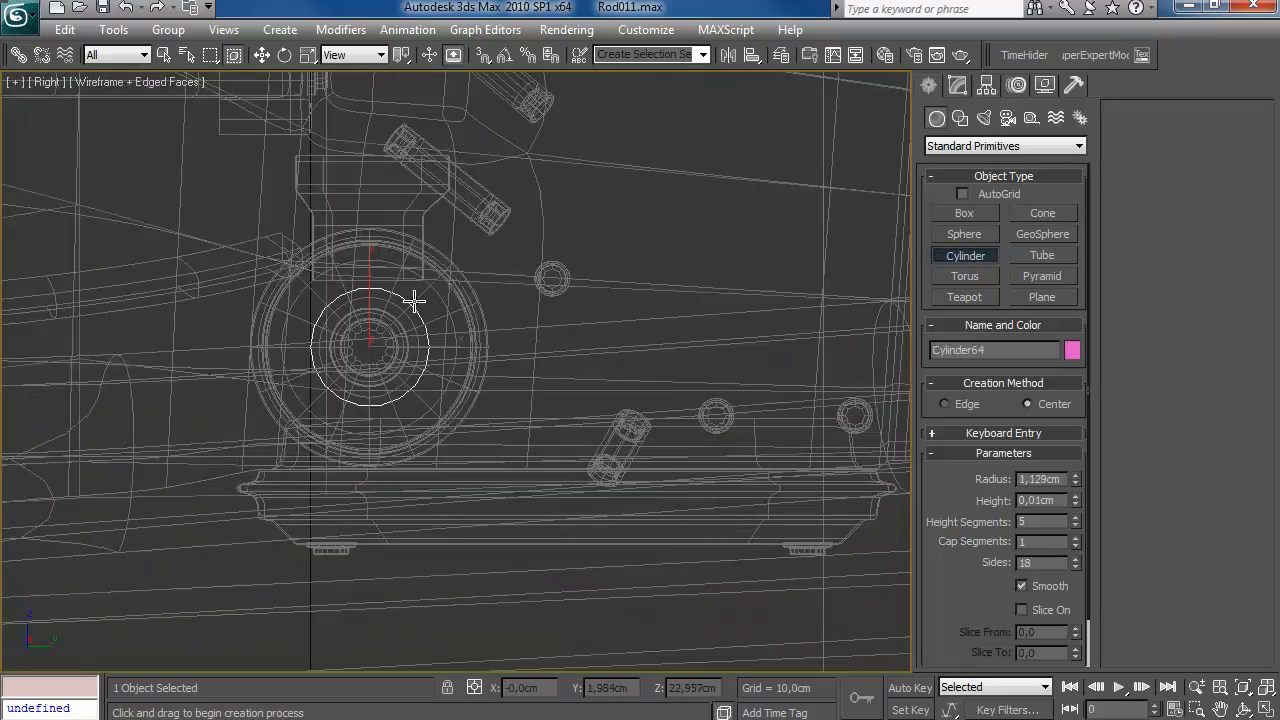
{"action": "key", "text": "w"}
{"action": "key", "text": "alt+w"}
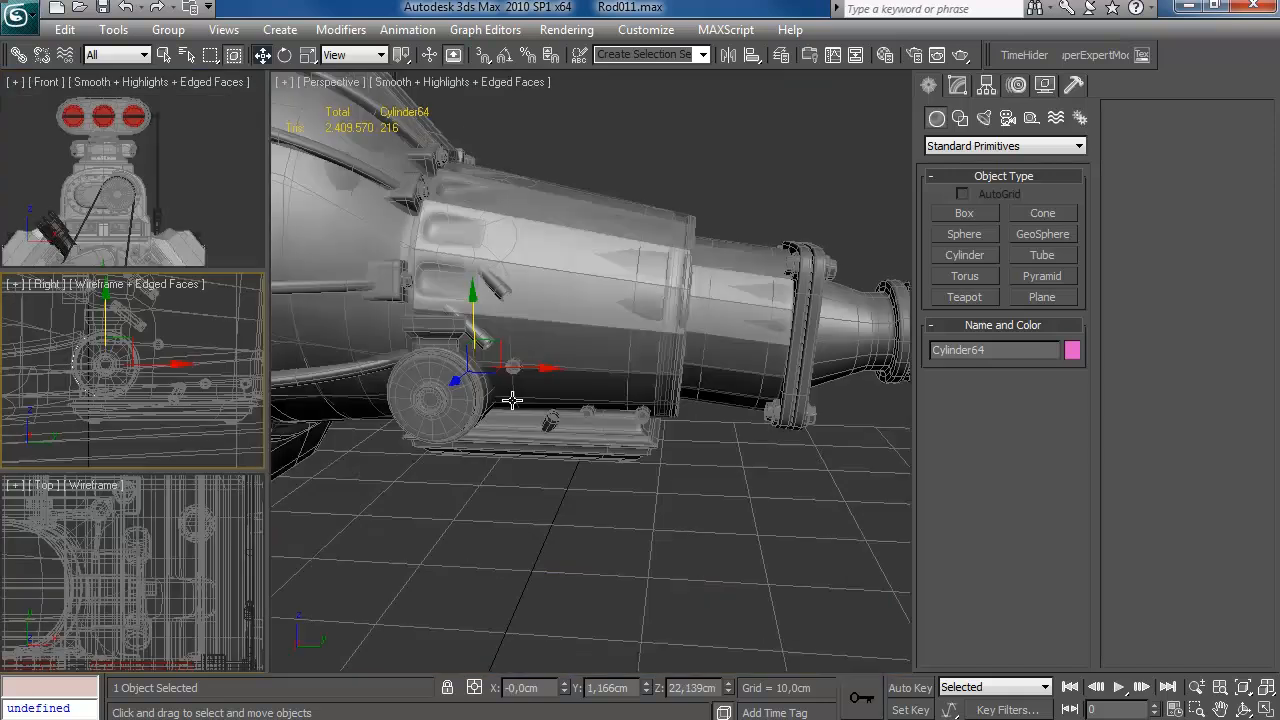
Move the new cylinder sideways in the perspective view until it lines up with the round drum.
{"action": "middle_click", "coordinate": [511, 400]}
{"action": "key", "text": "alt+w"}
{"action": "middle_click_drag", "start_coordinate": [560, 285], "coordinate": [511, 337], "text": "alt"}
{"action": "scroll", "coordinate": [511, 337], "scroll_direction": "up", "scroll_amount": 4}
{"action": "left_click_drag", "start_coordinate": [385, 258], "coordinate": [290, 340]}
Give the cylinder 12 sides and 1 height segment, and set its height to about 4.043 cm.
{"action": "left_click", "coordinate": [958, 87]}
{"action": "right_click", "coordinate": [1074, 447]}
{"action": "type", "text": "12"}
{"action": "key", "text": "Return"}
{"action": "middle_click_drag", "start_coordinate": [586, 388], "coordinate": [594, 392]}
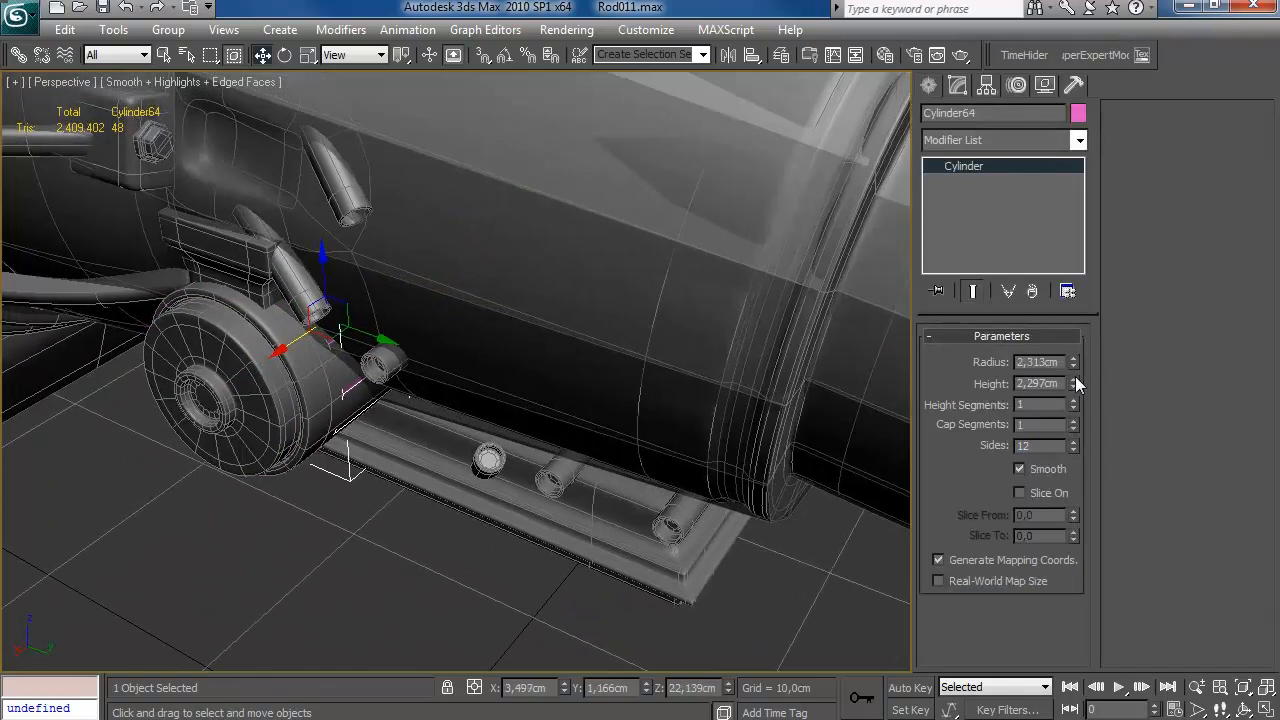
{"action": "left_click_drag", "start_coordinate": [1061, 305], "coordinate": [1060, 299]}
{"action": "middle_click_drag", "start_coordinate": [572, 340], "coordinate": [686, 244], "text": "alt"}
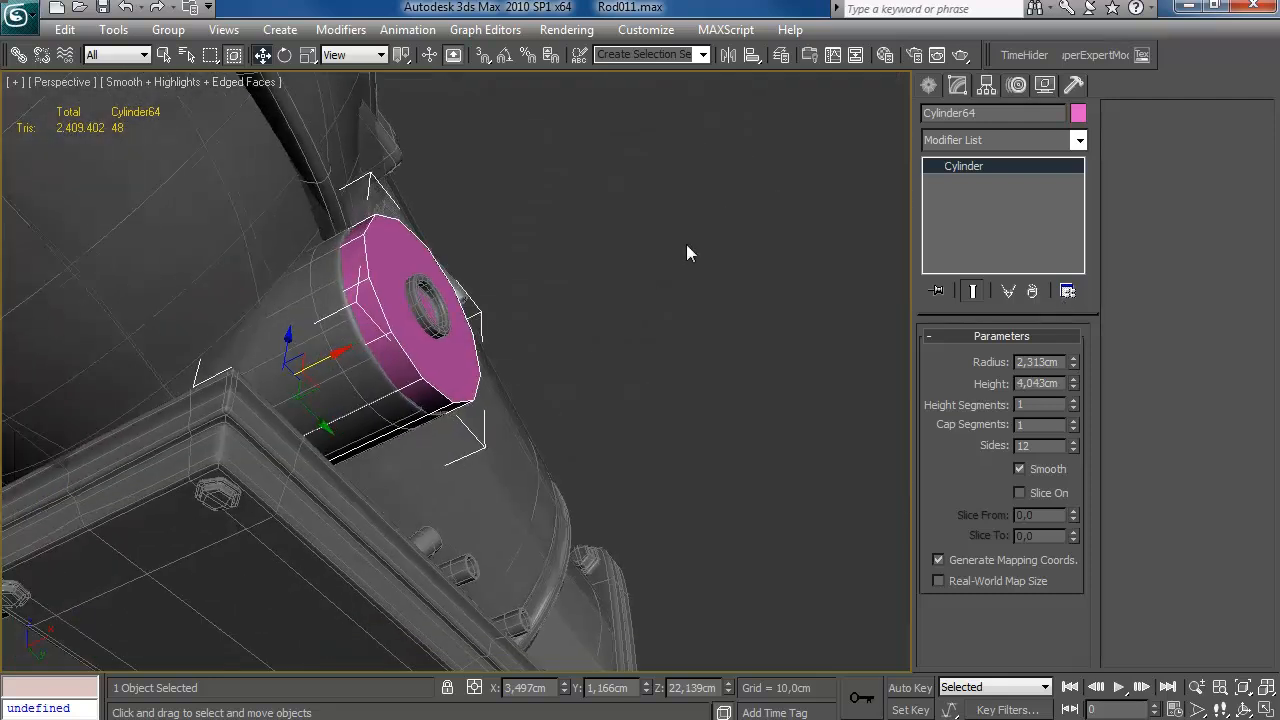
Create a box about 11.4 cm wide and 2.08 cm long over the oil pan, using the Right view.
{"action": "middle_click_drag", "start_coordinate": [398, 382], "coordinate": [346, 457], "text": "alt"}
{"action": "scroll", "coordinate": [346, 457], "scroll_direction": "down", "scroll_amount": 4}
{"action": "left_click", "coordinate": [929, 86]}
{"action": "middle_click_drag", "start_coordinate": [646, 326], "coordinate": [630, 316], "text": "alt"}
{"action": "left_click", "coordinate": [965, 214]}
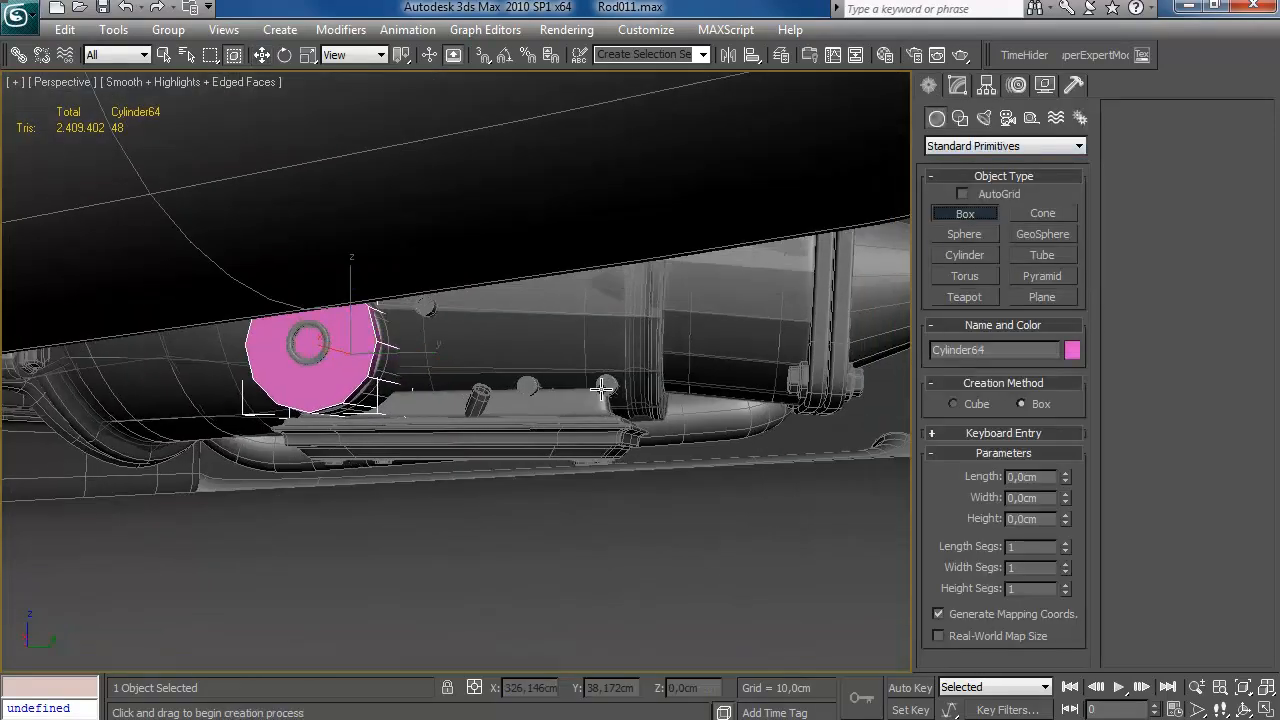
{"action": "key", "text": "alt+w"}
{"action": "right_click", "coordinate": [166, 354]}
{"action": "key", "text": "alt+w"}
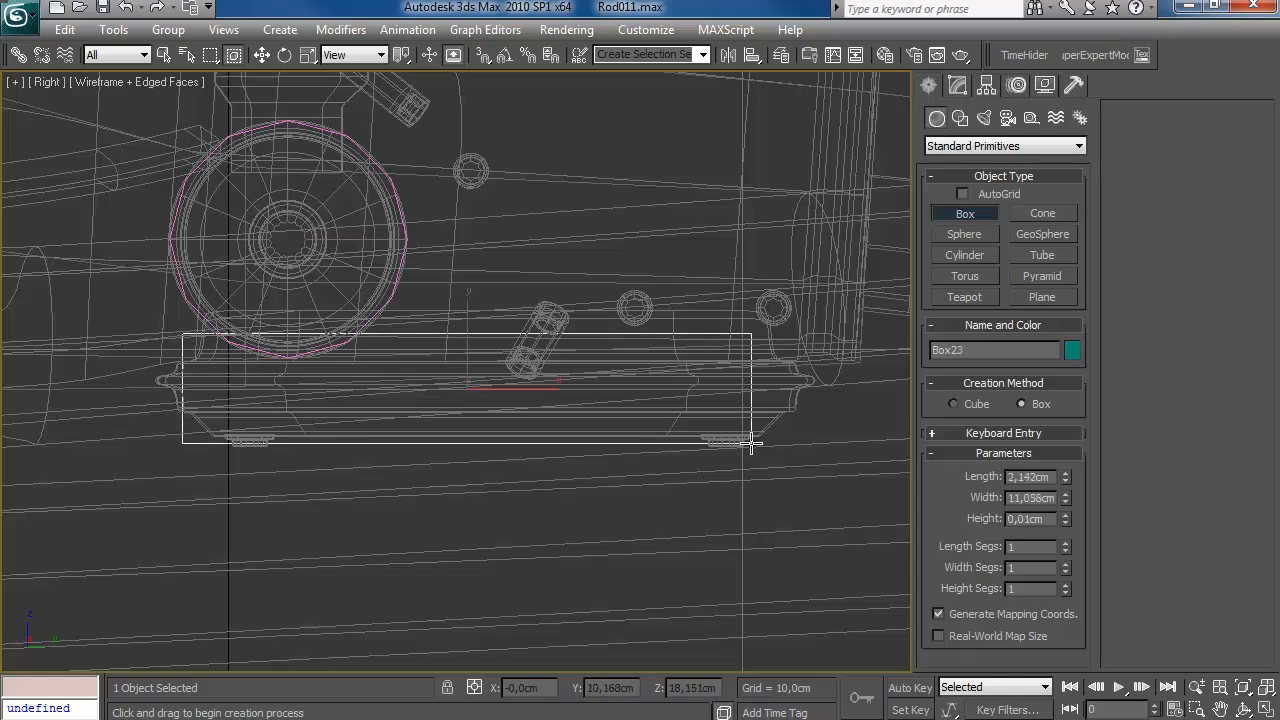
{"action": "left_click", "coordinate": [772, 243]}
Set the oil pan box's height to about 4.703 cm and its length segments to 2.
{"action": "key", "text": "w"}
{"action": "key", "text": "alt+w"}
{"action": "middle_click", "coordinate": [766, 446]}
{"action": "key", "text": "alt+w"}
{"action": "middle_click_drag", "start_coordinate": [766, 446], "coordinate": [651, 323], "text": "alt"}
{"action": "left_click", "coordinate": [958, 86]}
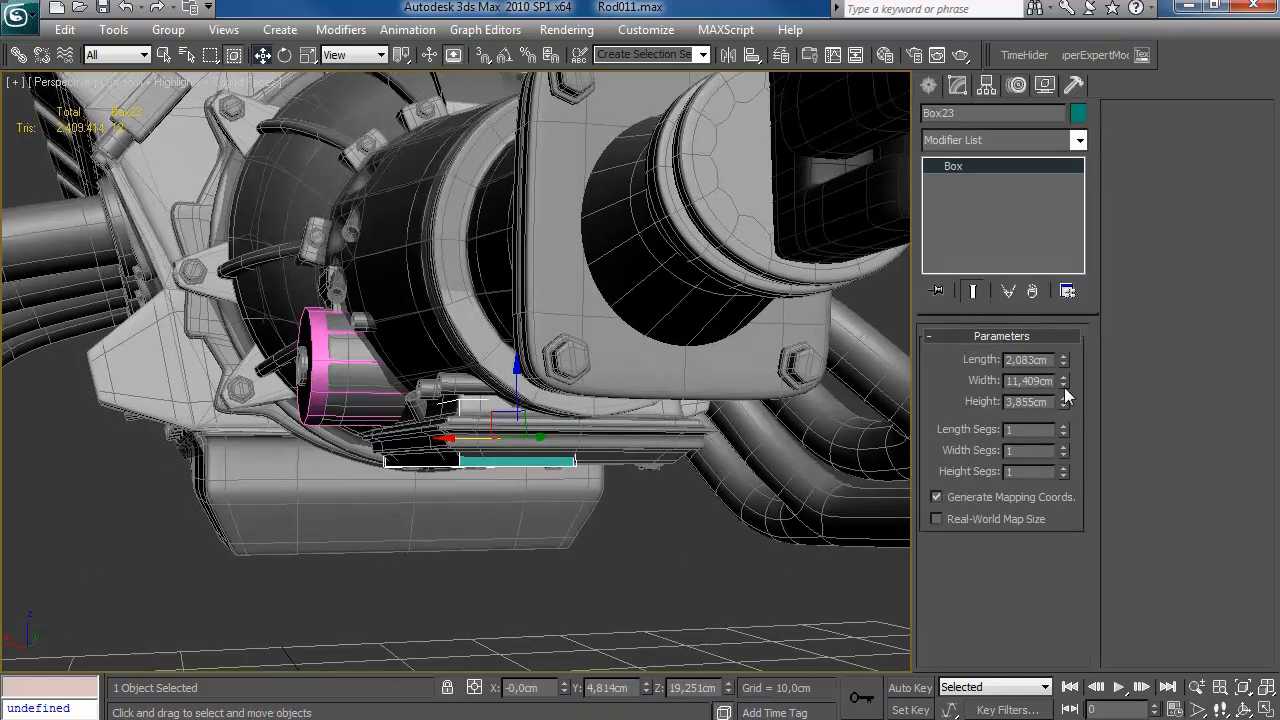
{"action": "left_click_drag", "start_coordinate": [1066, 381], "coordinate": [1066, 385]}
{"action": "middle_click_drag", "start_coordinate": [590, 405], "coordinate": [667, 477], "text": "alt"}
{"action": "scroll", "coordinate": [667, 477], "scroll_direction": "up", "scroll_amount": 3}
{"action": "left_click", "coordinate": [1062, 425]}
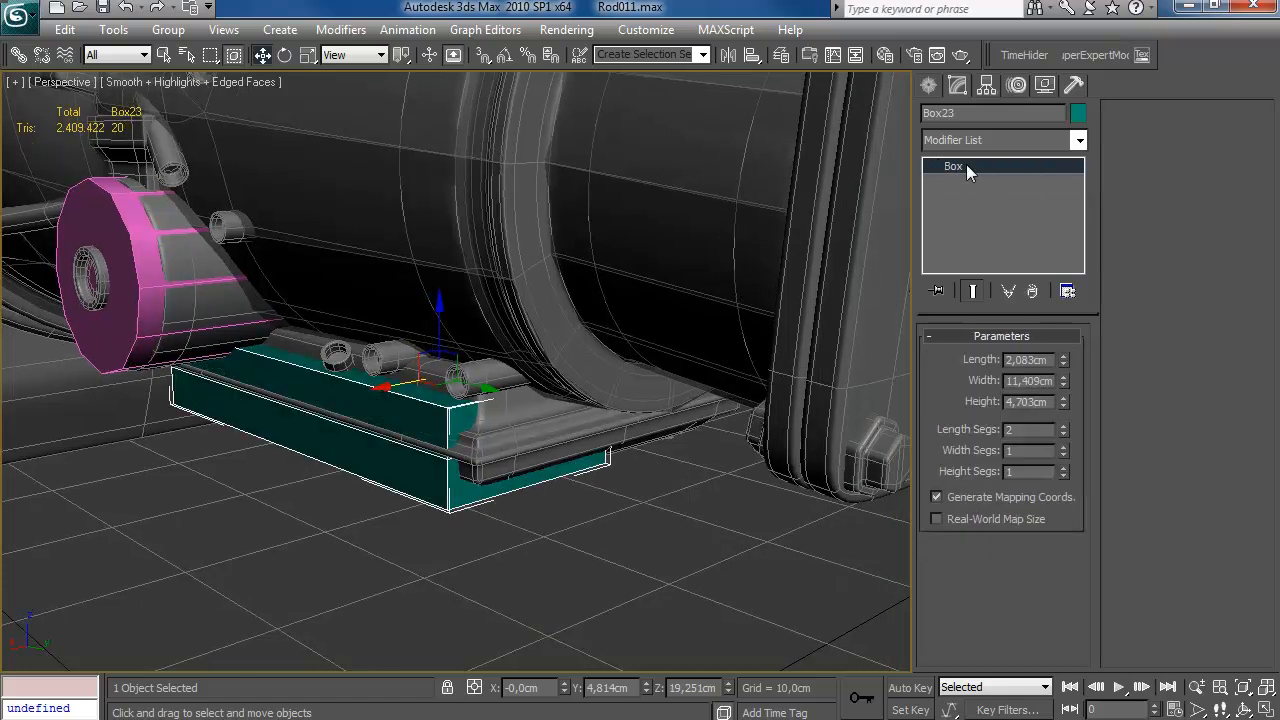
Convert the box to Editable Poly and move its middle end edges outward to the oil pan's protruding rim.
{"action": "right_click", "coordinate": [966, 166]}
{"action": "left_click", "coordinate": [1040, 320]}
{"action": "left_click", "coordinate": [975, 379]}
{"action": "left_click", "coordinate": [572, 438]}
{"action": "middle_click_drag", "start_coordinate": [575, 450], "coordinate": [630, 458], "text": "alt"}
{"action": "left_click_drag", "start_coordinate": [583, 449], "coordinate": [619, 459]}
{"action": "middle_click_drag", "start_coordinate": [619, 459], "coordinate": [318, 367], "text": "alt"}
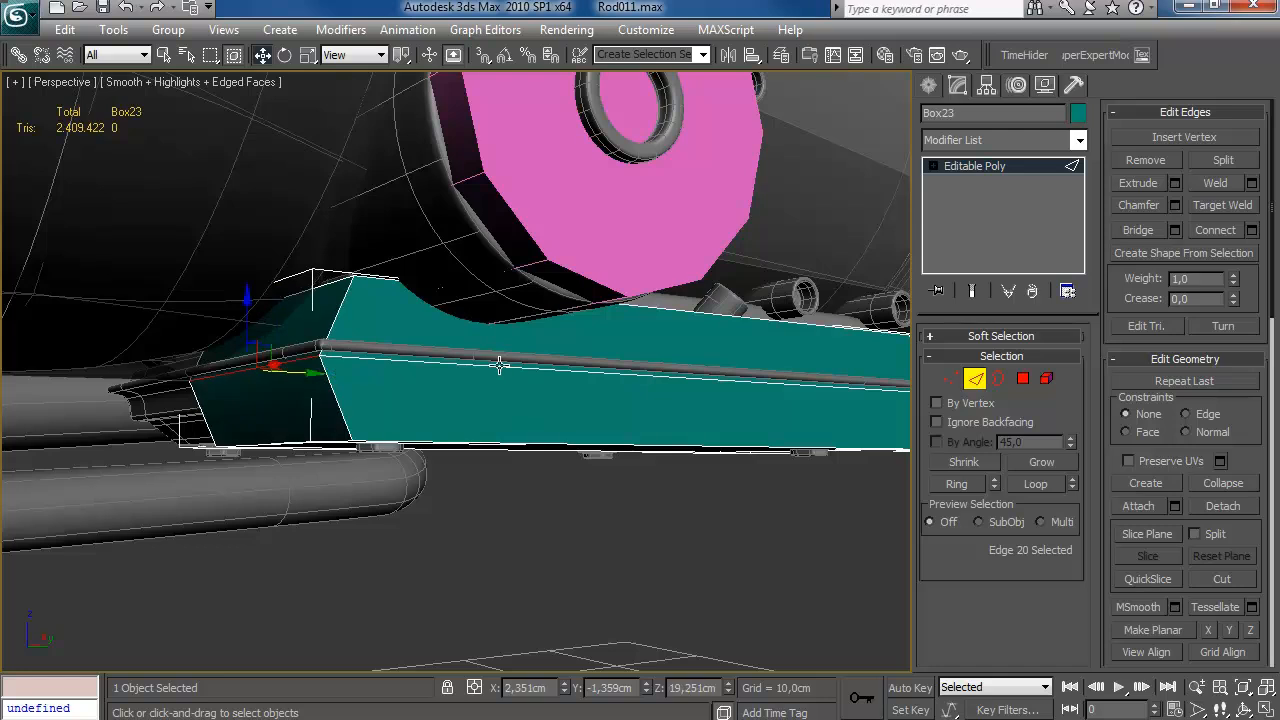
Extrude the oil pan's top polygon slightly upward toward the transmission casing.
{"action": "middle_click_drag", "start_coordinate": [499, 366], "coordinate": [681, 455], "text": "alt"}
{"action": "left_click", "coordinate": [681, 455]}
{"action": "left_click", "coordinate": [691, 313]}
{"action": "middle_click_drag", "start_coordinate": [691, 313], "coordinate": [611, 330], "text": "alt"}
{"action": "middle_click_drag", "start_coordinate": [704, 373], "coordinate": [796, 345], "text": "alt"}
{"action": "left_click", "coordinate": [606, 370]}
{"action": "key", "text": "alt+l"}
{"action": "middle_click_drag", "start_coordinate": [680, 124], "coordinate": [505, 140], "text": "alt"}
{"action": "middle_click_drag", "start_coordinate": [500, 345], "coordinate": [553, 357], "text": "alt"}
{"action": "key", "text": "4"}
{"action": "key", "text": "shift+e"}
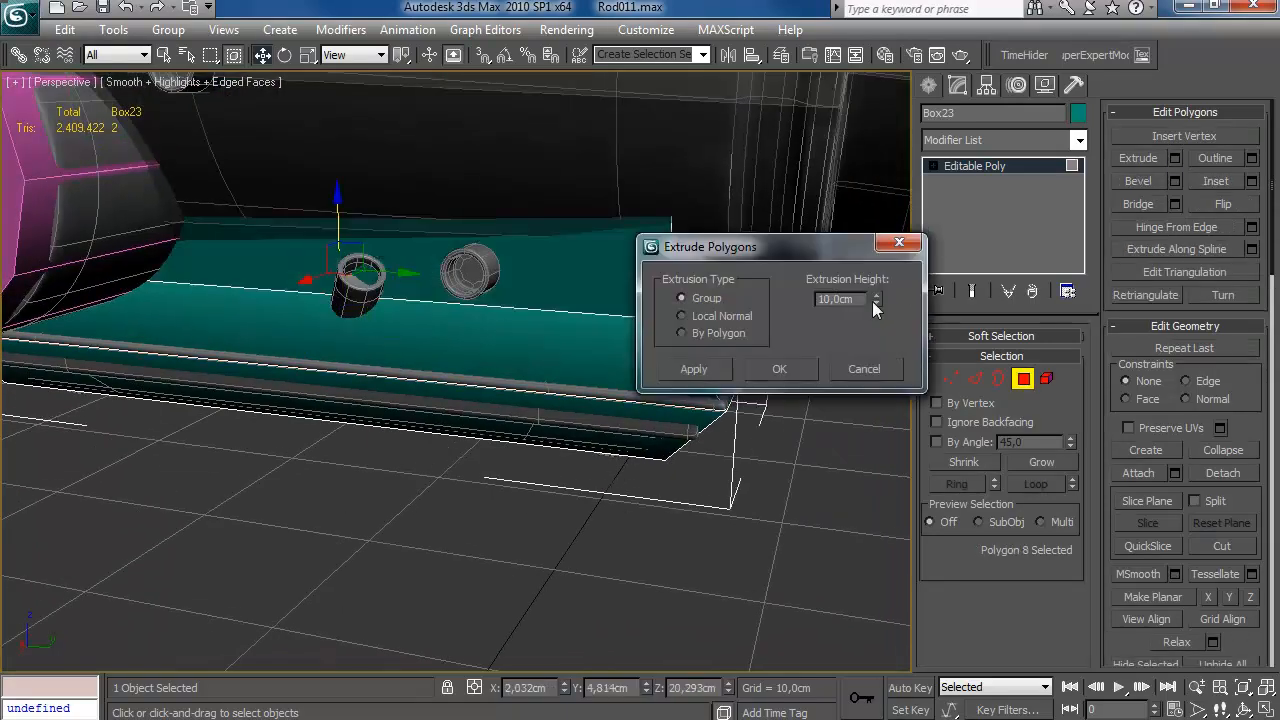
{"action": "left_click_drag", "start_coordinate": [872, 363], "coordinate": [872, 360]}
{"action": "left_click", "coordinate": [779, 369]}
Delete the oil pan's polygons on its open inner side along the transmission's centreline.
{"action": "scroll", "coordinate": [686, 351], "scroll_direction": "down", "scroll_amount": 4}
{"action": "middle_click_drag", "start_coordinate": [686, 351], "coordinate": [696, 294], "text": "alt"}
{"action": "left_click", "coordinate": [472, 350], "text": "ctrl"}
{"action": "key", "text": "Delete"}
{"action": "scroll", "coordinate": [696, 294], "scroll_direction": "down", "scroll_amount": 5}
{"action": "key", "text": "4"}
Toggle the HPEngine layer's visibility to show the detailed engine, and keep that layer frozen.
{"action": "left_click", "coordinate": [782, 55]}
{"action": "left_click", "coordinate": [955, 598]}
{"action": "left_click", "coordinate": [955, 598]}
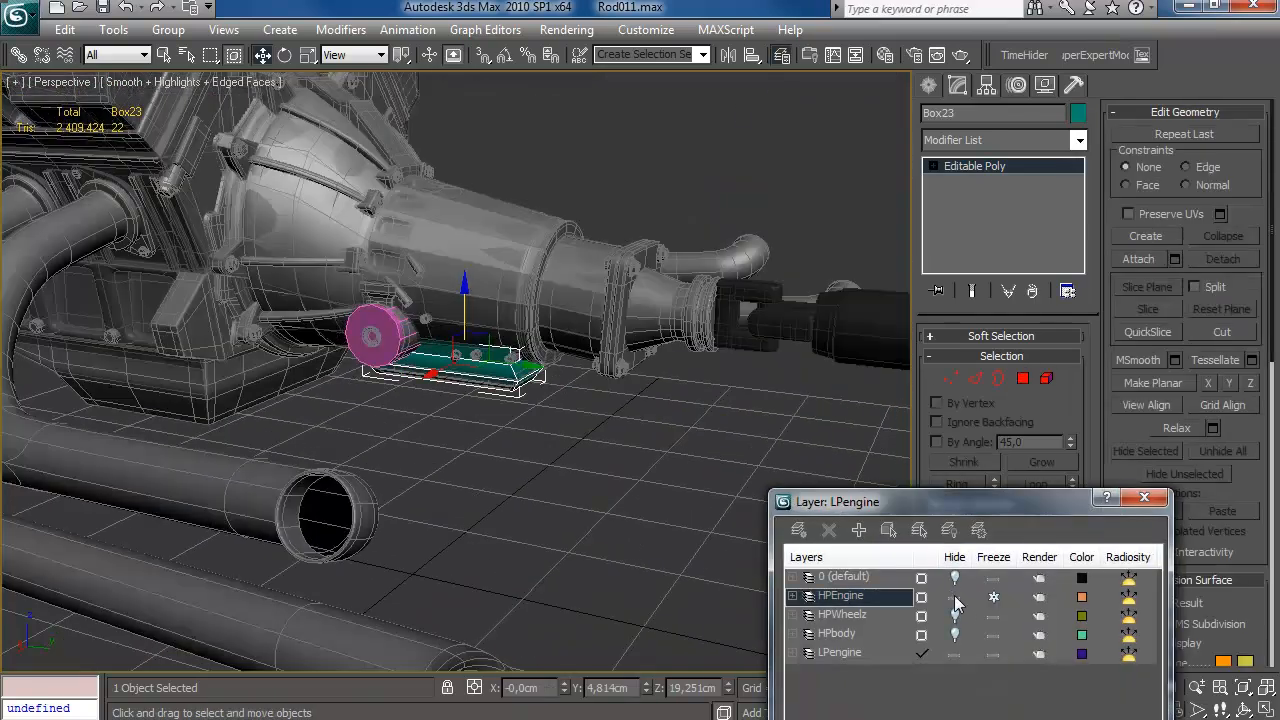
{"action": "left_click", "coordinate": [362, 524]}
{"action": "right_click", "coordinate": [362, 524]}
{"action": "left_click", "coordinate": [421, 460]}
{"action": "left_click", "coordinate": [992, 597]}
{"action": "left_click", "coordinate": [1144, 498]}
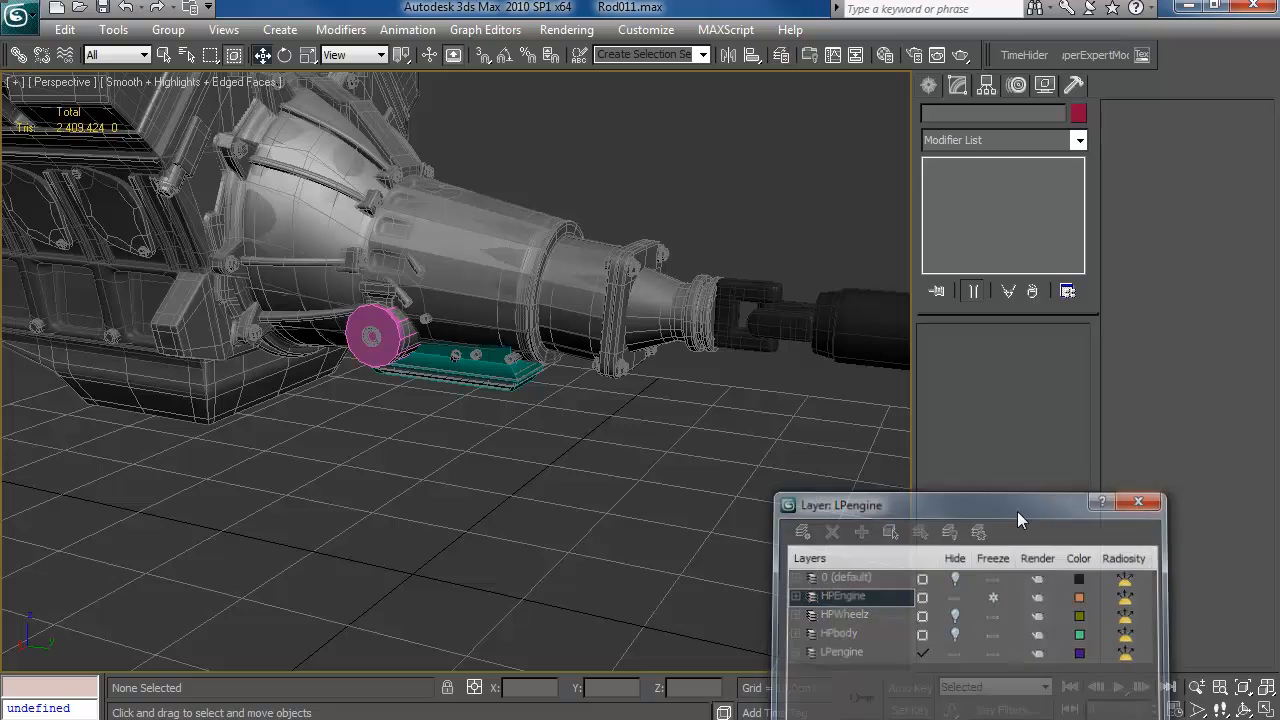
Compare the low-poly oil pan with the detailed transmission, and hide the HPEngine layer.
{"action": "scroll", "coordinate": [556, 362], "scroll_direction": "up", "scroll_amount": 5}
{"action": "middle_click_drag", "start_coordinate": [556, 362], "coordinate": [576, 456]}
{"action": "left_click", "coordinate": [491, 354]}
{"action": "middle_click_drag", "start_coordinate": [619, 259], "coordinate": [675, 275]}
{"action": "middle_click_drag", "start_coordinate": [586, 340], "coordinate": [492, 324], "text": "alt"}
{"action": "left_click", "coordinate": [782, 55]}
{"action": "left_click", "coordinate": [955, 597]}
{"action": "left_click", "coordinate": [1137, 503]}
Connect four lengthwise edges of the lower casing above the oil pan with one segment.
{"action": "scroll", "coordinate": [629, 345], "scroll_direction": "up", "scroll_amount": 2}
{"action": "left_click", "coordinate": [976, 217]}
{"action": "left_click", "coordinate": [614, 318]}
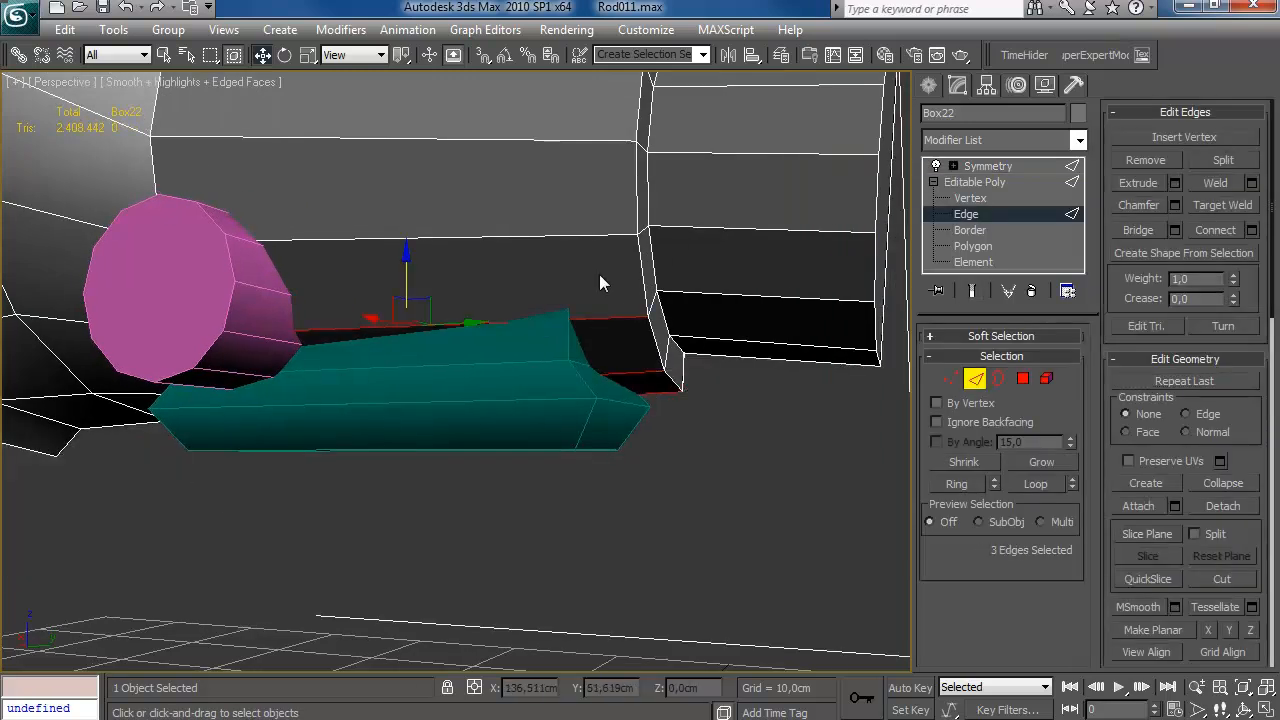
{"action": "left_click", "coordinate": [601, 236], "text": "ctrl"}
{"action": "middle_click_drag", "start_coordinate": [590, 274], "coordinate": [604, 260], "text": "alt"}
{"action": "left_click", "coordinate": [1251, 230]}
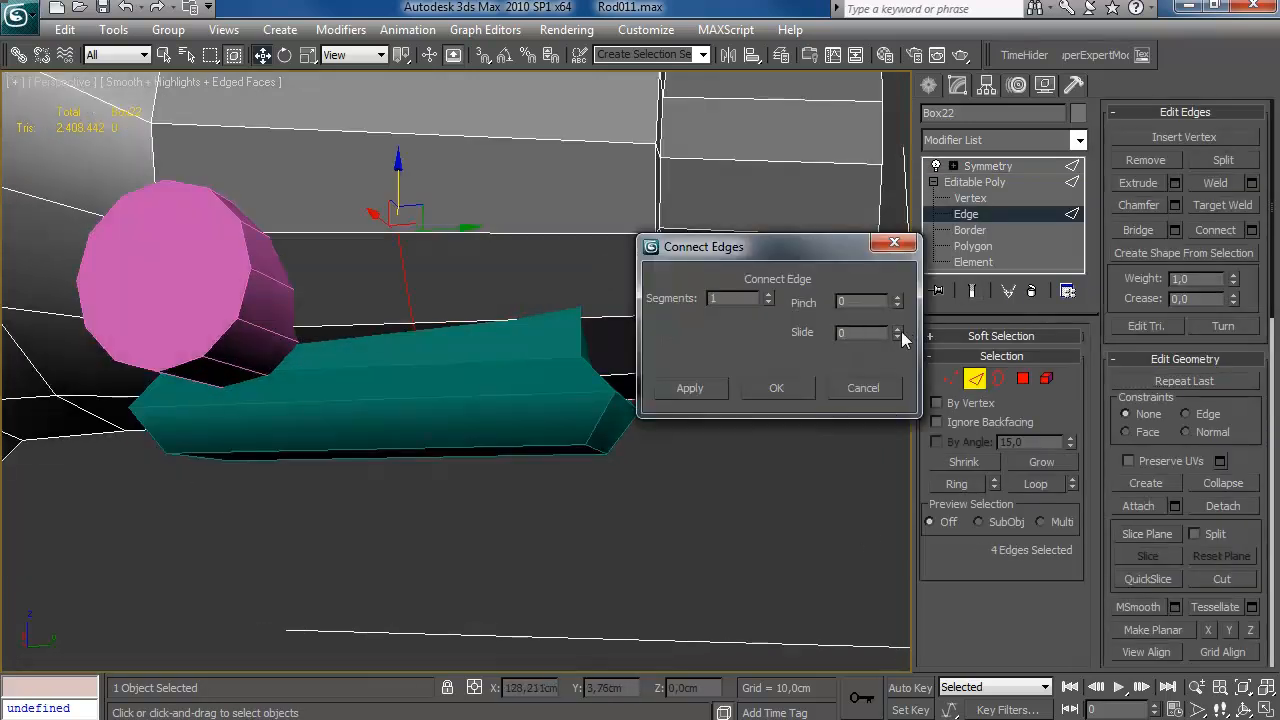
{"action": "left_click", "coordinate": [776, 388]}
{"action": "middle_click_drag", "start_coordinate": [713, 374], "coordinate": [726, 372], "text": "alt"}
Target weld the upper vertex of the new casing edge to the adjacent corner vertex.
{"action": "left_click", "coordinate": [971, 198]}
{"action": "left_click", "coordinate": [586, 235]}
{"action": "left_click", "coordinate": [660, 236]}
{"action": "right_click", "coordinate": [659, 238]}
Adjust the lower casing vertices behind the drum to suit the oil pan's front end.
{"action": "middle_click_drag", "start_coordinate": [652, 265], "coordinate": [561, 419], "text": "alt"}
{"action": "left_click_drag", "start_coordinate": [561, 419], "coordinate": [460, 240]}
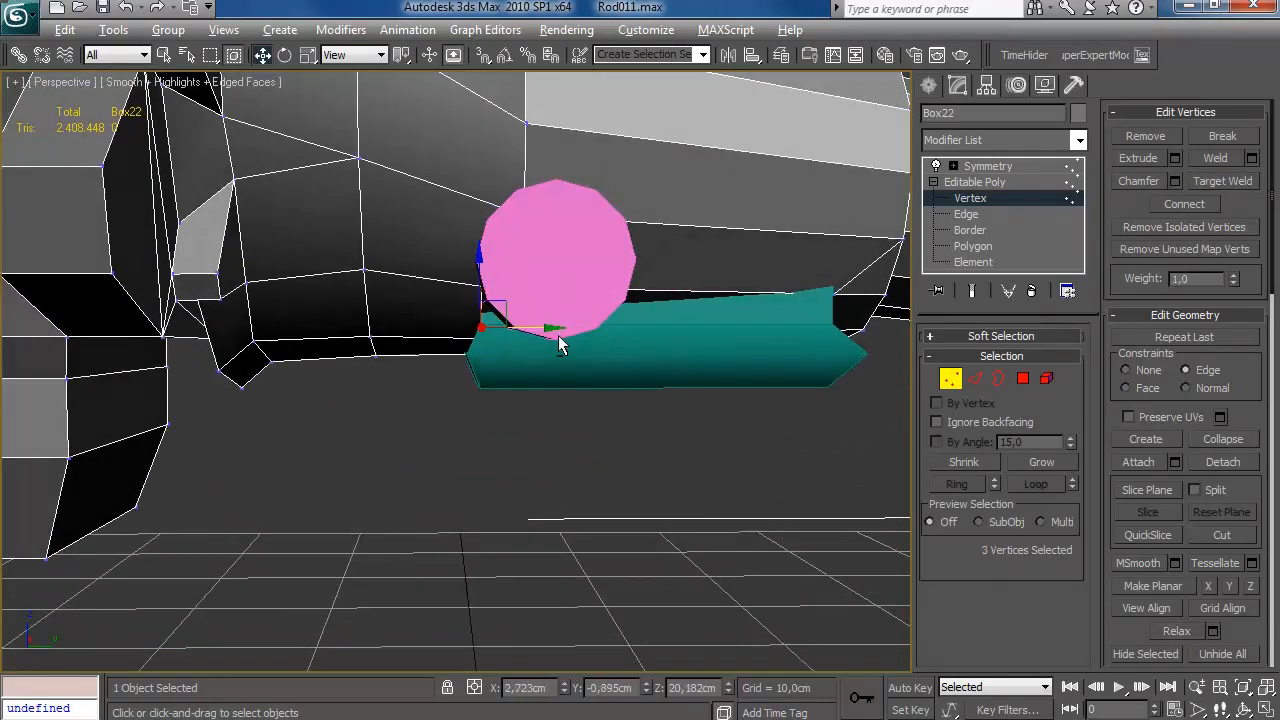
{"action": "middle_click_drag", "start_coordinate": [558, 336], "coordinate": [629, 300], "text": "alt"}
{"action": "left_click_drag", "start_coordinate": [629, 300], "coordinate": [502, 238], "text": "alt"}
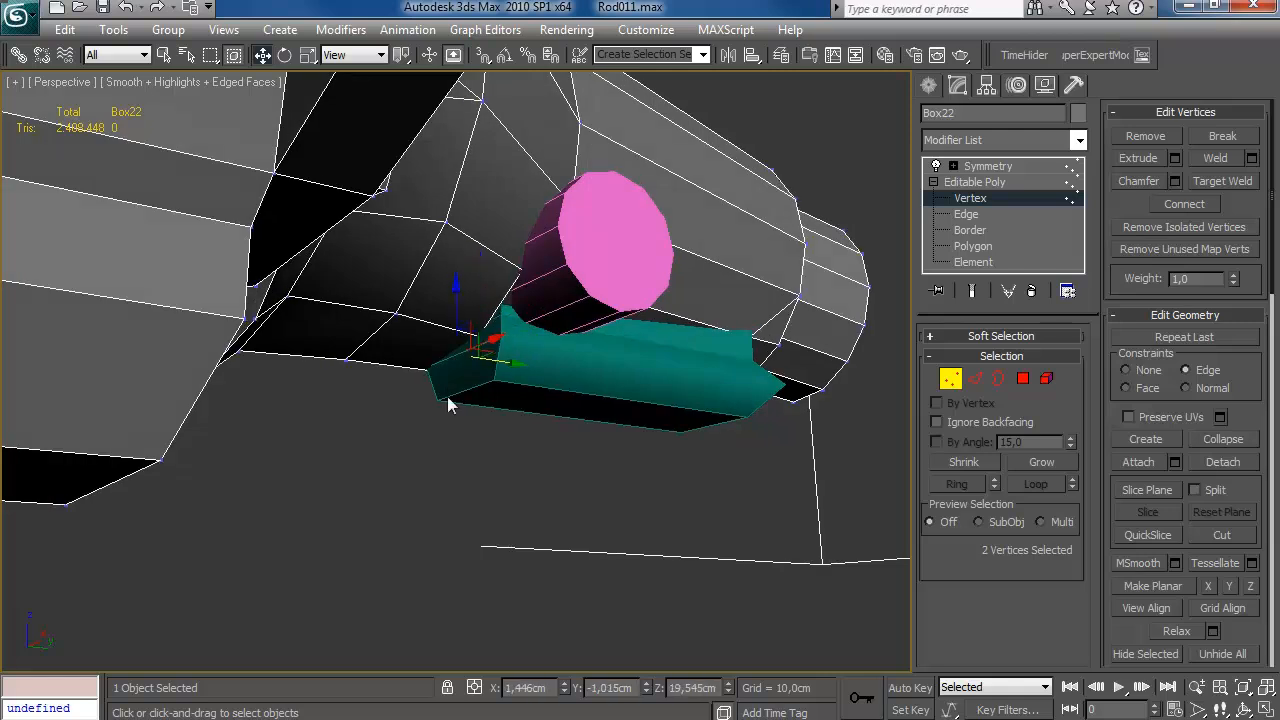
{"action": "middle_click_drag", "start_coordinate": [471, 377], "coordinate": [445, 365], "text": "alt"}
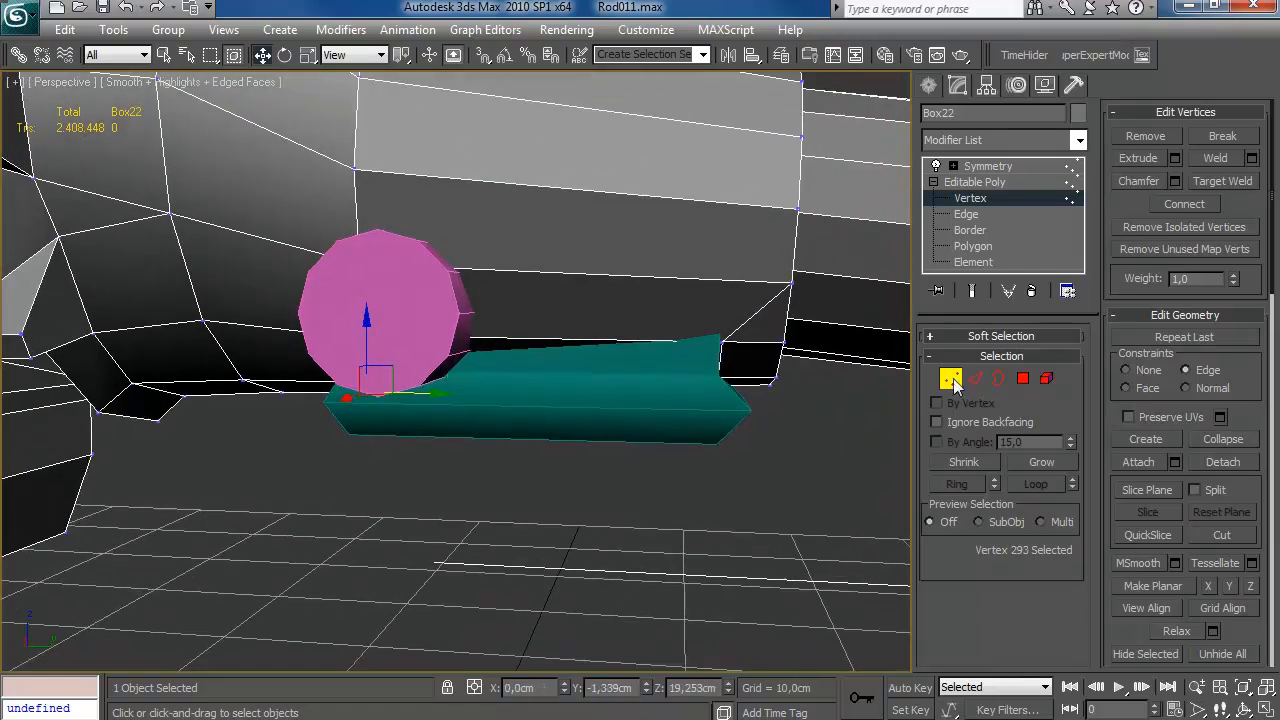
Insert a one-segment edge loop around the casing beside the drum and make it planar.
{"action": "key", "text": "2"}
{"action": "key", "text": "alt+r"}
{"action": "middle_click_drag", "start_coordinate": [616, 347], "coordinate": [588, 387]}
{"action": "left_click", "coordinate": [1251, 230]}
{"action": "right_click", "coordinate": [895, 331]}
{"action": "left_click_drag", "start_coordinate": [780, 246], "coordinate": [838, 226]}
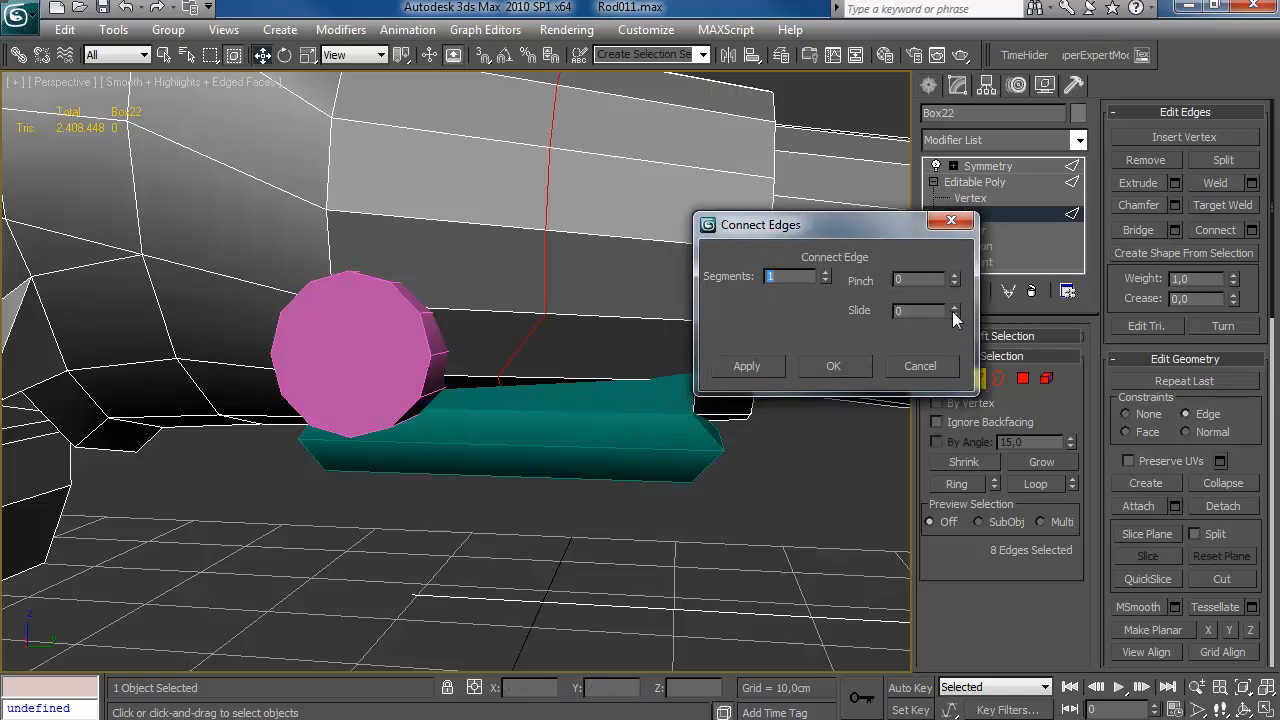
{"action": "left_click", "coordinate": [818, 373]}
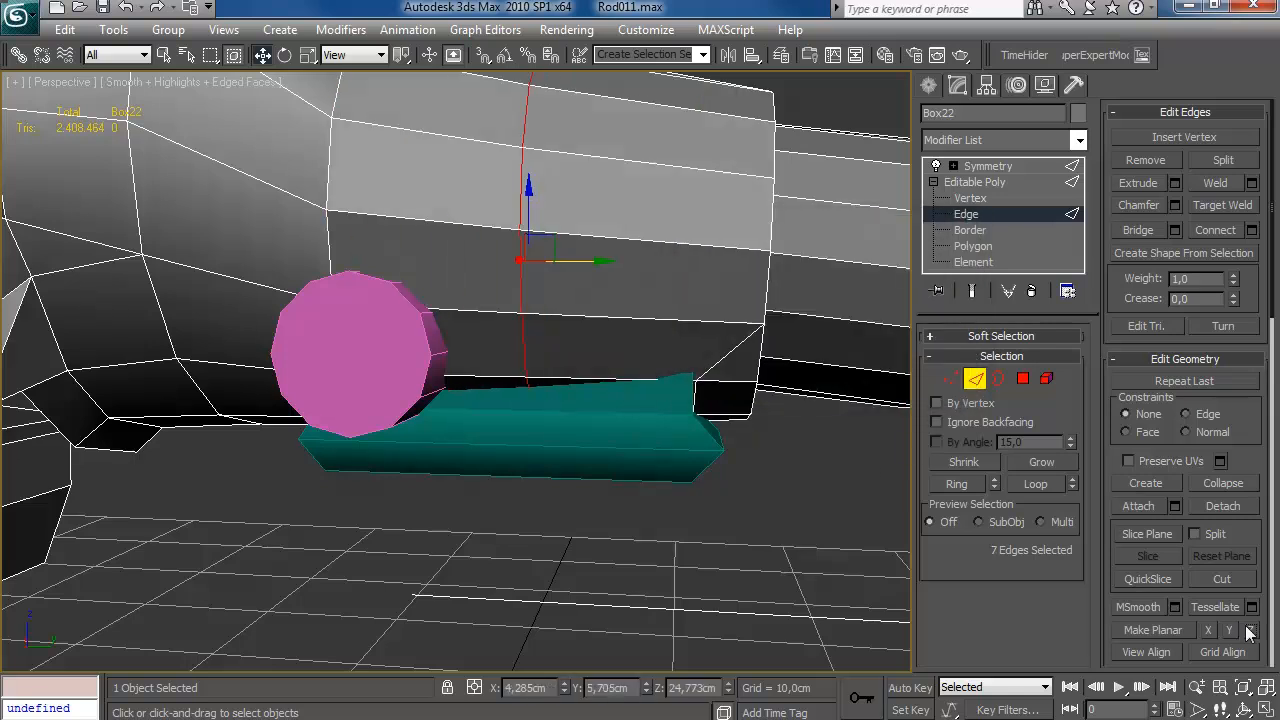
{"action": "left_click", "coordinate": [1249, 630]}
{"action": "middle_click_drag", "start_coordinate": [640, 350], "coordinate": [627, 326], "text": "alt"}
{"action": "middle_click_drag", "start_coordinate": [533, 270], "coordinate": [570, 350], "text": "alt"}
Connect the edge ring between the drum and the new loop with another edge loop.
{"action": "left_click", "coordinate": [390, 323]}
{"action": "left_click", "coordinate": [1252, 230]}
{"action": "left_click", "coordinate": [828, 370]}
{"action": "left_click", "coordinate": [976, 379]}
Attach the oil pan to the transmission casing.
{"action": "left_click", "coordinate": [1139, 259]}
{"action": "left_click", "coordinate": [600, 510]}
{"action": "right_click", "coordinate": [600, 510]}
Delete the casing polygons covered by the attached oil pan.
{"action": "left_click", "coordinate": [1018, 384]}
{"action": "middle_click_drag", "start_coordinate": [640, 440], "coordinate": [446, 454], "text": "alt"}
{"action": "scroll", "coordinate": [455, 385], "scroll_direction": "down", "scroll_amount": 3}
{"action": "middle_click_drag", "start_coordinate": [457, 380], "coordinate": [450, 352], "text": "alt"}
{"action": "left_click", "coordinate": [292, 428], "text": "ctrl"}
{"action": "key", "text": "Delete"}
{"action": "middle_click_drag", "start_coordinate": [296, 427], "coordinate": [461, 468], "text": "alt"}
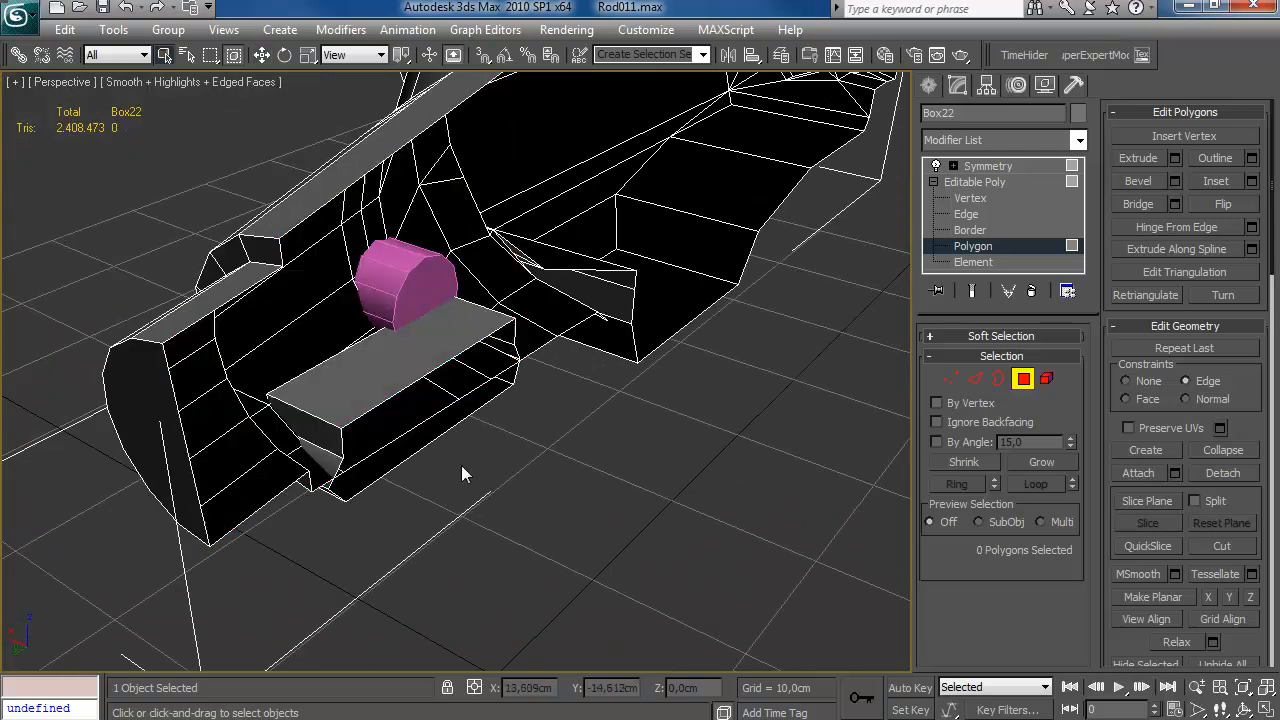
Delete the oil pan's top polygon and its remaining polygons hidden inside the casing.
{"action": "scroll", "coordinate": [430, 400], "scroll_direction": "up", "scroll_amount": 3}
{"action": "left_click", "coordinate": [406, 377]}
{"action": "key", "text": "Delete"}
{"action": "left_click", "coordinate": [420, 440]}
{"action": "left_click", "coordinate": [512, 298], "text": "ctrl"}
{"action": "key", "text": "Delete"}
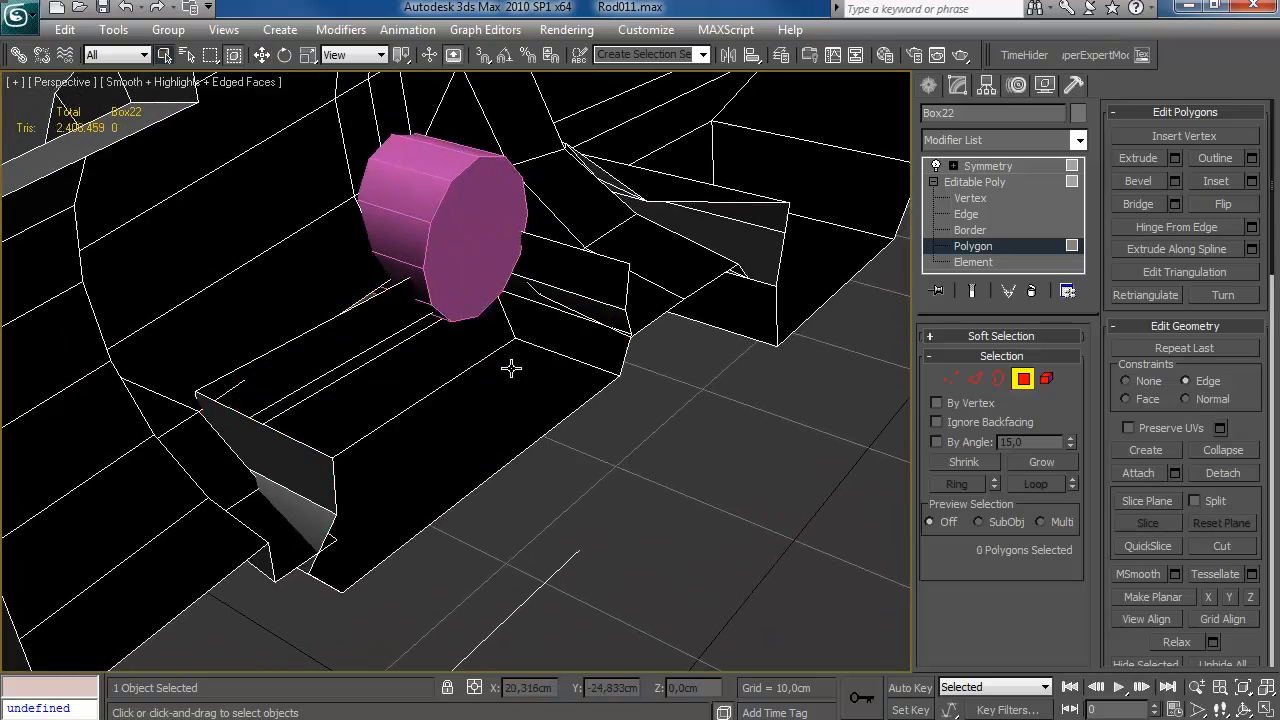
Join the oil pan's rear end vertices to the neighbouring casing vertices using vertex snapping.
{"action": "middle_click_drag", "start_coordinate": [509, 366], "coordinate": [560, 350], "text": "alt"}
{"action": "key", "text": "1"}
{"action": "middle_click_drag", "start_coordinate": [347, 455], "coordinate": [612, 302], "text": "alt"}
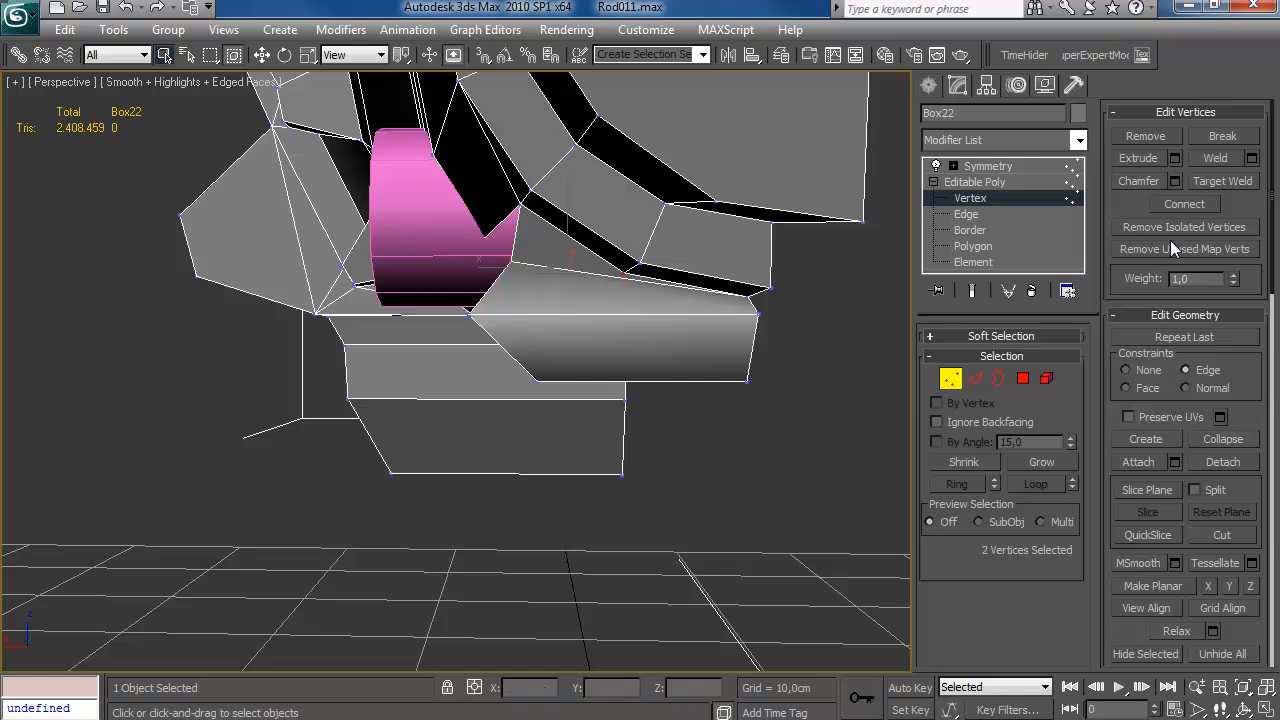
{"action": "key", "text": "4"}
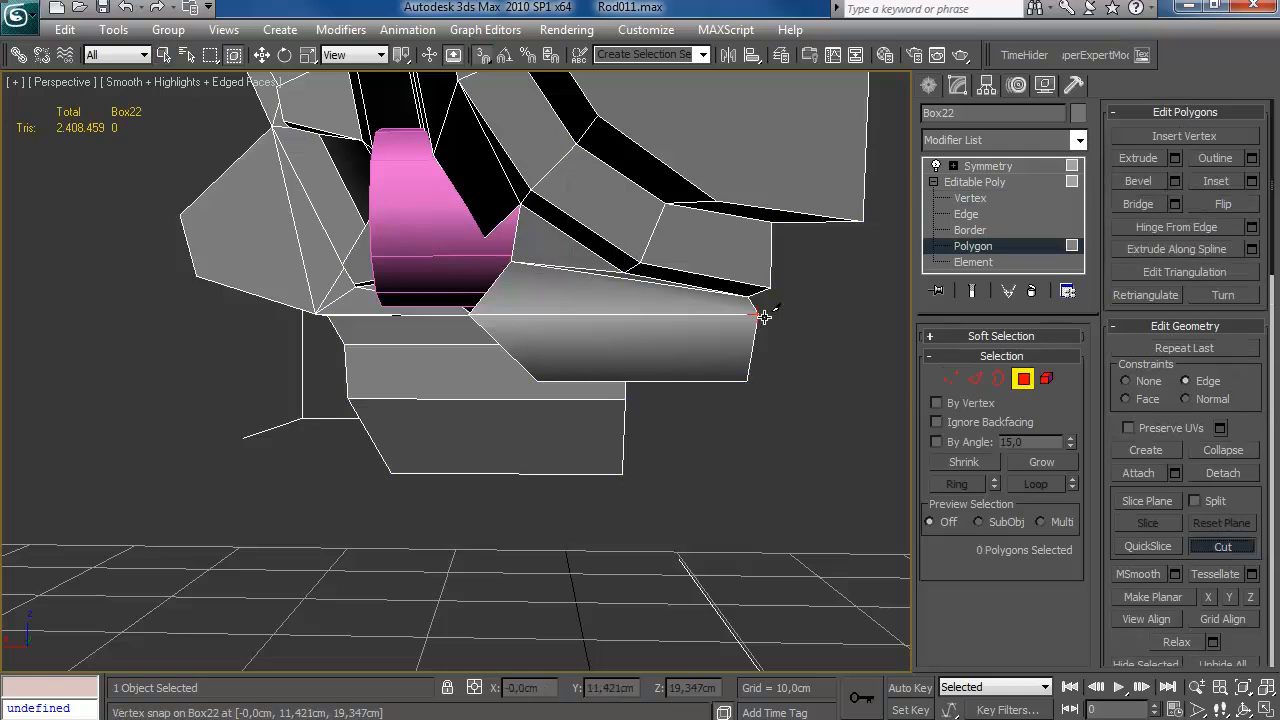
{"action": "key", "text": "1"}
{"action": "middle_click_drag", "start_coordinate": [620, 296], "coordinate": [350, 408], "text": "alt"}
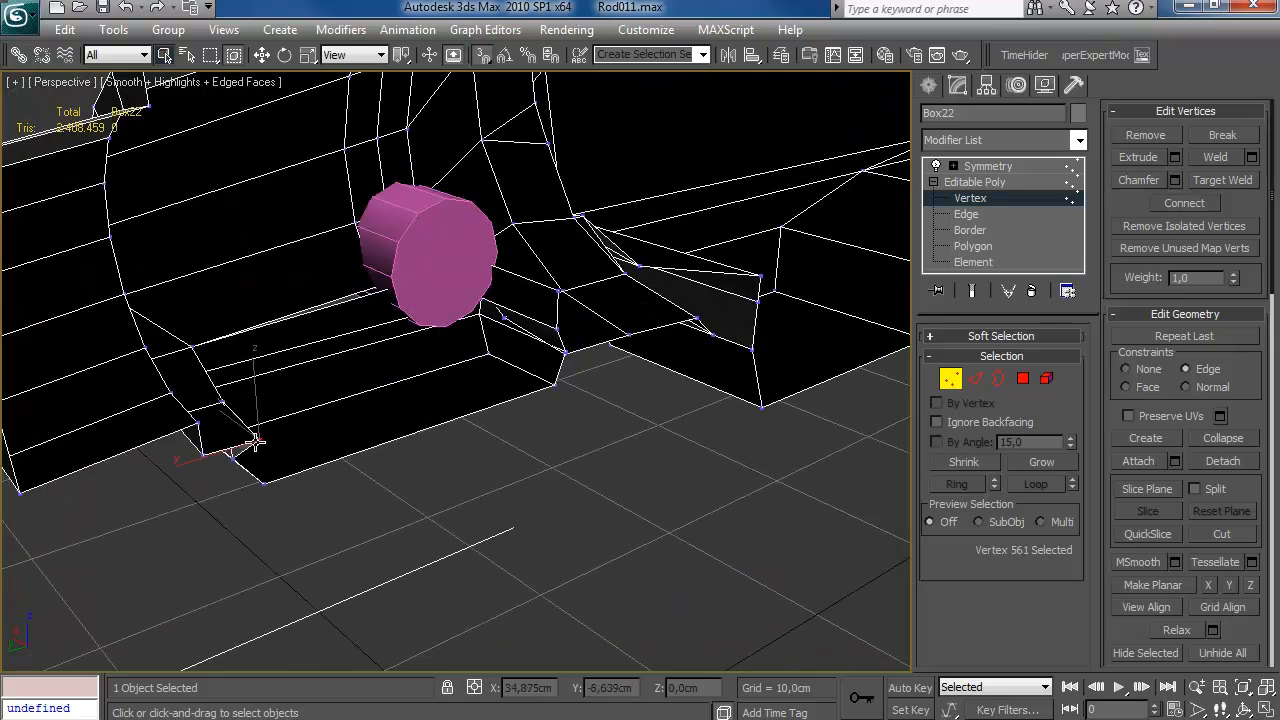
{"action": "left_click_drag", "start_coordinate": [214, 453], "coordinate": [196, 459]}
{"action": "middle_click_drag", "start_coordinate": [224, 396], "coordinate": [525, 207], "text": "alt"}
{"action": "left_click", "coordinate": [278, 386]}
{"action": "right_click", "coordinate": [451, 233]}
Adjust the casing vertices around the drum along their edges to fit the drum's outline.
{"action": "scroll", "coordinate": [648, 333], "scroll_direction": "down", "scroll_amount": 4}
{"action": "key", "text": "F3"}
{"action": "mouse_move", "coordinate": [648, 333]}
{"action": "middle_mouse_down", "text": "alt"}
{"action": "mouse_move", "coordinate": [595, 323]}
{"action": "mouse_move", "coordinate": [609, 339]}
{"action": "mouse_move", "coordinate": [633, 320]}
{"action": "mouse_move", "coordinate": [691, 437]}
{"action": "middle_mouse_up", "text": "alt"}
{"action": "scroll", "coordinate": [516, 475], "scroll_direction": "up", "scroll_amount": 3}
{"action": "key", "text": "F3"}
{"action": "left_click", "coordinate": [507, 469]}
{"action": "key", "text": "F3"}
{"action": "middle_click_drag", "start_coordinate": [553, 471], "coordinate": [519, 295], "text": "alt"}
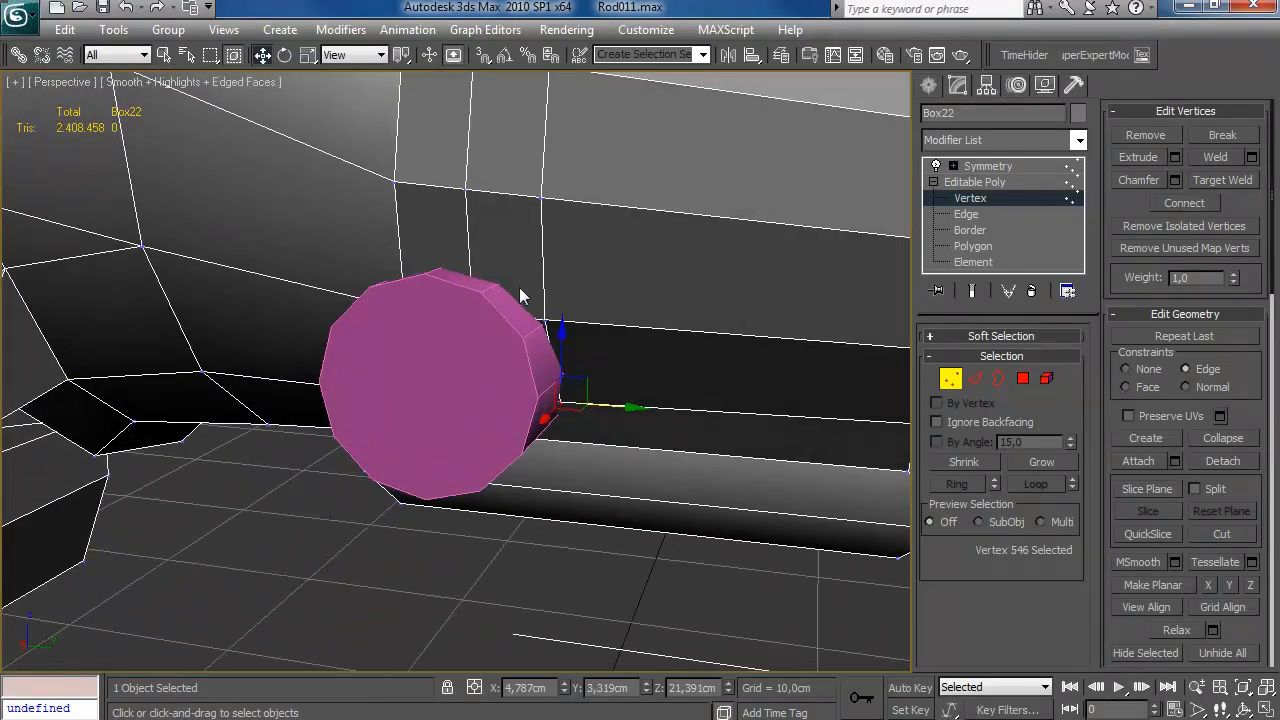
{"action": "mouse_move", "coordinate": [478, 230]}
{"action": "left_mouse_down"}
{"action": "mouse_move", "coordinate": [482, 135]}
{"action": "mouse_move", "coordinate": [474, 229]}
{"action": "mouse_move", "coordinate": [475, 218]}
{"action": "left_mouse_up"}
{"action": "key", "text": "ctrl+z"}
{"action": "key", "text": "shift+x"}
{"action": "middle_click_drag", "start_coordinate": [475, 218], "coordinate": [565, 228], "text": "alt"}
{"action": "middle_click_drag", "start_coordinate": [409, 320], "coordinate": [332, 411], "text": "alt"}
{"action": "key", "text": "1"}
{"action": "middle_click_drag", "start_coordinate": [824, 398], "coordinate": [610, 434], "text": "alt"}
{"action": "scroll", "coordinate": [572, 443], "scroll_direction": "down", "scroll_amount": 4}
{"action": "scroll", "coordinate": [572, 443], "scroll_direction": "up", "scroll_amount": 3}
Cut new edges into the casing and oil pan along the drum's lower outline, snapping to the drum's vertices.
{"action": "left_click", "coordinate": [1031, 378]}
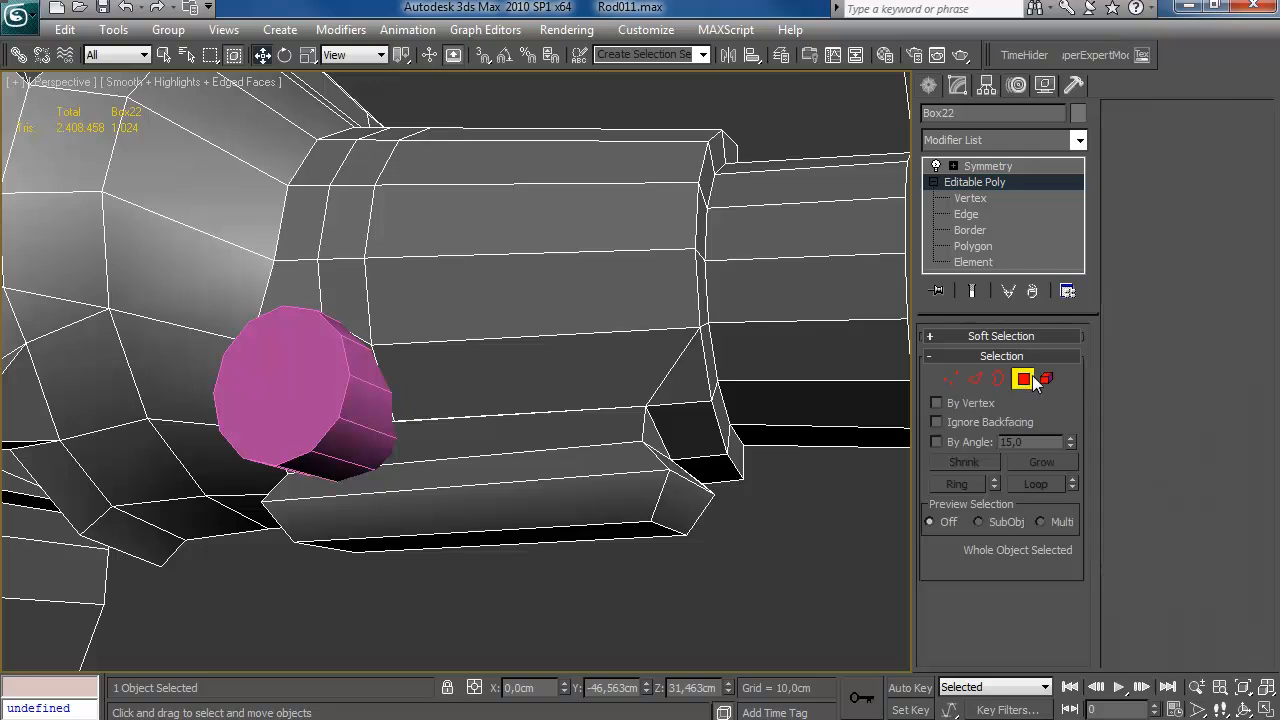
{"action": "left_click", "coordinate": [1221, 546]}
{"action": "scroll", "coordinate": [644, 453], "scroll_direction": "up", "scroll_amount": 3}
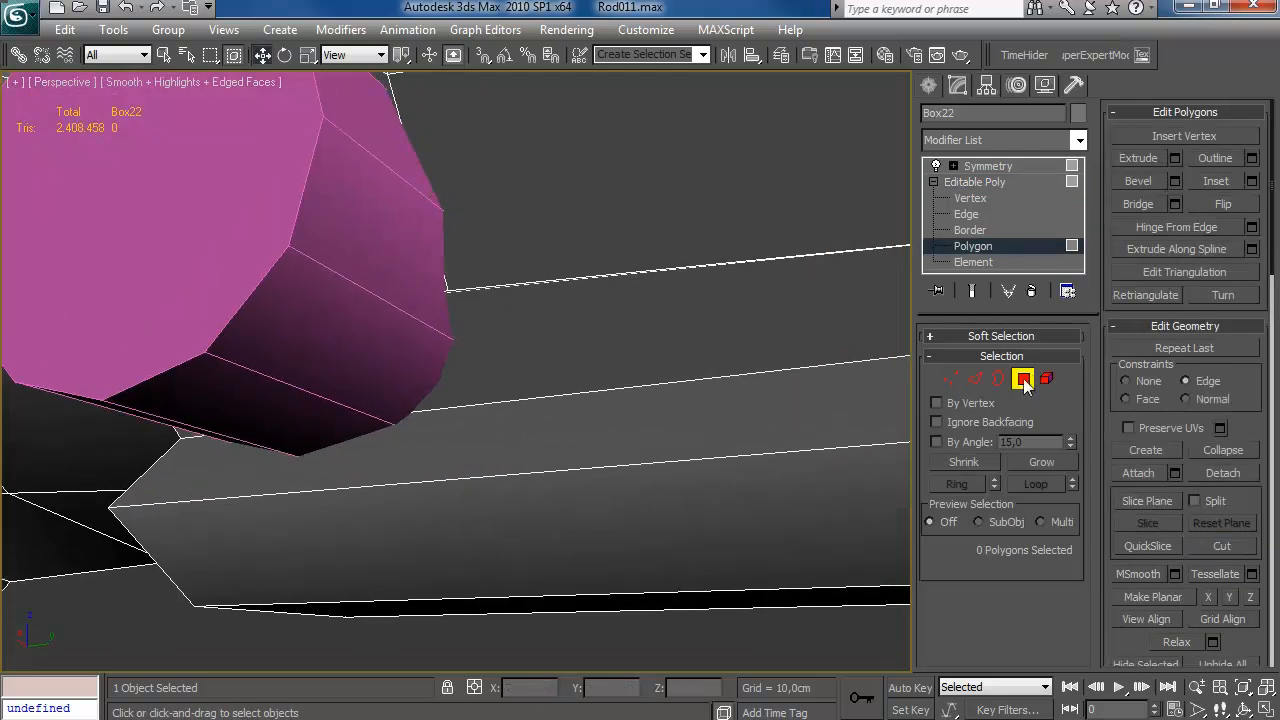
{"action": "left_click", "coordinate": [413, 413]}
{"action": "left_click", "coordinate": [454, 338]}
{"action": "middle_click_drag", "start_coordinate": [414, 393], "coordinate": [411, 441], "text": "alt"}
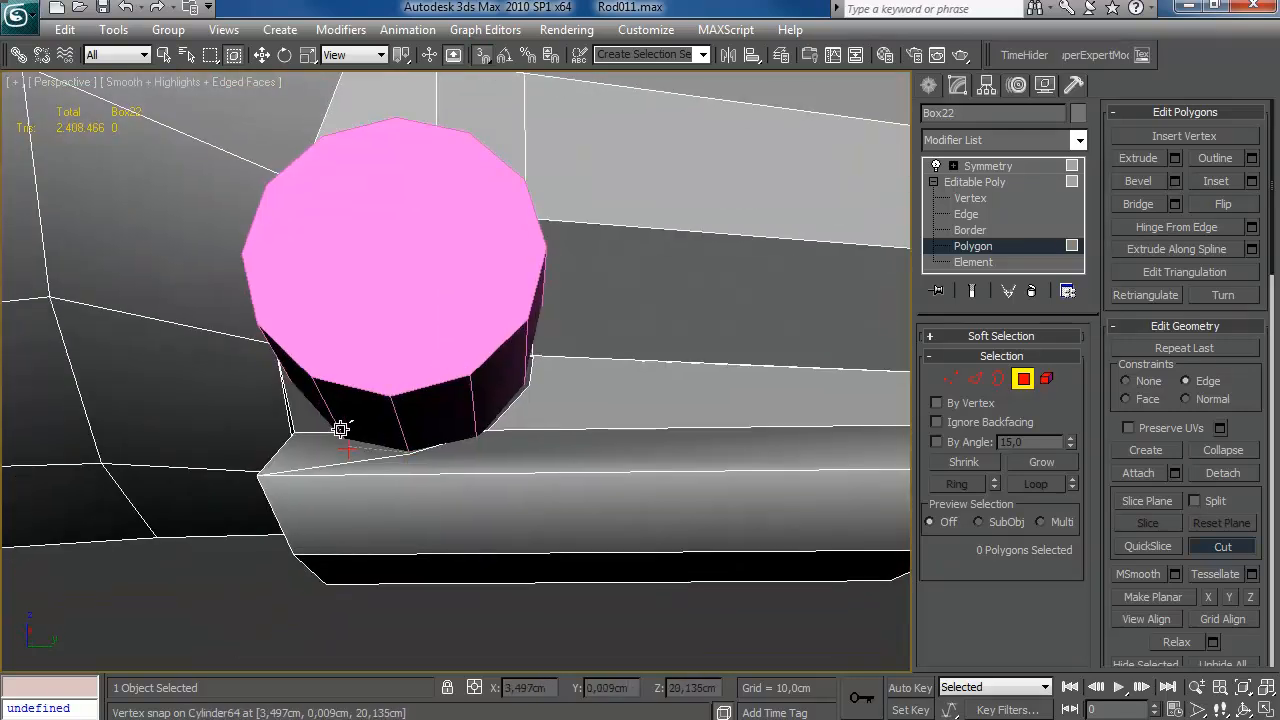
Cut edges along the drum's upper outline and link them to the nearby casing vertices.
{"action": "scroll", "coordinate": [372, 354], "scroll_direction": "down", "scroll_amount": 2}
{"action": "middle_click_drag", "start_coordinate": [374, 354], "coordinate": [362, 380], "text": "alt"}
{"action": "scroll", "coordinate": [394, 300], "scroll_direction": "up", "scroll_amount": 4}
{"action": "scroll", "coordinate": [416, 308], "scroll_direction": "down", "scroll_amount": 5}
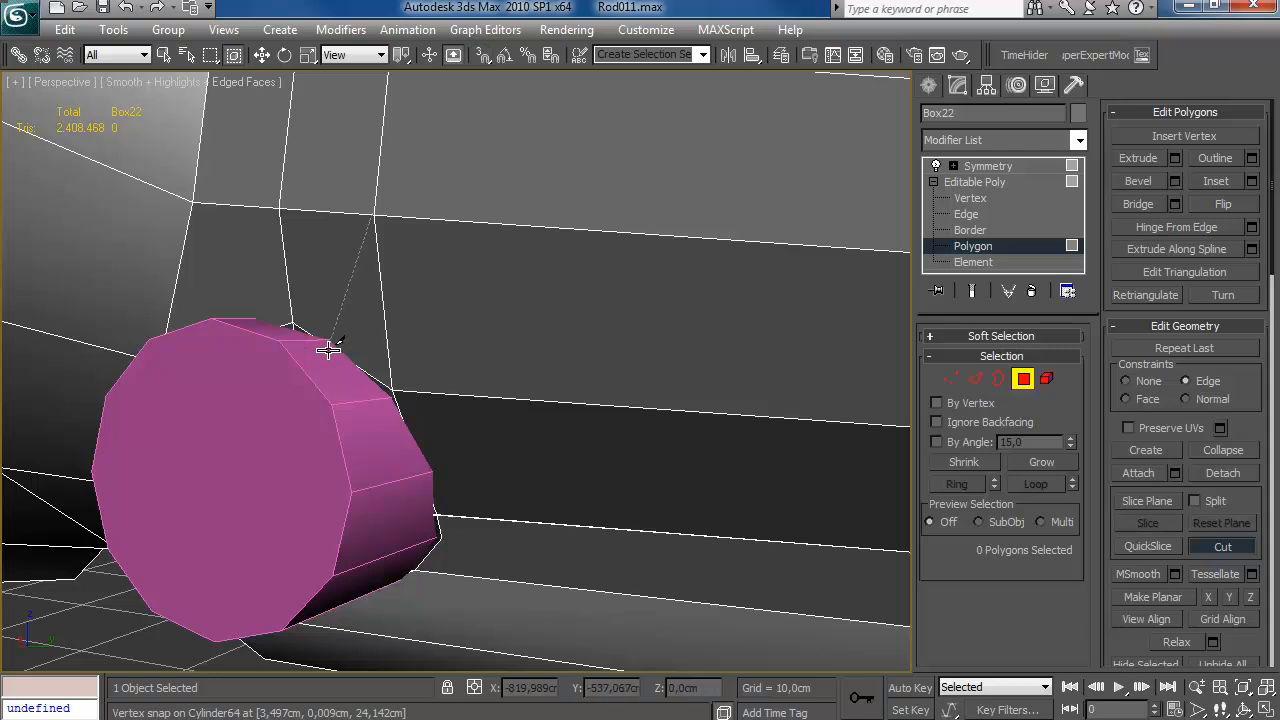
{"action": "scroll", "coordinate": [328, 348], "scroll_direction": "down", "scroll_amount": 4}
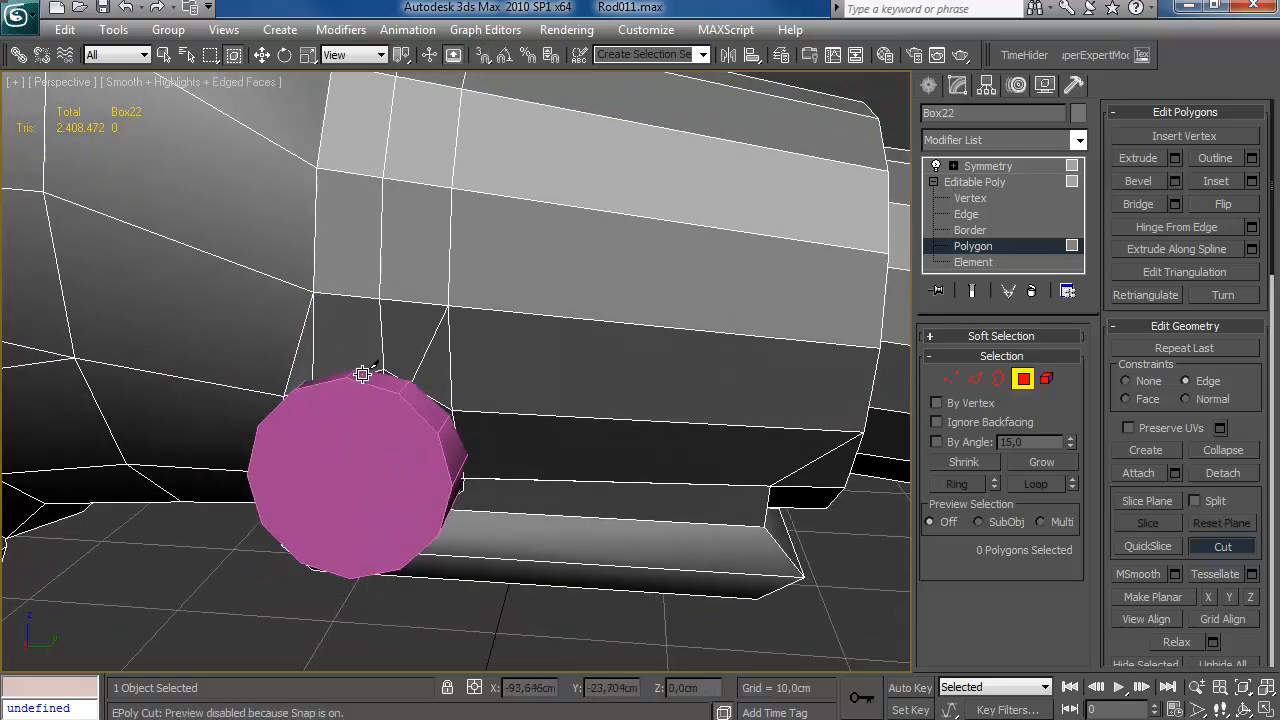
{"action": "middle_click_drag", "start_coordinate": [531, 380], "coordinate": [554, 331], "text": "alt"}
{"action": "right_click", "coordinate": [523, 389]}
Delete the casing polygons enclosed by the drum's outline.
{"action": "key", "text": "q"}
{"action": "key", "text": "F3"}
{"action": "left_click", "coordinate": [439, 466], "text": "ctrl"}
{"action": "middle_click_drag", "start_coordinate": [460, 443], "coordinate": [595, 366], "text": "alt"}
{"action": "key", "text": "Delete"}
{"action": "key", "text": "F3"}
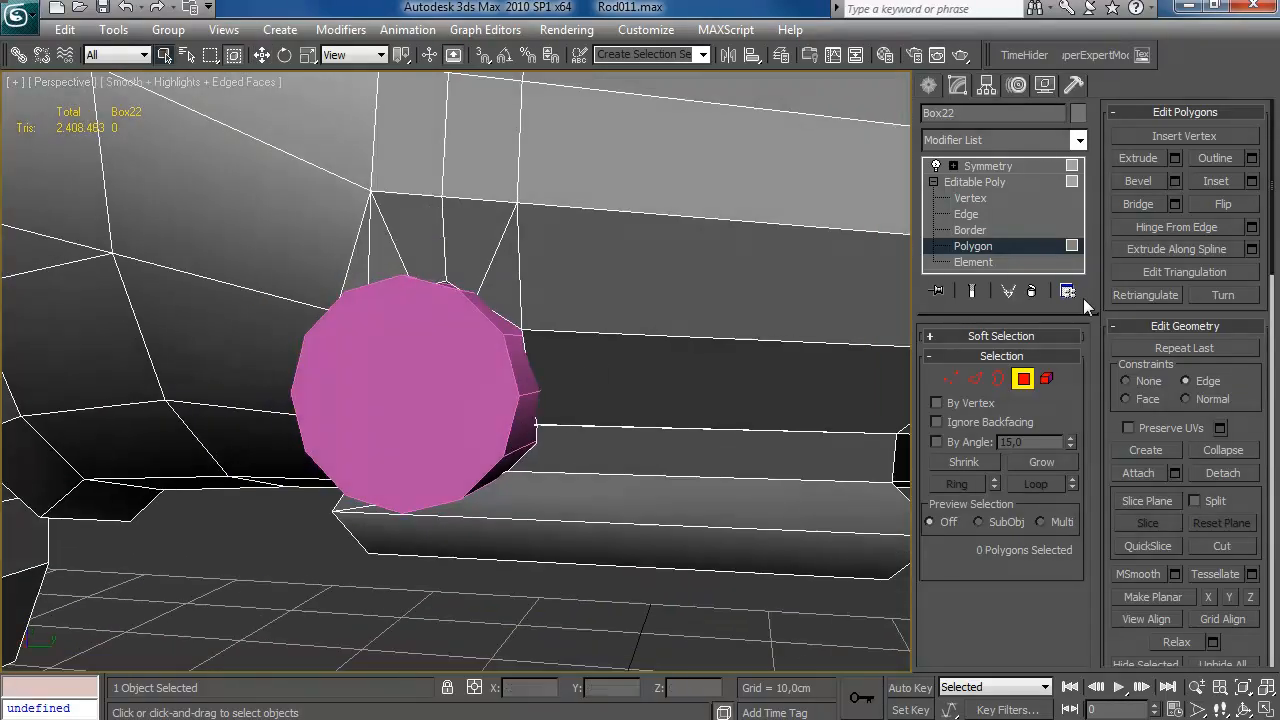
Attach the drum cylinder to the transmission casing.
{"action": "left_click", "coordinate": [1138, 473]}
{"action": "scroll", "coordinate": [451, 386], "scroll_direction": "down", "scroll_amount": 3}
{"action": "left_click", "coordinate": [451, 386]}
{"action": "key", "text": "w"}
Target weld the loose vertices around the drum opening.
{"action": "scroll", "coordinate": [734, 346], "scroll_direction": "up", "scroll_amount": 3}
{"action": "key", "text": "1"}
{"action": "left_click", "coordinate": [1223, 182]}
{"action": "middle_click_drag", "start_coordinate": [745, 185], "coordinate": [682, 430]}
{"action": "key", "text": "w"}
{"action": "scroll", "coordinate": [434, 414], "scroll_direction": "down", "scroll_amount": 3}
Delete the drum's inner cap polygon and move its open border outward to about X 4.144 cm.
{"action": "middle_click_drag", "start_coordinate": [434, 414], "coordinate": [520, 420], "text": "alt"}
{"action": "left_click", "coordinate": [1022, 379]}
{"action": "middle_click_drag", "start_coordinate": [600, 420], "coordinate": [490, 450], "text": "alt"}
{"action": "left_click", "coordinate": [449, 464]}
{"action": "key", "text": "Delete"}
{"action": "key", "text": "3"}
{"action": "left_click", "coordinate": [490, 450]}
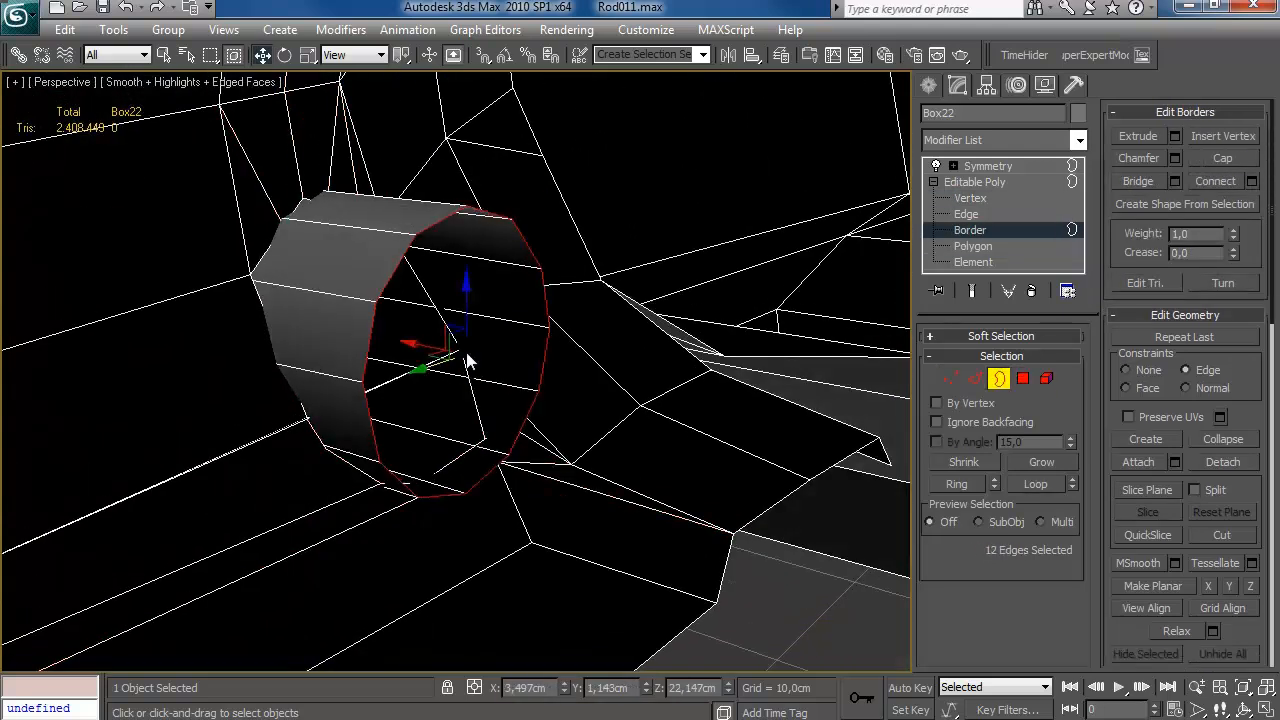
{"action": "left_click_drag", "start_coordinate": [434, 351], "coordinate": [389, 338]}
{"action": "middle_click_drag", "start_coordinate": [440, 362], "coordinate": [486, 406], "text": "alt"}
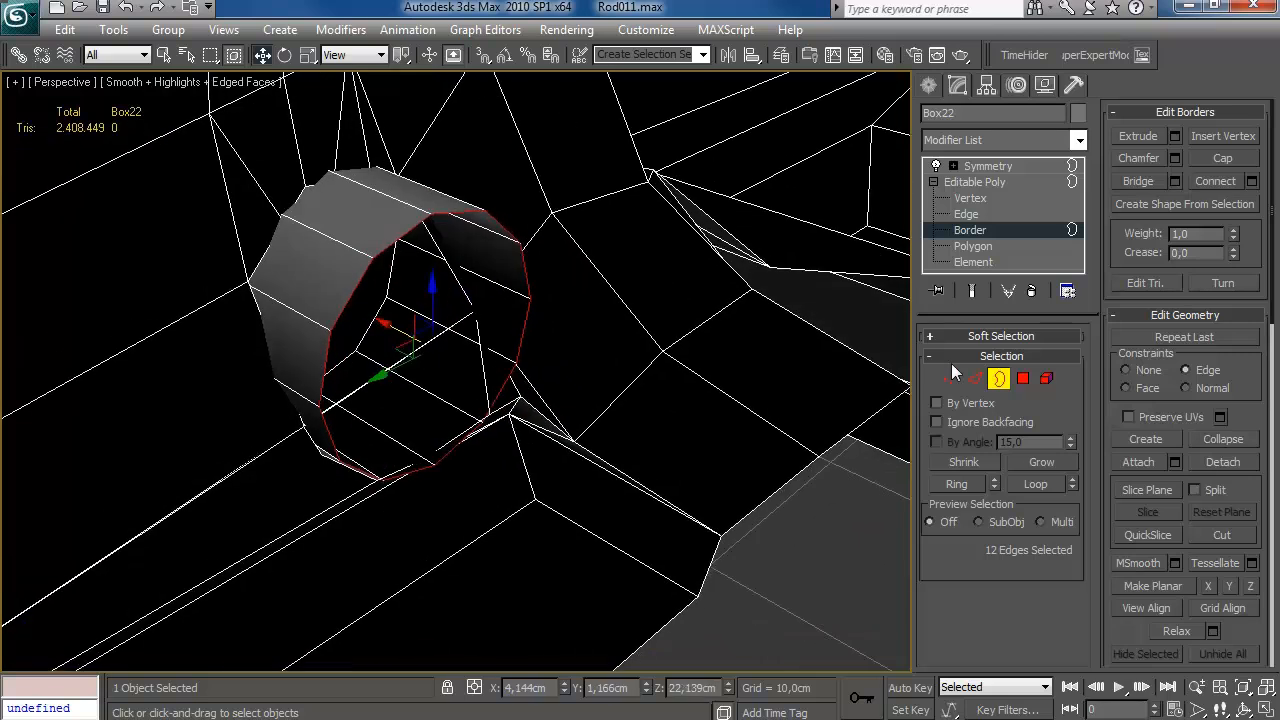
Slide the drum's inner rim vertices along their edges to meet the surrounding casing surface.
{"action": "key", "text": "1"}
{"action": "middle_click_drag", "start_coordinate": [254, 387], "coordinate": [320, 457], "text": "alt"}
{"action": "left_click", "coordinate": [248, 300]}
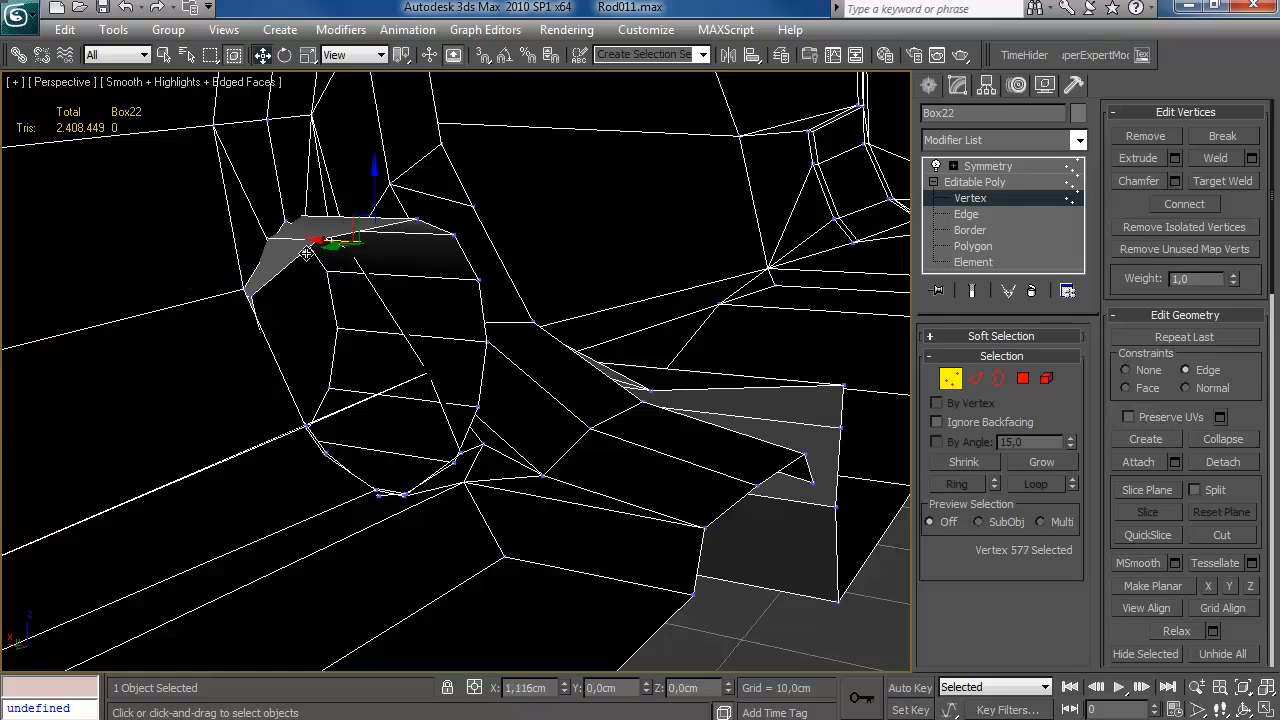
{"action": "middle_click_drag", "start_coordinate": [423, 240], "coordinate": [440, 274], "text": "alt"}
{"action": "left_click", "coordinate": [415, 233]}
{"action": "left_click_drag", "start_coordinate": [366, 228], "coordinate": [352, 225]}
{"action": "middle_click_drag", "start_coordinate": [461, 240], "coordinate": [375, 255], "text": "alt"}
{"action": "left_click", "coordinate": [304, 286]}
{"action": "left_click_drag", "start_coordinate": [333, 259], "coordinate": [408, 200]}
{"action": "left_click", "coordinate": [357, 349]}
{"action": "left_click_drag", "start_coordinate": [384, 323], "coordinate": [452, 250]}
{"action": "middle_click_drag", "start_coordinate": [445, 396], "coordinate": [505, 465], "text": "alt"}
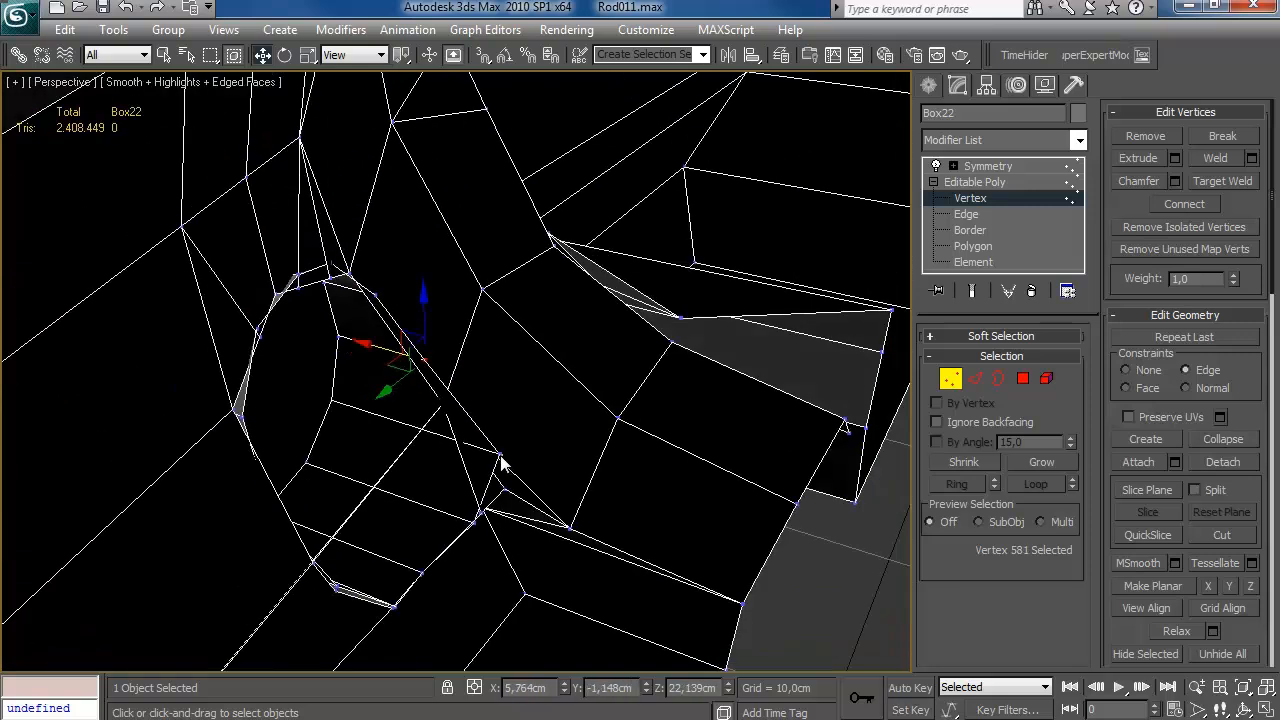
{"action": "left_click_drag", "start_coordinate": [461, 449], "coordinate": [452, 446]}
Try to target weld the lower rim vertex of the drum to the neighbouring casing vertex.
{"action": "middle_click_drag", "start_coordinate": [452, 446], "coordinate": [840, 300], "text": "alt"}
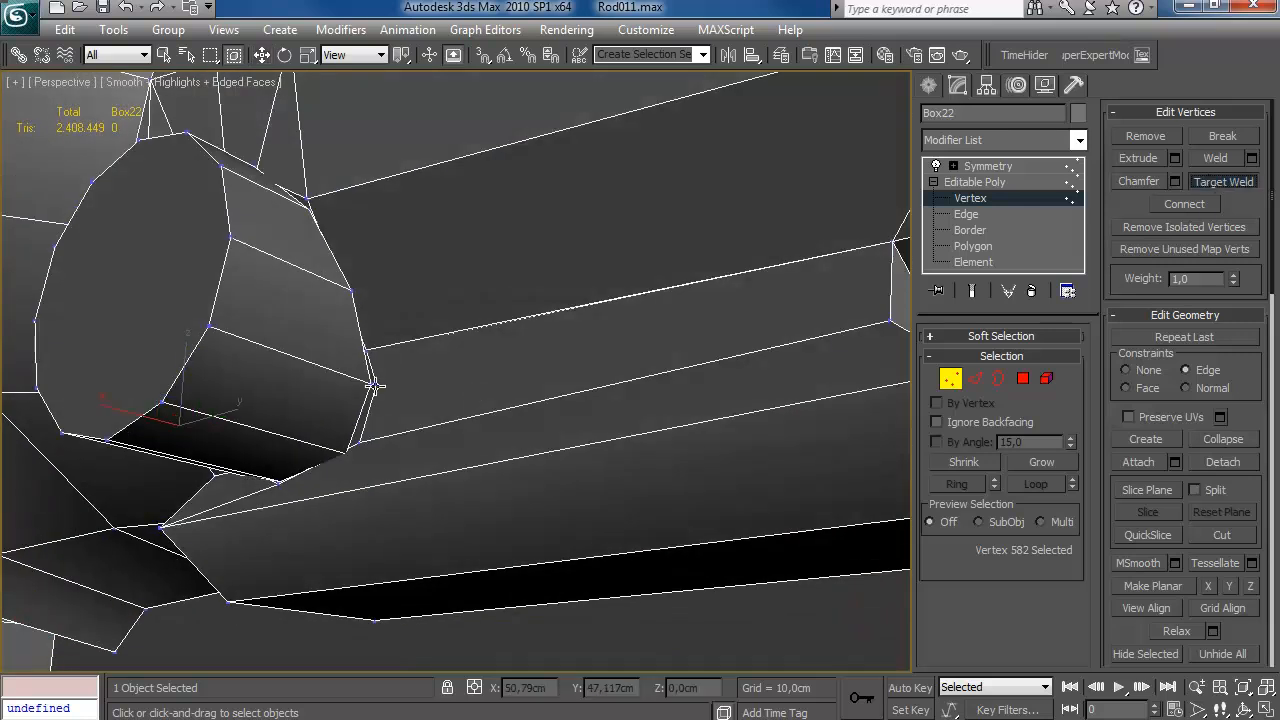
{"action": "middle_click_drag", "start_coordinate": [380, 347], "coordinate": [347, 460], "text": "alt"}
{"action": "left_click", "coordinate": [387, 329]}
{"action": "key", "text": "ctrl+z"}
{"action": "middle_click_drag", "start_coordinate": [357, 360], "coordinate": [420, 400], "text": "alt"}
Weld the overlapping drum and casing vertices at the lower side of the drum rim.
{"action": "key", "text": "w"}
{"action": "left_click_drag", "start_coordinate": [257, 441], "coordinate": [232, 437]}
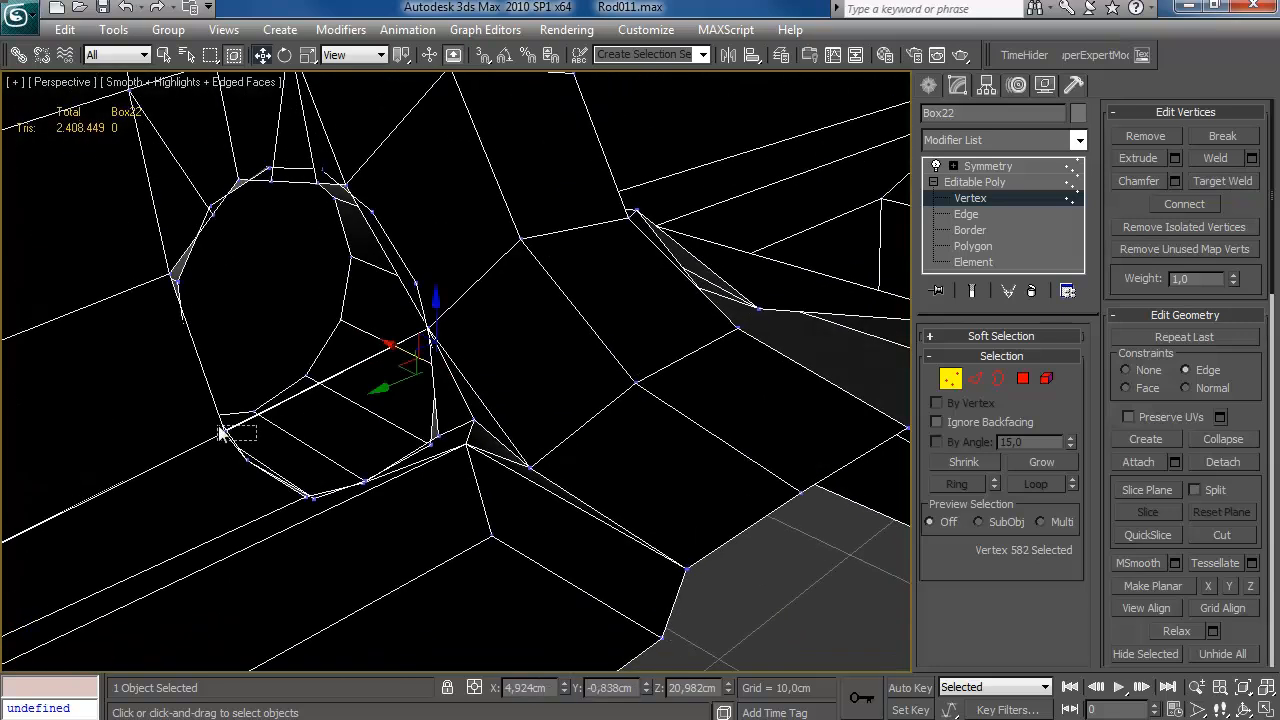
{"action": "left_click", "coordinate": [1212, 158]}
{"action": "left_click", "coordinate": [1251, 159]}
{"action": "left_click", "coordinate": [829, 354]}
Delete the long casing polygon beside the drum's lower rim.
{"action": "middle_click_drag", "start_coordinate": [800, 362], "coordinate": [574, 385], "text": "alt"}
{"action": "left_click", "coordinate": [1022, 378]}
{"action": "left_click", "coordinate": [351, 446]}
{"action": "key", "text": "Delete"}
Bridge the two long open edges of the gap in the casing beside the drum.
{"action": "middle_click_drag", "start_coordinate": [351, 446], "coordinate": [566, 420]}
{"action": "left_click", "coordinate": [973, 376]}
{"action": "left_click", "coordinate": [561, 379]}
{"action": "left_click", "coordinate": [562, 472], "text": "ctrl"}
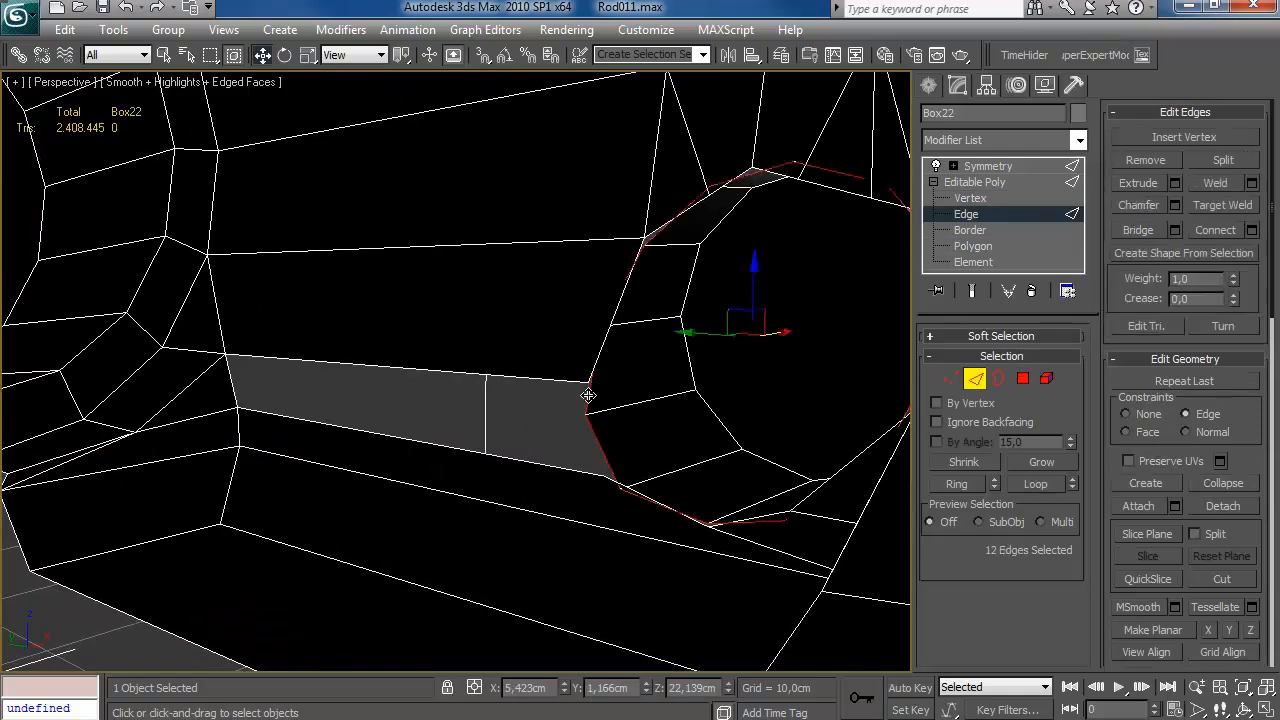
{"action": "left_click", "coordinate": [1155, 232]}
Target weld the loose vertices where the bridged casing strip meets the drum.
{"action": "middle_click_drag", "start_coordinate": [745, 464], "coordinate": [440, 515], "text": "alt"}
{"action": "middle_click_drag", "start_coordinate": [440, 515], "coordinate": [757, 362]}
{"action": "left_click", "coordinate": [948, 376]}
{"action": "left_click", "coordinate": [469, 358]}
{"action": "middle_click_drag", "start_coordinate": [472, 360], "coordinate": [363, 385], "text": "alt"}
{"action": "scroll", "coordinate": [266, 374], "scroll_direction": "up", "scroll_amount": 3}
{"action": "left_click", "coordinate": [266, 374]}
{"action": "scroll", "coordinate": [266, 374], "scroll_direction": "down", "scroll_amount": 3}
{"action": "middle_click_drag", "start_coordinate": [432, 338], "coordinate": [350, 462], "text": "alt"}
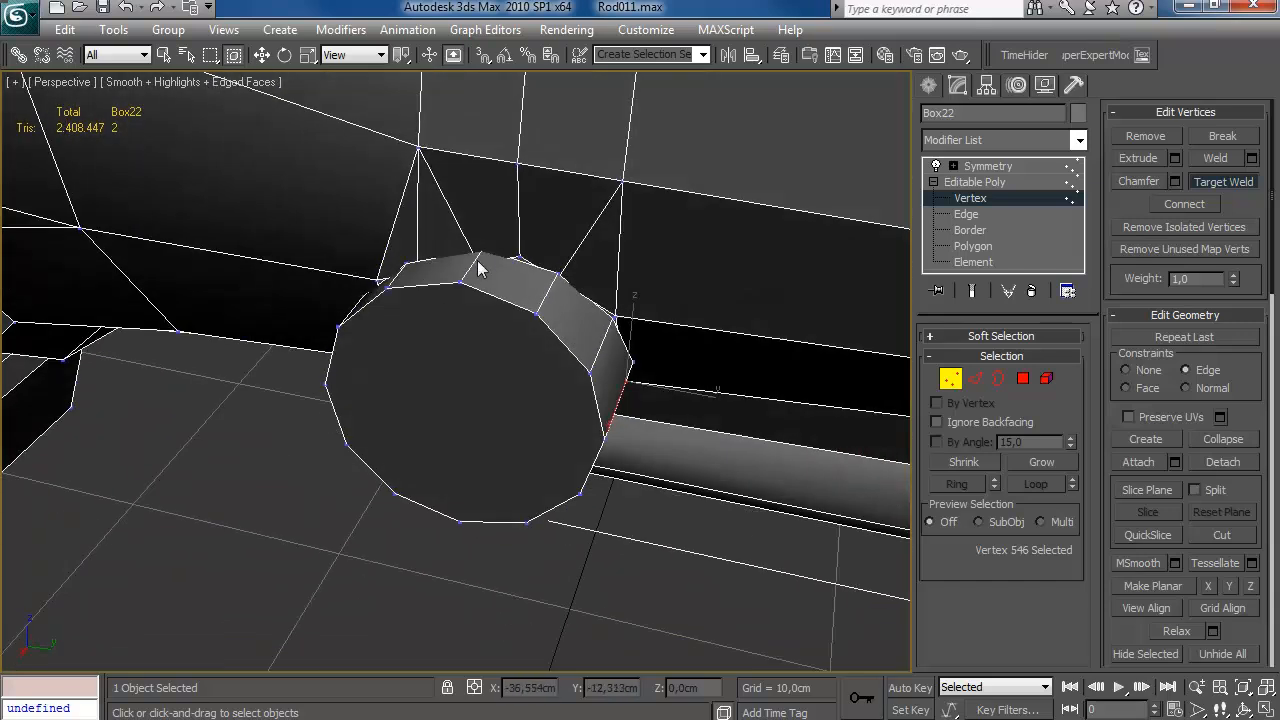
Switch the viewport to wireframe and weld the remaining stray vertex at the drum's rim.
{"action": "mouse_move", "coordinate": [521, 282]}
{"action": "middle_mouse_down", "text": "alt"}
{"action": "mouse_move", "coordinate": [607, 300]}
{"action": "mouse_move", "coordinate": [535, 280]}
{"action": "mouse_move", "coordinate": [723, 292]}
{"action": "mouse_move", "coordinate": [569, 308]}
{"action": "mouse_move", "coordinate": [503, 284]}
{"action": "middle_mouse_up", "text": "alt"}
{"action": "key", "text": "F3"}
{"action": "middle_click_drag", "start_coordinate": [432, 338], "coordinate": [574, 354], "text": "alt"}
{"action": "left_click", "coordinate": [612, 403]}
{"action": "right_click", "coordinate": [609, 400]}
Cut a new edge into the long casing polygon between the drum and the casing's end.
{"action": "middle_click_drag", "start_coordinate": [640, 395], "coordinate": [718, 387], "text": "alt"}
{"action": "left_click", "coordinate": [708, 437]}
{"action": "left_click", "coordinate": [1022, 378]}
{"action": "left_click", "coordinate": [705, 415]}
{"action": "left_click", "coordinate": [1221, 545]}
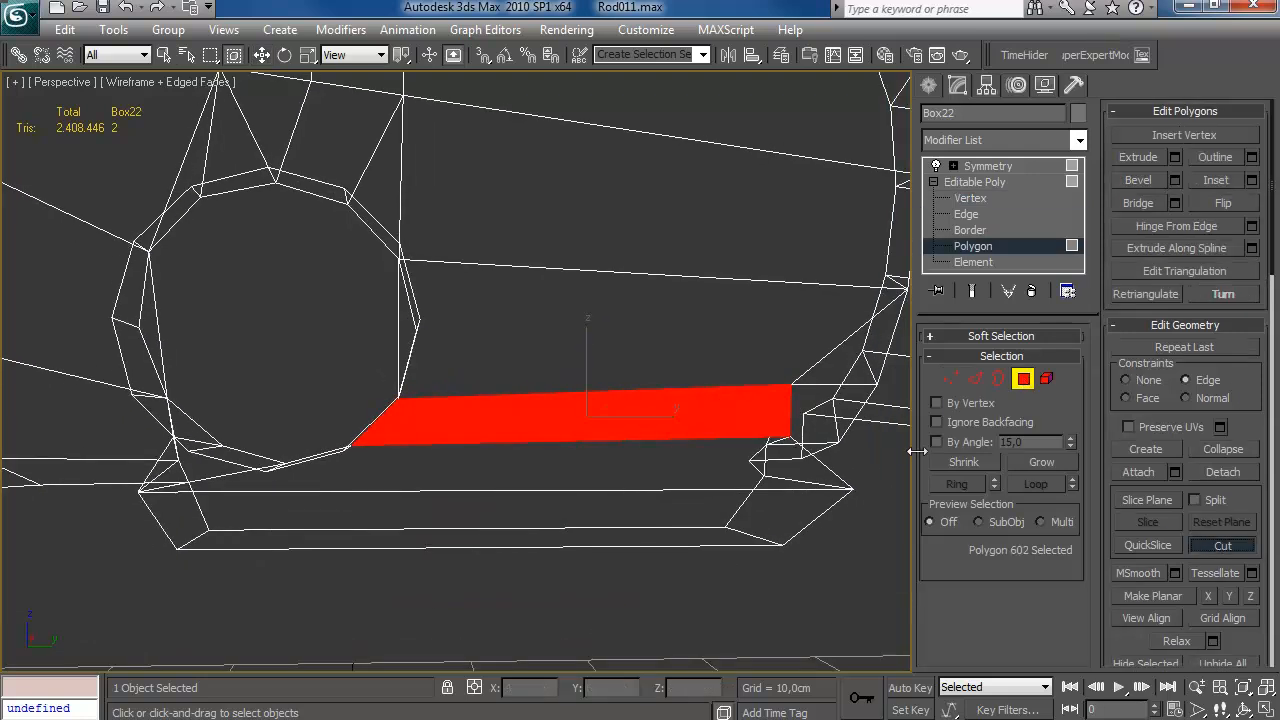
{"action": "left_click", "coordinate": [405, 377]}
{"action": "middle_click_drag", "start_coordinate": [405, 377], "coordinate": [519, 345], "text": "alt"}
Remove the superfluous edges from the casing next to the drum, including their vertices.
{"action": "key", "text": "1"}
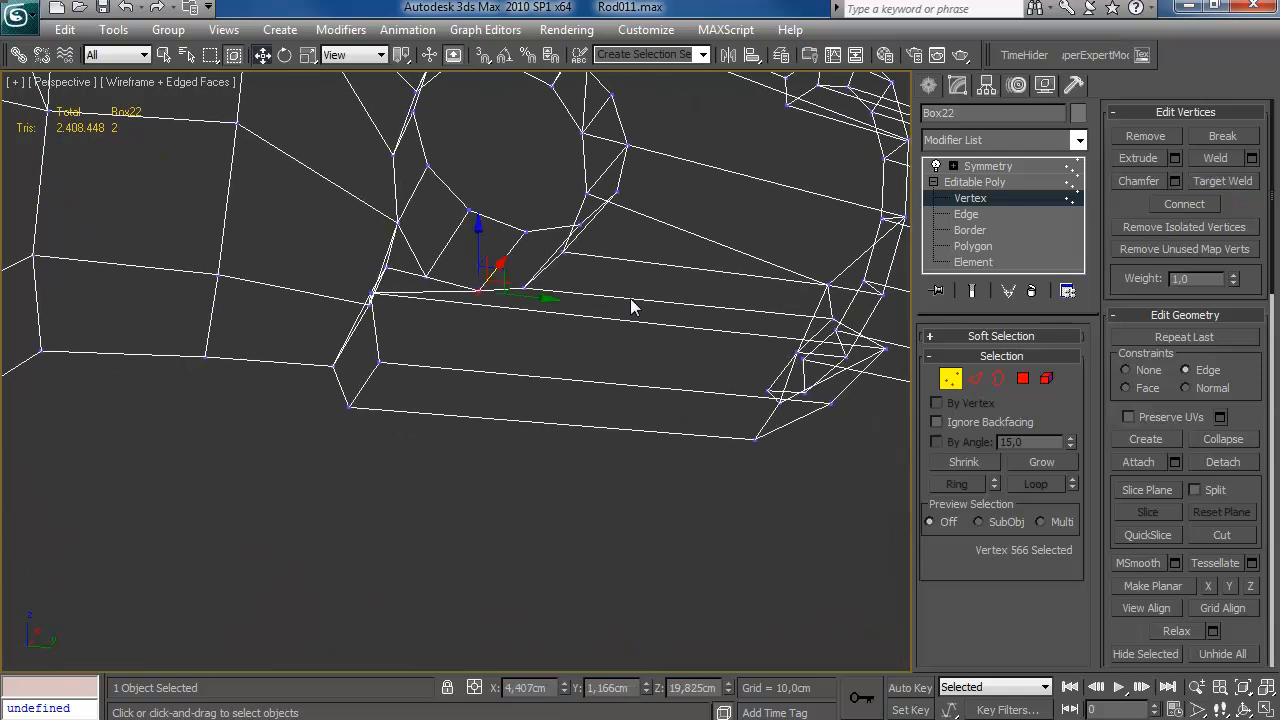
{"action": "left_click", "coordinate": [495, 287]}
{"action": "middle_click_drag", "start_coordinate": [495, 287], "coordinate": [862, 360], "text": "alt"}
{"action": "middle_click_drag", "start_coordinate": [700, 258], "coordinate": [617, 400]}
{"action": "middle_click_drag", "start_coordinate": [617, 400], "coordinate": [648, 405], "text": "alt"}
{"action": "key", "text": "2"}
{"action": "key", "text": "ctrl+BackSpace"}
Target weld the stray vertices on the casing above the drum to the adjoining edge corners.
{"action": "middle_click_drag", "start_coordinate": [780, 165], "coordinate": [706, 384]}
{"action": "key", "text": "1"}
{"action": "left_click", "coordinate": [1234, 184]}
{"action": "middle_click_drag", "start_coordinate": [500, 335], "coordinate": [530, 415]}
{"action": "left_click", "coordinate": [503, 427]}
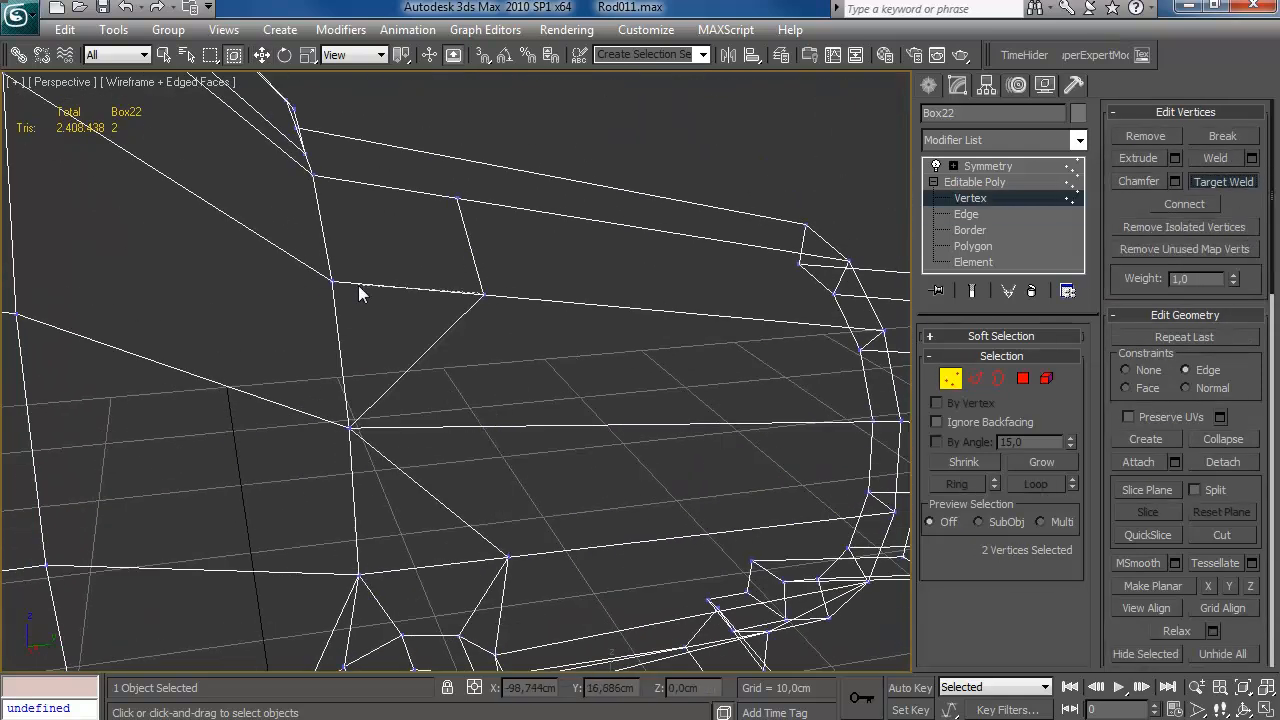
{"action": "left_click", "coordinate": [313, 174]}
Target weld one more loose casing vertex near the drum and return to the Move tool.
{"action": "middle_click_drag", "start_coordinate": [440, 560], "coordinate": [385, 434]}
{"action": "middle_click_drag", "start_coordinate": [369, 481], "coordinate": [613, 343], "text": "alt"}
{"action": "mouse_move", "coordinate": [365, 412]}
{"action": "middle_mouse_down", "text": "alt"}
{"action": "mouse_move", "coordinate": [366, 449]}
{"action": "mouse_move", "coordinate": [540, 460]}
{"action": "mouse_move", "coordinate": [508, 382]}
{"action": "mouse_move", "coordinate": [611, 411]}
{"action": "mouse_move", "coordinate": [876, 416]}
{"action": "middle_mouse_up", "text": "alt"}
{"action": "left_click", "coordinate": [519, 389]}
{"action": "key", "text": "w"}
Restore shaded display and connect the opposite vertex pairs of the drum's outer cap with vertical edges.
{"action": "scroll", "coordinate": [566, 405], "scroll_direction": "down", "scroll_amount": 4}
{"action": "key", "text": "F3"}
{"action": "scroll", "coordinate": [611, 411], "scroll_direction": "up", "scroll_amount": 4}
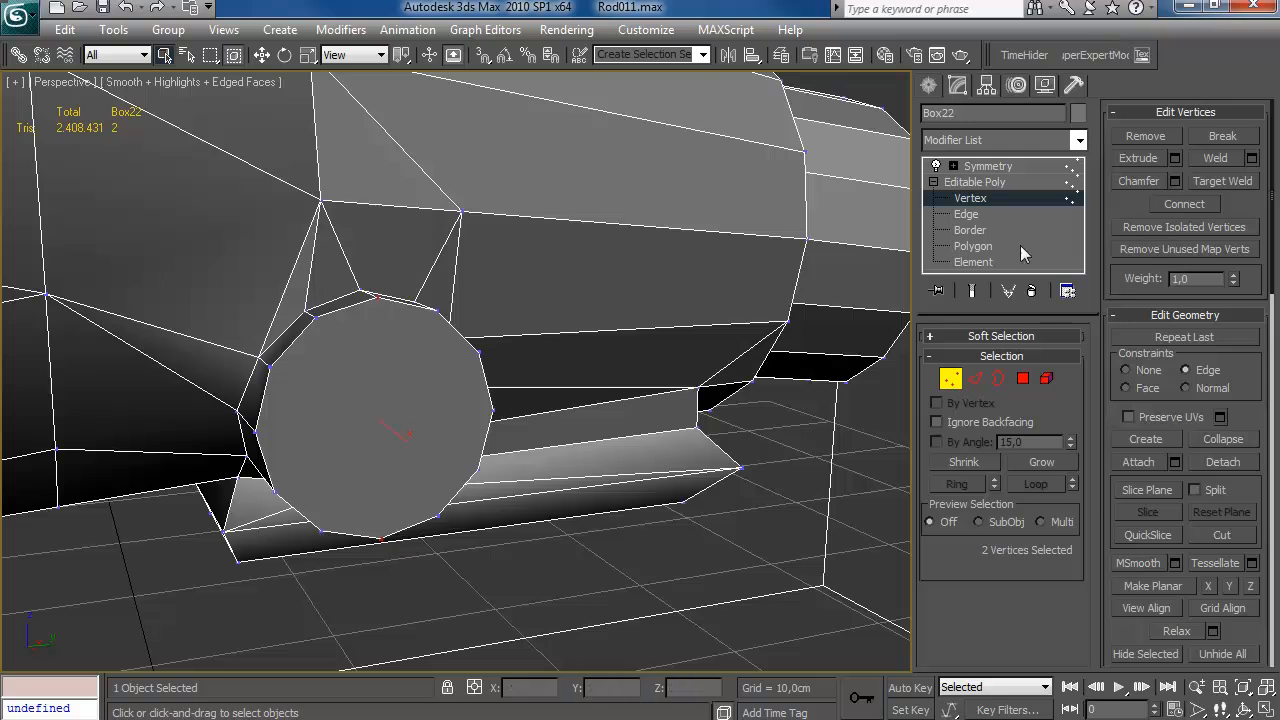
{"action": "left_click", "coordinate": [275, 488], "text": "ctrl"}
{"action": "left_click", "coordinate": [479, 352], "text": "ctrl"}
{"action": "left_click", "coordinate": [478, 470], "text": "ctrl"}
{"action": "key", "text": "ctrl+shift+e"}
{"action": "left_click", "coordinate": [757, 513]}
Cut new edges into the strip between the casing and the oil pan's rim.
{"action": "middle_click_drag", "start_coordinate": [592, 501], "coordinate": [630, 453]}
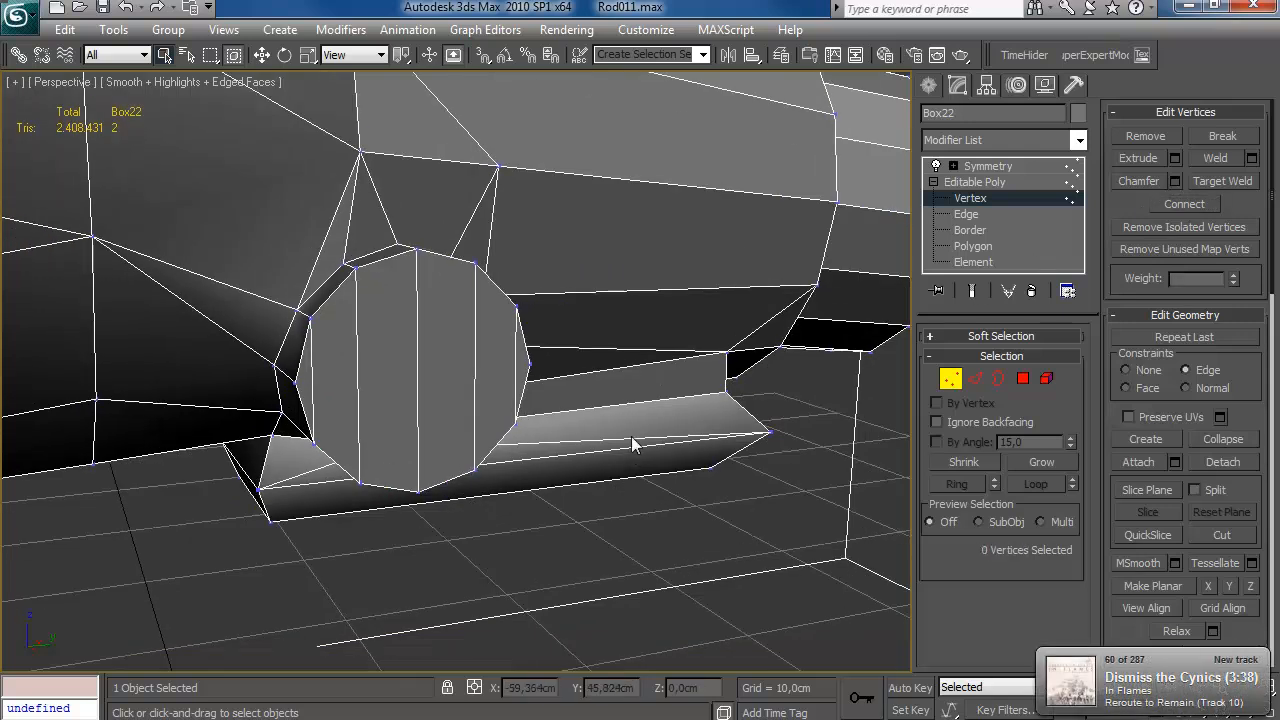
{"action": "scroll", "coordinate": [529, 449], "scroll_direction": "down", "scroll_amount": 5}
{"action": "middle_click_drag", "start_coordinate": [527, 412], "coordinate": [582, 444], "text": "alt"}
{"action": "scroll", "coordinate": [571, 413], "scroll_direction": "up", "scroll_amount": 4}
{"action": "scroll", "coordinate": [537, 426], "scroll_direction": "down", "scroll_amount": 2}
{"action": "scroll", "coordinate": [600, 427], "scroll_direction": "up", "scroll_amount": 3}
{"action": "mouse_move", "coordinate": [445, 415]}
{"action": "middle_mouse_down", "text": "alt"}
{"action": "mouse_move", "coordinate": [418, 350]}
{"action": "mouse_move", "coordinate": [455, 432]}
{"action": "mouse_move", "coordinate": [463, 424]}
{"action": "middle_mouse_up", "text": "alt"}
{"action": "left_click", "coordinate": [1022, 379]}
{"action": "left_click", "coordinate": [1222, 546]}
{"action": "middle_click_drag", "start_coordinate": [565, 415], "coordinate": [680, 385], "text": "alt"}
{"action": "scroll", "coordinate": [575, 420], "scroll_direction": "up", "scroll_amount": 3}
{"action": "left_click", "coordinate": [537, 316]}
{"action": "right_click", "coordinate": [687, 385]}
Tidy the vertices at the new cut and delete the leftover polygons on the oil pan's rim.
{"action": "left_click", "coordinate": [950, 379]}
{"action": "left_click", "coordinate": [551, 386]}
{"action": "right_click", "coordinate": [549, 386]}
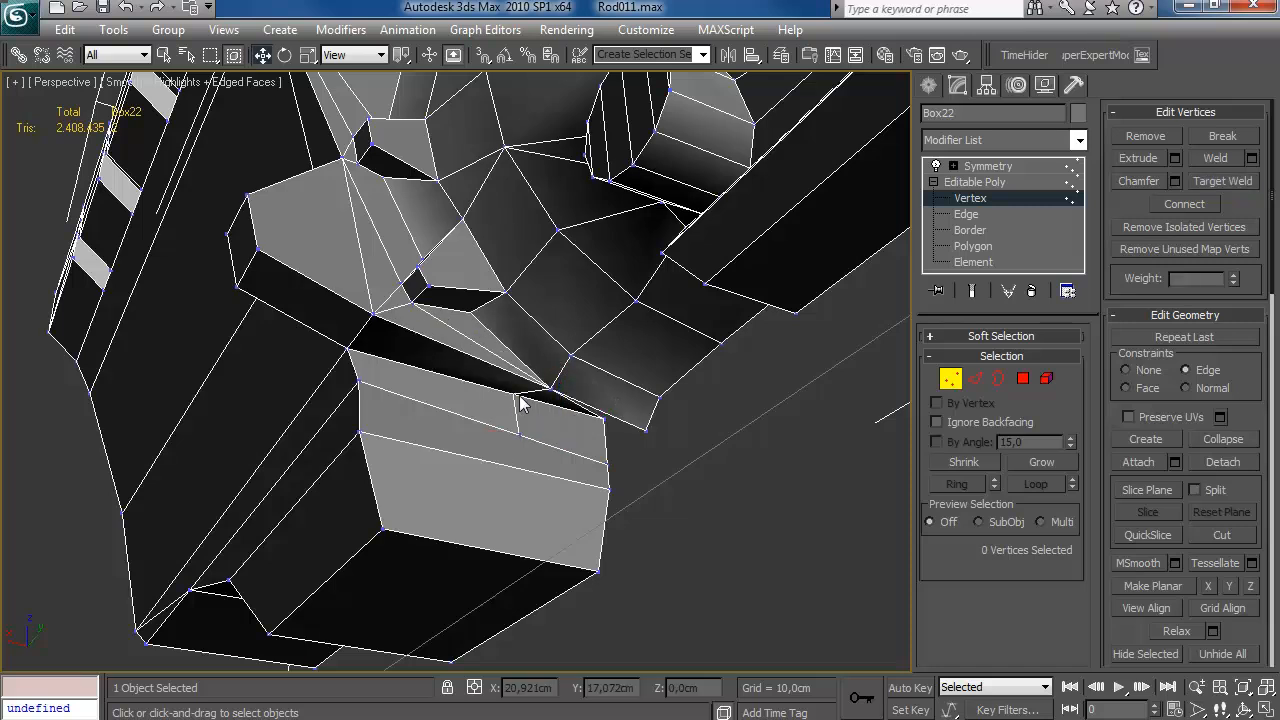
{"action": "left_click", "coordinate": [516, 394]}
{"action": "middle_click_drag", "start_coordinate": [518, 394], "coordinate": [535, 367], "text": "alt"}
{"action": "key", "text": "4"}
{"action": "key", "text": "Delete"}
Target weld the loose vertex at the oil pan's corner and bridge the two open edges beside it.
{"action": "middle_click_drag", "start_coordinate": [586, 423], "coordinate": [610, 330], "text": "alt"}
{"action": "key", "text": "1"}
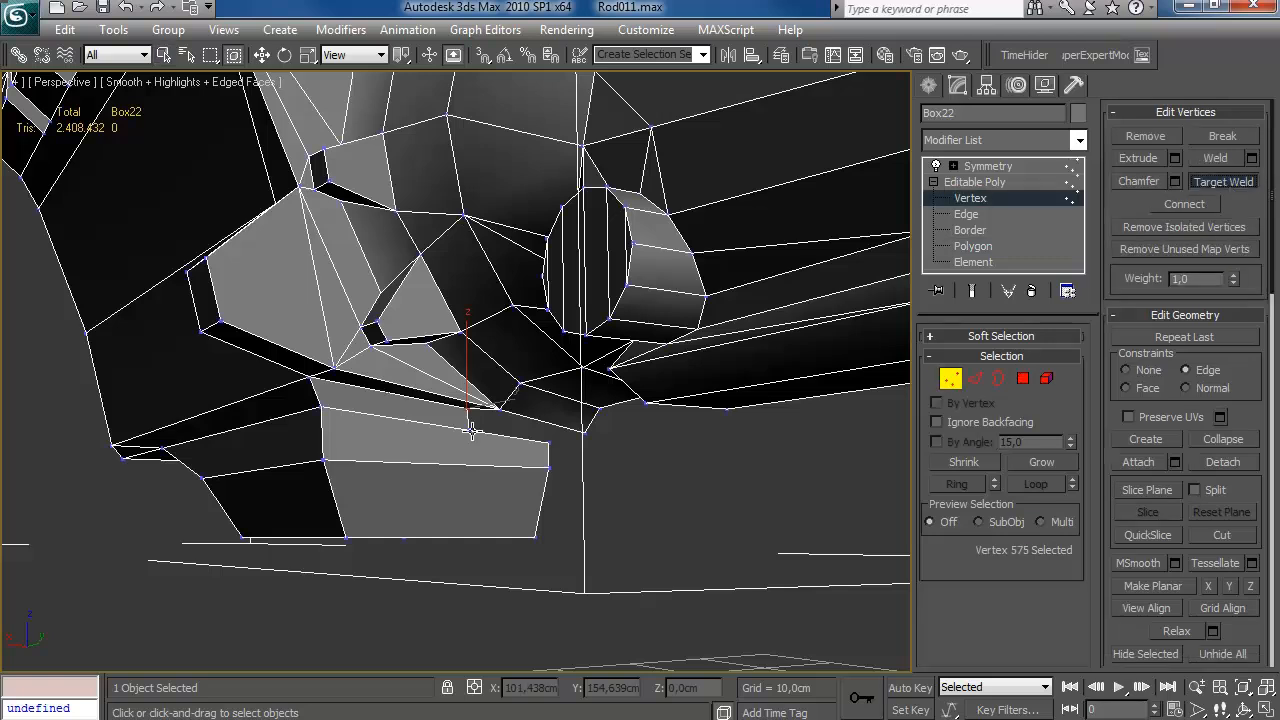
{"action": "middle_click_drag", "start_coordinate": [487, 467], "coordinate": [596, 405], "text": "alt"}
{"action": "key", "text": "2"}
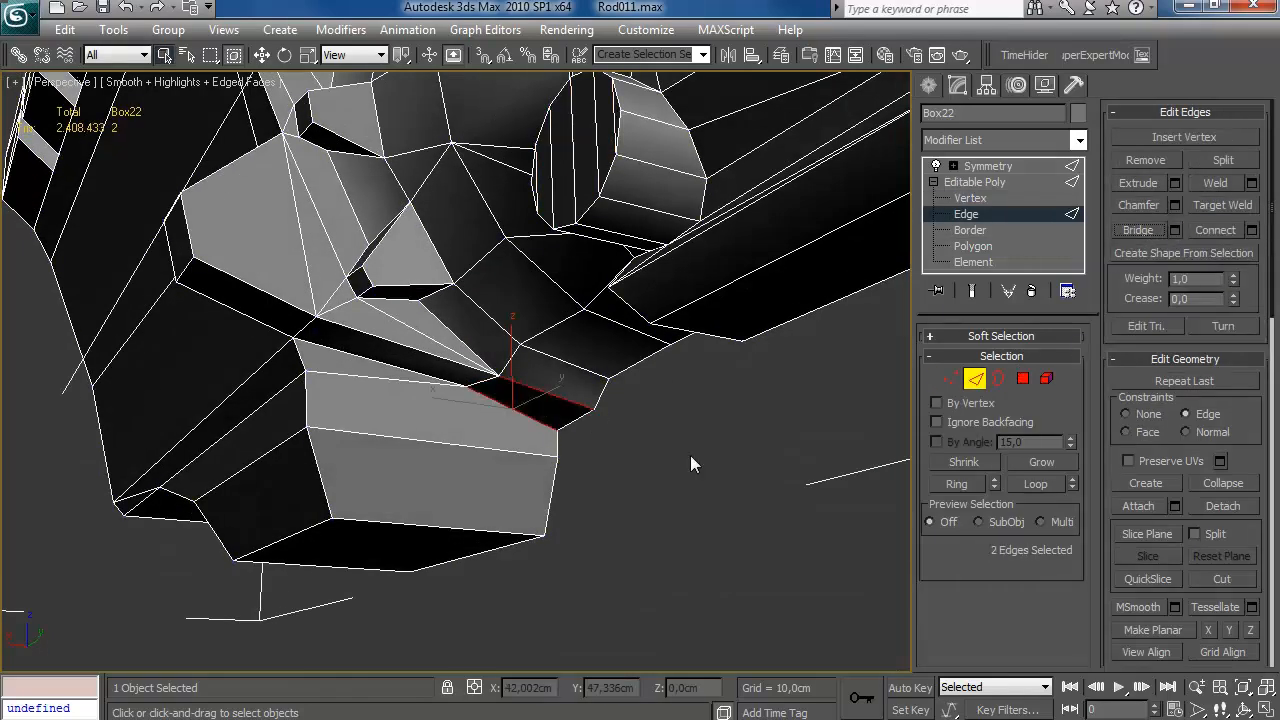
Adjust the position of the vertex where the casing meets the oil pan, with edge constraints off.
{"action": "middle_click_drag", "start_coordinate": [600, 330], "coordinate": [512, 405], "text": "alt"}
{"action": "key", "text": "1"}
{"action": "left_click_drag", "start_coordinate": [507, 398], "coordinate": [507, 393]}
{"action": "middle_click_drag", "start_coordinate": [540, 402], "coordinate": [452, 428], "text": "alt"}
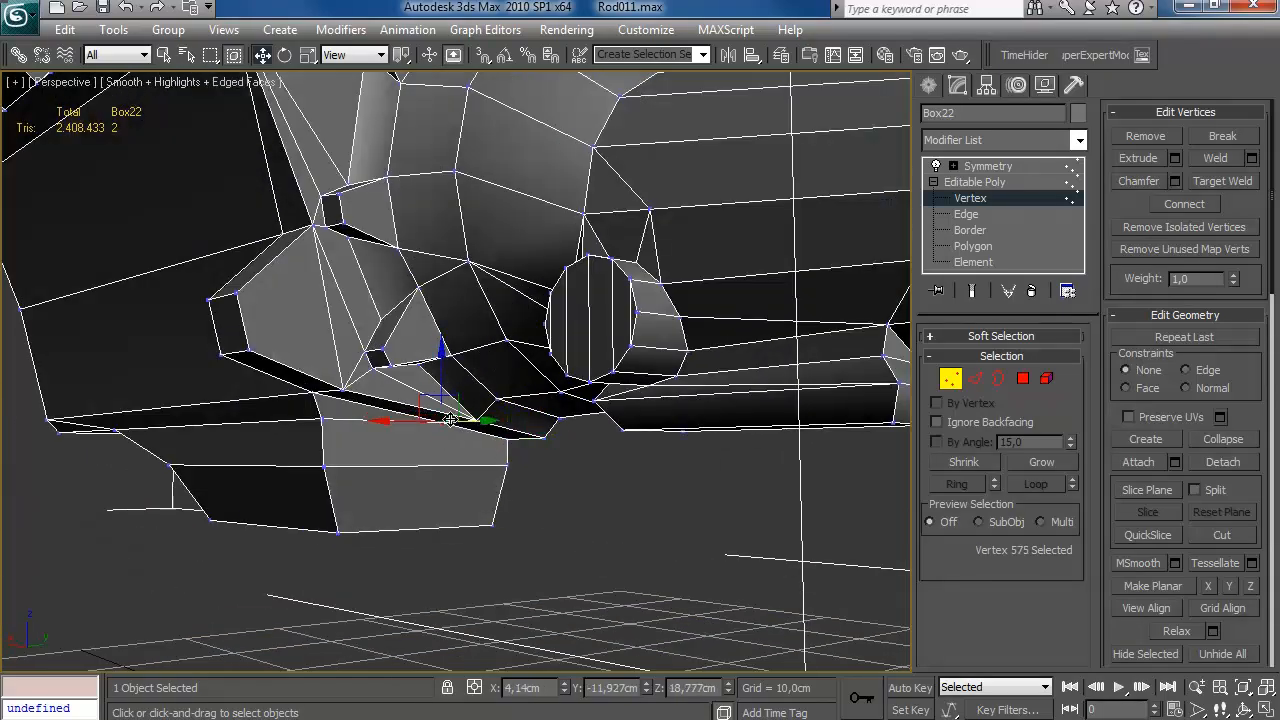
{"action": "left_click_drag", "start_coordinate": [443, 420], "coordinate": [443, 421]}
Inspect the low-poly transmission from several distances and angles, checking the drum and oil pan joints.
{"action": "scroll", "coordinate": [484, 417], "scroll_direction": "down", "scroll_amount": 8}
{"action": "scroll", "coordinate": [643, 306], "scroll_direction": "up", "scroll_amount": 3}
{"action": "middle_click_drag", "start_coordinate": [643, 306], "coordinate": [537, 343], "text": "alt"}
{"action": "scroll", "coordinate": [666, 347], "scroll_direction": "up", "scroll_amount": 4}
{"action": "scroll", "coordinate": [519, 425], "scroll_direction": "down", "scroll_amount": 5}
{"action": "scroll", "coordinate": [488, 433], "scroll_direction": "down", "scroll_amount": 3}
{"action": "scroll", "coordinate": [557, 386], "scroll_direction": "up", "scroll_amount": 5}
{"action": "scroll", "coordinate": [559, 392], "scroll_direction": "down", "scroll_amount": 4}
{"action": "scroll", "coordinate": [534, 453], "scroll_direction": "up", "scroll_amount": 4}
Leave sub-object editing and show the layer with the detailed high-poly transmission parts.
{"action": "left_click", "coordinate": [976, 182]}
{"action": "left_click", "coordinate": [929, 86]}
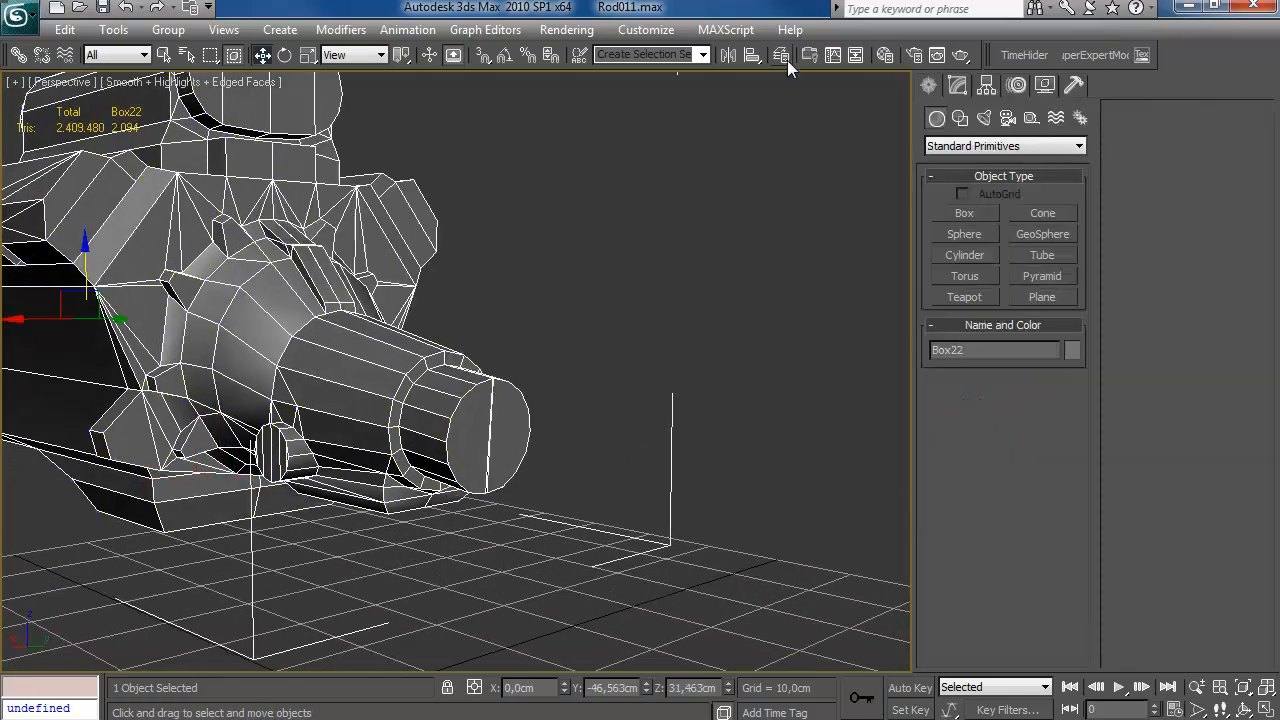
{"action": "left_click", "coordinate": [781, 55]}
{"action": "left_click", "coordinate": [956, 598]}
{"action": "left_click", "coordinate": [1165, 499]}
Draw a box on the flange plate's face with AutoGrid, about 4.8 by 2.0 by 1.3 cm.
{"action": "middle_click_drag", "start_coordinate": [643, 383], "coordinate": [614, 371]}
{"action": "scroll", "coordinate": [640, 406], "scroll_direction": "up", "scroll_amount": 8}
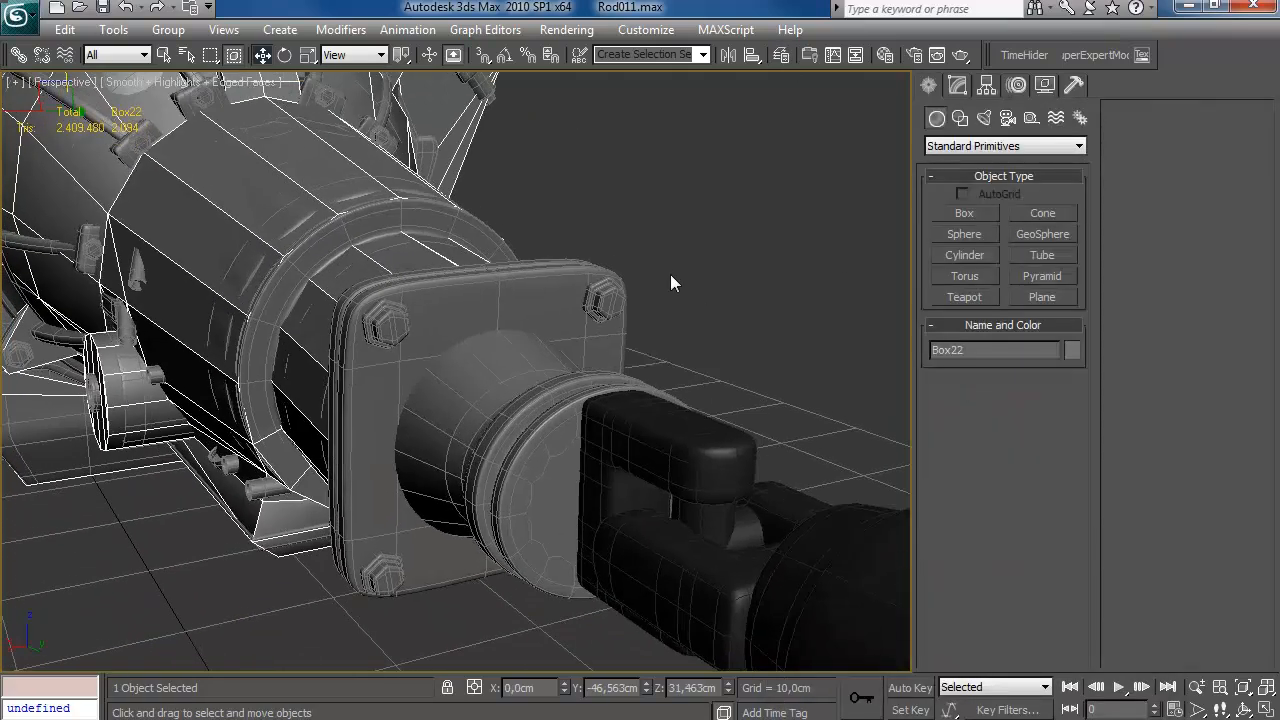
{"action": "left_click", "coordinate": [970, 217]}
{"action": "middle_click_drag", "start_coordinate": [612, 325], "coordinate": [580, 350], "text": "alt"}
{"action": "left_click", "coordinate": [970, 194]}
{"action": "left_click_drag", "start_coordinate": [480, 328], "coordinate": [527, 424]}
{"action": "left_click", "coordinate": [527, 424]}
{"action": "left_click", "coordinate": [480, 578]}
{"action": "key", "text": "w"}
{"action": "middle_click_drag", "start_coordinate": [490, 350], "coordinate": [430, 390], "text": "alt"}
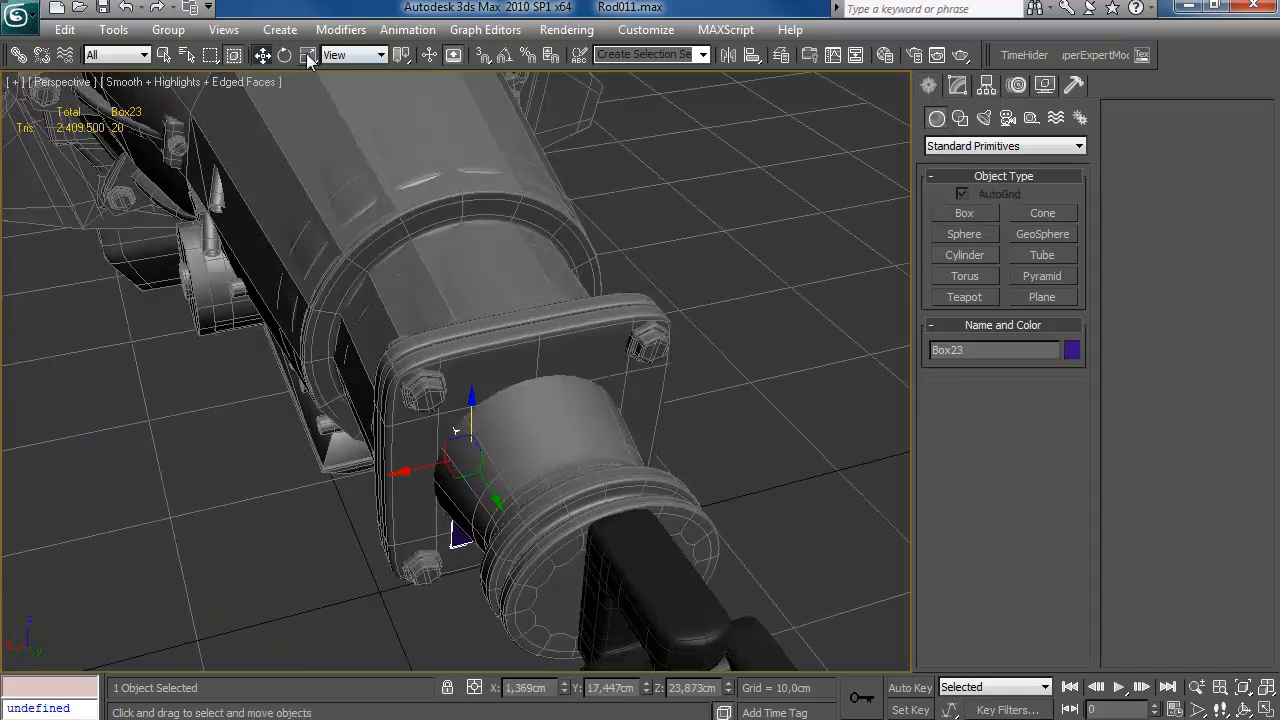
Rotate the box to X -85.535, Y 180 and Z 0 degrees to match the tilted flange plate.
{"action": "right_click", "coordinate": [285, 55]}
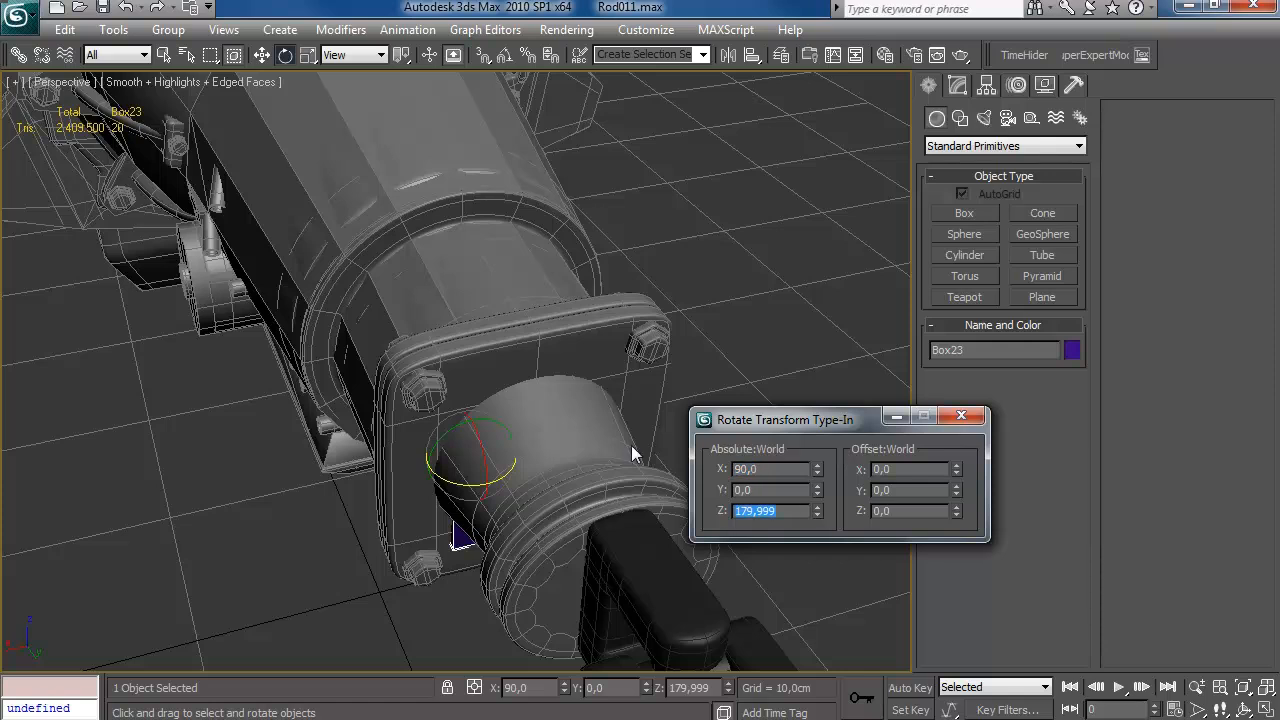
{"action": "key", "text": "Return"}
{"action": "middle_click_drag", "start_coordinate": [520, 455], "coordinate": [607, 374], "text": "alt"}
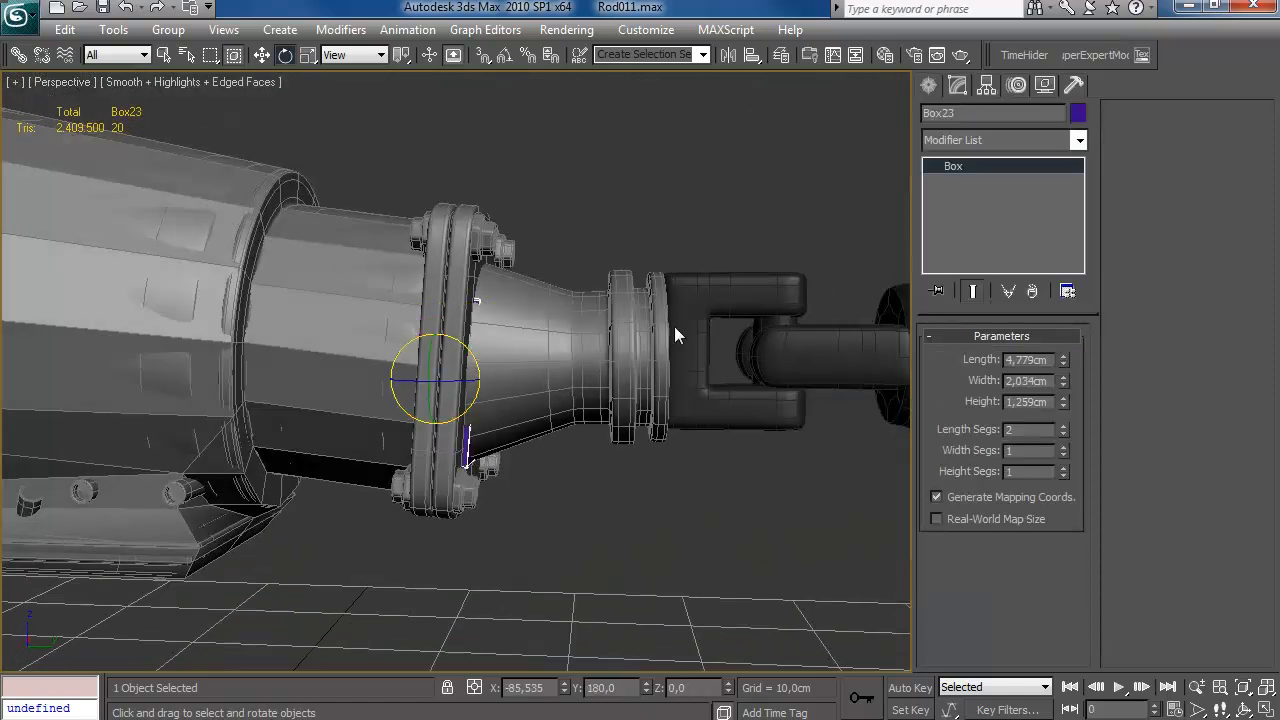
Fit the box to the flange with length 8.984 cm, width 3.601 cm, height 1.196 cm and one length segment.
{"action": "middle_click_drag", "start_coordinate": [674, 331], "coordinate": [700, 322], "text": "alt"}
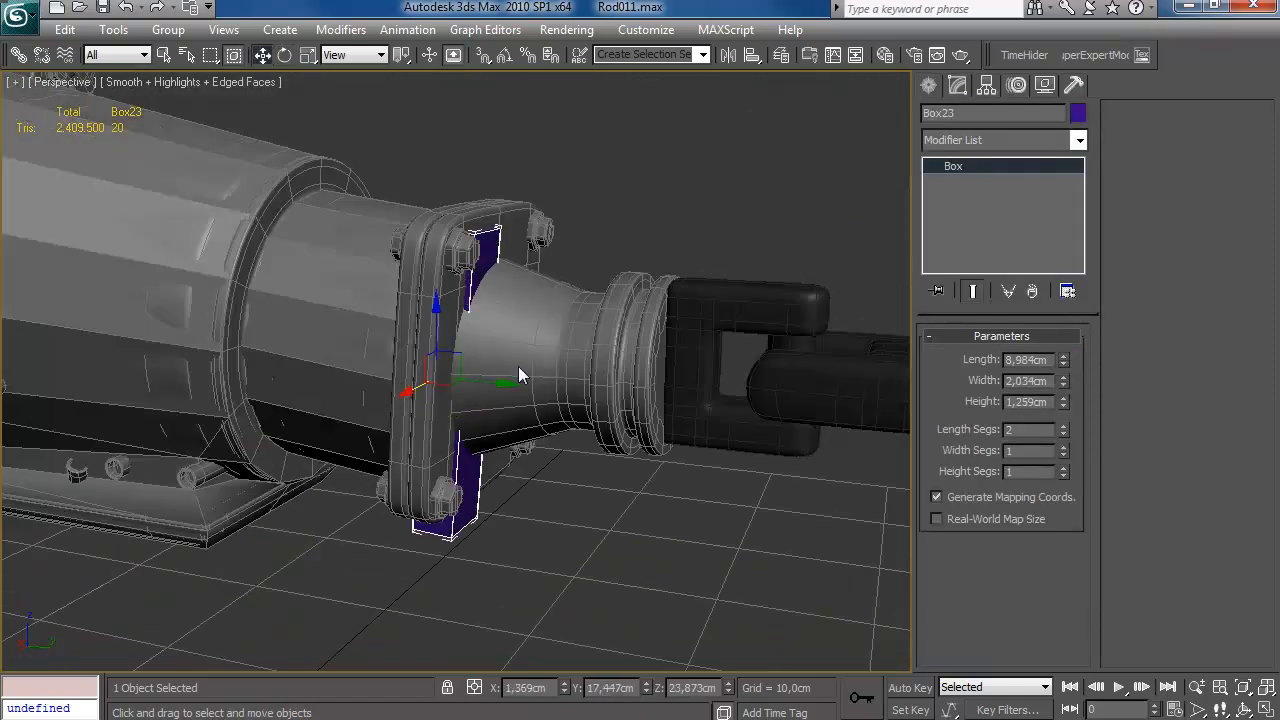
{"action": "middle_click_drag", "start_coordinate": [436, 309], "coordinate": [502, 328], "text": "alt"}
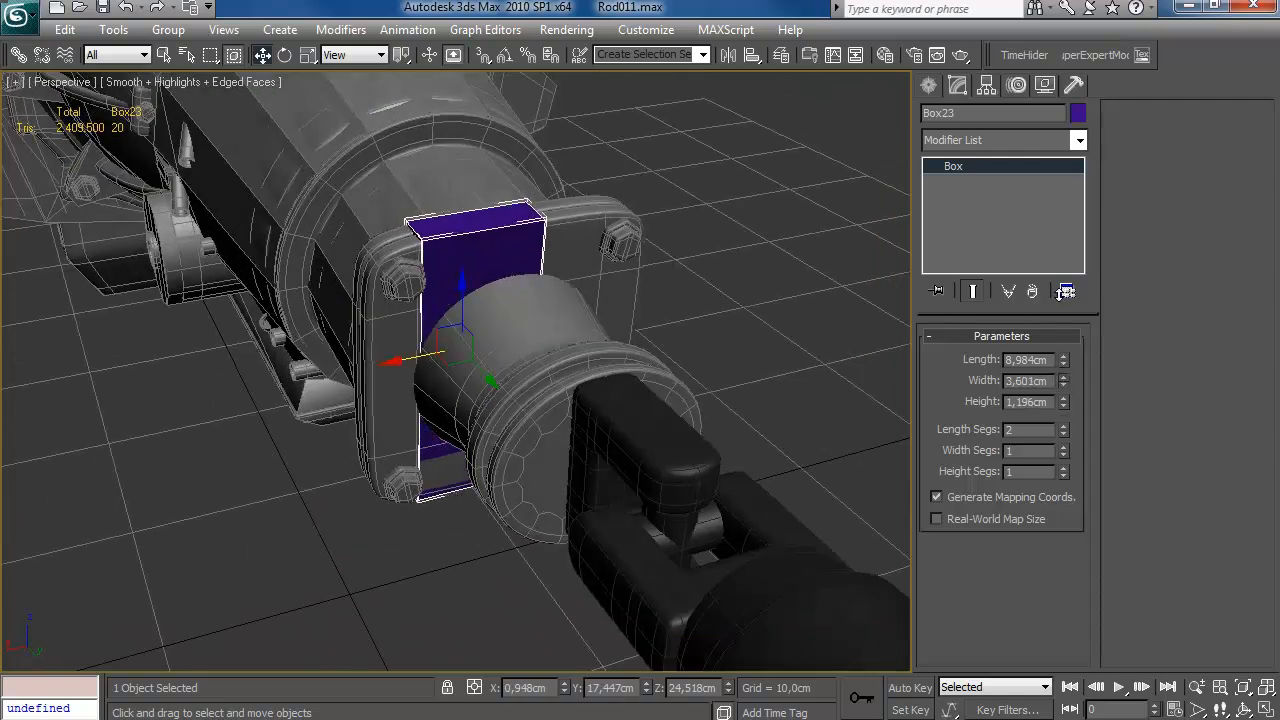
{"action": "middle_click_drag", "start_coordinate": [396, 358], "coordinate": [644, 273], "text": "alt"}
{"action": "left_click", "coordinate": [1064, 434]}
Convert the flange box to an Editable Poly and hide the high-poly layer.
{"action": "middle_click_drag", "start_coordinate": [760, 340], "coordinate": [515, 429], "text": "alt"}
{"action": "right_click", "coordinate": [997, 167]}
{"action": "left_click", "coordinate": [1061, 313]}
{"action": "left_click", "coordinate": [782, 55]}
{"action": "left_click", "coordinate": [958, 598]}
{"action": "left_click", "coordinate": [1143, 495]}
Delete the unneeded side polygon of the flange box.
{"action": "key", "text": "4"}
{"action": "left_click", "coordinate": [557, 653]}
{"action": "middle_click_drag", "start_coordinate": [557, 653], "coordinate": [844, 365], "text": "alt"}
Chamfer the flange box's two outer corner edges by 1.0 cm with one segment, with the high-poly layer shown for reference.
{"action": "middle_click_drag", "start_coordinate": [543, 345], "coordinate": [560, 320], "text": "alt"}
{"action": "key", "text": "2"}
{"action": "left_click_drag", "start_coordinate": [559, 225], "coordinate": [467, 283]}
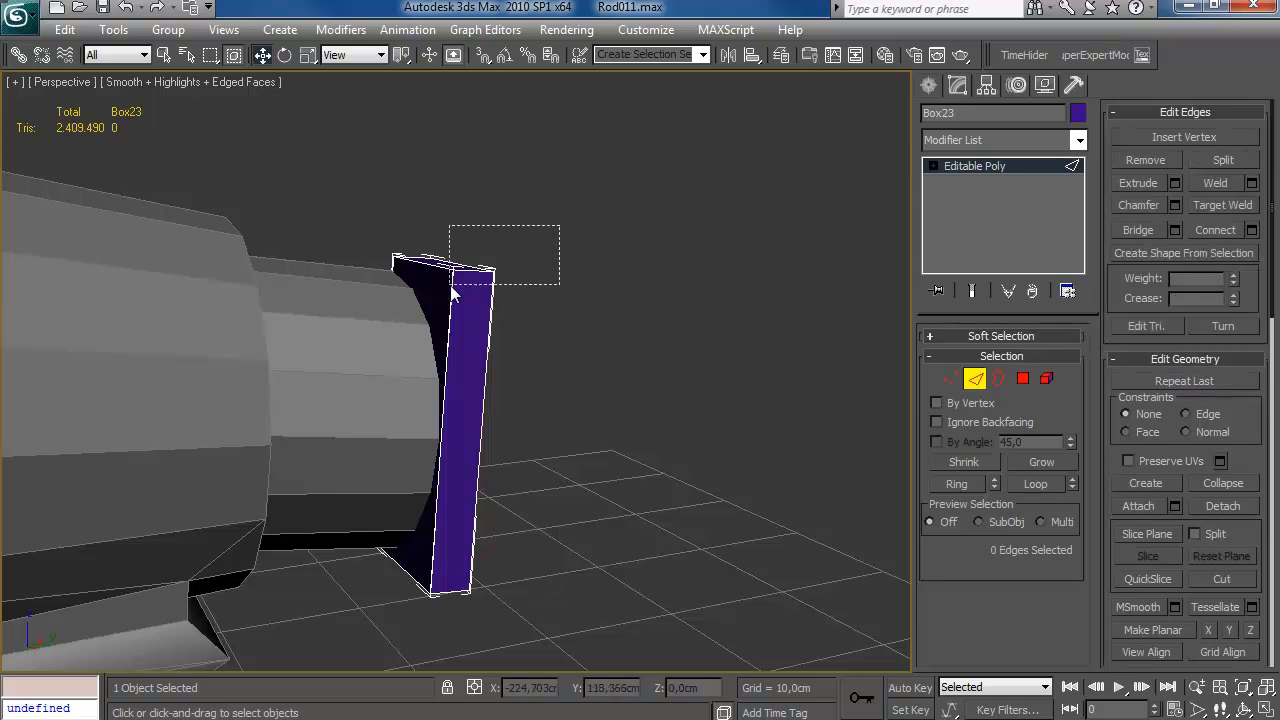
{"action": "left_click", "coordinate": [787, 55]}
{"action": "left_click", "coordinate": [948, 596]}
{"action": "left_click", "coordinate": [1147, 495]}
{"action": "left_click", "coordinate": [1175, 205]}
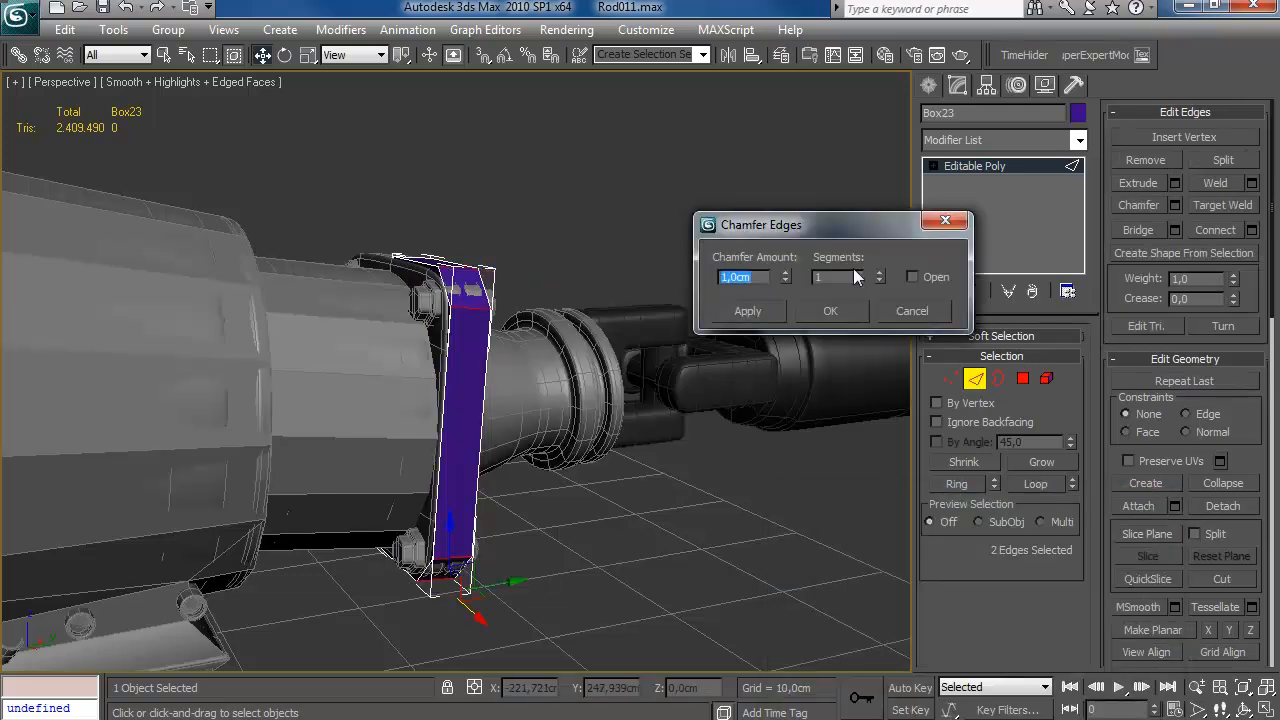
{"action": "left_click", "coordinate": [832, 310]}
Accept the corner chamfer, adjust the flange box's chamfered corner edges with the Scale tool, and hide the high-poly layer.
{"action": "middle_click_drag", "start_coordinate": [590, 372], "coordinate": [612, 362], "text": "alt"}
{"action": "left_click", "coordinate": [455, 268]}
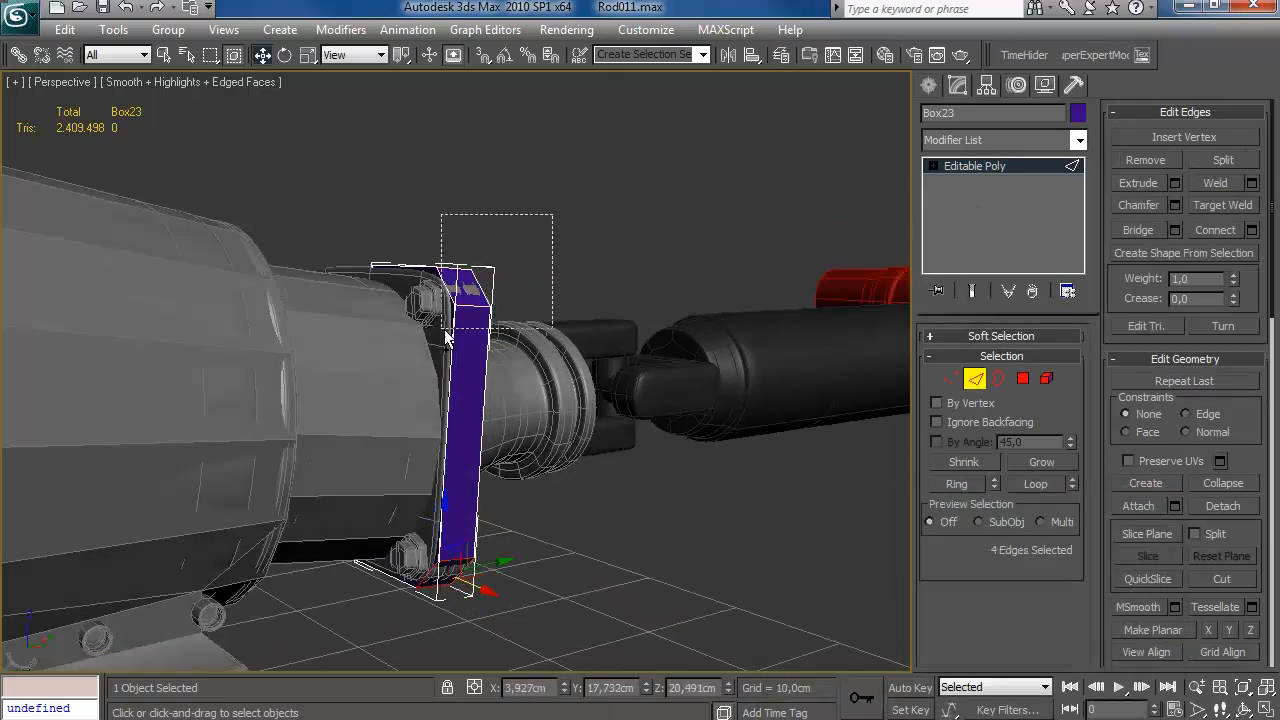
{"action": "left_click", "coordinate": [358, 113]}
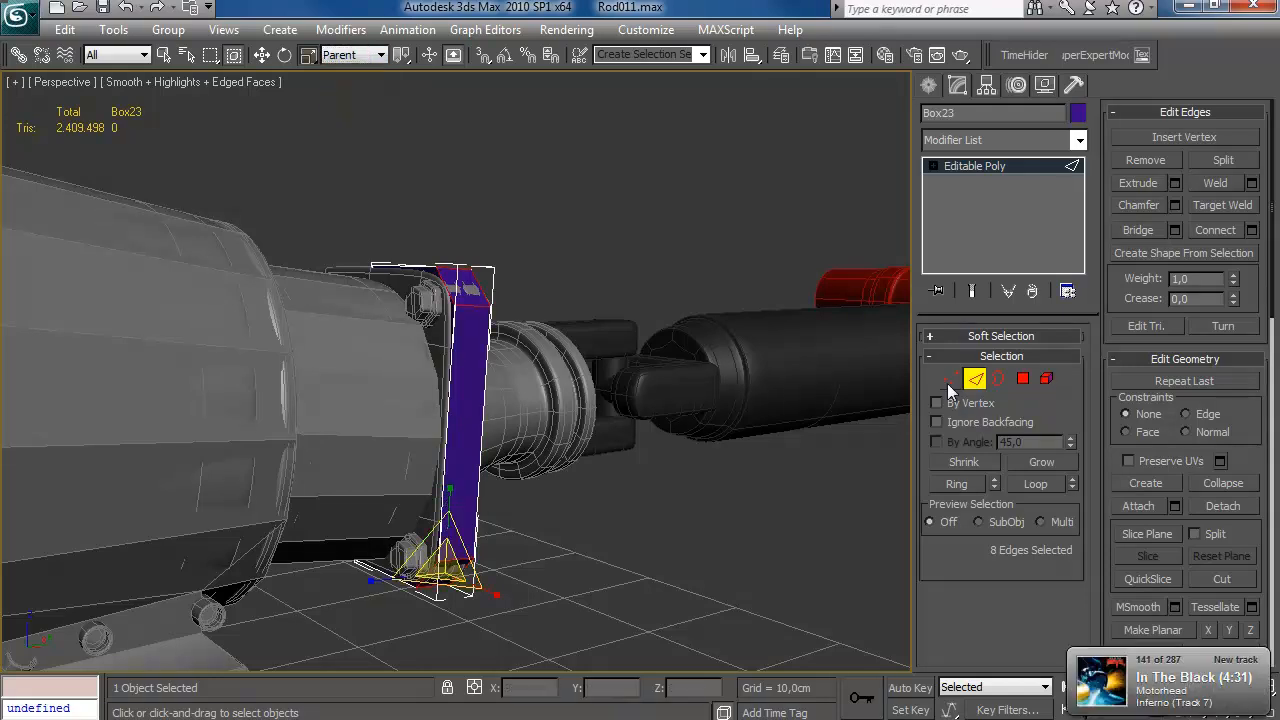
{"action": "key", "text": "1"}
{"action": "middle_click_drag", "start_coordinate": [470, 395], "coordinate": [506, 402], "text": "alt"}
{"action": "left_click", "coordinate": [532, 526]}
{"action": "middle_click_drag", "start_coordinate": [407, 604], "coordinate": [345, 575], "text": "alt"}
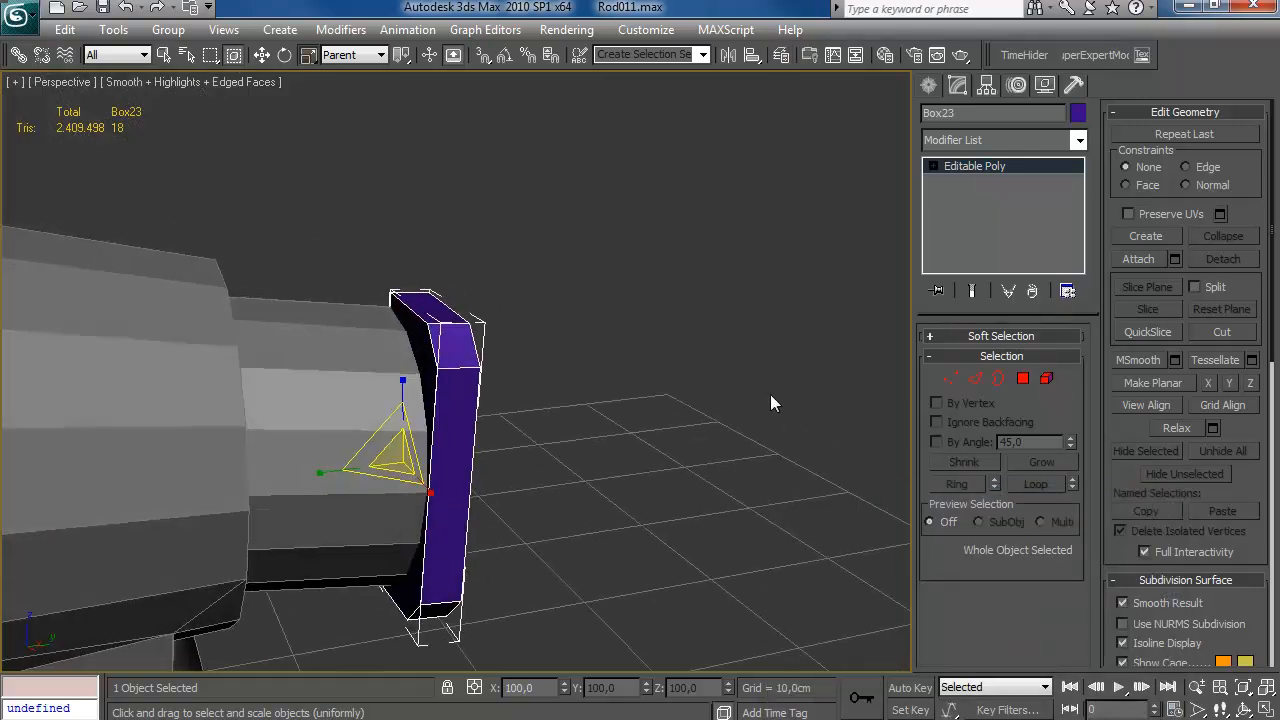
Inset the flange box's casing-facing polygon and delete the inset strip along its open side.
{"action": "key", "text": "4"}
{"action": "left_click", "coordinate": [1211, 181], "text": "shift"}
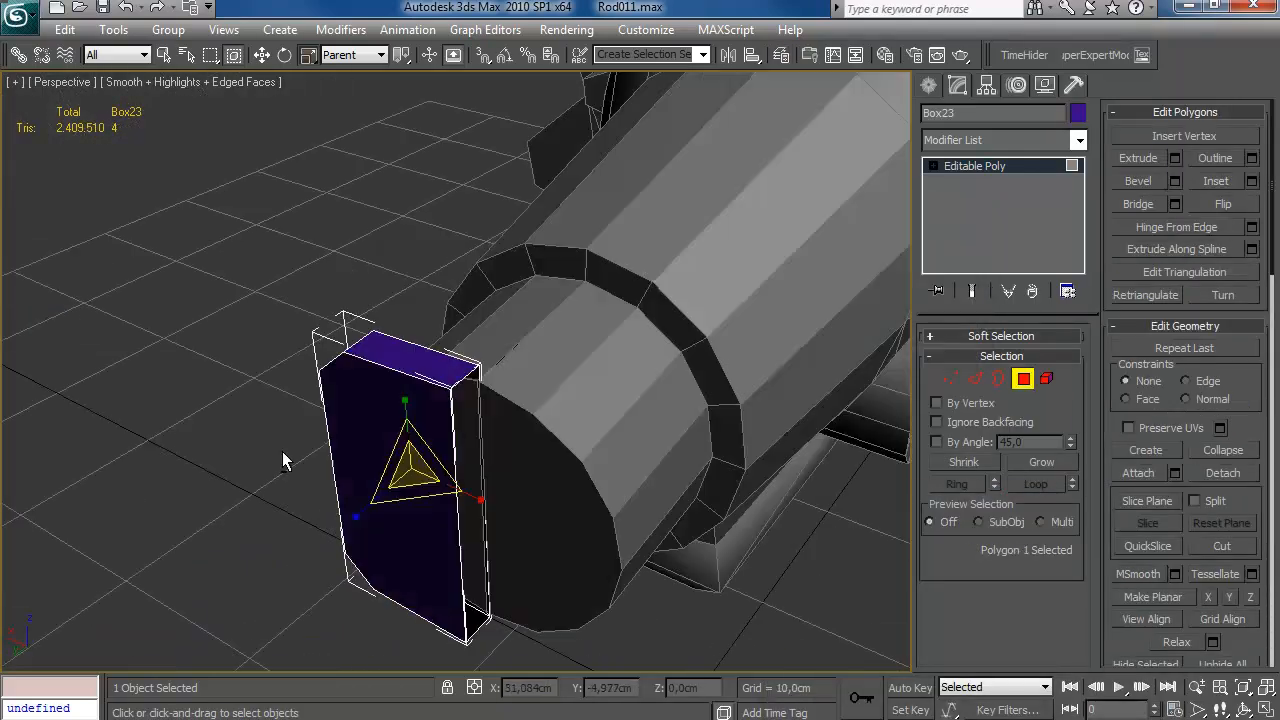
{"action": "middle_click_drag", "start_coordinate": [282, 451], "coordinate": [472, 557], "text": "alt"}
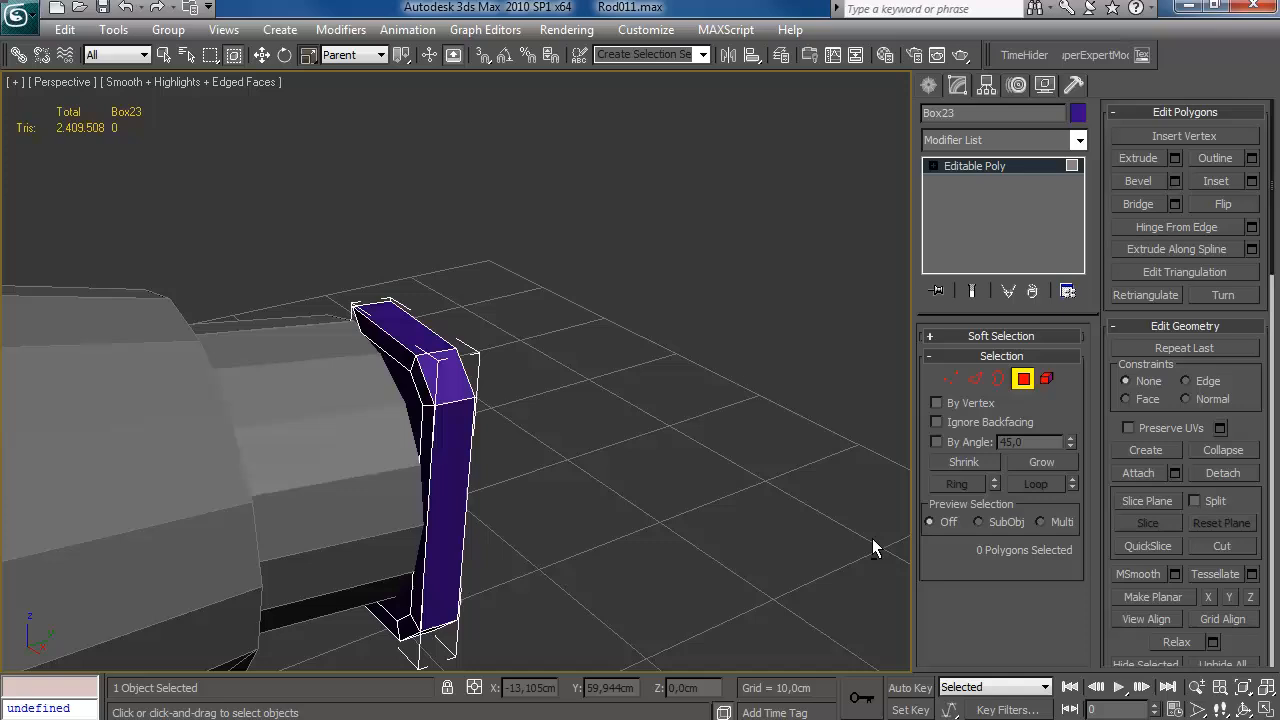
Slide the inset outline's end vertices along their edges to the flange's open side using the Edge constraint.
{"action": "left_click", "coordinate": [974, 379]}
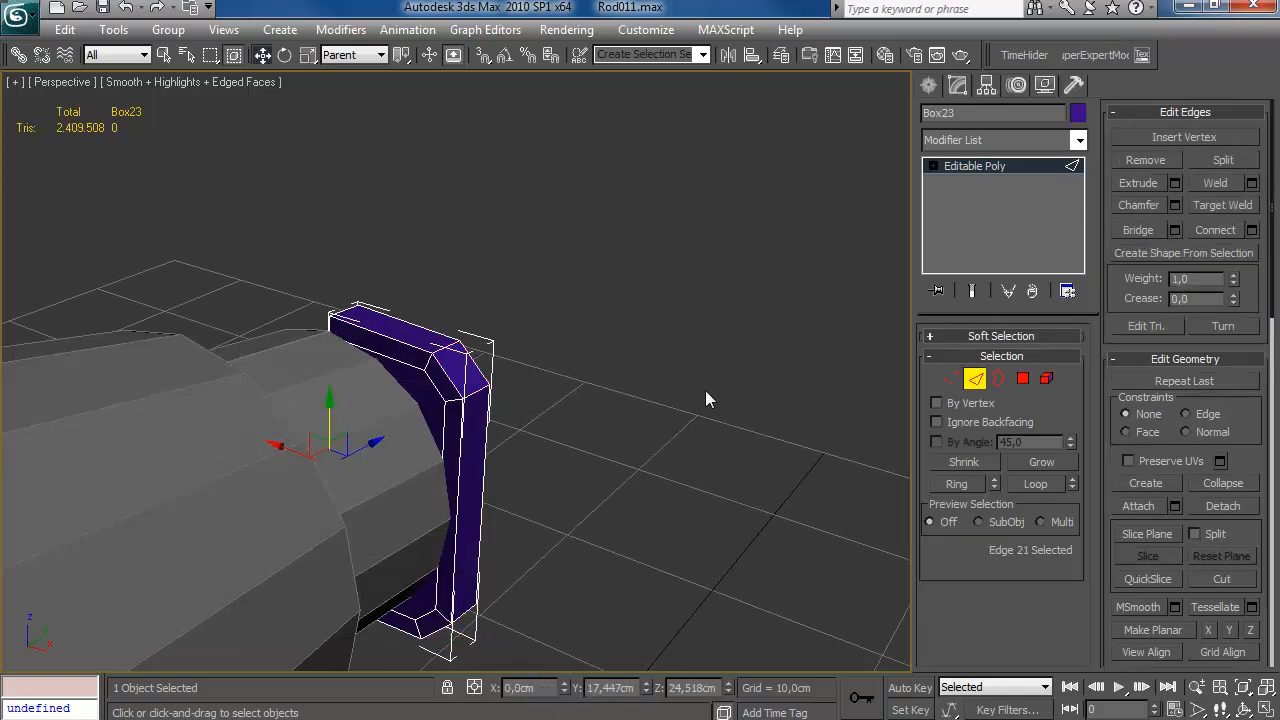
{"action": "middle_click_drag", "start_coordinate": [782, 449], "coordinate": [840, 442], "text": "alt"}
{"action": "left_click", "coordinate": [950, 379]}
{"action": "left_click", "coordinate": [332, 329]}
{"action": "middle_click_drag", "start_coordinate": [327, 281], "coordinate": [368, 447], "text": "alt"}
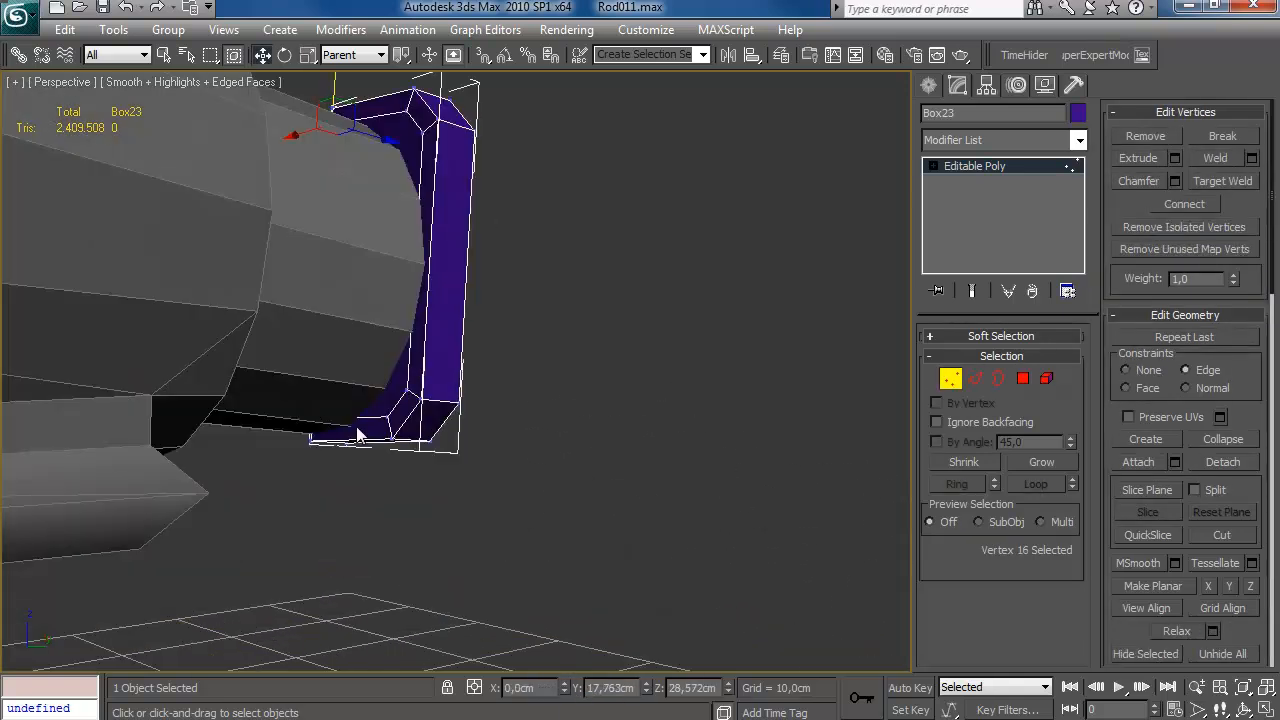
{"action": "middle_click_drag", "start_coordinate": [432, 385], "coordinate": [450, 462], "text": "alt"}
Delete the inner inset polygon on the flange's casing-facing side.
{"action": "left_click", "coordinate": [1021, 380]}
{"action": "key", "text": "Delete"}
{"action": "left_click", "coordinate": [1018, 380]}
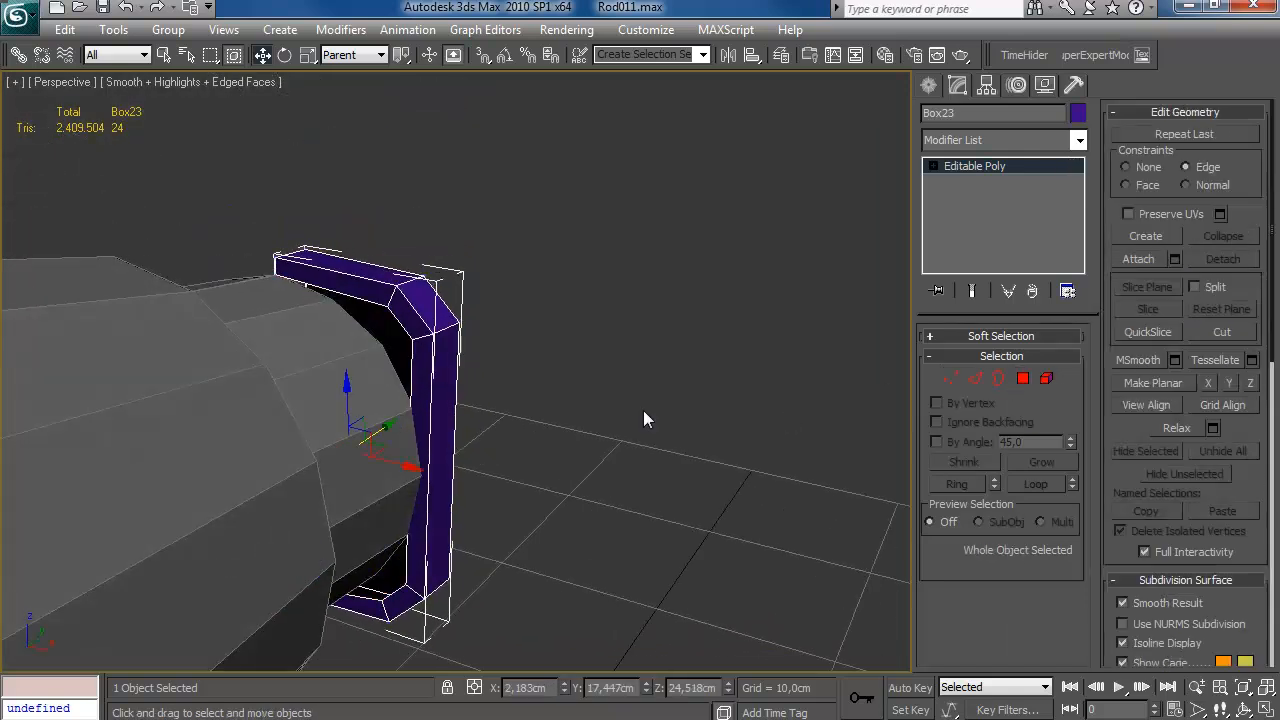
Delete the end cap polygon of the casing tube behind the flange in the casing's base Editable Poly.
{"action": "left_click", "coordinate": [380, 434]}
{"action": "left_click", "coordinate": [975, 182]}
{"action": "left_click", "coordinate": [1022, 380]}
{"action": "middle_click_drag", "start_coordinate": [680, 440], "coordinate": [366, 468], "text": "alt"}
{"action": "key", "text": "z"}
{"action": "scroll", "coordinate": [430, 466], "scroll_direction": "down", "scroll_amount": 10}
{"action": "left_click", "coordinate": [513, 370]}
{"action": "key", "text": "z"}
{"action": "middle_click_drag", "start_coordinate": [548, 386], "coordinate": [613, 373], "text": "alt"}
{"action": "key", "text": "Delete"}
{"action": "middle_click_drag", "start_coordinate": [880, 345], "coordinate": [632, 430]}
{"action": "scroll", "coordinate": [640, 428], "scroll_direction": "up", "scroll_amount": 3}
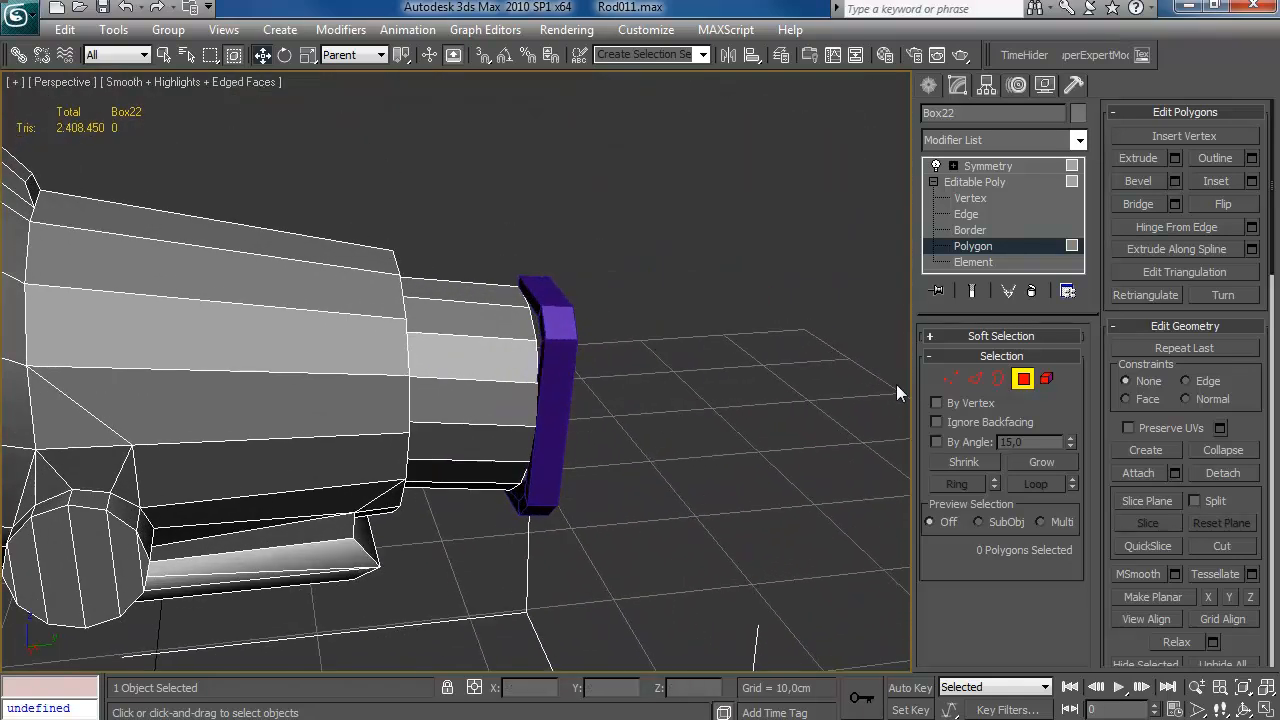
Attach the flange plate to the casing and select it as an element.
{"action": "right_click", "coordinate": [548, 376]}
{"action": "key", "text": "5"}
{"action": "left_click", "coordinate": [557, 383]}
{"action": "key", "text": "z"}
{"action": "middle_click_drag", "start_coordinate": [586, 358], "coordinate": [922, 375], "text": "alt"}
Target-weld the flange's lower inner vertices to the open rim of the casing tube.
{"action": "left_click", "coordinate": [974, 386]}
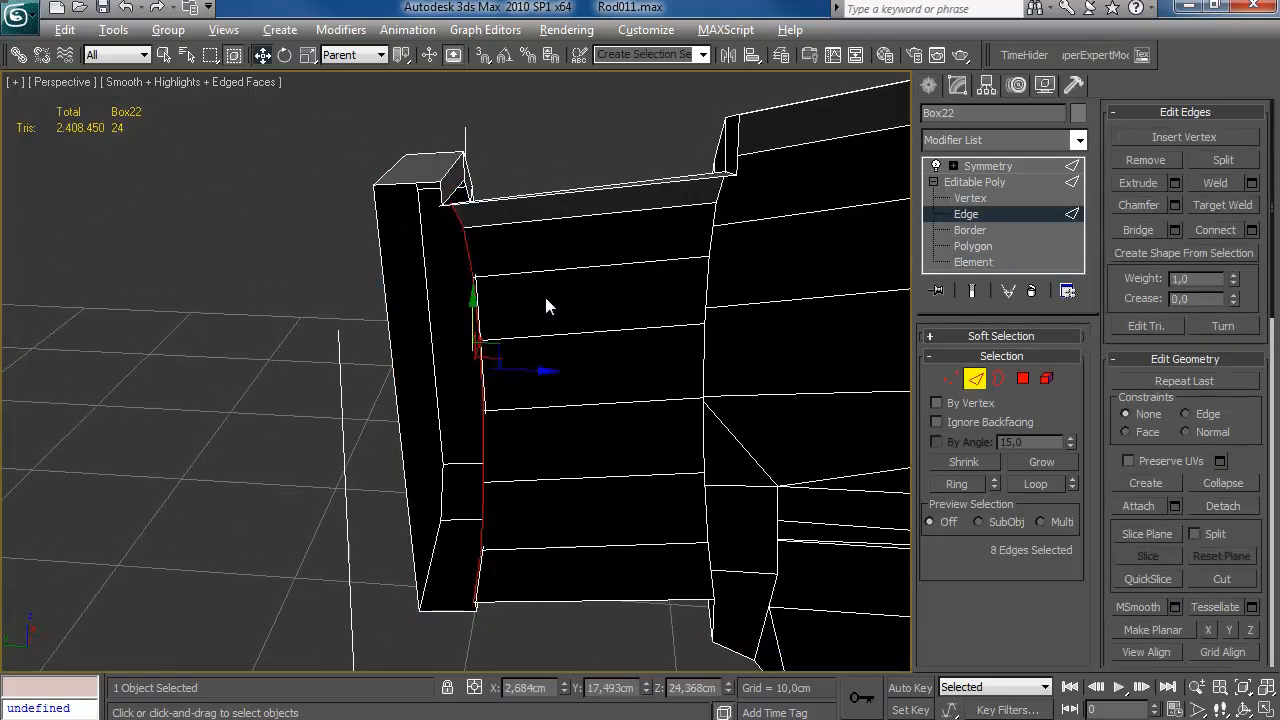
{"action": "middle_click_drag", "start_coordinate": [531, 369], "coordinate": [928, 400], "text": "alt"}
{"action": "key", "text": "1"}
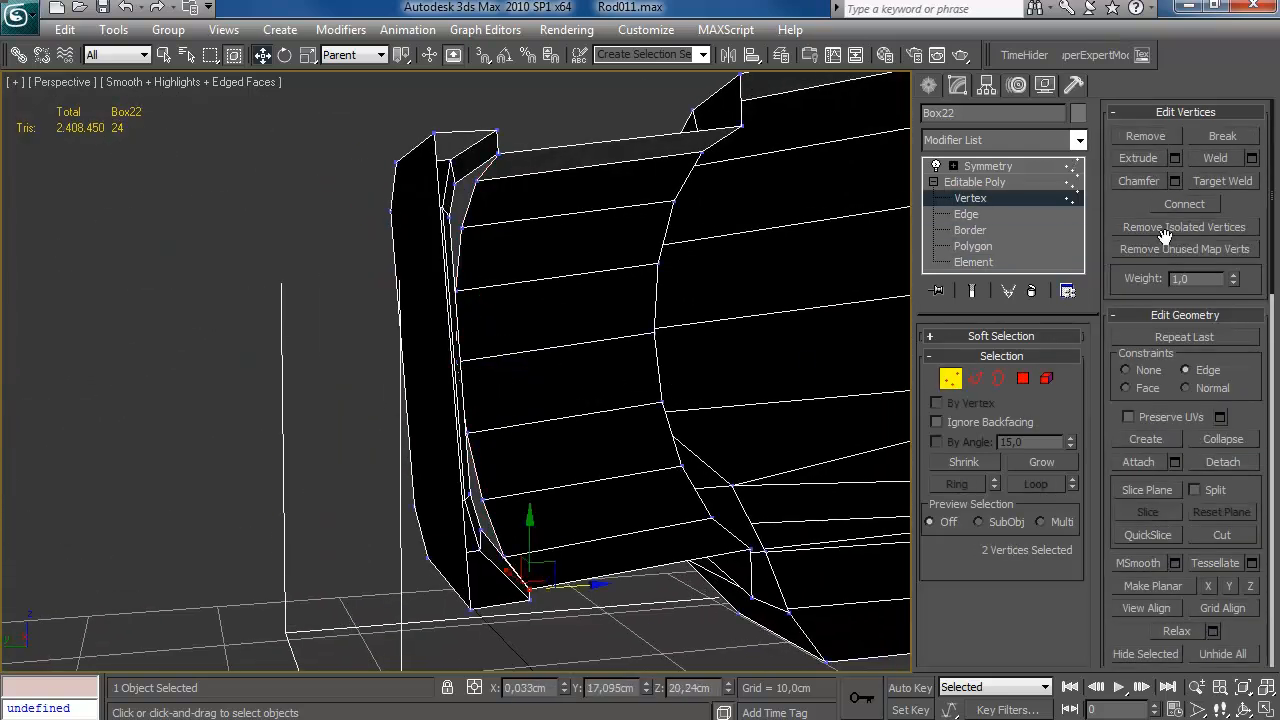
{"action": "scroll", "coordinate": [645, 325], "scroll_direction": "down", "scroll_amount": 3}
{"action": "middle_click_drag", "start_coordinate": [645, 325], "coordinate": [517, 249], "text": "alt"}
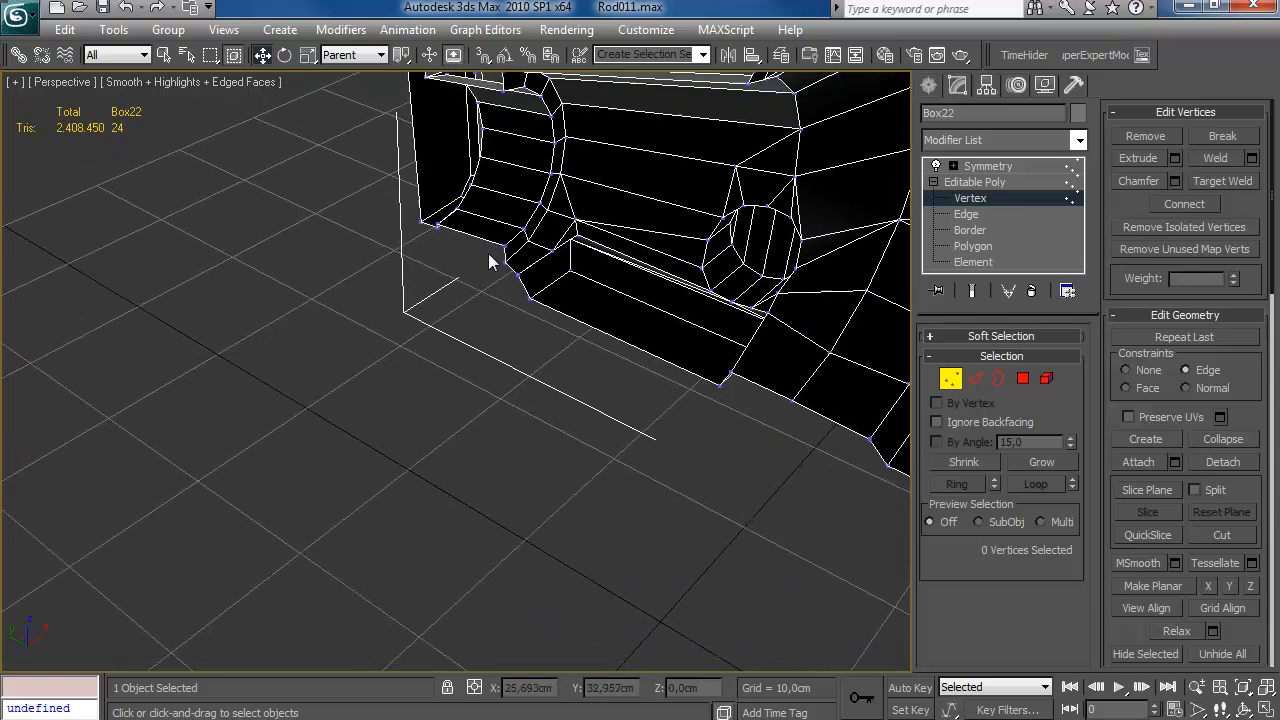
{"action": "left_click_drag", "start_coordinate": [410, 180], "coordinate": [525, 262]}
{"action": "scroll", "coordinate": [497, 177], "scroll_direction": "up", "scroll_amount": 4}
{"action": "scroll", "coordinate": [497, 177], "scroll_direction": "down", "scroll_amount": 4}
{"action": "middle_click_drag", "start_coordinate": [497, 177], "coordinate": [524, 470], "text": "alt"}
{"action": "left_click", "coordinate": [1208, 187]}
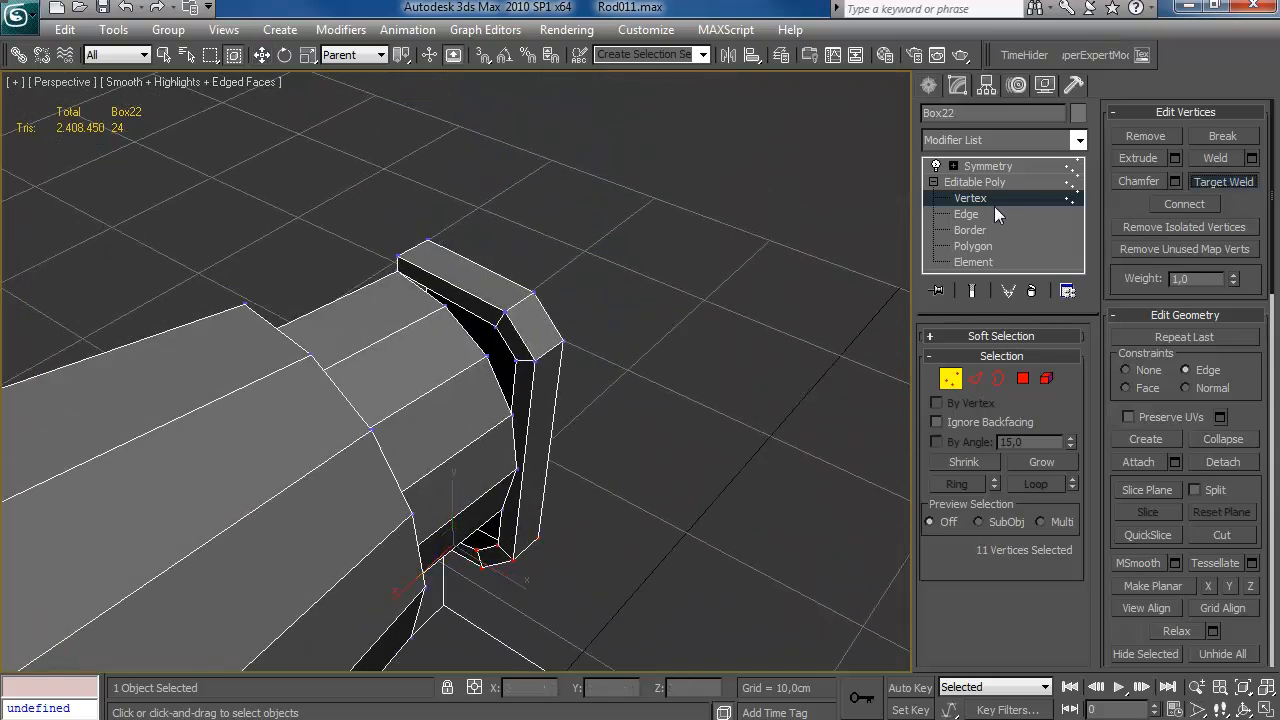
{"action": "middle_click_drag", "start_coordinate": [484, 354], "coordinate": [478, 432], "text": "alt"}
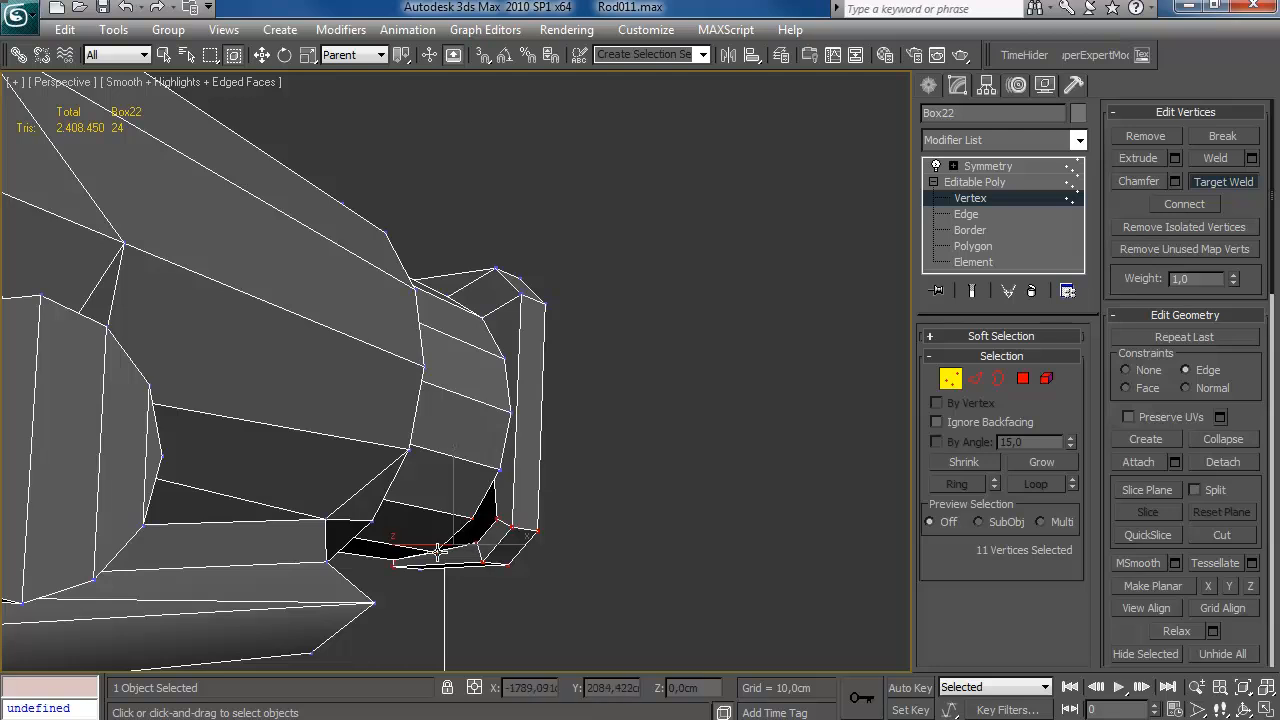
{"action": "left_click", "coordinate": [436, 551]}
{"action": "middle_click_drag", "start_coordinate": [436, 551], "coordinate": [392, 556], "text": "alt"}
Target-weld the remaining inner flange vertices to the matching vertices on the casing tube's rim.
{"action": "middle_click_drag", "start_coordinate": [590, 438], "coordinate": [657, 610], "text": "alt"}
{"action": "left_click", "coordinate": [618, 612]}
{"action": "scroll", "coordinate": [528, 478], "scroll_direction": "down", "scroll_amount": 3}
{"action": "middle_click_drag", "start_coordinate": [528, 478], "coordinate": [562, 430], "text": "alt"}
{"action": "scroll", "coordinate": [436, 484], "scroll_direction": "down", "scroll_amount": 5}
{"action": "scroll", "coordinate": [543, 374], "scroll_direction": "up", "scroll_amount": 8}
{"action": "left_click", "coordinate": [478, 369]}
{"action": "left_click", "coordinate": [640, 420]}
Connect the long vertical edges along the flange's outer side with three segments.
{"action": "left_click", "coordinate": [976, 379]}
{"action": "left_click", "coordinate": [512, 385]}
{"action": "left_click", "coordinate": [1251, 230]}
{"action": "left_click", "coordinate": [831, 366]}
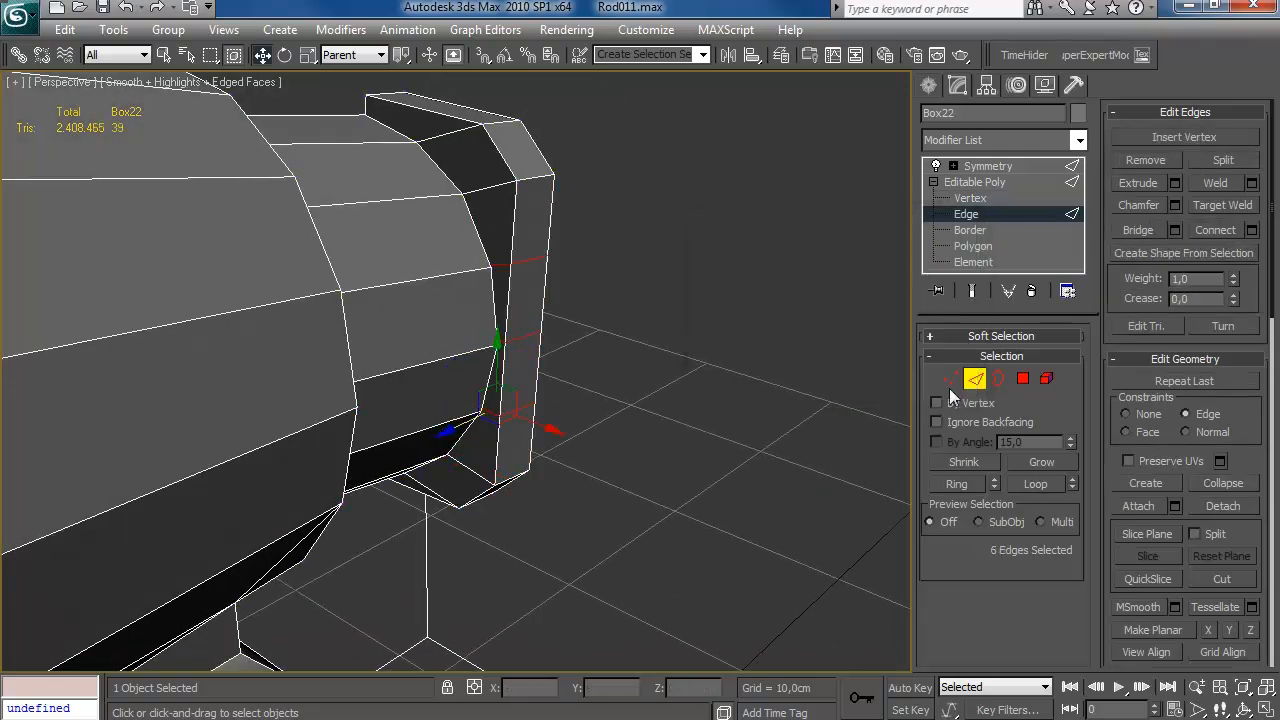
Show the high-poly layer and move the flange's side corner edges to match the high-poly plate's outline.
{"action": "left_click", "coordinate": [951, 378]}
{"action": "key", "text": "F3"}
{"action": "key", "text": "F3"}
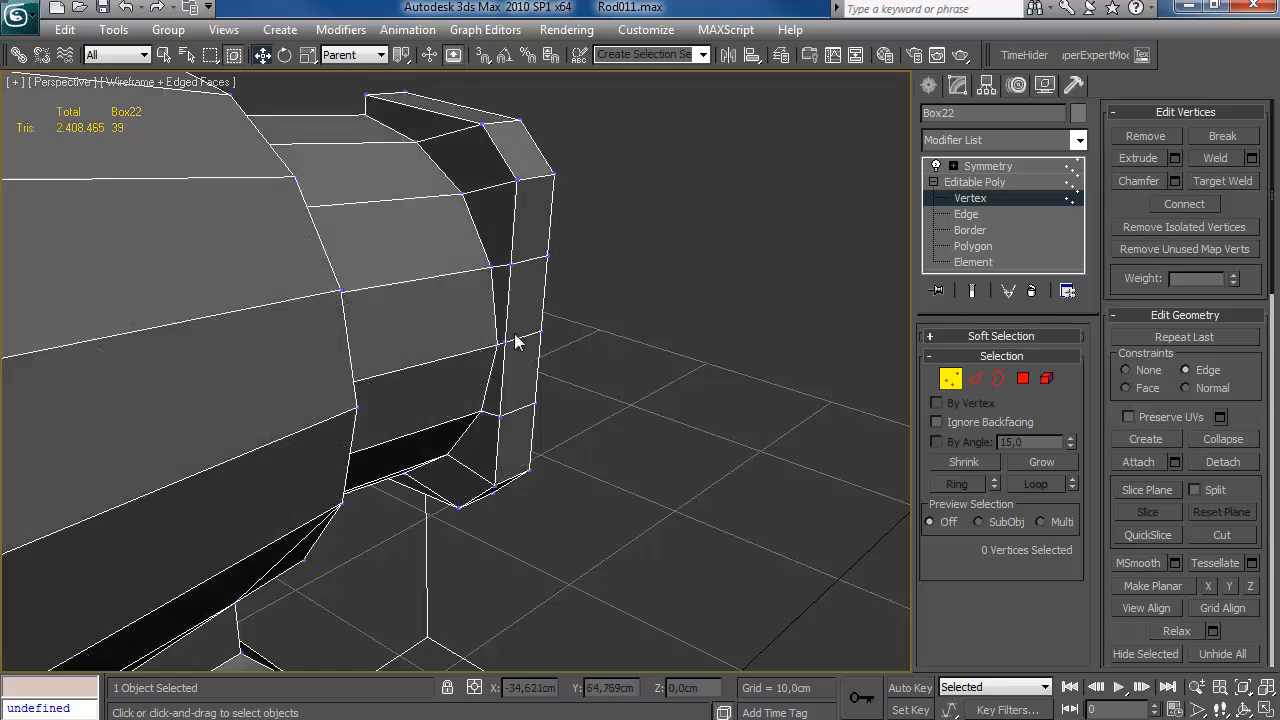
{"action": "key", "text": "4"}
{"action": "left_click", "coordinate": [530, 306]}
{"action": "left_click", "coordinate": [521, 368], "text": "ctrl"}
{"action": "left_click", "coordinate": [782, 55]}
{"action": "left_click", "coordinate": [955, 597]}
{"action": "left_click", "coordinate": [1141, 499]}
{"action": "key", "text": "2"}
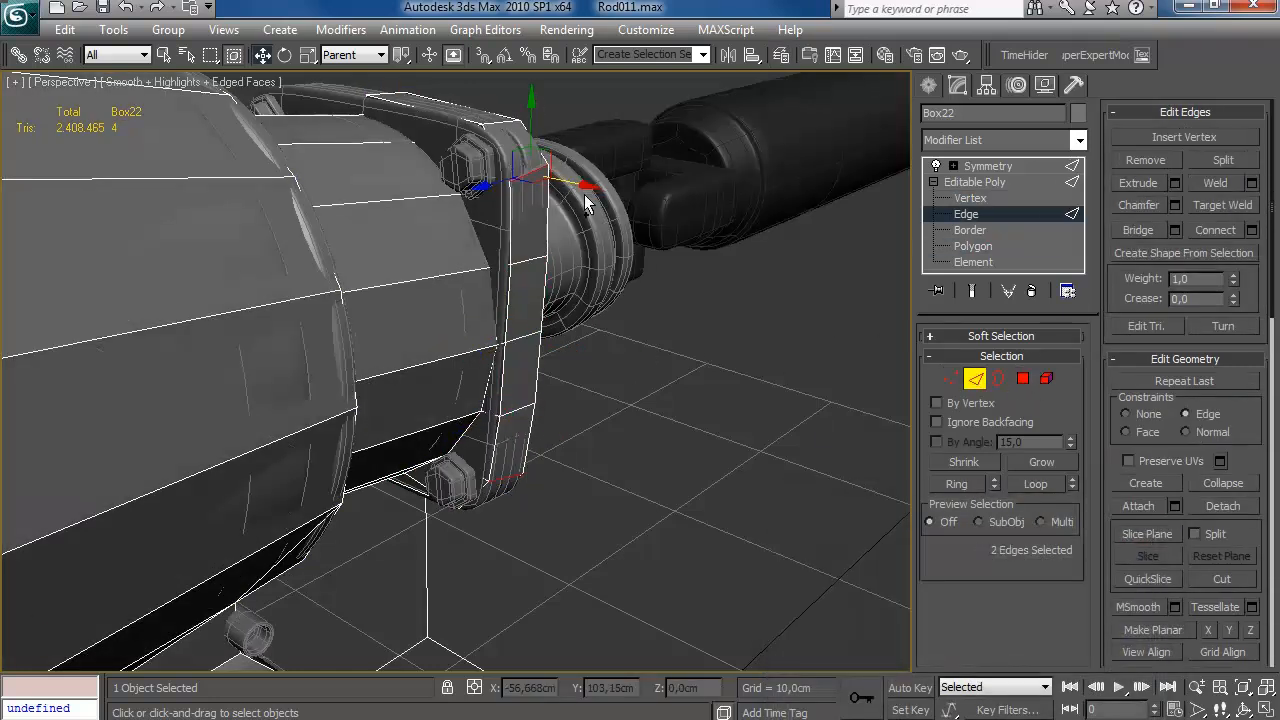
Target-weld the extra vertices along the flange's side into the middle row of vertices.
{"action": "left_click", "coordinate": [951, 378]}
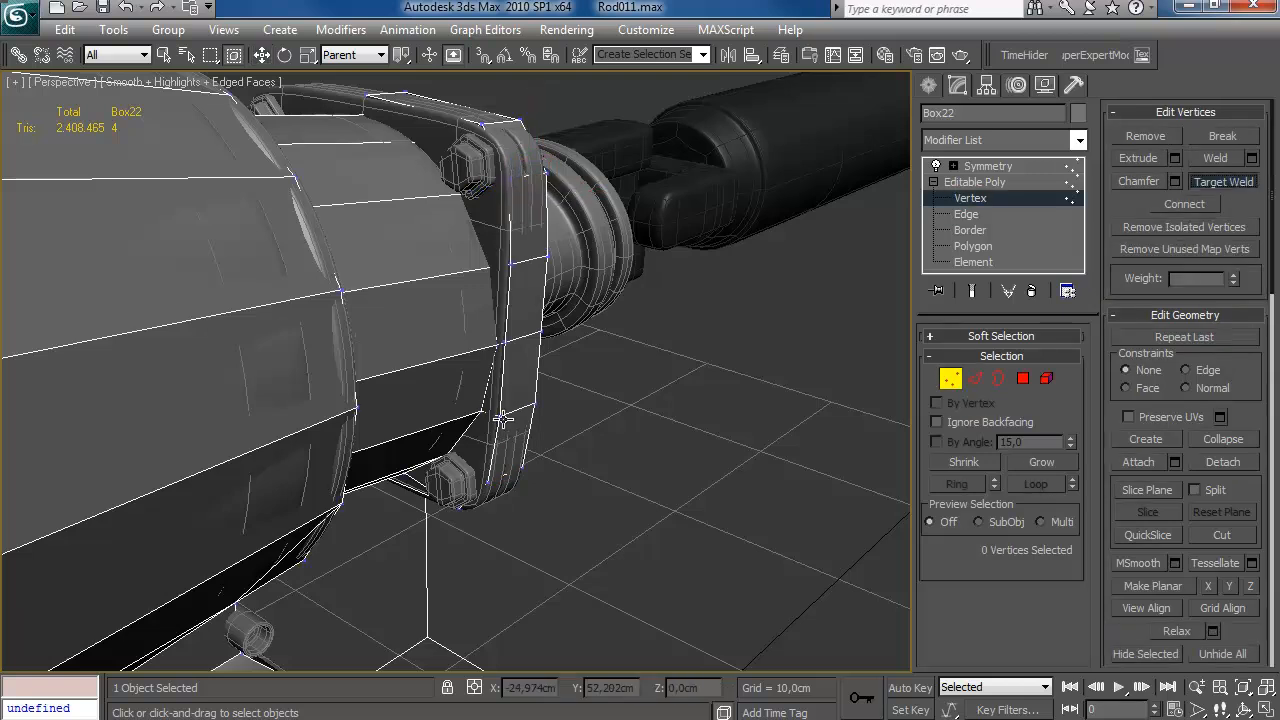
{"action": "left_click", "coordinate": [539, 328]}
{"action": "right_click", "coordinate": [541, 326]}
Examine the flange's corner edges and the adjoining casing against the high-poly reference from several angles.
{"action": "key", "text": "2"}
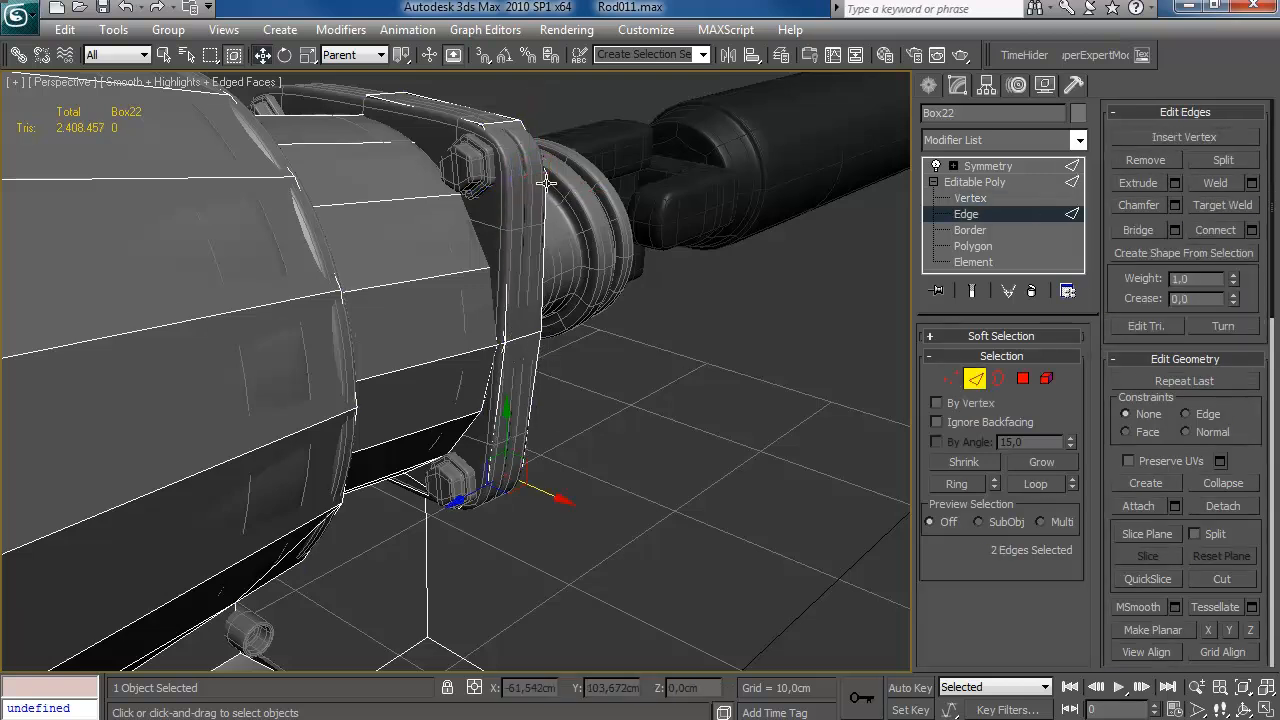
{"action": "middle_click_drag", "start_coordinate": [668, 399], "coordinate": [728, 270], "text": "alt"}
{"action": "double_click", "coordinate": [674, 332]}
{"action": "key", "text": "z"}
{"action": "scroll", "coordinate": [650, 422], "scroll_direction": "down", "scroll_amount": 5}
{"action": "middle_click_drag", "start_coordinate": [650, 422], "coordinate": [652, 385], "text": "alt"}
{"action": "scroll", "coordinate": [640, 410], "scroll_direction": "down", "scroll_amount": 3}
{"action": "middle_click_drag", "start_coordinate": [630, 433], "coordinate": [467, 404], "text": "alt"}
Connect the chosen vertices of the casing mesh with a new edge.
{"action": "key", "text": "1"}
{"action": "left_click", "coordinate": [1180, 208]}
{"action": "left_click", "coordinate": [586, 487]}
{"action": "middle_click_drag", "start_coordinate": [580, 486], "coordinate": [648, 492], "text": "alt"}
{"action": "right_click", "coordinate": [535, 503]}
Examine the transmission's rear end and the high-poly output cone behind the flange.
{"action": "middle_click_drag", "start_coordinate": [537, 501], "coordinate": [660, 409], "text": "alt"}
{"action": "scroll", "coordinate": [571, 378], "scroll_direction": "down", "scroll_amount": 3}
{"action": "scroll", "coordinate": [615, 352], "scroll_direction": "up", "scroll_amount": 4}
{"action": "scroll", "coordinate": [625, 309], "scroll_direction": "down", "scroll_amount": 4}
{"action": "scroll", "coordinate": [660, 409], "scroll_direction": "down", "scroll_amount": 2}
{"action": "middle_click_drag", "start_coordinate": [850, 436], "coordinate": [735, 312]}
{"action": "scroll", "coordinate": [668, 297], "scroll_direction": "up", "scroll_amount": 4}
{"action": "scroll", "coordinate": [526, 362], "scroll_direction": "up", "scroll_amount": 4}
{"action": "middle_click_drag", "start_coordinate": [526, 362], "coordinate": [619, 320], "text": "alt"}
Create a cylinder with AutoGrid on the flange's rear side for the output cone.
{"action": "left_click", "coordinate": [953, 380]}
{"action": "left_click", "coordinate": [929, 87]}
{"action": "left_click", "coordinate": [964, 256]}
{"action": "left_click_drag", "start_coordinate": [446, 414], "coordinate": [415, 447]}
{"action": "left_click", "coordinate": [607, 388]}
Fit the cylinder over the high-poly output cone and centre it at X 0 cm.
{"action": "key", "text": "w"}
{"action": "right_click", "coordinate": [285, 55]}
{"action": "left_click", "coordinate": [962, 415]}
{"action": "left_click_drag", "start_coordinate": [476, 408], "coordinate": [480, 426]}
{"action": "left_click_drag", "start_coordinate": [508, 467], "coordinate": [511, 480]}
{"action": "middle_click_drag", "start_coordinate": [511, 480], "coordinate": [556, 404], "text": "alt"}
{"action": "key", "text": "w"}
{"action": "right_click", "coordinate": [564, 690]}
{"action": "middle_click_drag", "start_coordinate": [447, 350], "coordinate": [445, 365], "text": "alt"}
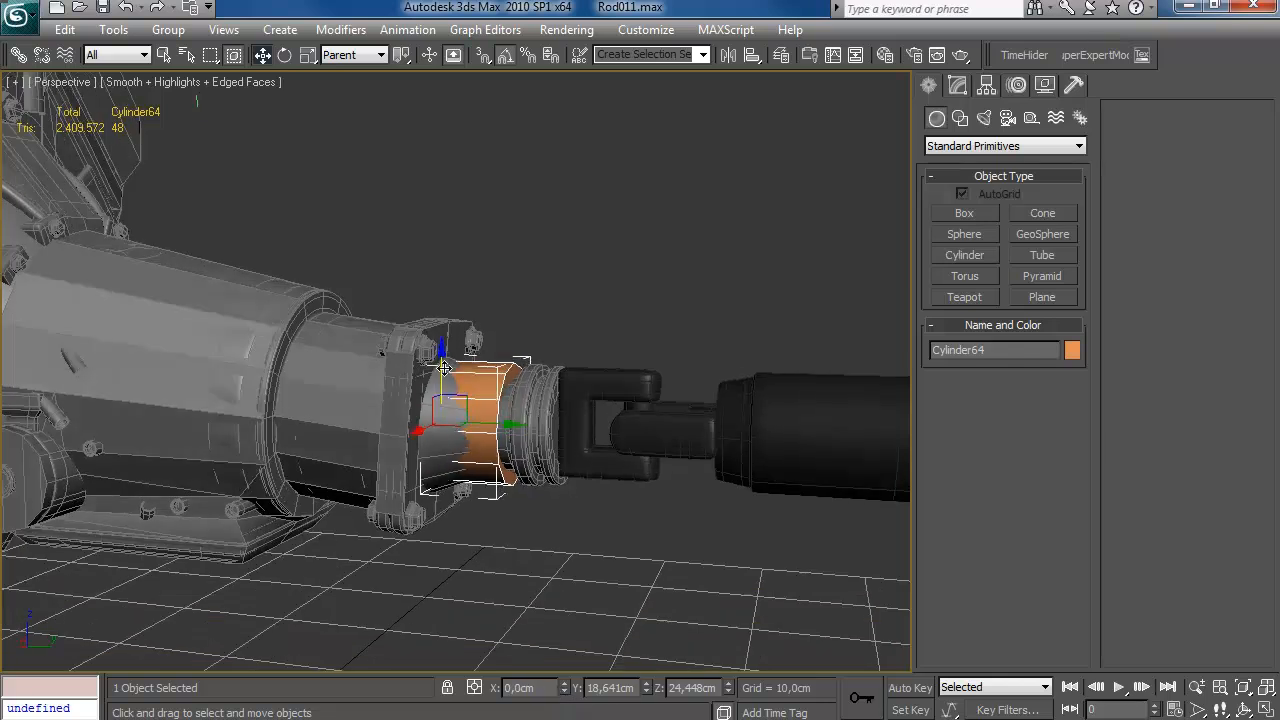
Convert the output cone's cylinder to an Editable Poly.
{"action": "left_click", "coordinate": [1074, 364]}
{"action": "right_click", "coordinate": [991, 166]}
{"action": "middle_click_drag", "start_coordinate": [528, 425], "coordinate": [496, 398], "text": "alt"}
{"action": "left_click", "coordinate": [1032, 319]}
Scale the cylinder's rear cap polygon down to match the narrow end of the high-poly output cone.
{"action": "left_click", "coordinate": [1023, 378]}
{"action": "left_click", "coordinate": [520, 406]}
{"action": "left_click_drag", "start_coordinate": [496, 398], "coordinate": [500, 420]}
{"action": "middle_click_drag", "start_coordinate": [500, 420], "coordinate": [573, 387], "text": "alt"}
{"action": "left_click_drag", "start_coordinate": [510, 433], "coordinate": [521, 443]}
{"action": "middle_click_drag", "start_coordinate": [521, 443], "coordinate": [467, 513], "text": "alt"}
{"action": "key", "text": "w"}
{"action": "middle_click_drag", "start_coordinate": [478, 422], "coordinate": [495, 455], "text": "alt"}
{"action": "key", "text": "ctrl+z"}
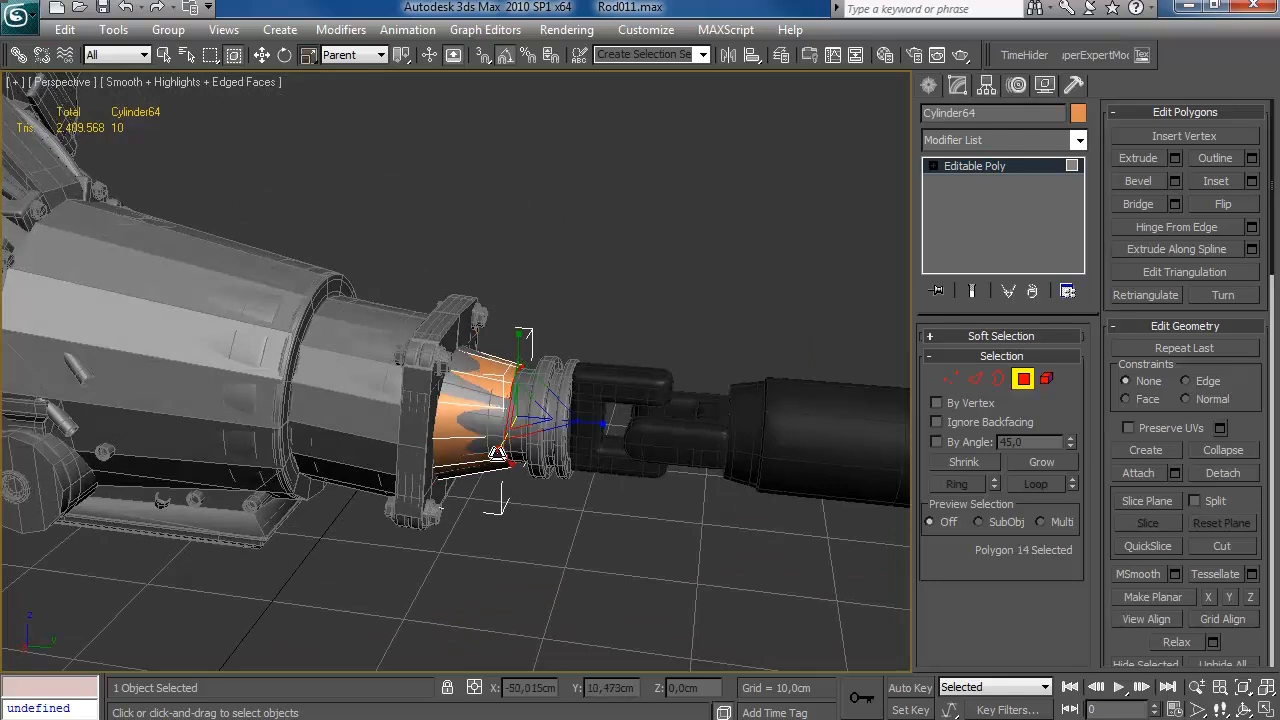
Extrude the cone's rear cap polygon as a group by about 2.355 cm through the high-poly collar.
{"action": "middle_click_drag", "start_coordinate": [520, 350], "coordinate": [573, 327], "text": "alt"}
{"action": "scroll", "coordinate": [573, 327], "scroll_direction": "up", "scroll_amount": 4}
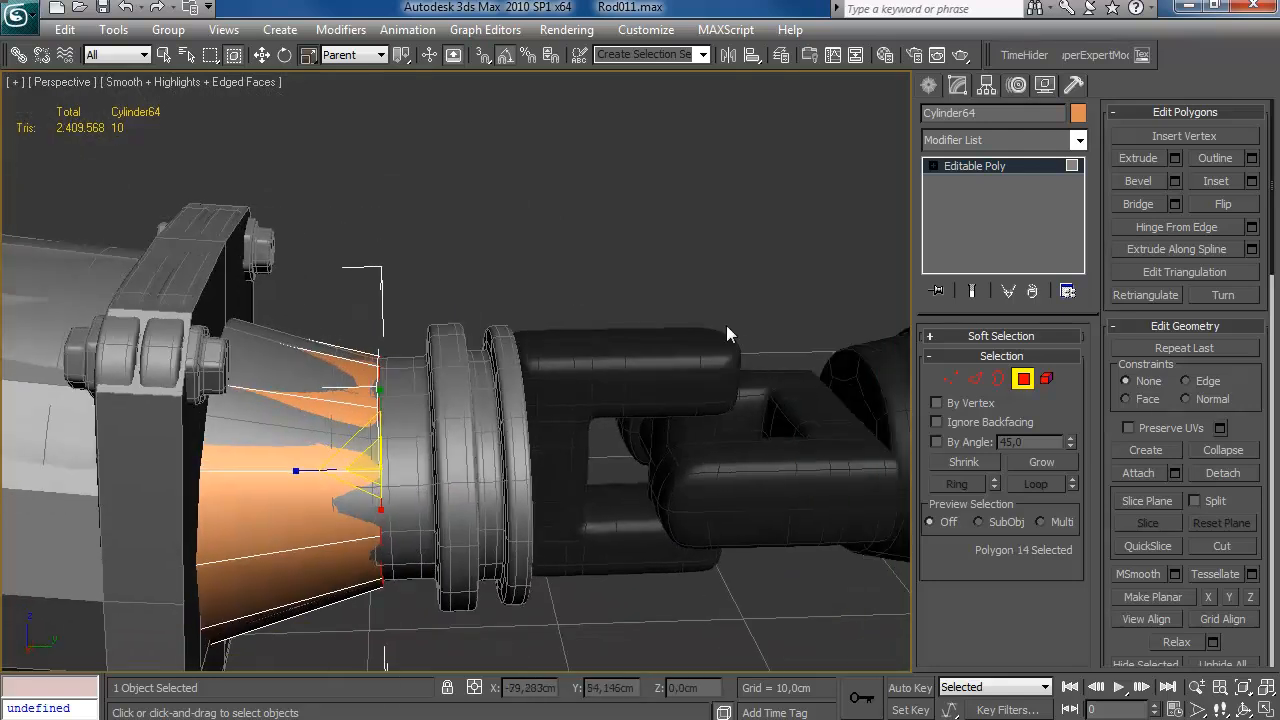
{"action": "left_click", "coordinate": [1175, 158]}
{"action": "right_click", "coordinate": [933, 277]}
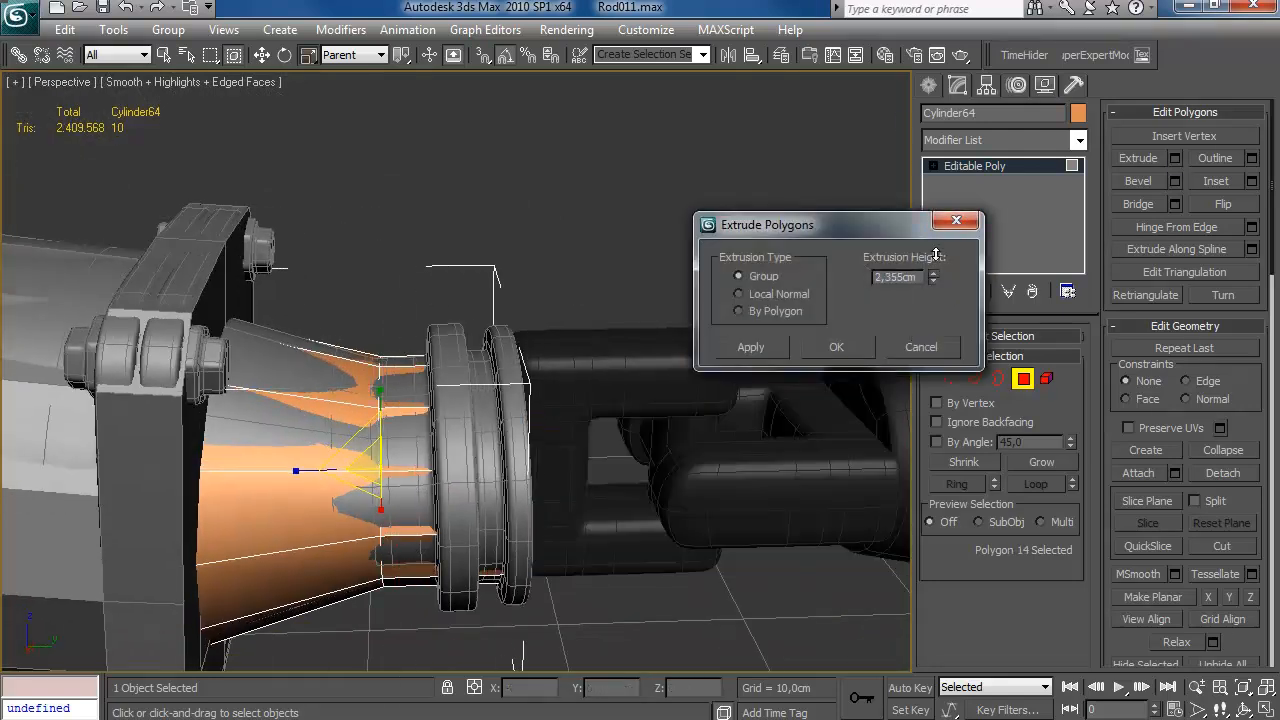
{"action": "left_click", "coordinate": [836, 347]}
Delete the side polygons on one half of the cone together with its front cap.
{"action": "key", "text": "4"}
{"action": "middle_click_drag", "start_coordinate": [603, 418], "coordinate": [550, 358], "text": "alt"}
{"action": "scroll", "coordinate": [550, 358], "scroll_direction": "down", "scroll_amount": 4}
{"action": "key", "text": "4"}
{"action": "left_click_drag", "start_coordinate": [448, 264], "coordinate": [317, 580]}
{"action": "key", "text": "Delete"}
{"action": "middle_click_drag", "start_coordinate": [515, 475], "coordinate": [320, 500], "text": "alt"}
{"action": "left_click_drag", "start_coordinate": [641, 527], "coordinate": [340, 390]}
{"action": "middle_click_drag", "start_coordinate": [400, 400], "coordinate": [490, 395], "text": "alt"}
{"action": "key", "text": "Delete"}
Cut the cone's rear cap down to the remaining half and align the rear section's polygons with the high-poly collar.
{"action": "left_click", "coordinate": [951, 379]}
{"action": "middle_click_drag", "start_coordinate": [525, 470], "coordinate": [490, 498], "text": "alt"}
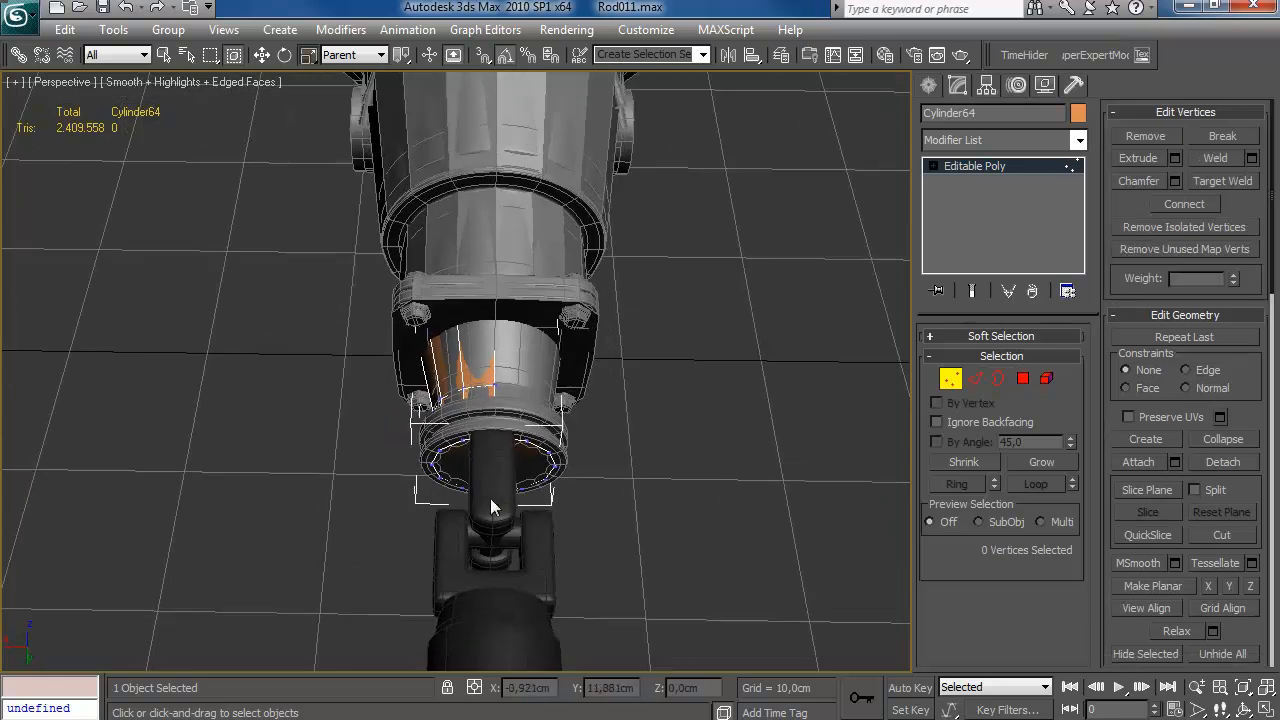
{"action": "key", "text": "4"}
{"action": "middle_click_drag", "start_coordinate": [639, 385], "coordinate": [558, 580], "text": "alt"}
{"action": "left_click_drag", "start_coordinate": [558, 580], "coordinate": [480, 340]}
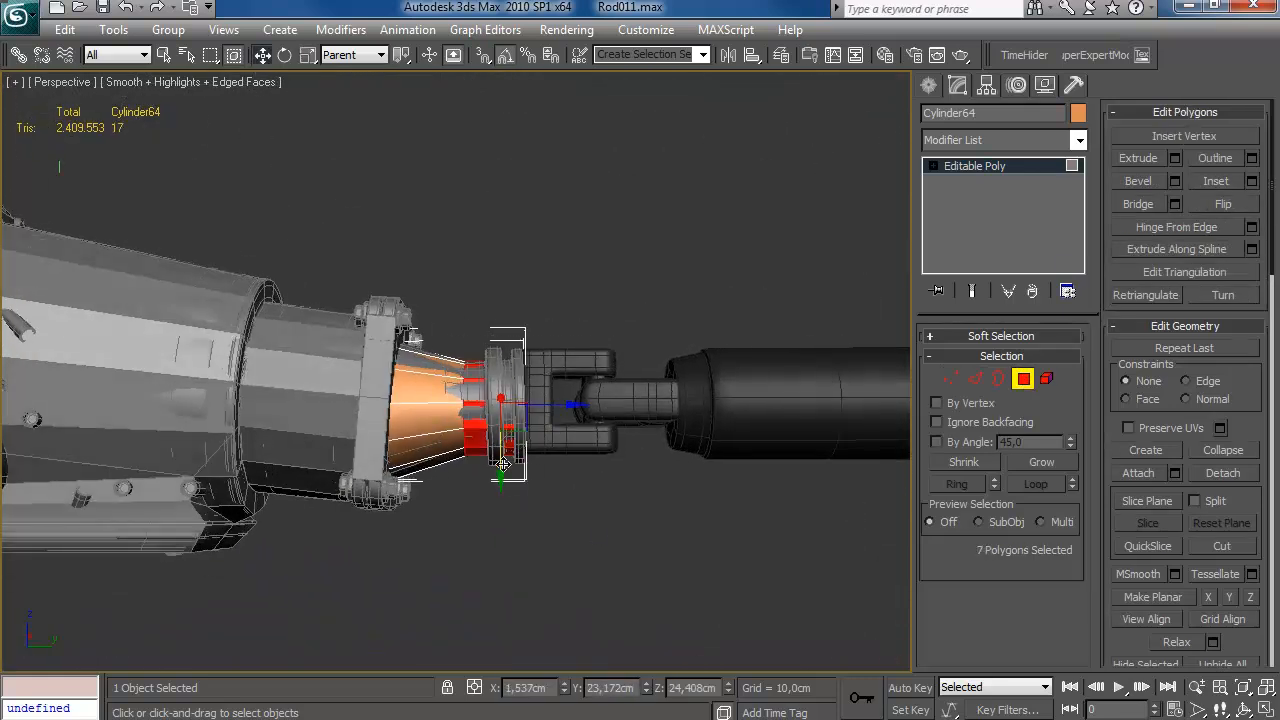
{"action": "middle_click_drag", "start_coordinate": [534, 440], "coordinate": [526, 476], "text": "alt"}
{"action": "key", "text": "4"}
Attach the half cone to the casing's base Editable Poly and hide the high-poly layer.
{"action": "left_click", "coordinate": [373, 403]}
{"action": "left_click", "coordinate": [975, 182]}
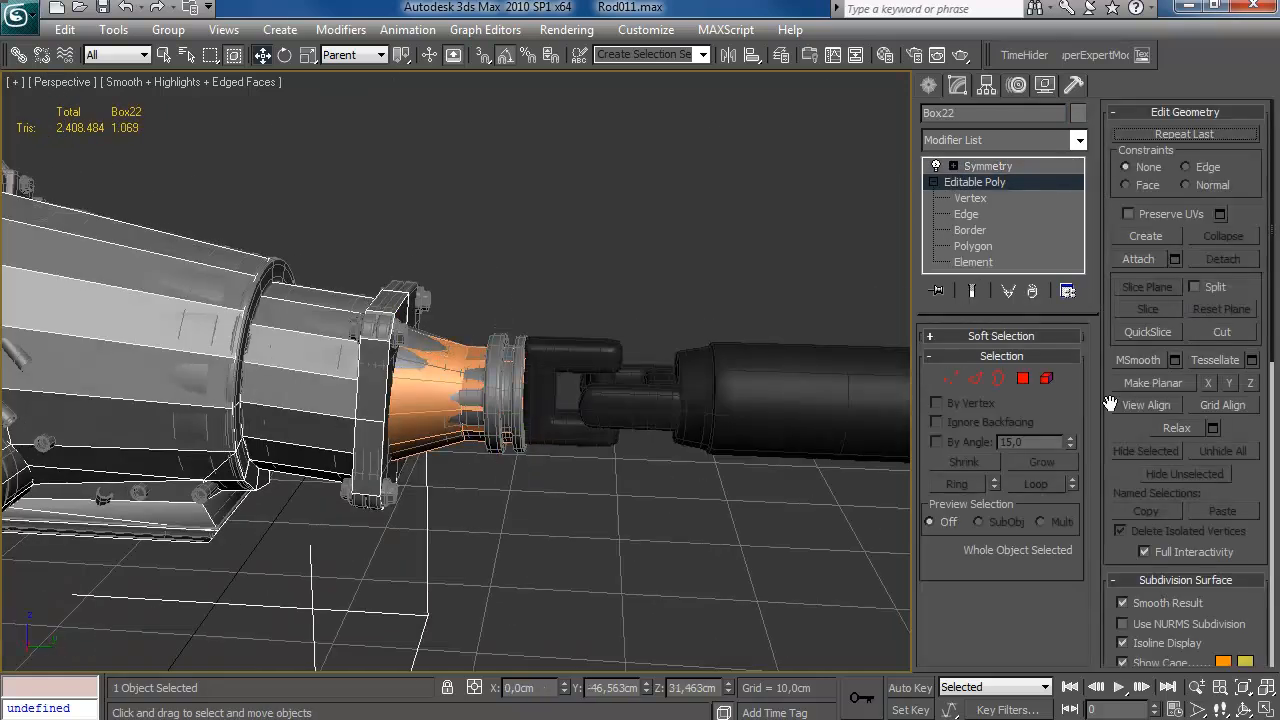
{"action": "key", "text": "w"}
{"action": "middle_click_drag", "start_coordinate": [451, 404], "coordinate": [549, 304], "text": "alt"}
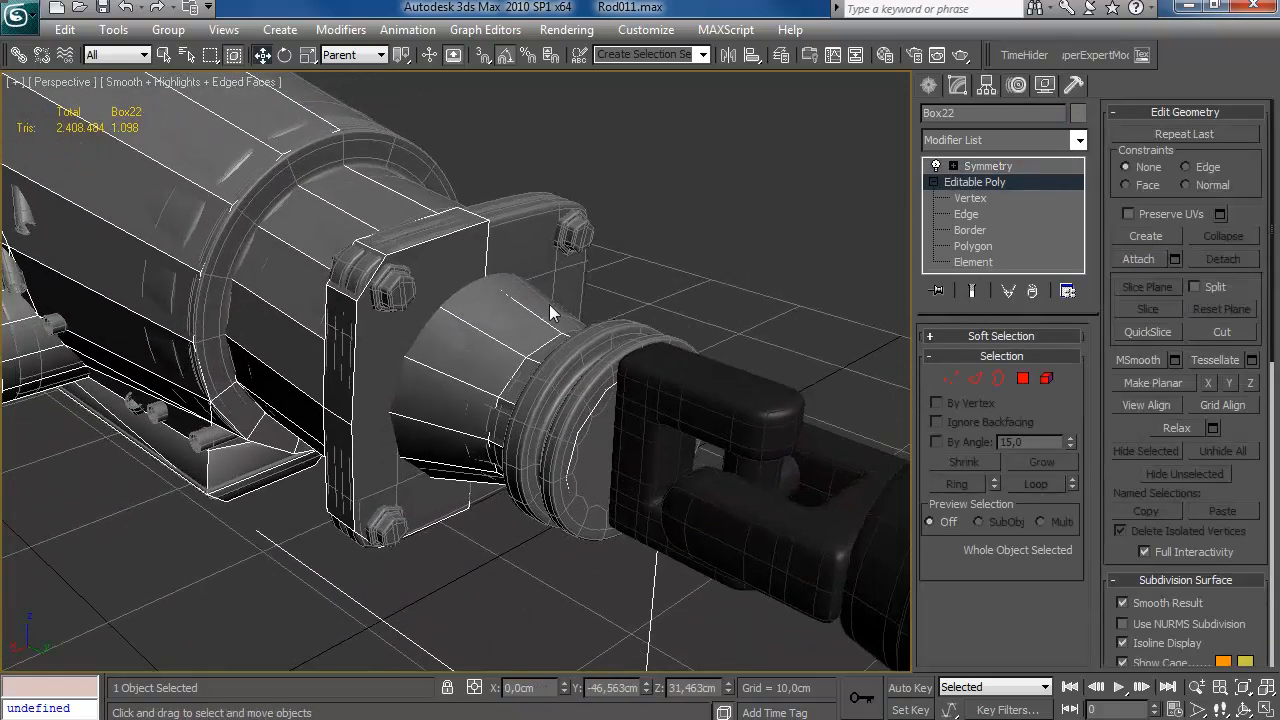
{"action": "left_click", "coordinate": [783, 58]}
{"action": "left_click", "coordinate": [955, 595]}
{"action": "left_click", "coordinate": [1149, 499]}
Adjust the end vertices of the cone's front edge where it meets the rear face of the flange plate.
{"action": "mouse_move", "coordinate": [785, 375]}
{"action": "middle_mouse_down", "text": "alt"}
{"action": "mouse_move", "coordinate": [631, 334]}
{"action": "mouse_move", "coordinate": [795, 396]}
{"action": "middle_mouse_up", "text": "alt"}
{"action": "key", "text": "4"}
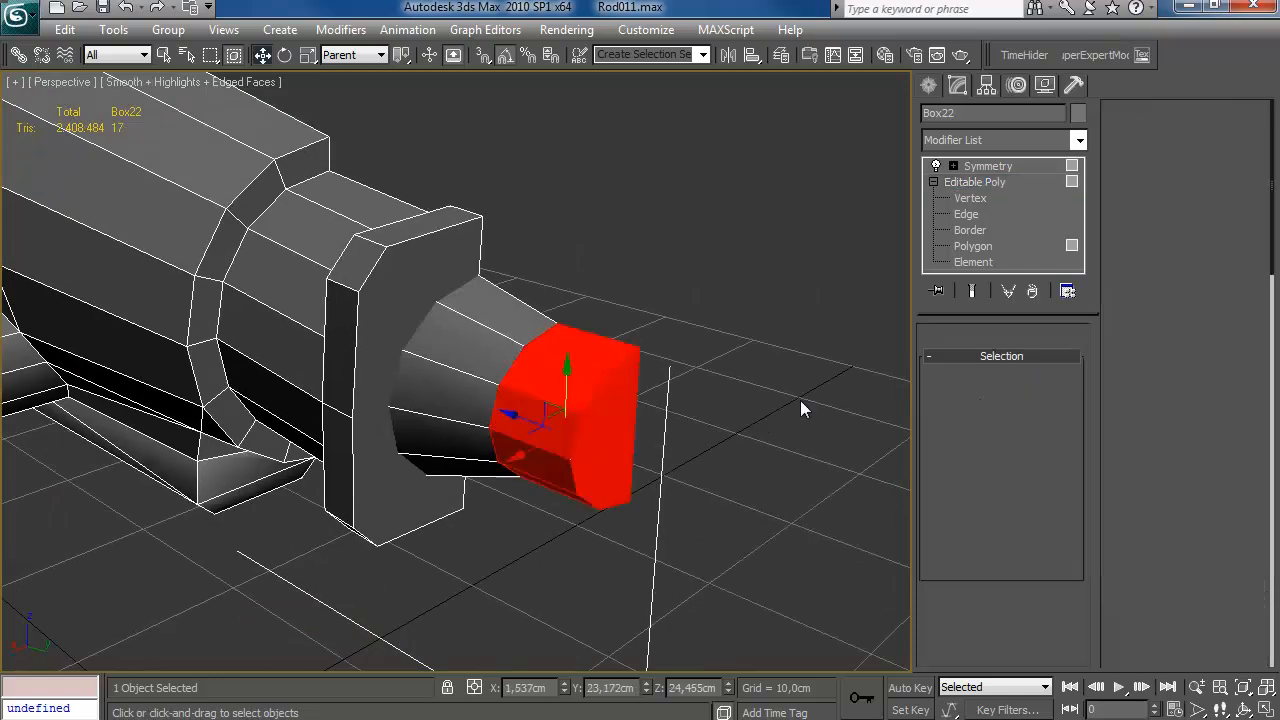
{"action": "left_click", "coordinate": [415, 330]}
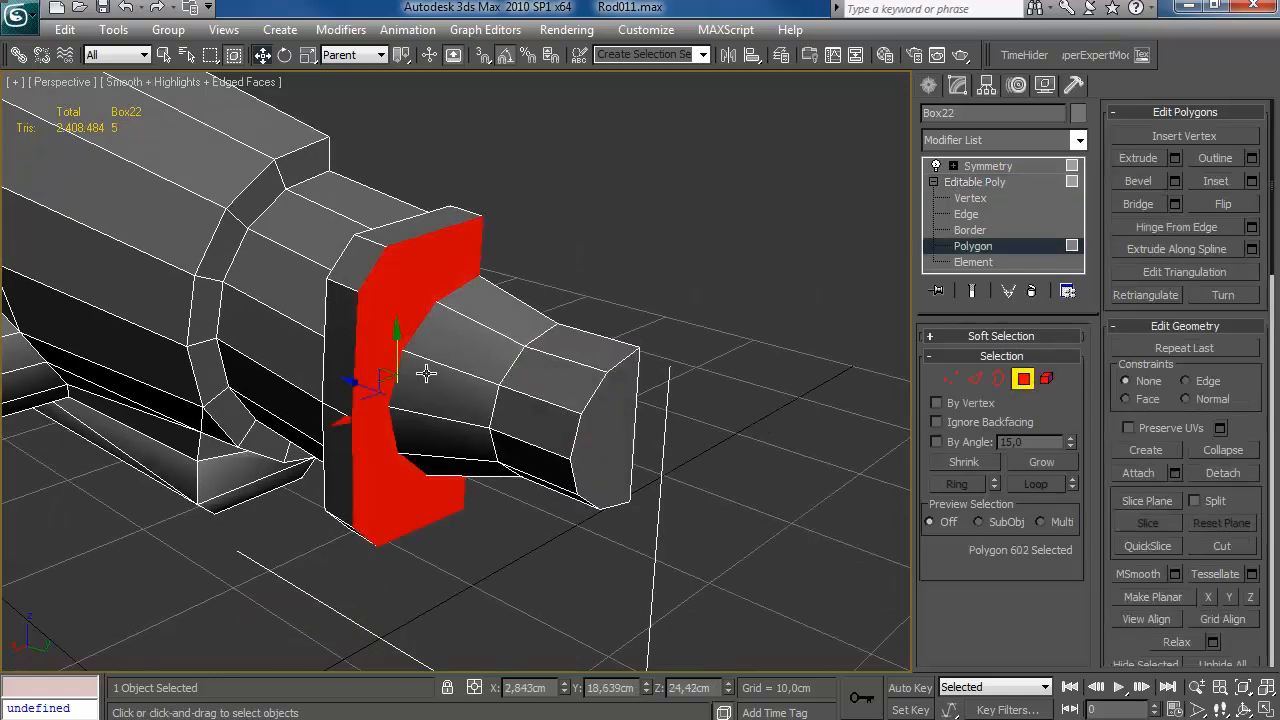
{"action": "left_click", "coordinate": [975, 378]}
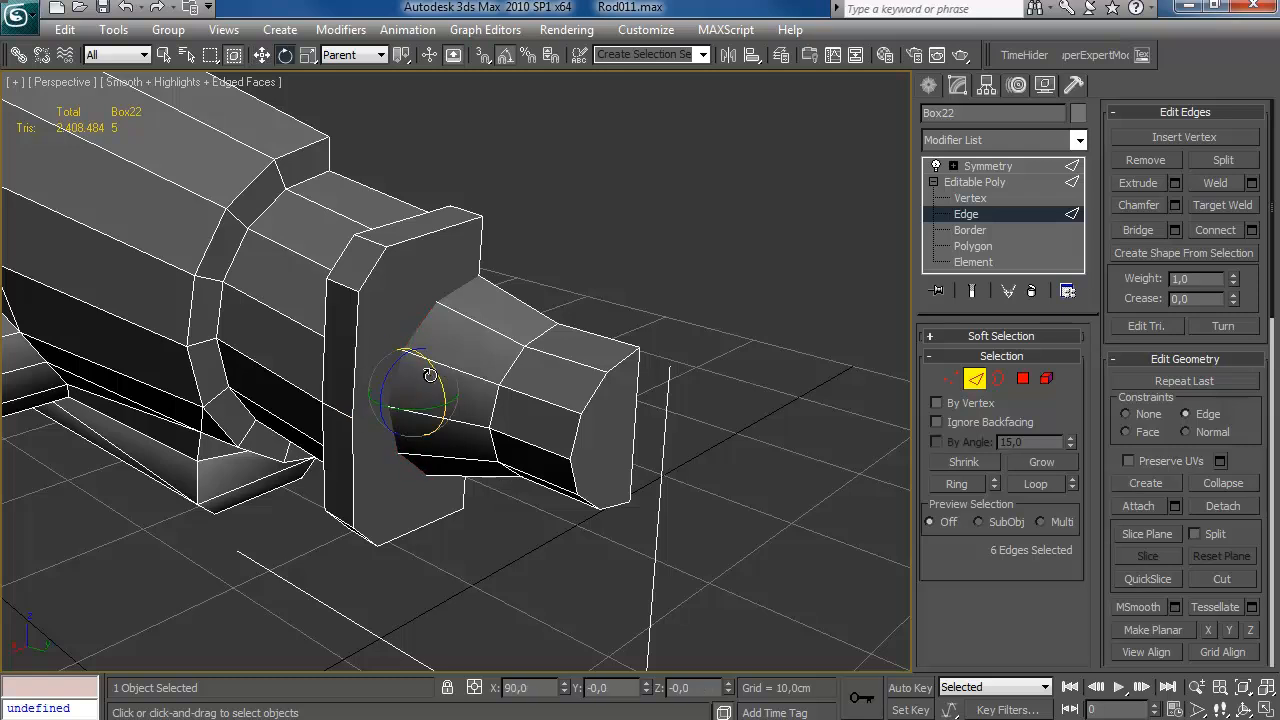
{"action": "key", "text": "1"}
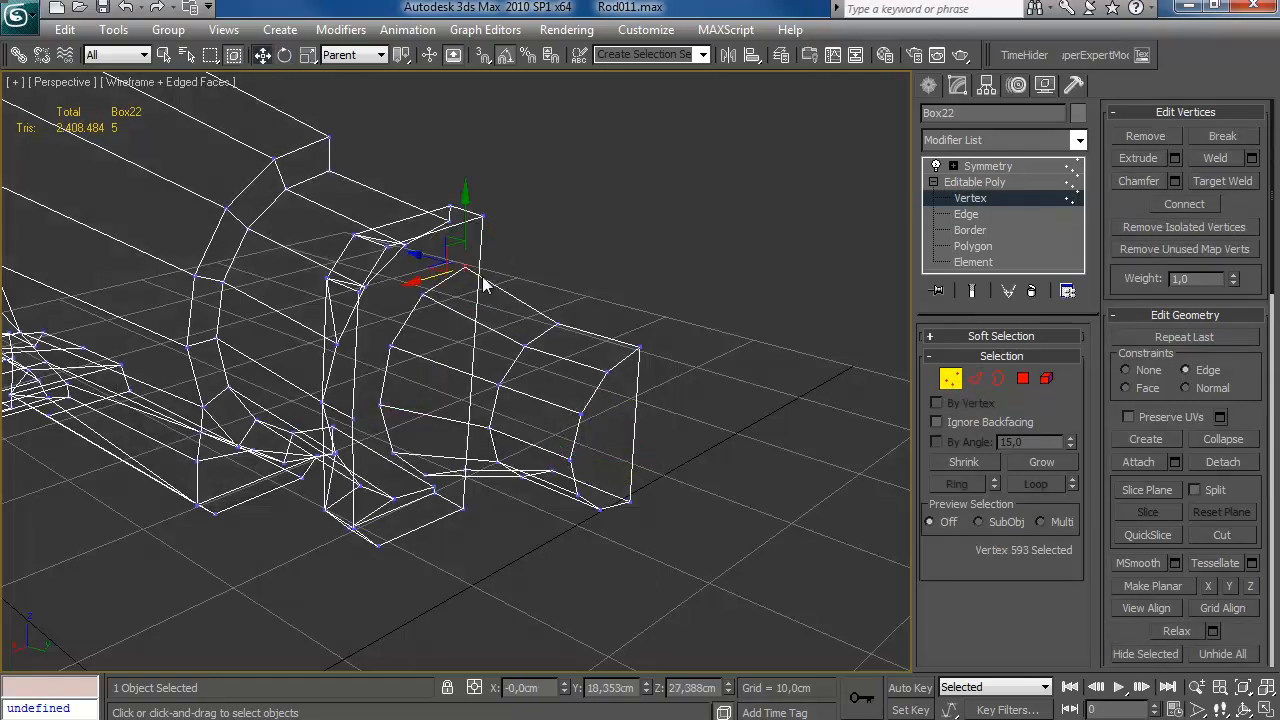
{"action": "key", "text": "F3"}
{"action": "left_click_drag", "start_coordinate": [399, 287], "coordinate": [399, 352]}
{"action": "left_click_drag", "start_coordinate": [388, 420], "coordinate": [464, 471]}
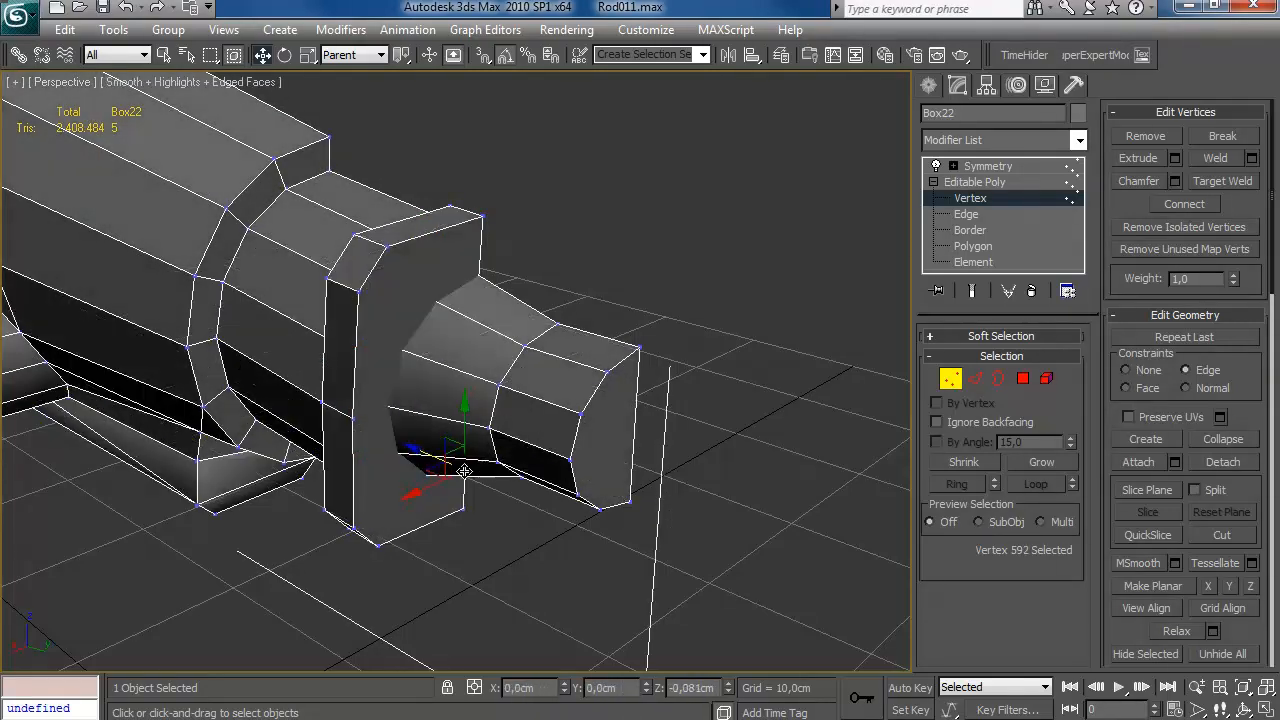
Delete the flange plate's rear polygon and bridge its open edges to the matching front edges of the cone.
{"action": "left_click", "coordinate": [1022, 378]}
{"action": "key", "text": "Delete"}
{"action": "key", "text": "2"}
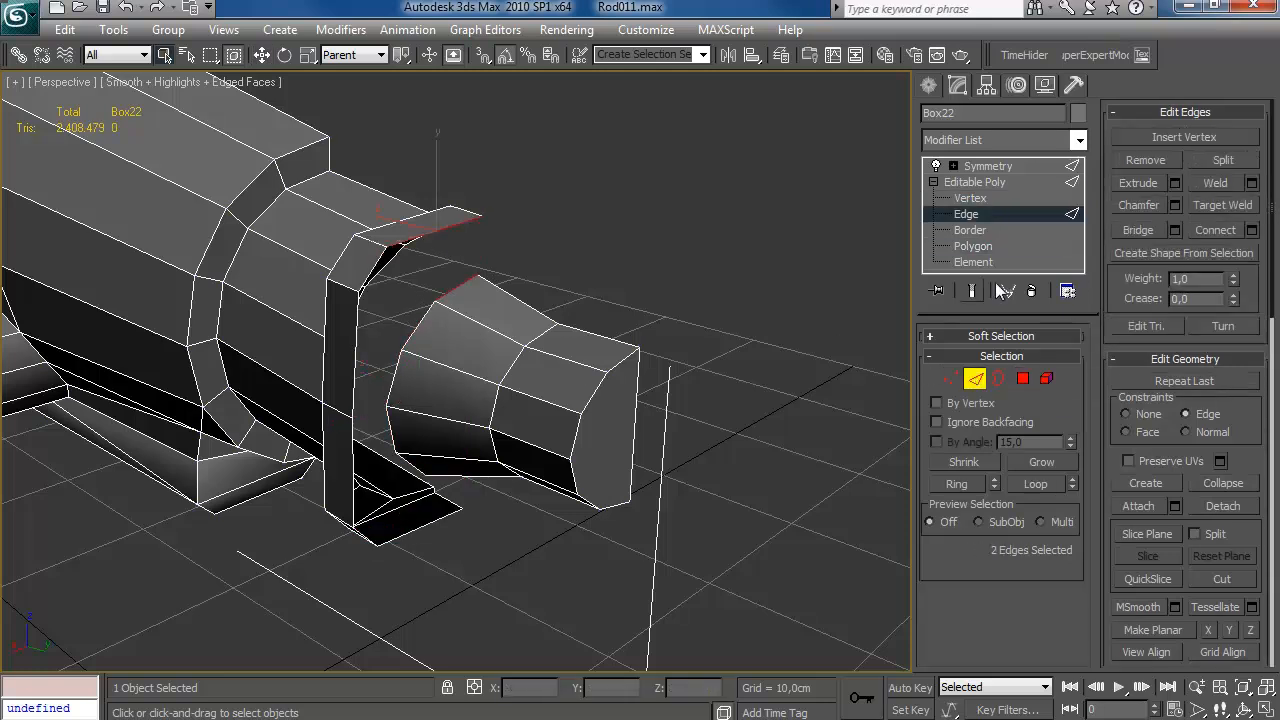
{"action": "middle_click_drag", "start_coordinate": [443, 517], "coordinate": [456, 480], "text": "alt"}
{"action": "left_click", "coordinate": [457, 482], "text": "ctrl"}
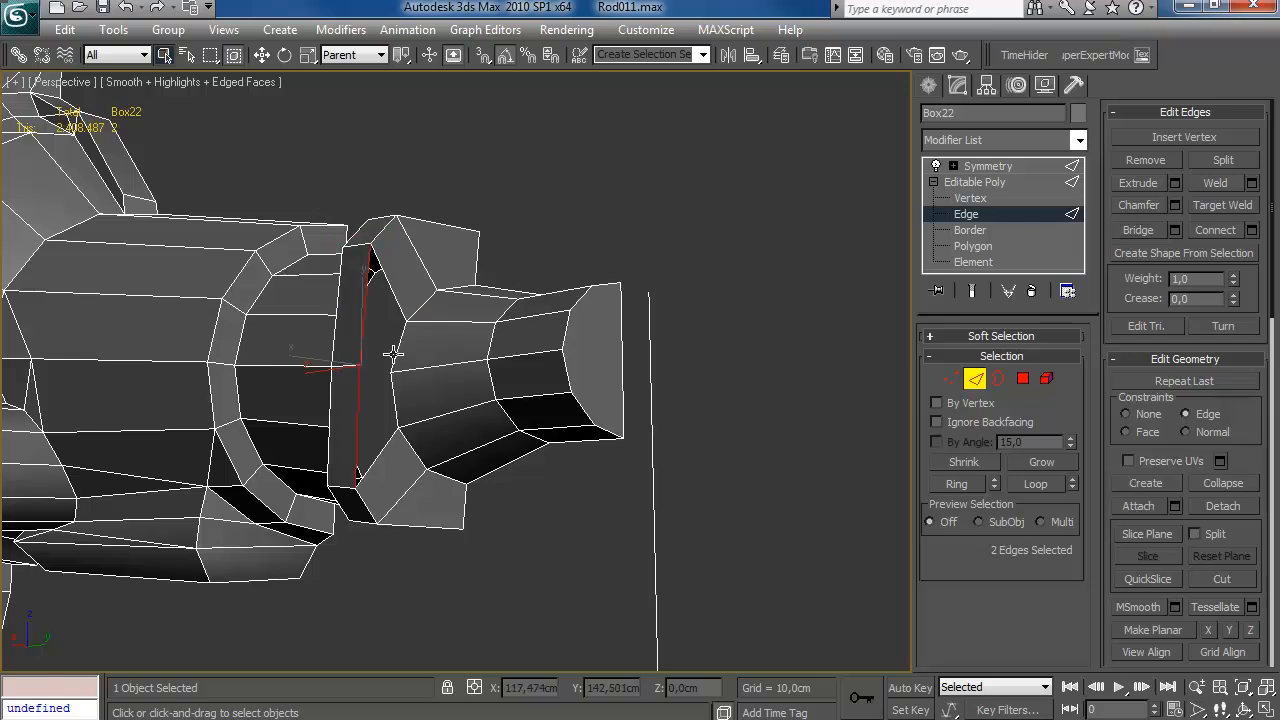
{"action": "scroll", "coordinate": [540, 297], "scroll_direction": "down", "scroll_amount": 10}
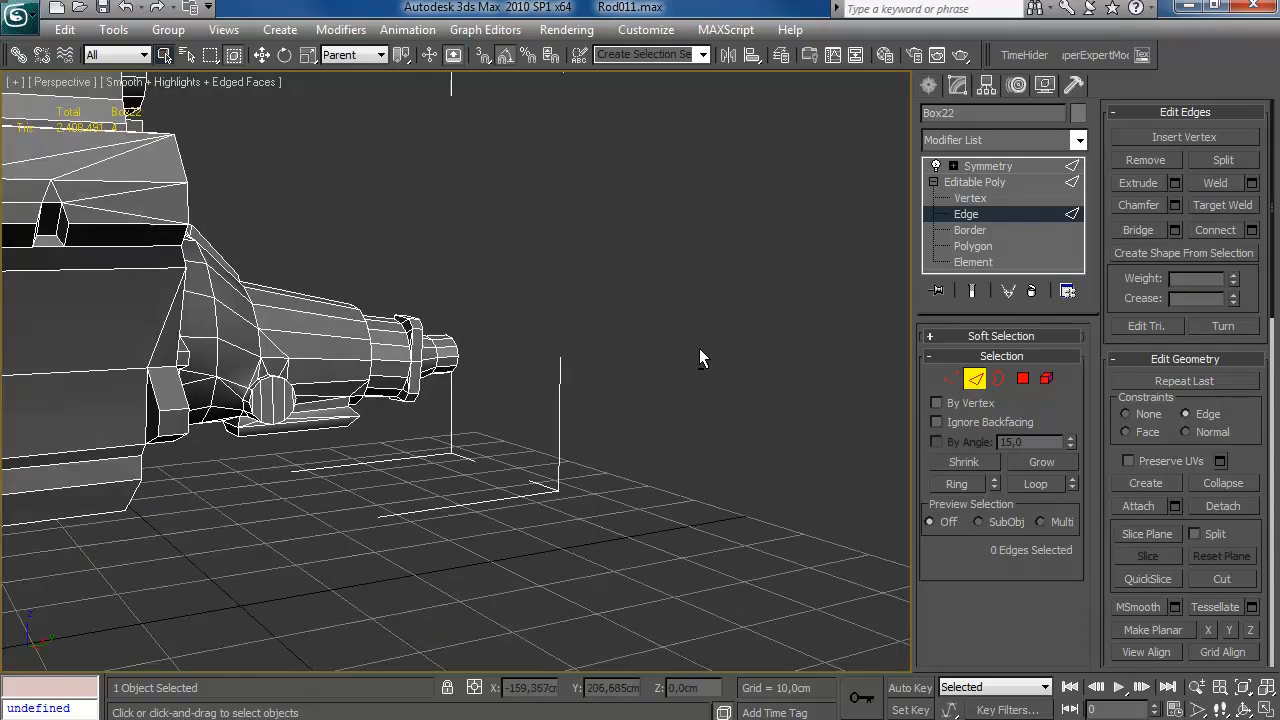
{"action": "middle_click_drag", "start_coordinate": [632, 361], "coordinate": [722, 352], "text": "alt"}
{"action": "scroll", "coordinate": [510, 368], "scroll_direction": "down", "scroll_amount": 4}
Connect the upper and lower vertices of the cone's rear cap with a new edge.
{"action": "key", "text": "1"}
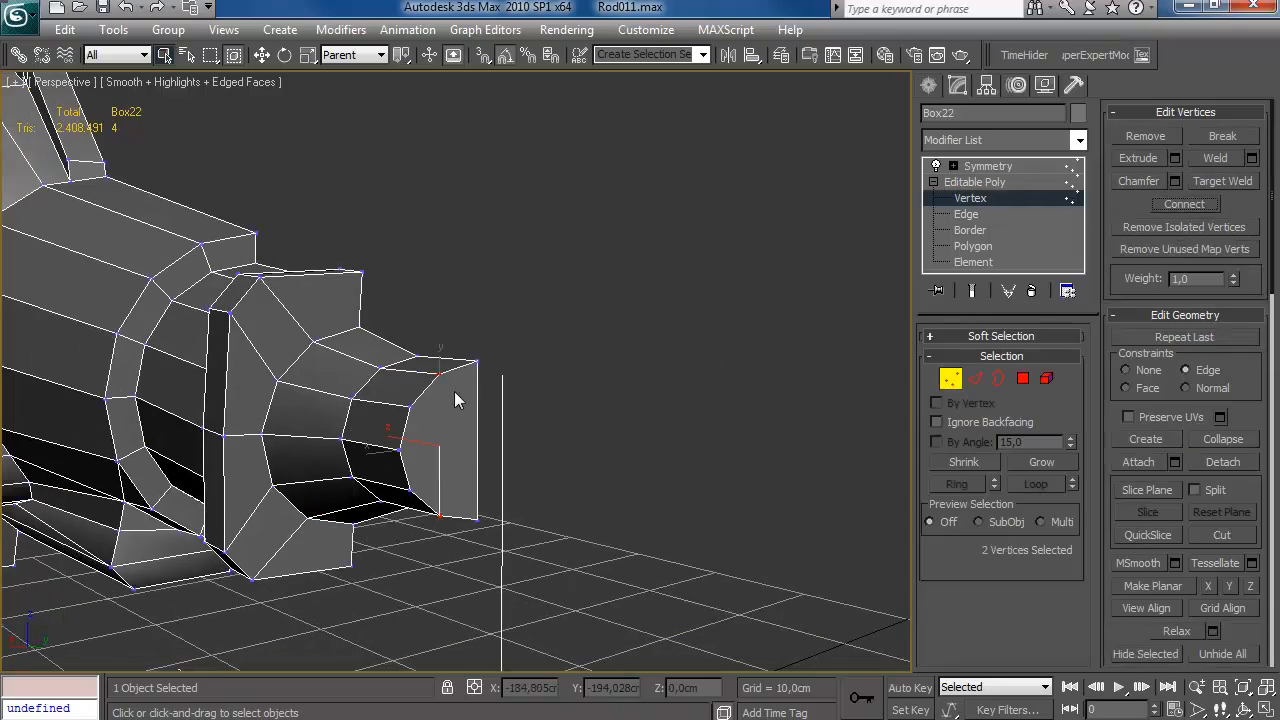
{"action": "left_click", "coordinate": [1179, 209]}
{"action": "left_click", "coordinate": [559, 396]}
Chamfer the lengthwise edges around the intake scoop's rounded side by 0.68 cm with one segment.
{"action": "scroll", "coordinate": [559, 396], "scroll_direction": "down", "scroll_amount": 6}
{"action": "mouse_move", "coordinate": [559, 396]}
{"action": "middle_mouse_down", "text": "alt"}
{"action": "mouse_move", "coordinate": [629, 352]}
{"action": "mouse_move", "coordinate": [562, 263]}
{"action": "mouse_move", "coordinate": [638, 400]}
{"action": "mouse_move", "coordinate": [574, 394]}
{"action": "middle_mouse_up", "text": "alt"}
{"action": "scroll", "coordinate": [574, 394], "scroll_direction": "down", "scroll_amount": 4}
{"action": "middle_click_drag", "start_coordinate": [480, 405], "coordinate": [631, 386], "text": "alt"}
{"action": "scroll", "coordinate": [631, 386], "scroll_direction": "up", "scroll_amount": 4}
{"action": "middle_click_drag", "start_coordinate": [320, 312], "coordinate": [553, 268], "text": "alt"}
{"action": "scroll", "coordinate": [457, 354], "scroll_direction": "up", "scroll_amount": 5}
{"action": "scroll", "coordinate": [457, 354], "scroll_direction": "down", "scroll_amount": 4}
{"action": "key", "text": "2"}
{"action": "left_click", "coordinate": [973, 378]}
{"action": "left_click", "coordinate": [628, 314]}
{"action": "left_click", "coordinate": [975, 378]}
{"action": "left_click", "coordinate": [534, 284]}
{"action": "left_click", "coordinate": [538, 308], "text": "ctrl"}
{"action": "left_click", "coordinate": [554, 354], "text": "ctrl"}
{"action": "middle_click_drag", "start_coordinate": [583, 350], "coordinate": [440, 345], "text": "alt"}
{"action": "left_click", "coordinate": [433, 344], "text": "ctrl"}
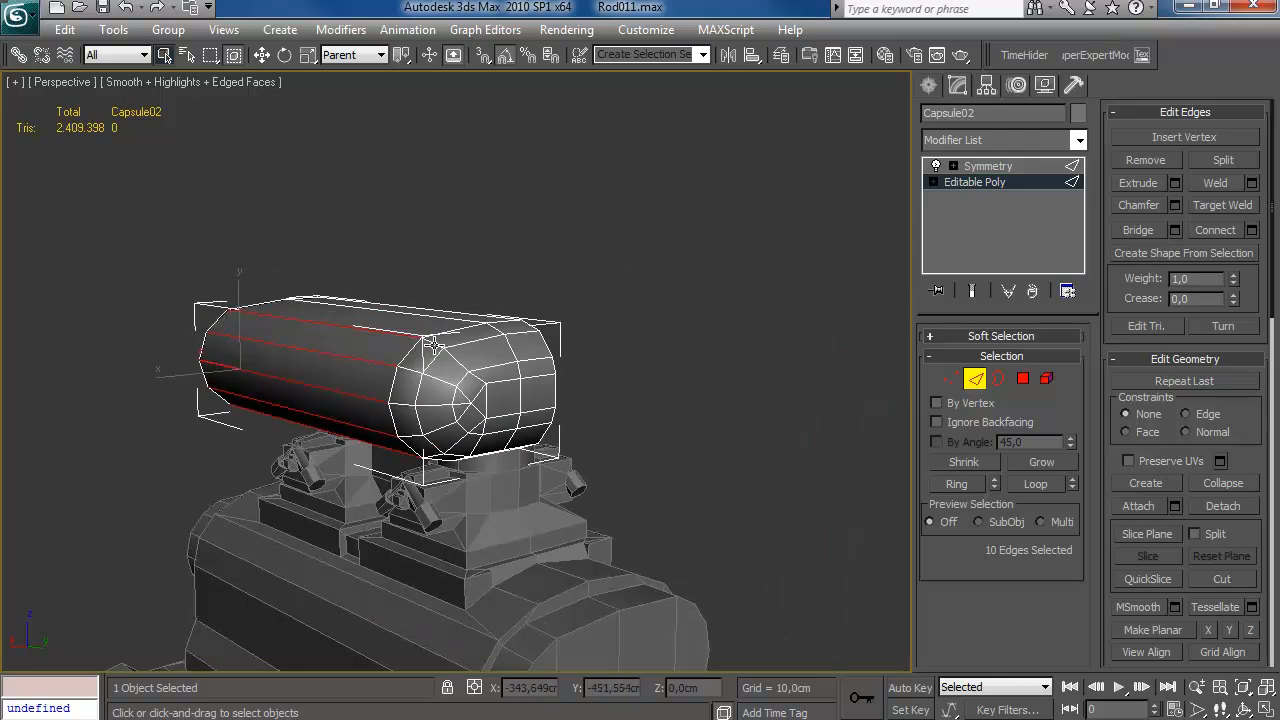
{"action": "left_click", "coordinate": [414, 427], "text": "ctrl"}
{"action": "middle_click_drag", "start_coordinate": [440, 423], "coordinate": [850, 380], "text": "alt"}
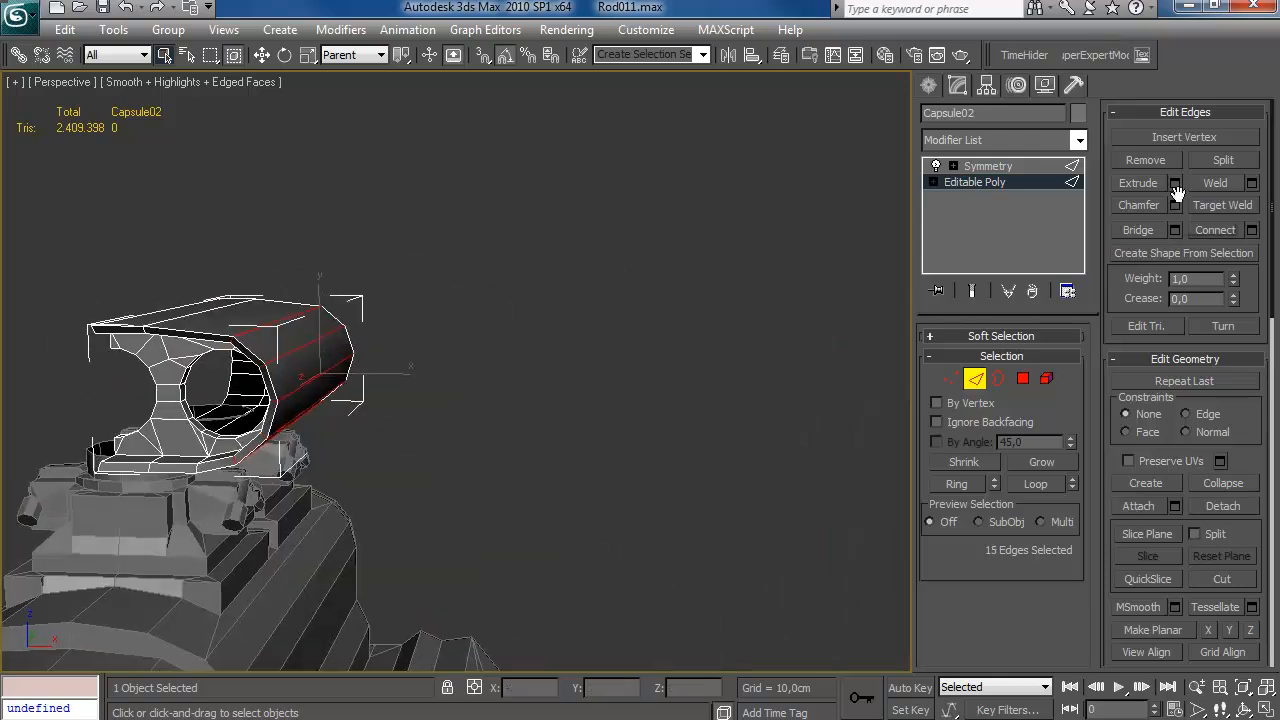
{"action": "left_click", "coordinate": [1175, 205]}
{"action": "left_click_drag", "start_coordinate": [786, 273], "coordinate": [786, 266]}
{"action": "middle_click_drag", "start_coordinate": [610, 325], "coordinate": [512, 326], "text": "alt"}
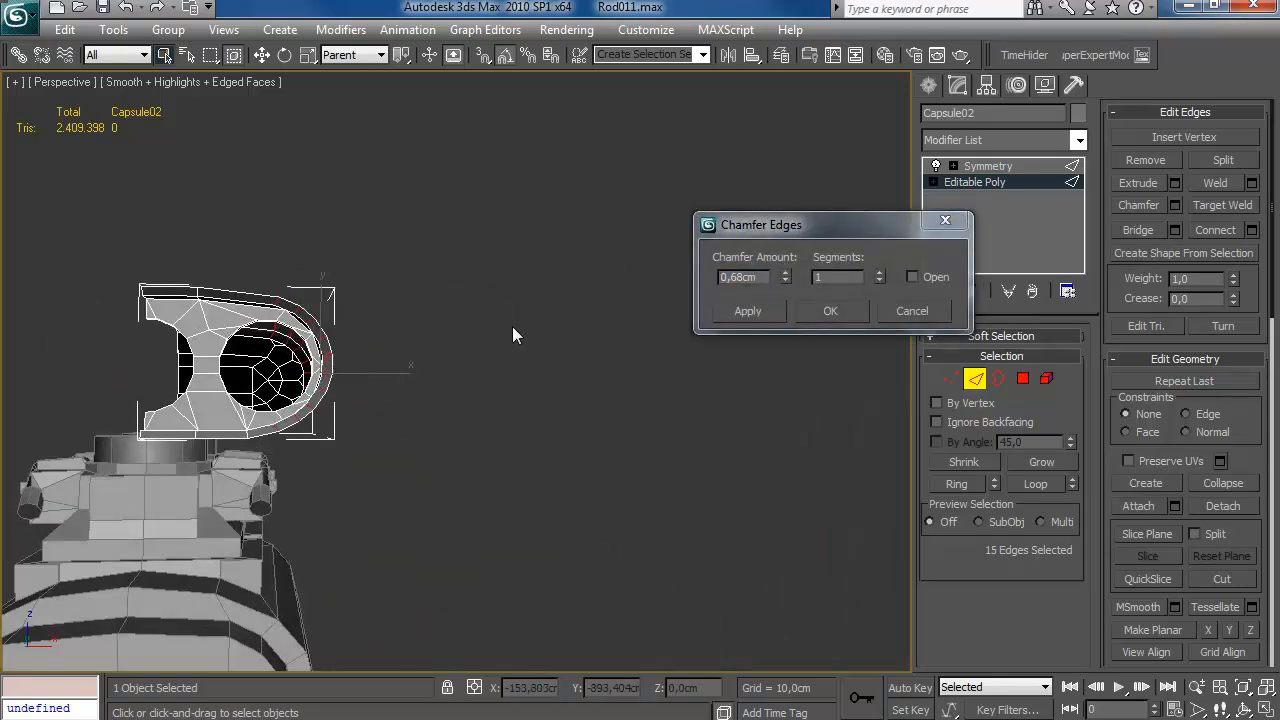
{"action": "left_click", "coordinate": [832, 313]}
Check the chamfered intake scoop against the HPEngine layer and close the layer manager.
{"action": "left_click", "coordinate": [955, 595]}
{"action": "scroll", "coordinate": [408, 435], "scroll_direction": "up", "scroll_amount": 4}
{"action": "middle_click_drag", "start_coordinate": [408, 417], "coordinate": [600, 430]}
{"action": "mouse_move", "coordinate": [600, 430]}
{"action": "middle_mouse_down", "text": "alt"}
{"action": "mouse_move", "coordinate": [463, 400]}
{"action": "mouse_move", "coordinate": [600, 430]}
{"action": "middle_mouse_up", "text": "alt"}
{"action": "scroll", "coordinate": [803, 307], "scroll_direction": "down", "scroll_amount": 2}
{"action": "middle_click_drag", "start_coordinate": [831, 75], "coordinate": [793, 75]}
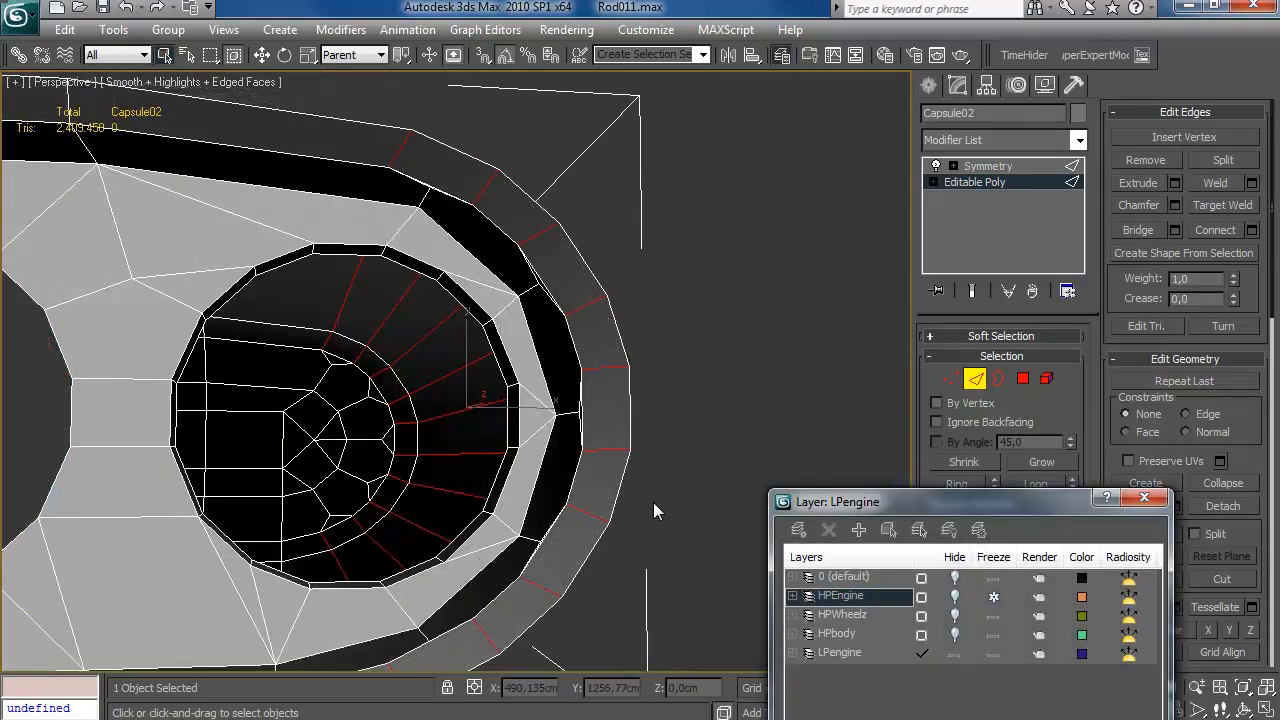
{"action": "left_click", "coordinate": [1144, 497]}
Target-weld the surplus chamfer vertices around the scoop's front rim and its rounded rear end.
{"action": "key", "text": "1"}
{"action": "key", "text": "ctrl+a"}
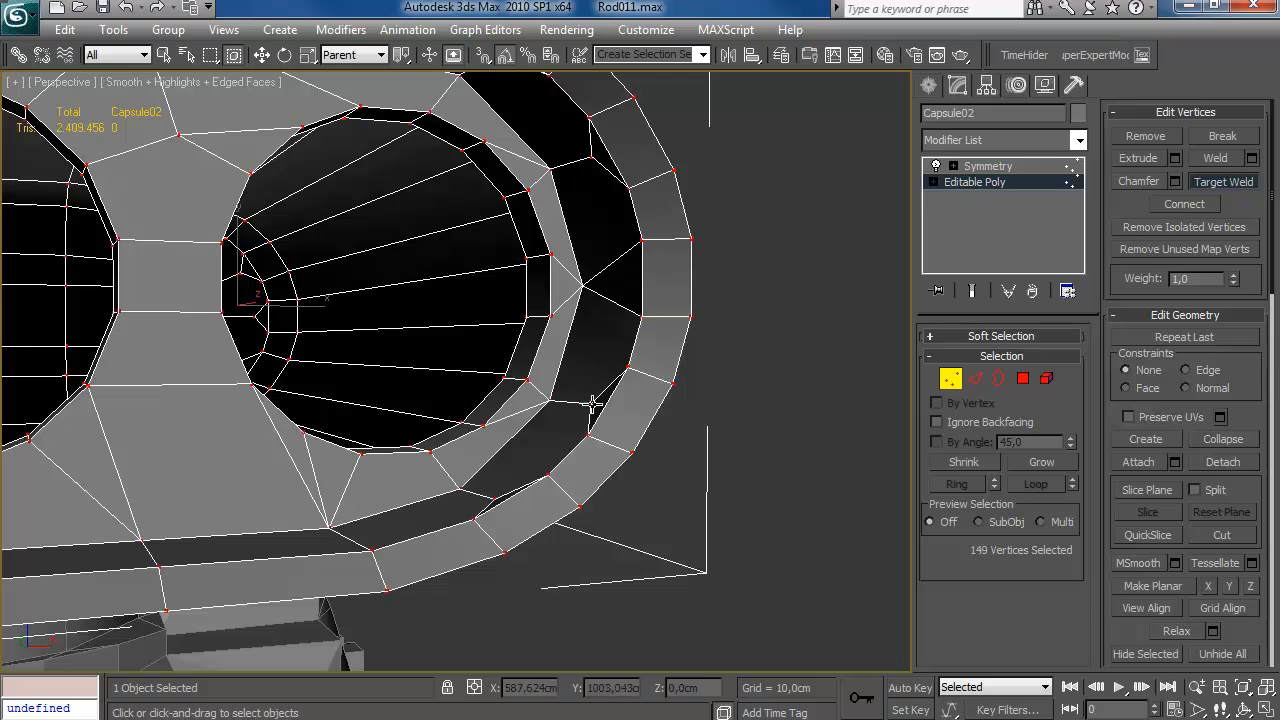
{"action": "middle_click_drag", "start_coordinate": [557, 333], "coordinate": [559, 312], "text": "alt"}
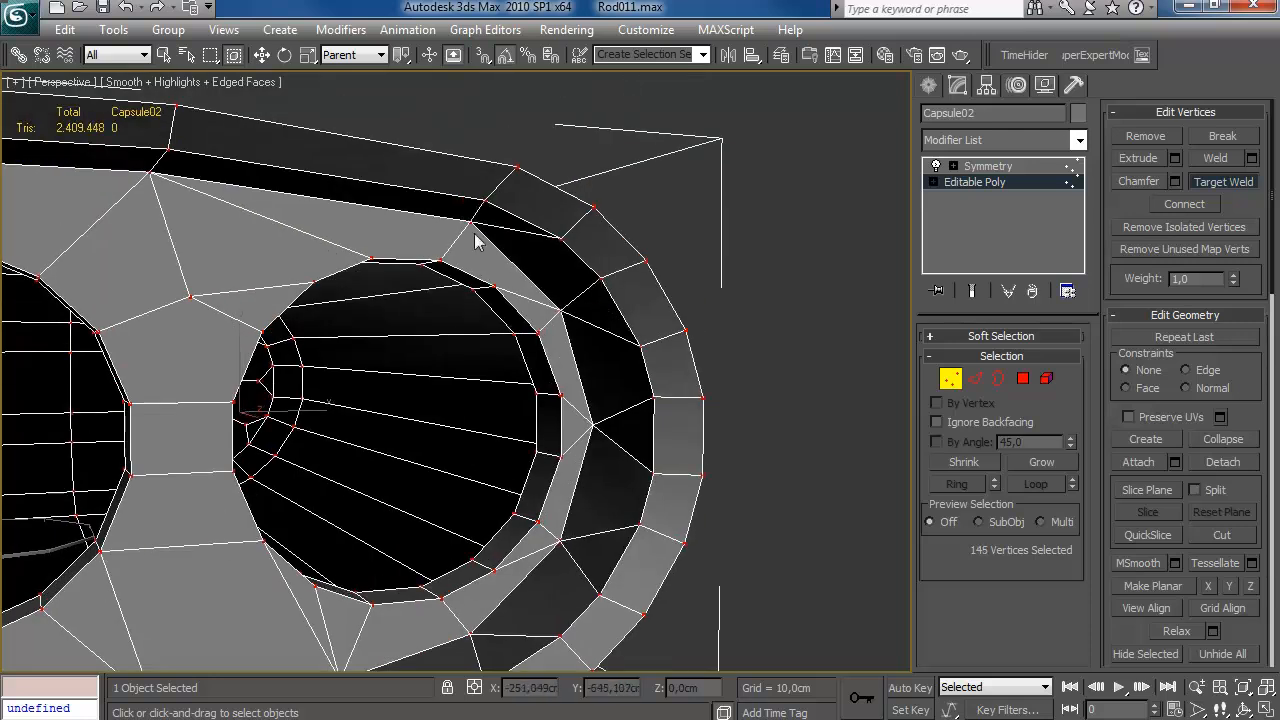
{"action": "scroll", "coordinate": [475, 235], "scroll_direction": "down", "scroll_amount": 6}
{"action": "middle_click_drag", "start_coordinate": [503, 343], "coordinate": [246, 398], "text": "alt"}
{"action": "scroll", "coordinate": [246, 398], "scroll_direction": "up", "scroll_amount": 6}
{"action": "left_click", "coordinate": [484, 311]}
{"action": "left_click", "coordinate": [588, 417]}
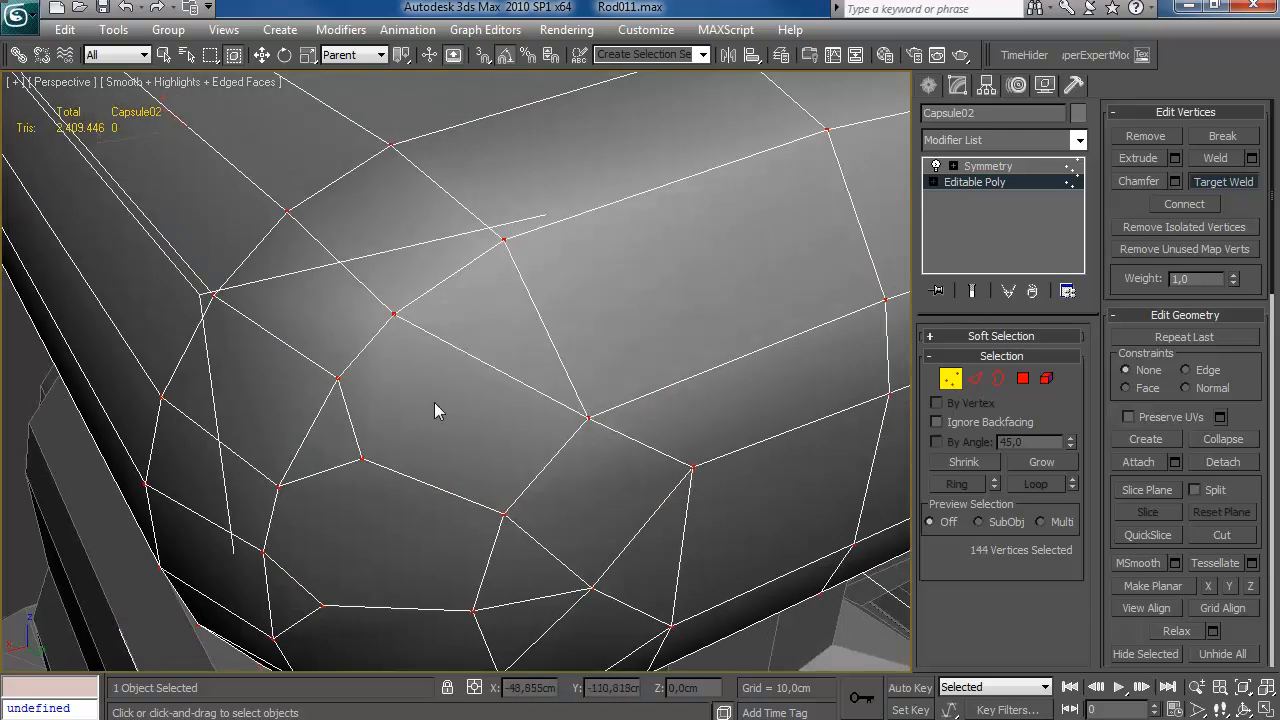
{"action": "middle_click_drag", "start_coordinate": [476, 622], "coordinate": [388, 242], "text": "alt"}
{"action": "left_click", "coordinate": [583, 253]}
{"action": "right_click", "coordinate": [580, 262]}
Delete the recessed polygons between the scoop's curved front rim and the face plate around the intake hole.
{"action": "middle_click_drag", "start_coordinate": [578, 270], "coordinate": [655, 327], "text": "alt"}
{"action": "scroll", "coordinate": [600, 303], "scroll_direction": "down", "scroll_amount": 7}
{"action": "scroll", "coordinate": [698, 373], "scroll_direction": "up", "scroll_amount": 5}
{"action": "scroll", "coordinate": [630, 312], "scroll_direction": "down", "scroll_amount": 6}
{"action": "scroll", "coordinate": [645, 320], "scroll_direction": "up", "scroll_amount": 6}
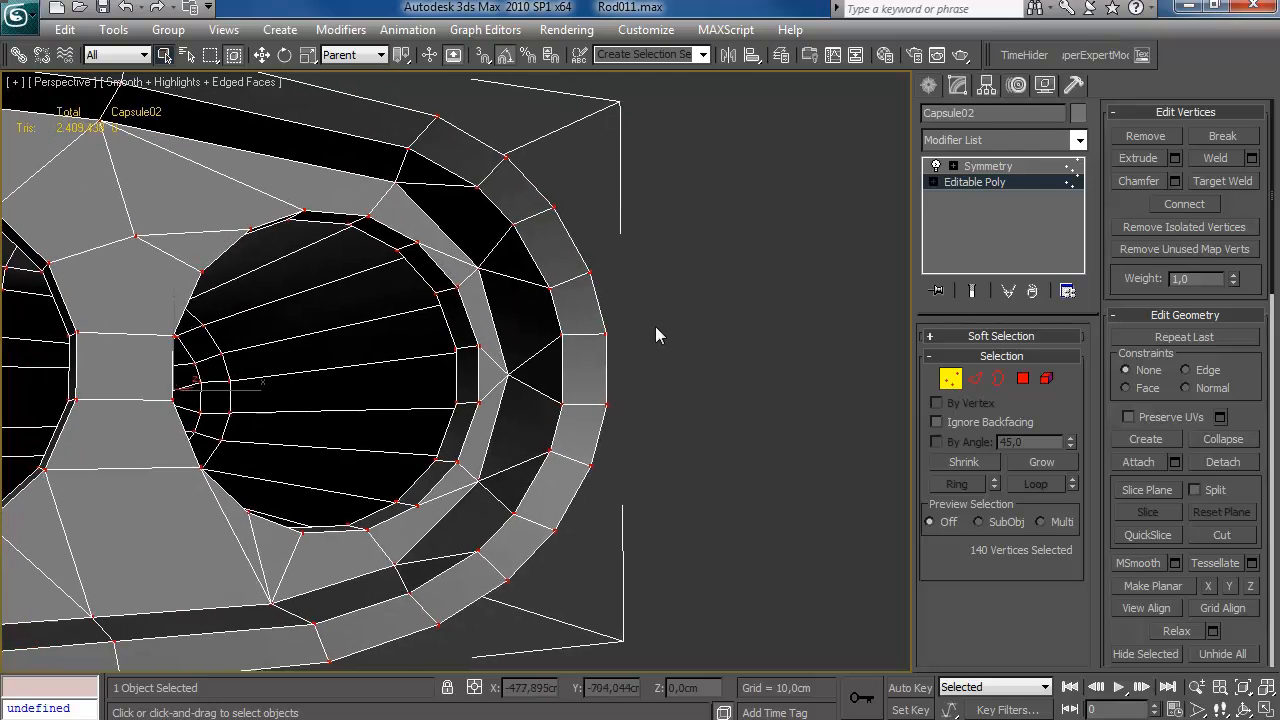
{"action": "key", "text": "2"}
{"action": "key", "text": "4"}
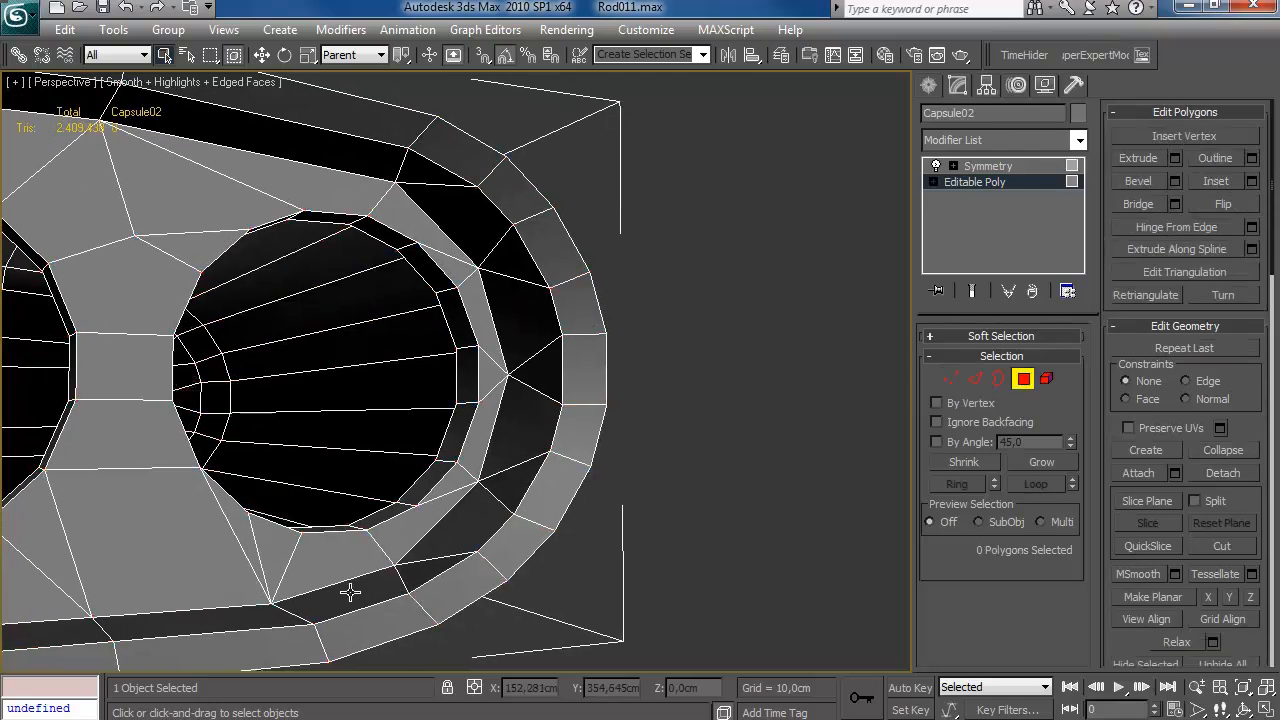
{"action": "key", "text": "Delete"}
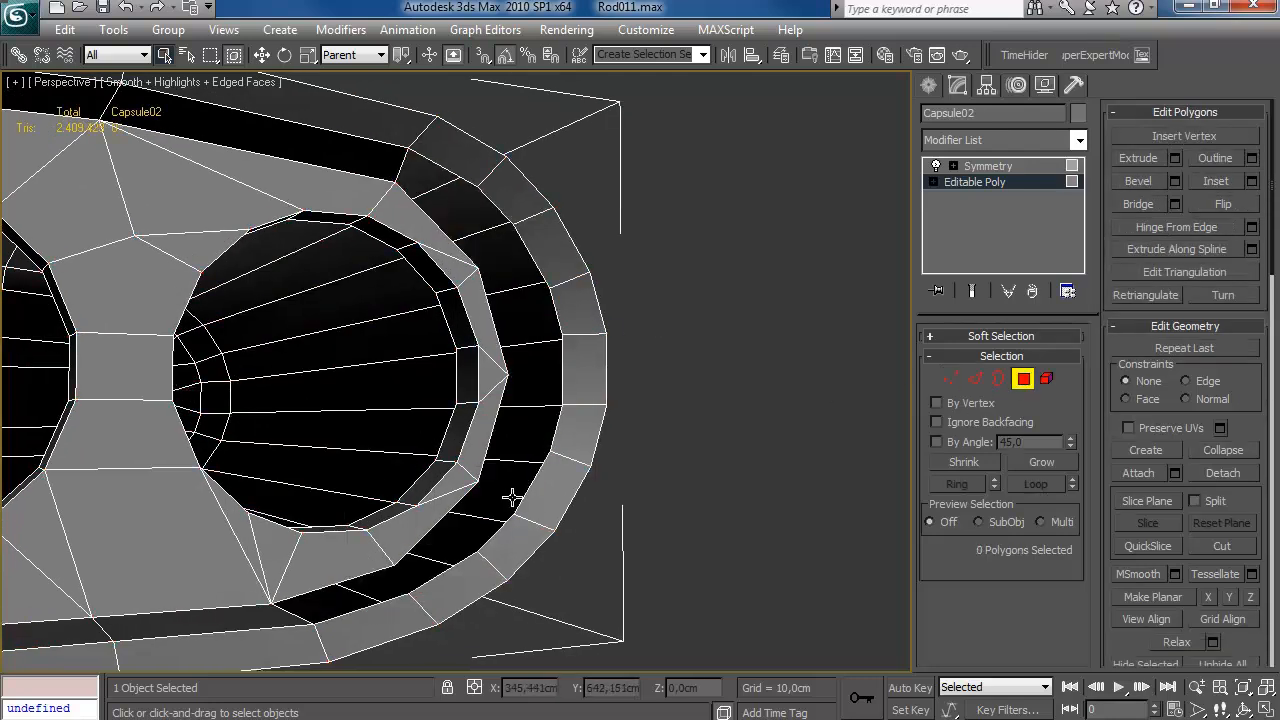
Extrude the ten open curved edges of the scoop's front rim back into the opening toward the face plate.
{"action": "key", "text": "2"}
{"action": "left_click", "coordinate": [343, 614]}
{"action": "key", "text": "alt+l"}
{"action": "middle_click_drag", "start_coordinate": [444, 478], "coordinate": [357, 394], "text": "alt"}
{"action": "scroll", "coordinate": [350, 385], "scroll_direction": "down", "scroll_amount": 6}
{"action": "left_click_drag", "start_coordinate": [284, 260], "coordinate": [469, 470]}
{"action": "middle_click_drag", "start_coordinate": [517, 405], "coordinate": [507, 508]}
{"action": "scroll", "coordinate": [500, 459], "scroll_direction": "up", "scroll_amount": 6}
{"action": "left_click", "coordinate": [465, 507], "text": "ctrl"}
{"action": "key", "text": "w"}
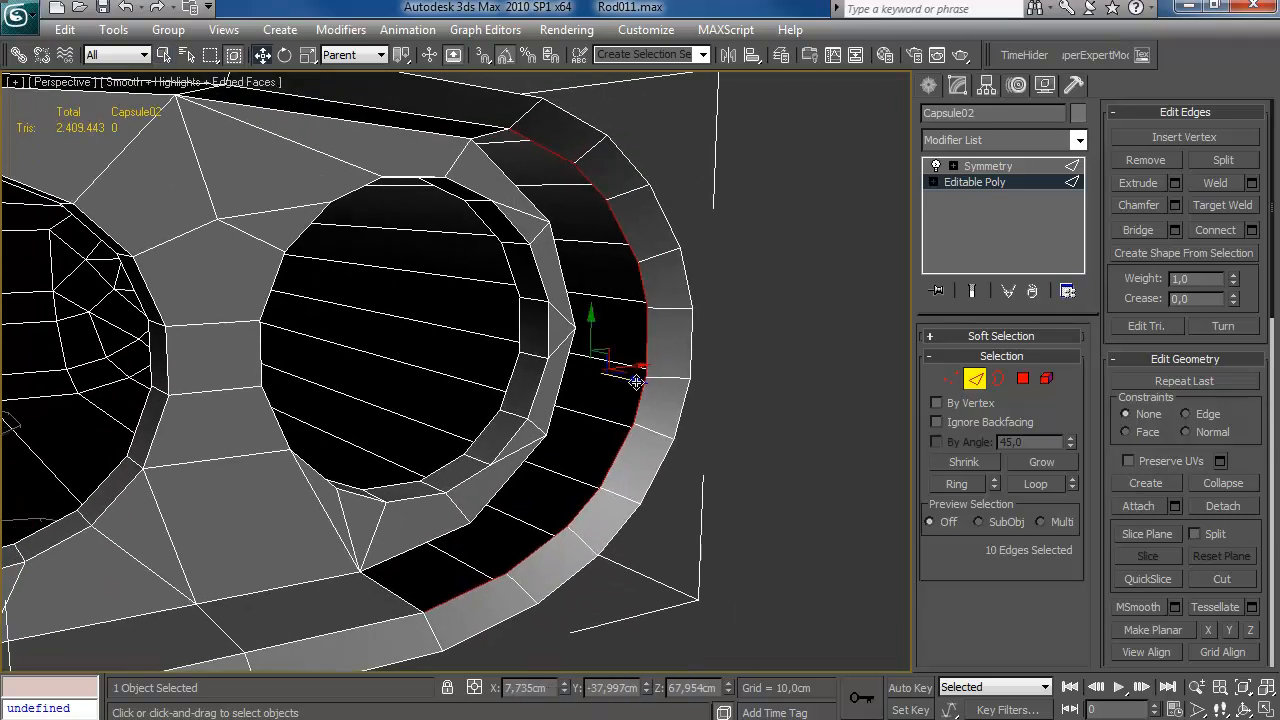
{"action": "left_click_drag", "start_coordinate": [636, 382], "coordinate": [563, 378]}
{"action": "middle_click_drag", "start_coordinate": [594, 399], "coordinate": [593, 377], "text": "alt"}
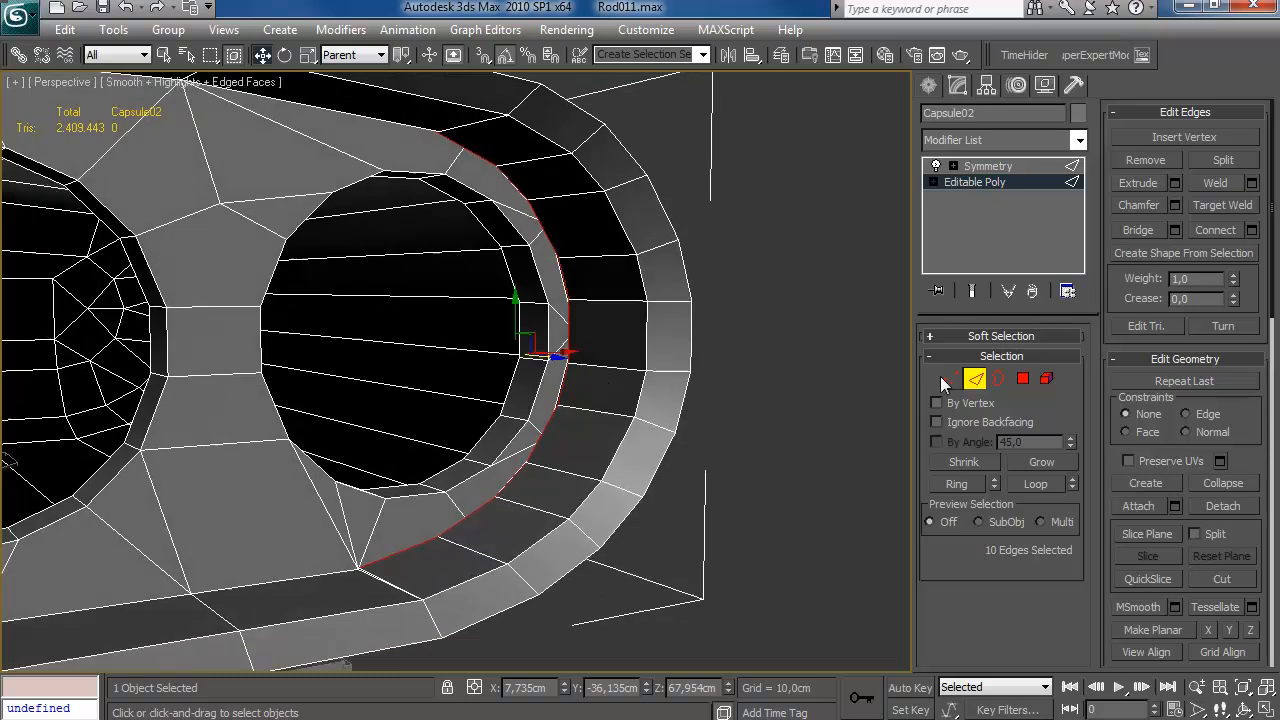
Snap the extruded rim edges to the face plate's corner vertices and weld the overlapping vertices.
{"action": "left_click", "coordinate": [949, 379]}
{"action": "left_click", "coordinate": [445, 134]}
{"action": "left_click", "coordinate": [974, 379]}
{"action": "left_click_drag", "start_coordinate": [555, 358], "coordinate": [574, 368]}
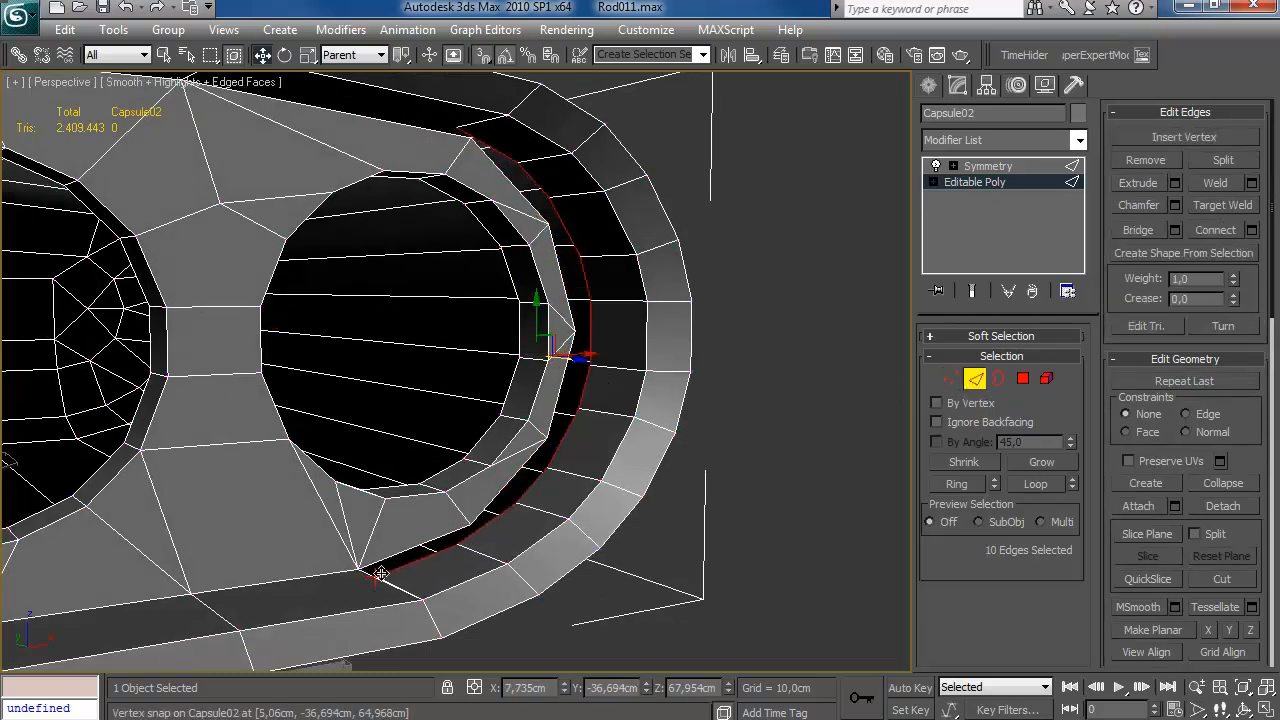
{"action": "left_click_drag", "start_coordinate": [381, 574], "coordinate": [361, 568]}
{"action": "key", "text": "1"}
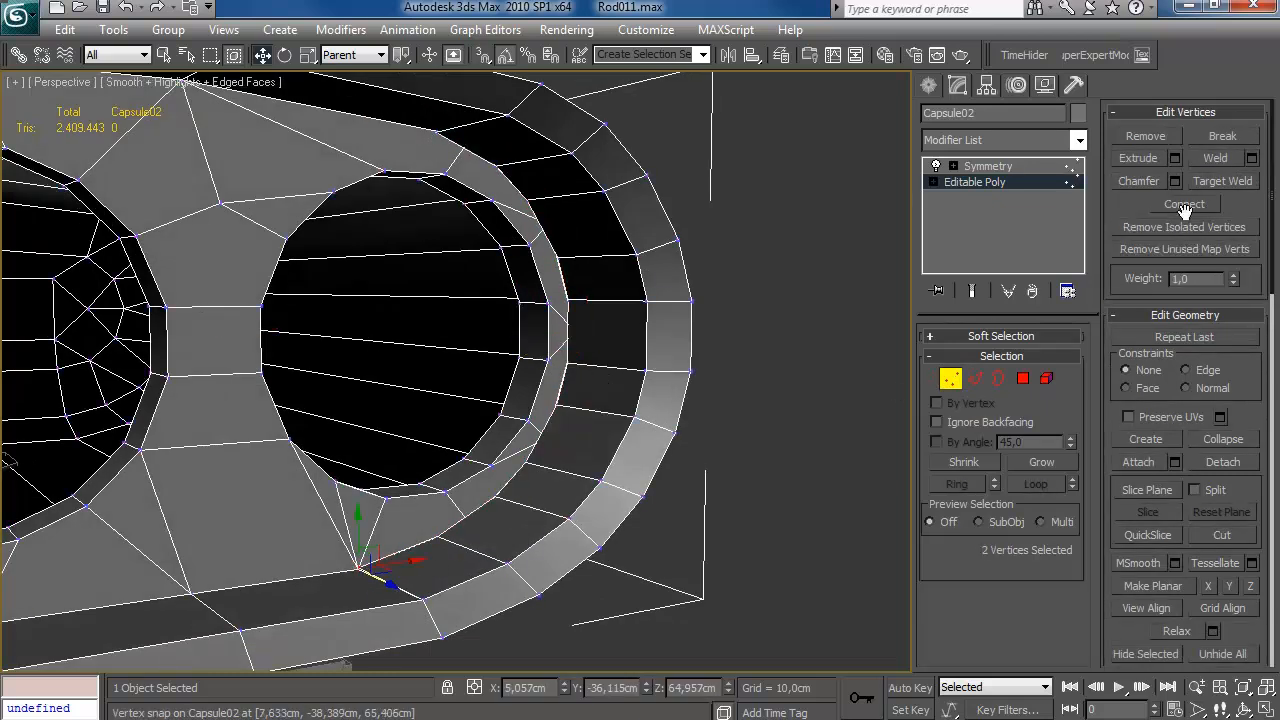
{"action": "left_click", "coordinate": [1251, 158]}
{"action": "left_click", "coordinate": [826, 351]}
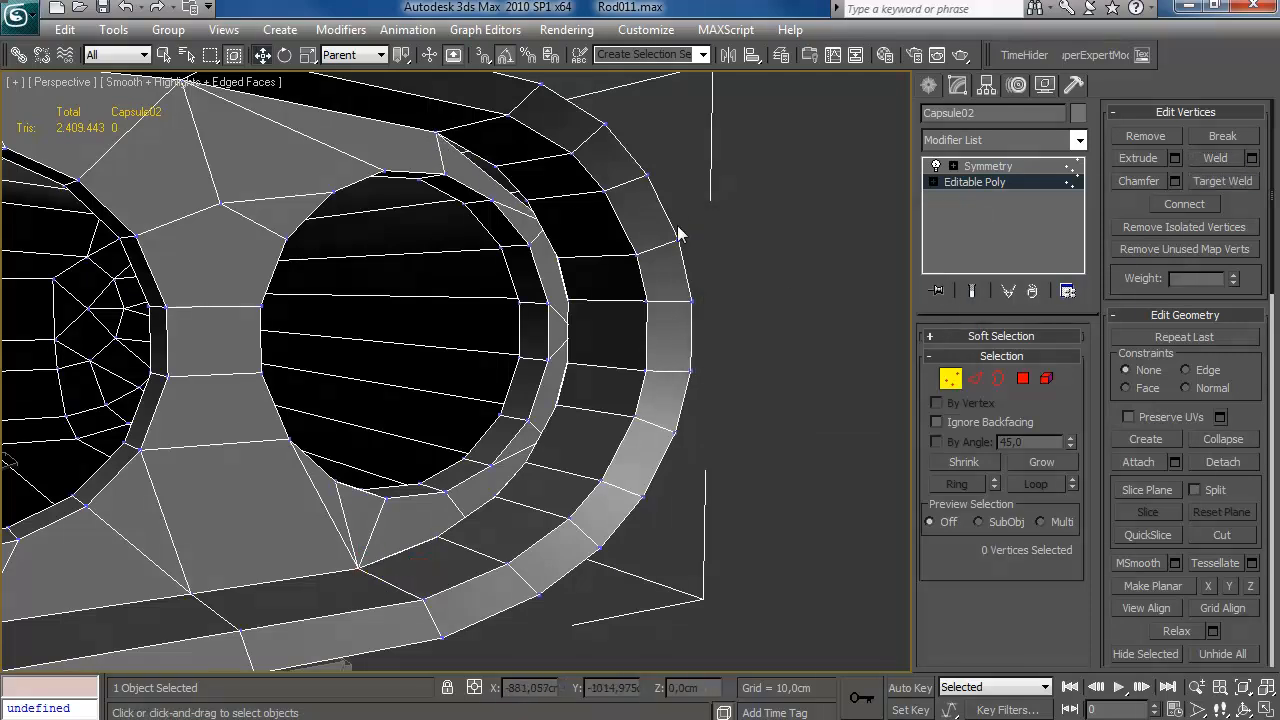
Delete the narrow polygons beside the outer intake hole and bridge the hole's edges to the new rim edges.
{"action": "key", "text": "2"}
{"action": "key", "text": "4"}
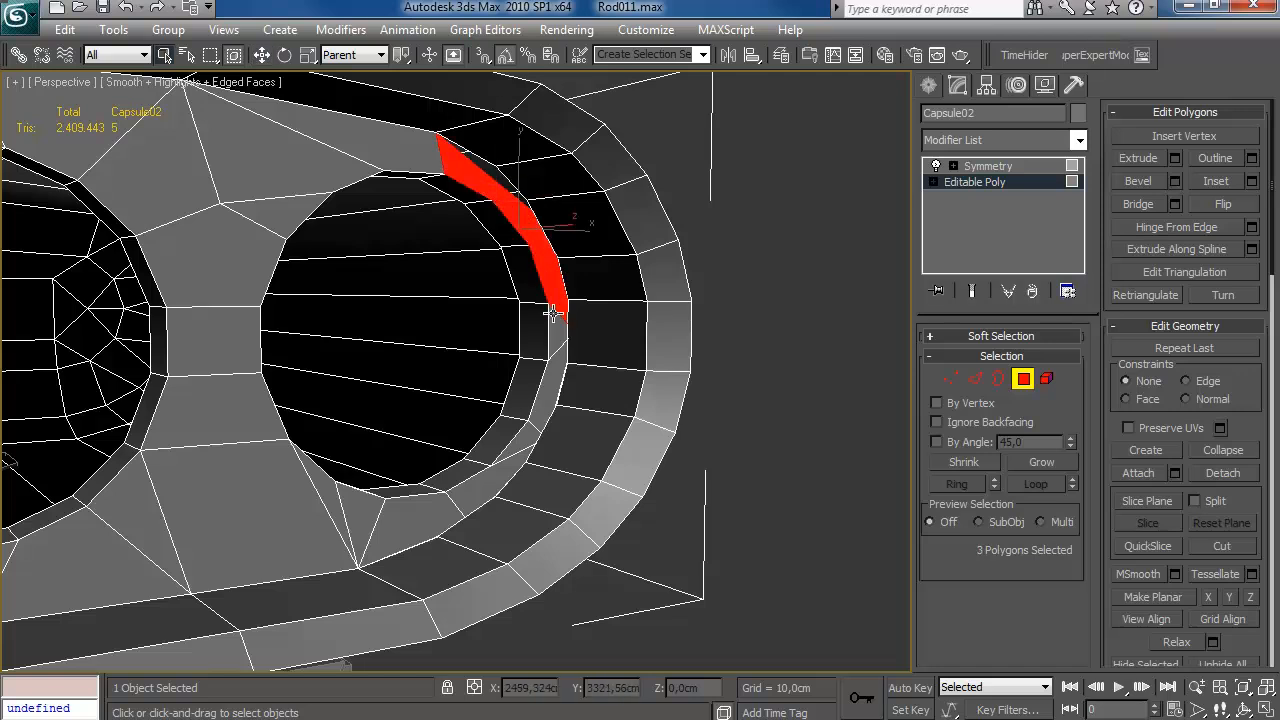
{"action": "key", "text": "Delete"}
{"action": "left_click", "coordinate": [975, 379]}
{"action": "left_click", "coordinate": [551, 320]}
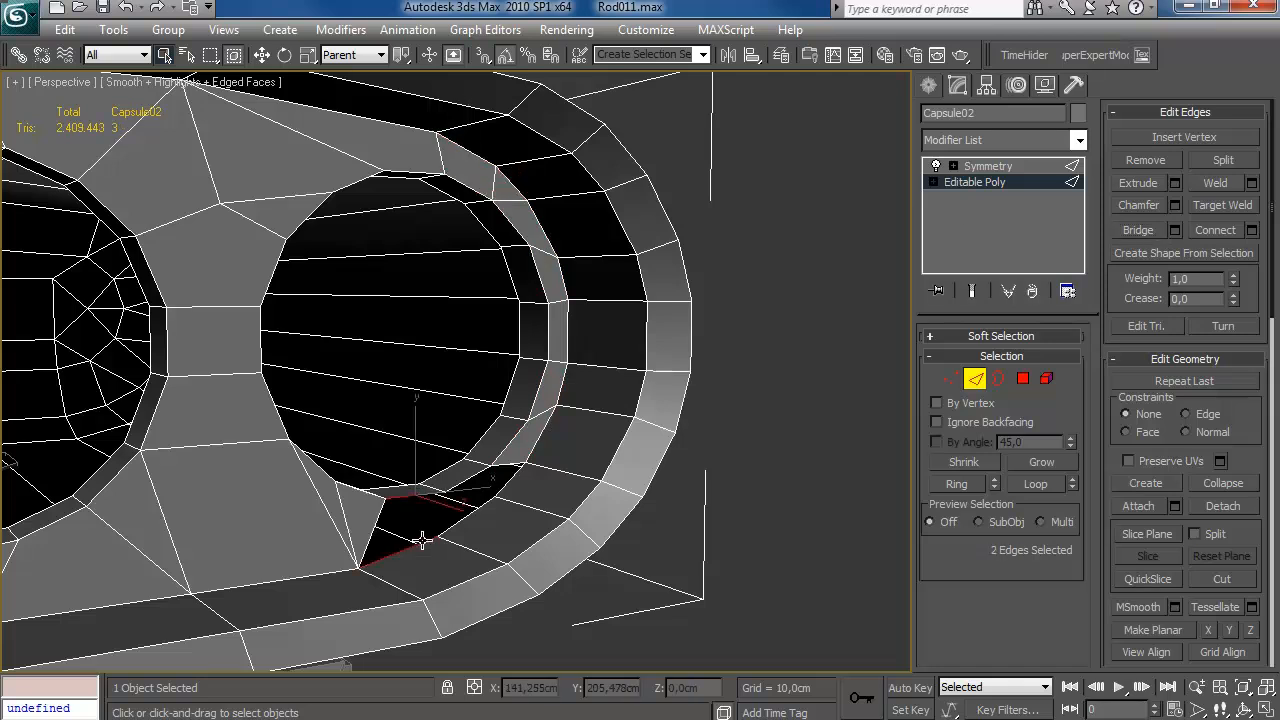
{"action": "left_click", "coordinate": [1149, 230]}
Try making the face plate polygons planar along Y, undo it, and make them planar along Z instead.
{"action": "middle_click_drag", "start_coordinate": [762, 355], "coordinate": [700, 385], "text": "alt"}
{"action": "key", "text": "4"}
{"action": "left_click", "coordinate": [419, 381]}
{"action": "left_click", "coordinate": [1224, 598]}
{"action": "key", "text": "ctrl+z"}
{"action": "left_click", "coordinate": [1251, 600]}
{"action": "scroll", "coordinate": [621, 418], "scroll_direction": "down", "scroll_amount": 5}
{"action": "middle_click_drag", "start_coordinate": [621, 418], "coordinate": [623, 445], "text": "alt"}
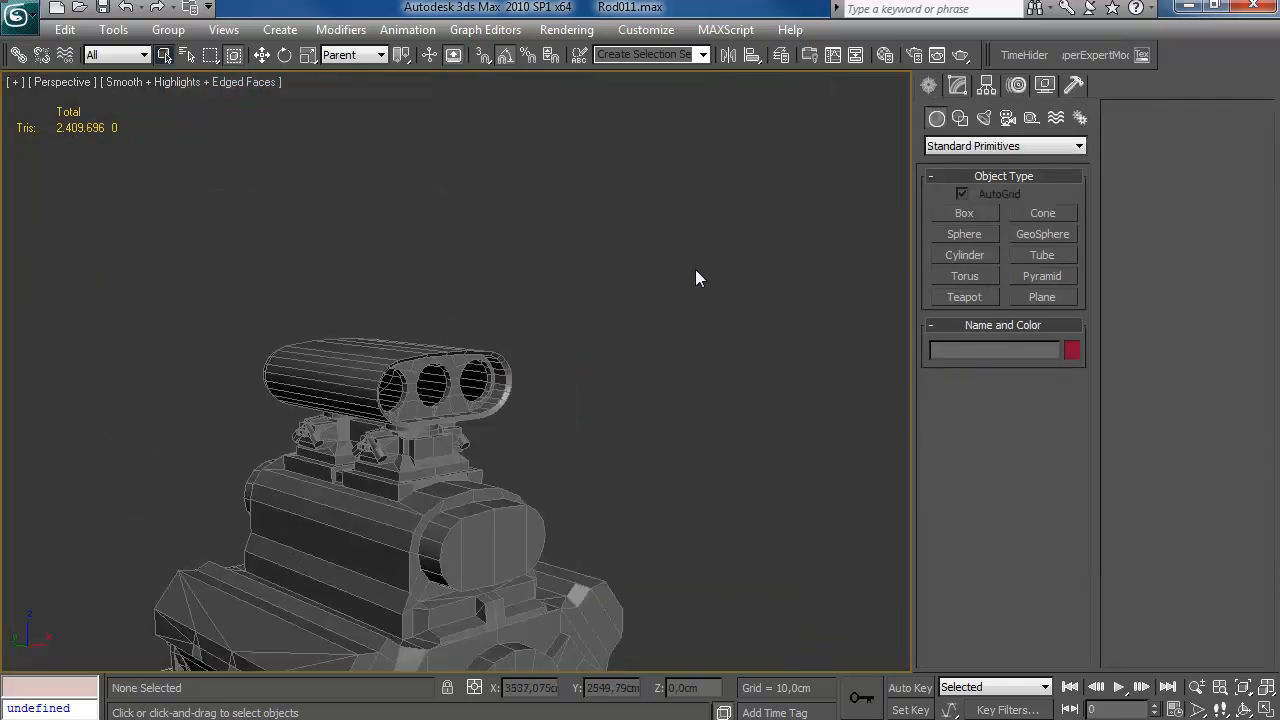
Reposition the vertices along the scoop's top surface slightly sideways to even out its shape, and finish vertex editing.
{"action": "middle_click_drag", "start_coordinate": [695, 269], "coordinate": [734, 316], "text": "alt"}
{"action": "left_click", "coordinate": [440, 268]}
{"action": "left_click", "coordinate": [957, 85]}
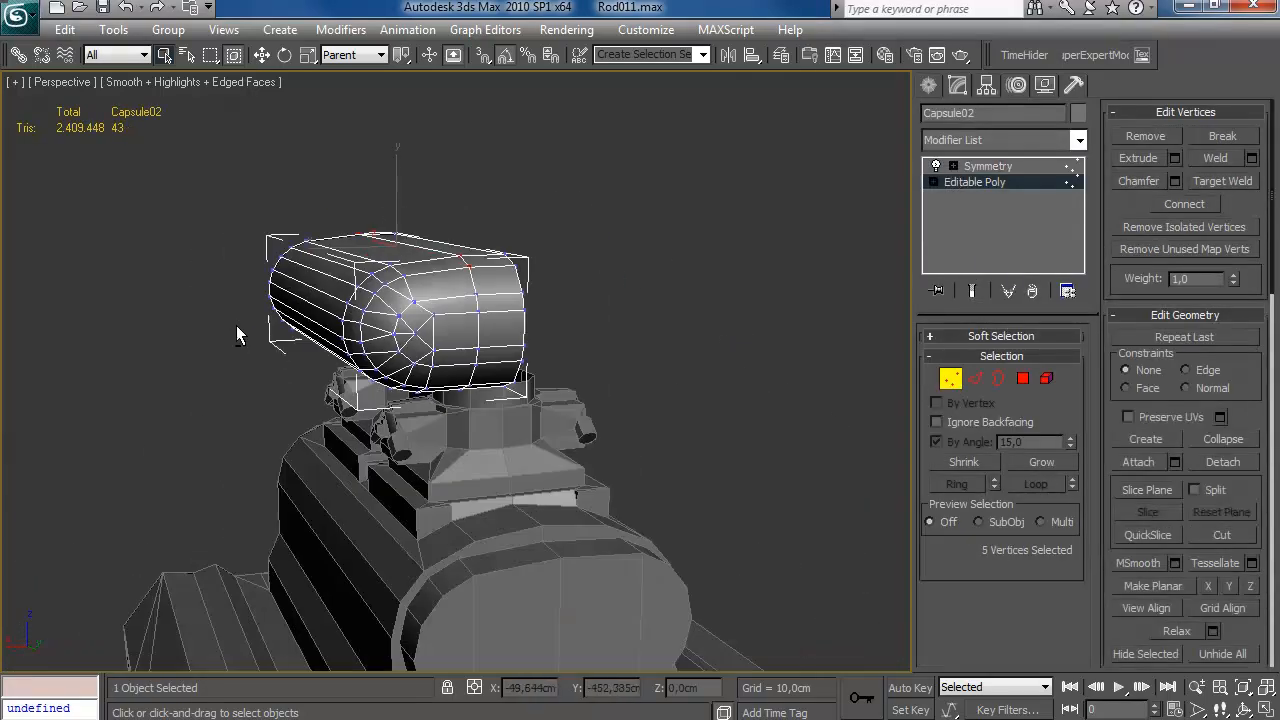
{"action": "middle_click_drag", "start_coordinate": [236, 325], "coordinate": [323, 325], "text": "alt"}
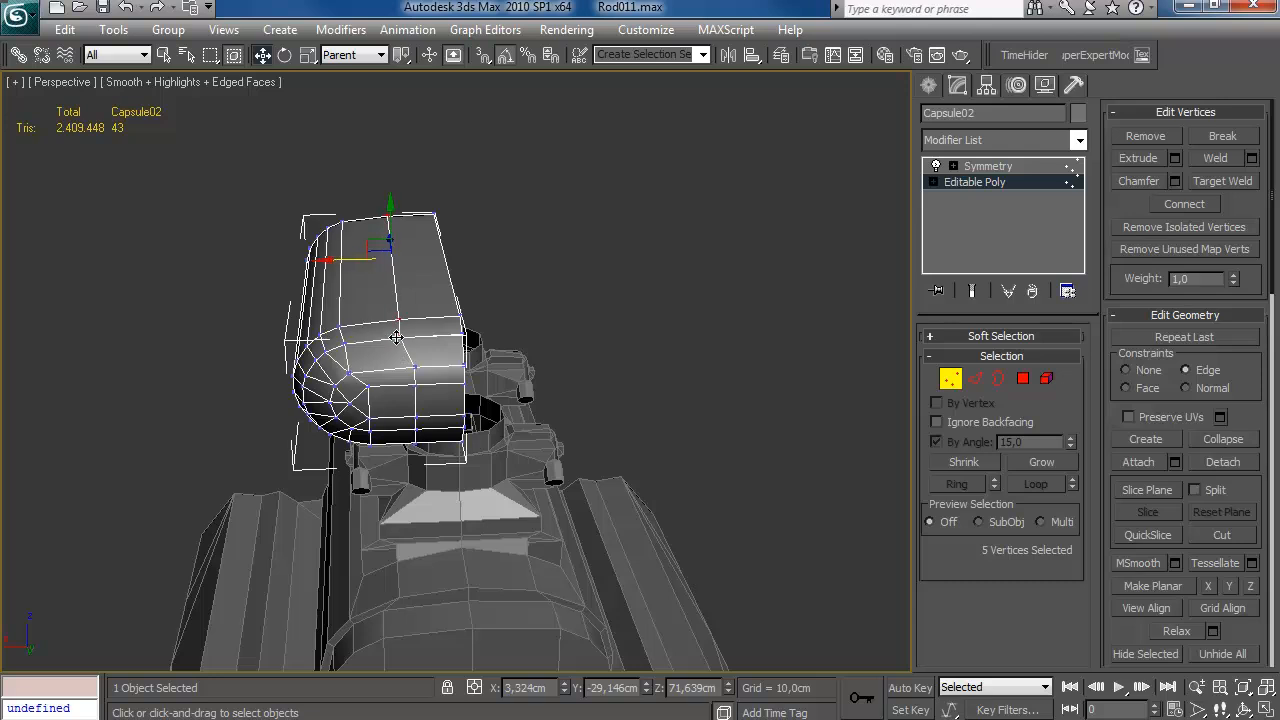
{"action": "left_click_drag", "start_coordinate": [397, 339], "coordinate": [402, 339]}
{"action": "middle_click_drag", "start_coordinate": [402, 339], "coordinate": [658, 280], "text": "alt"}
{"action": "scroll", "coordinate": [577, 275], "scroll_direction": "down", "scroll_amount": 4}
{"action": "middle_click_drag", "start_coordinate": [540, 290], "coordinate": [465, 294]}
{"action": "middle_click_drag", "start_coordinate": [465, 294], "coordinate": [460, 351]}
{"action": "scroll", "coordinate": [460, 351], "scroll_direction": "up", "scroll_amount": 3}
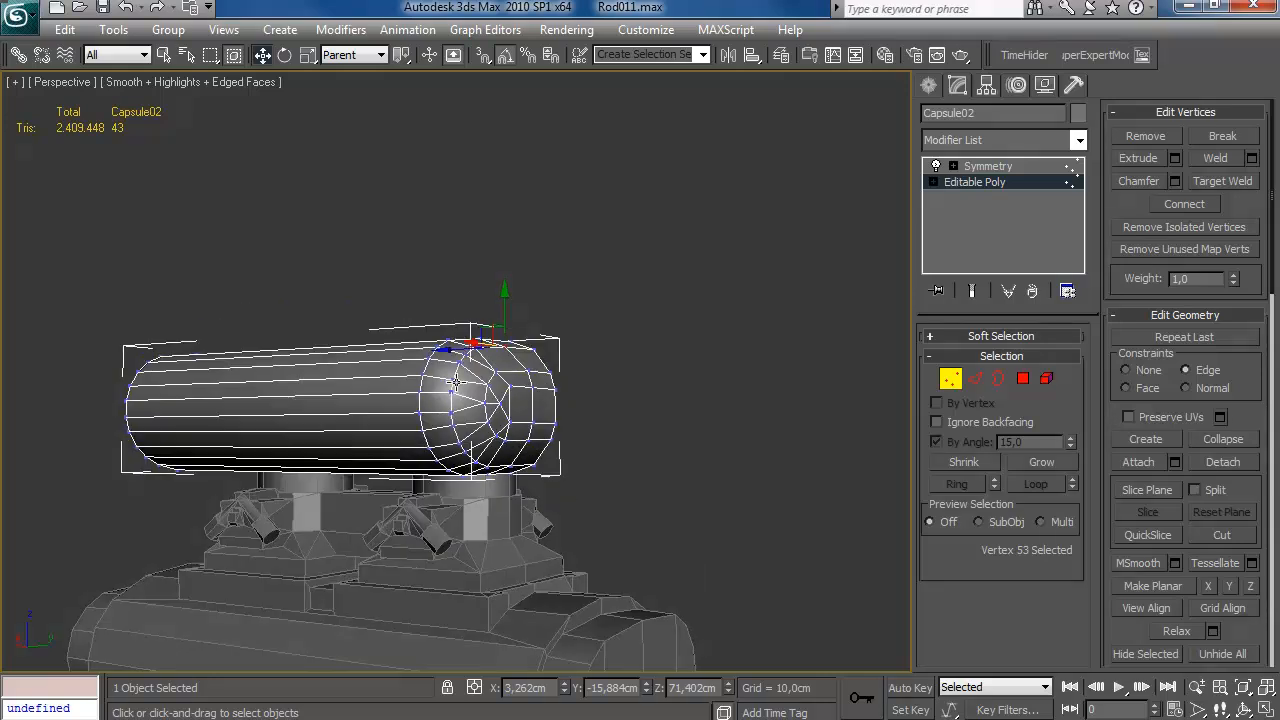
{"action": "middle_click_drag", "start_coordinate": [447, 410], "coordinate": [511, 415], "text": "alt"}
{"action": "scroll", "coordinate": [580, 427], "scroll_direction": "up", "scroll_amount": 4}
{"action": "scroll", "coordinate": [583, 414], "scroll_direction": "down", "scroll_amount": 5}
{"action": "key", "text": "1"}
{"action": "left_click", "coordinate": [585, 415]}
Show the HPEngine layer and examine the blower's front cover and pulley against the low-poly body.
{"action": "scroll", "coordinate": [546, 366], "scroll_direction": "up", "scroll_amount": 3}
{"action": "scroll", "coordinate": [511, 415], "scroll_direction": "down", "scroll_amount": 4}
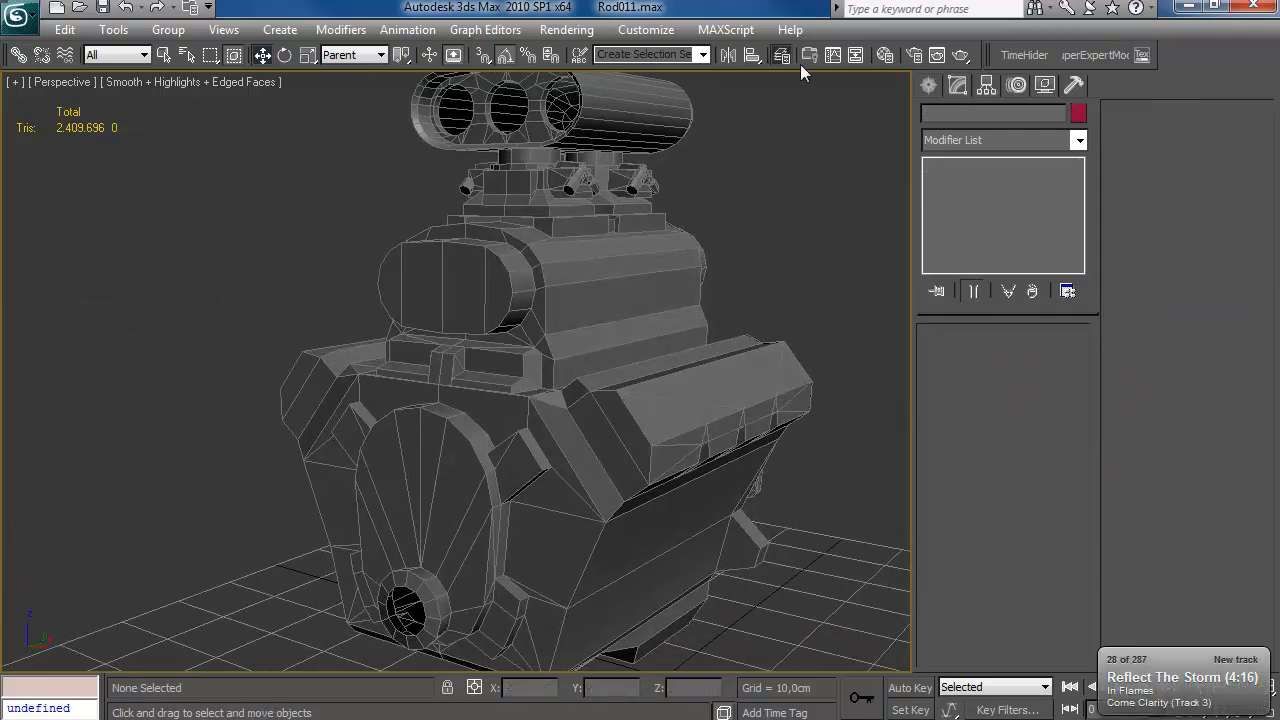
{"action": "left_click", "coordinate": [808, 55]}
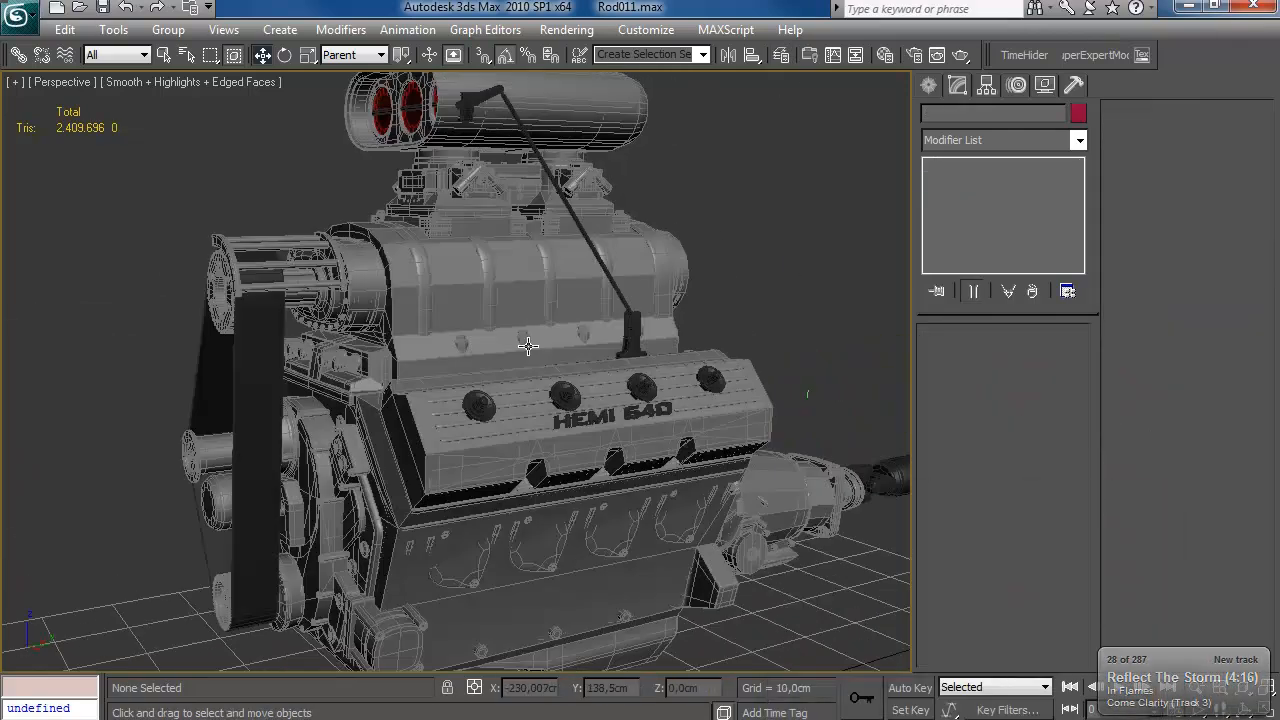
{"action": "middle_click_drag", "start_coordinate": [528, 346], "coordinate": [580, 366], "text": "alt"}
{"action": "scroll", "coordinate": [580, 366], "scroll_direction": "up", "scroll_amount": 3}
{"action": "left_click", "coordinate": [430, 314]}
{"action": "middle_click_drag", "start_coordinate": [430, 314], "coordinate": [544, 343], "text": "alt"}
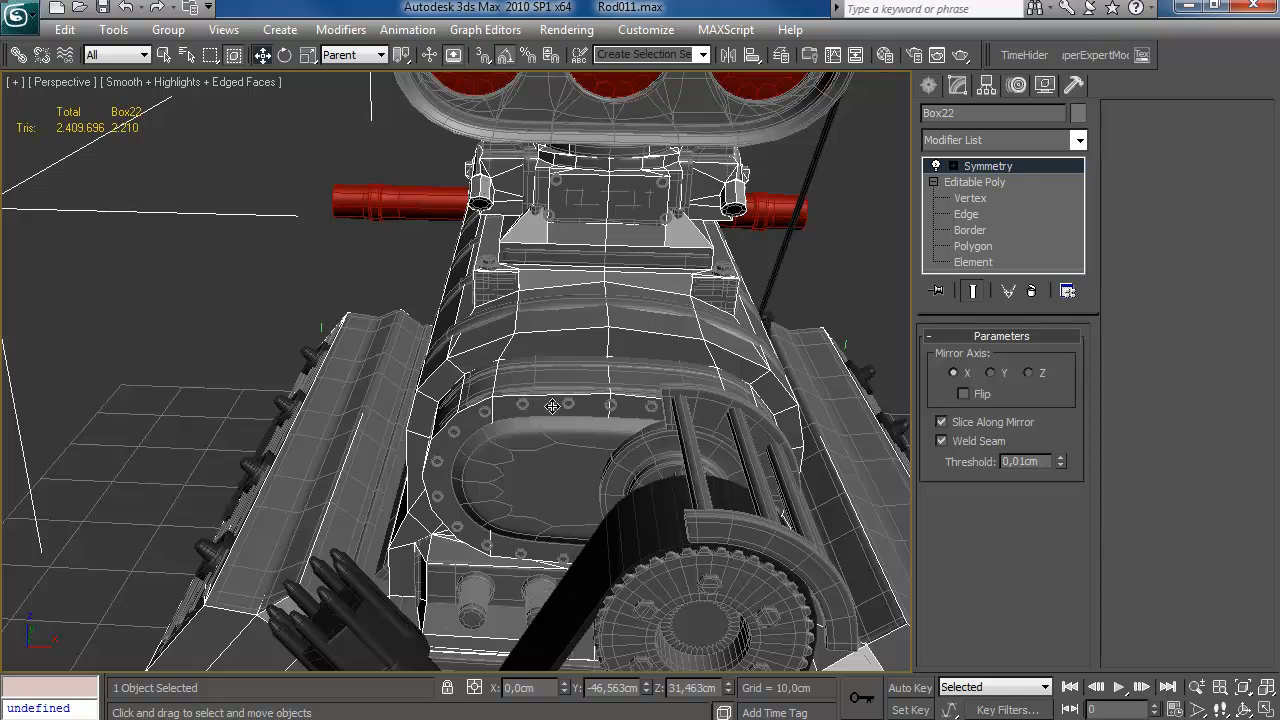
{"action": "middle_click_drag", "start_coordinate": [567, 406], "coordinate": [525, 388], "text": "alt"}
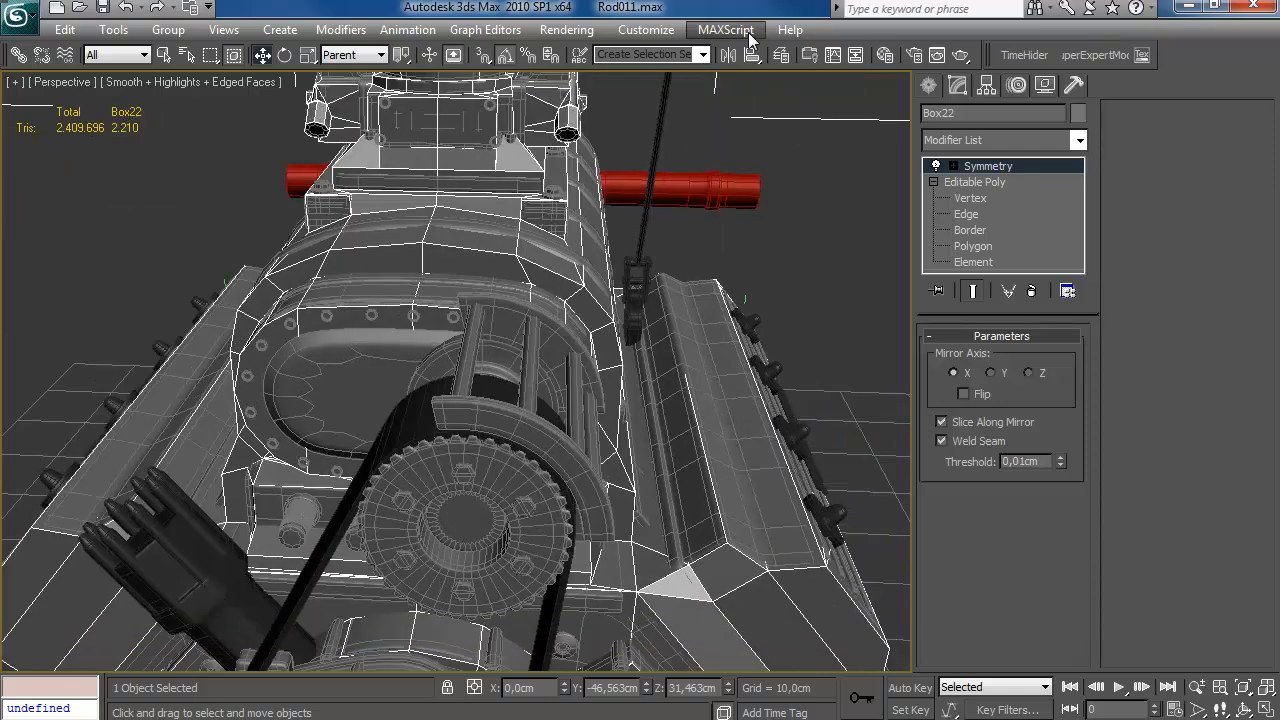
Detach a copy of the belt guard's arcs and crossbars from the blower's high-poly front cover as a separate object.
{"action": "left_click", "coordinate": [781, 55]}
{"action": "left_click", "coordinate": [956, 597]}
{"action": "left_click", "coordinate": [956, 597]}
{"action": "left_click", "coordinate": [850, 400]}
{"action": "left_click", "coordinate": [574, 358]}
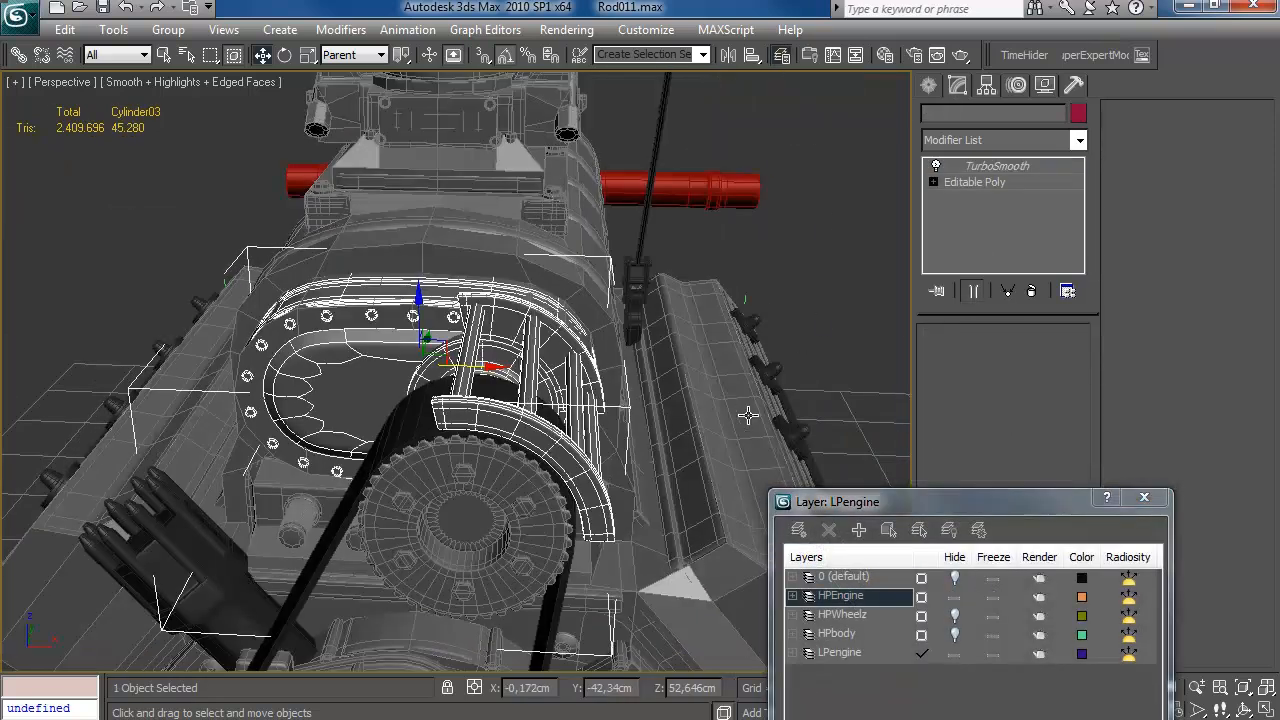
{"action": "left_click", "coordinate": [965, 182]}
{"action": "left_click", "coordinate": [1047, 379]}
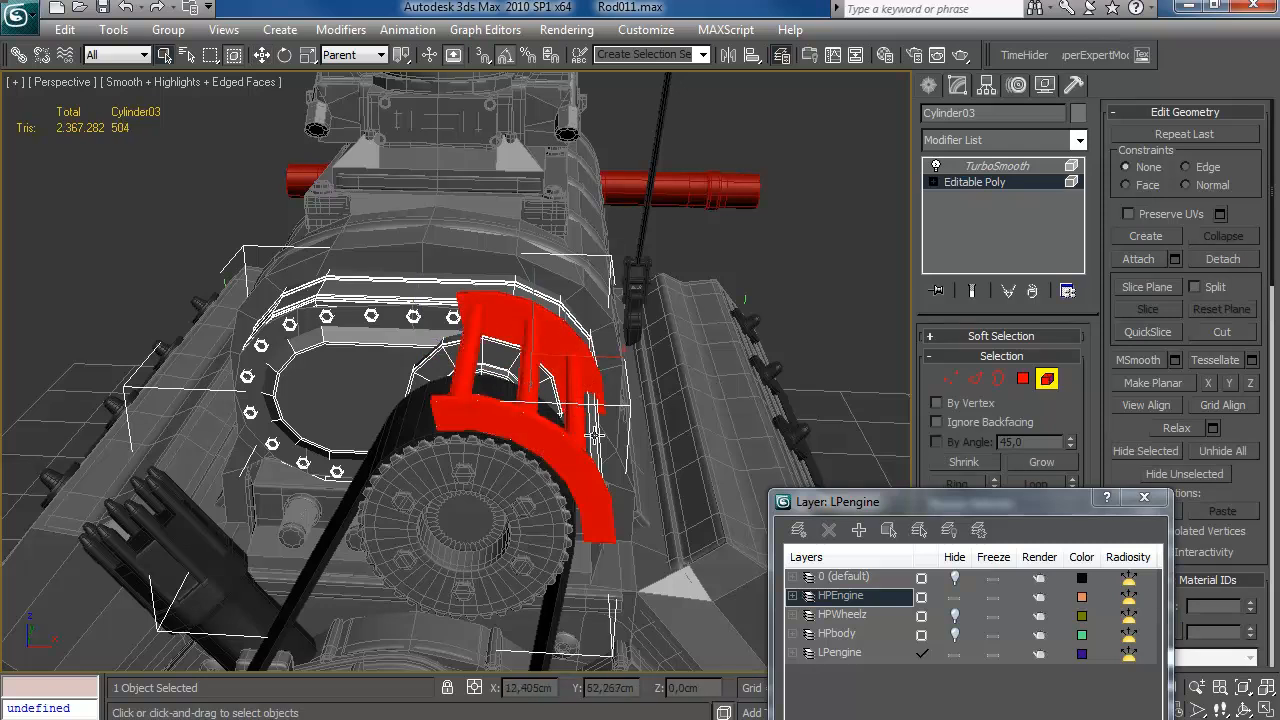
{"action": "left_click", "coordinate": [1240, 260]}
{"action": "left_click", "coordinate": [886, 297]}
Move the detached belt guard to the LPengine layer and hide the HPEngine layer.
{"action": "left_click", "coordinate": [993, 597]}
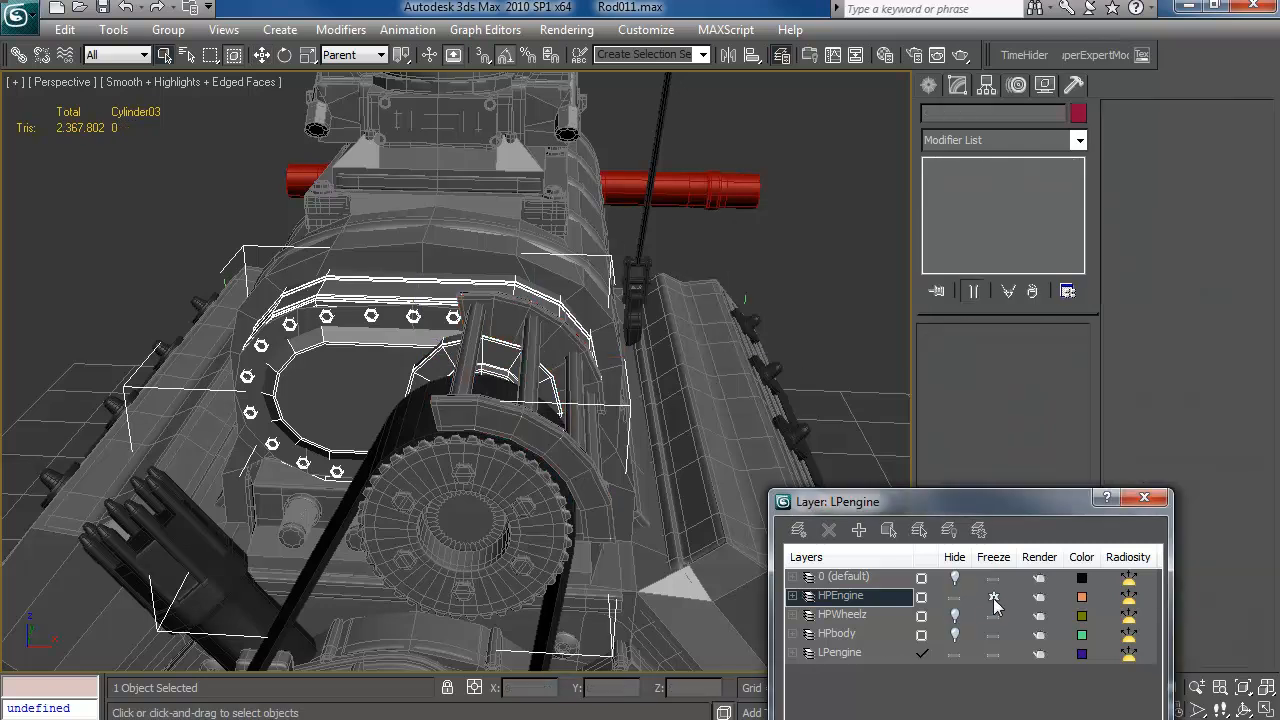
{"action": "left_click", "coordinate": [554, 347]}
{"action": "left_click", "coordinate": [993, 597]}
{"action": "left_click", "coordinate": [573, 347]}
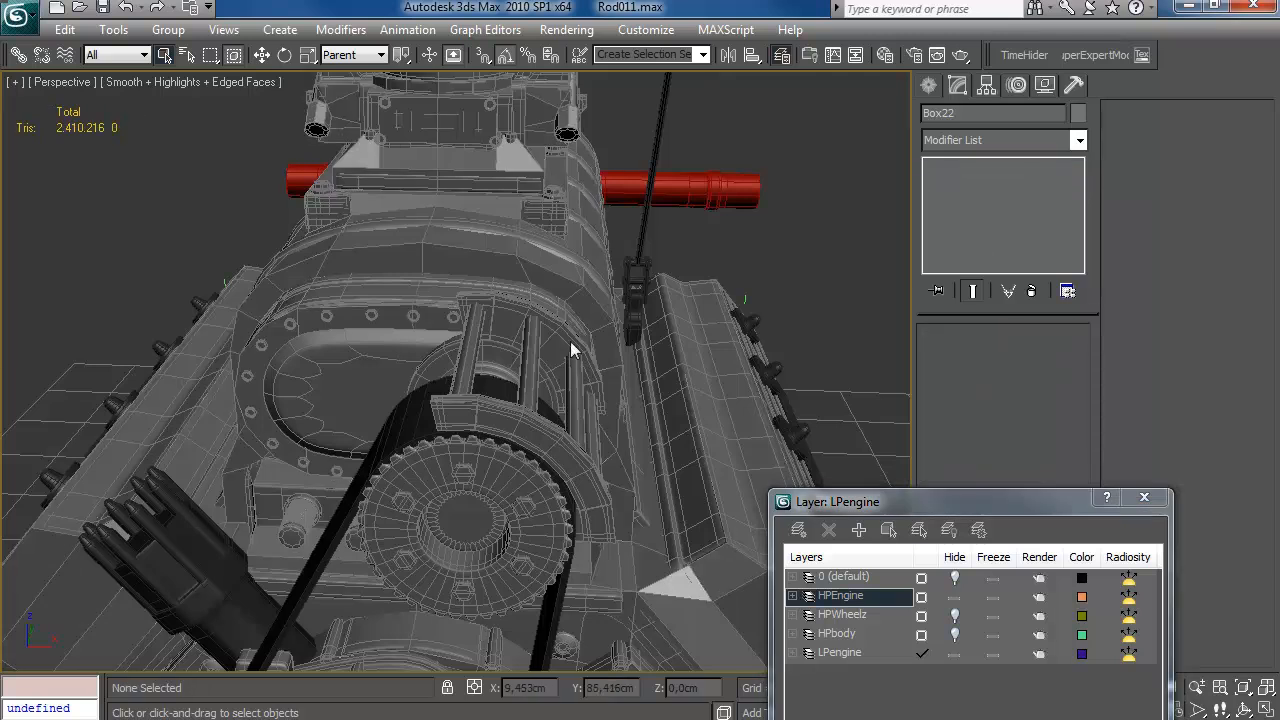
{"action": "left_click", "coordinate": [574, 344]}
{"action": "left_click", "coordinate": [840, 652]}
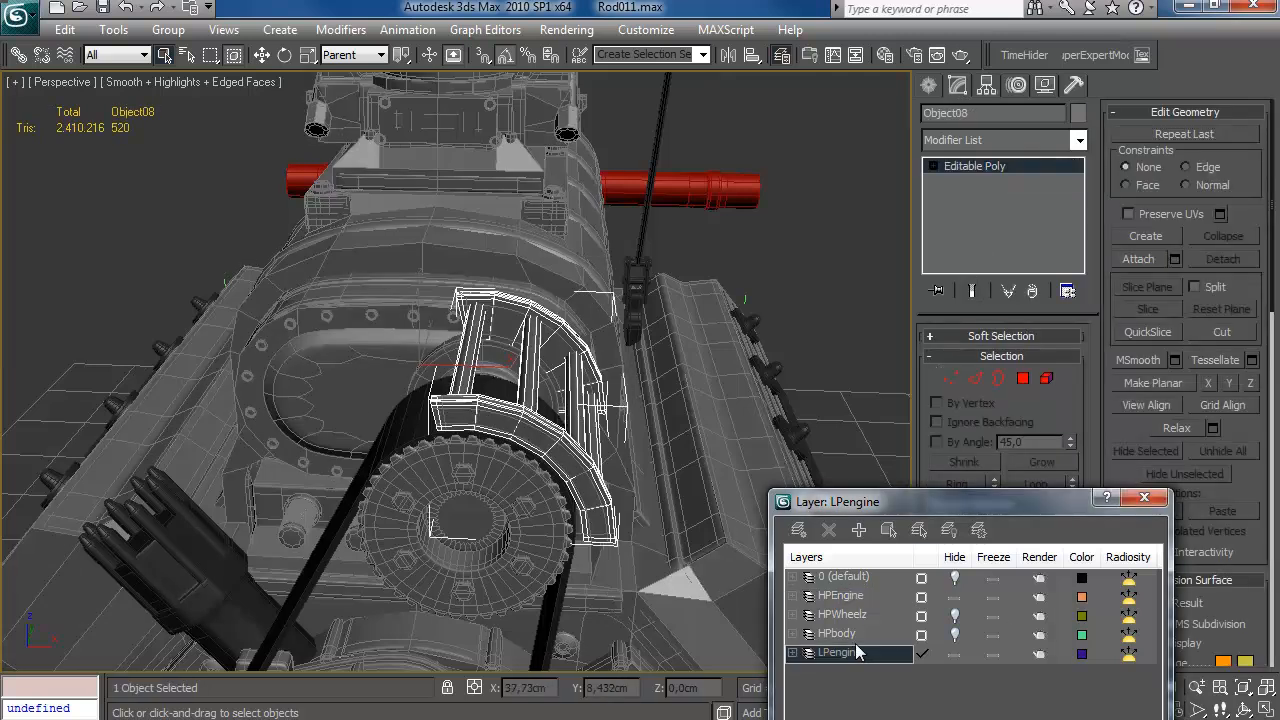
{"action": "left_click", "coordinate": [954, 598]}
{"action": "left_click", "coordinate": [1144, 497]}
Remove the surplus edge loops along the two curved arcs of the belt guard.
{"action": "middle_click_drag", "start_coordinate": [720, 400], "coordinate": [780, 360], "text": "alt"}
{"action": "left_click", "coordinate": [997, 379]}
{"action": "left_click", "coordinate": [975, 379]}
{"action": "middle_click_drag", "start_coordinate": [600, 480], "coordinate": [536, 462], "text": "alt"}
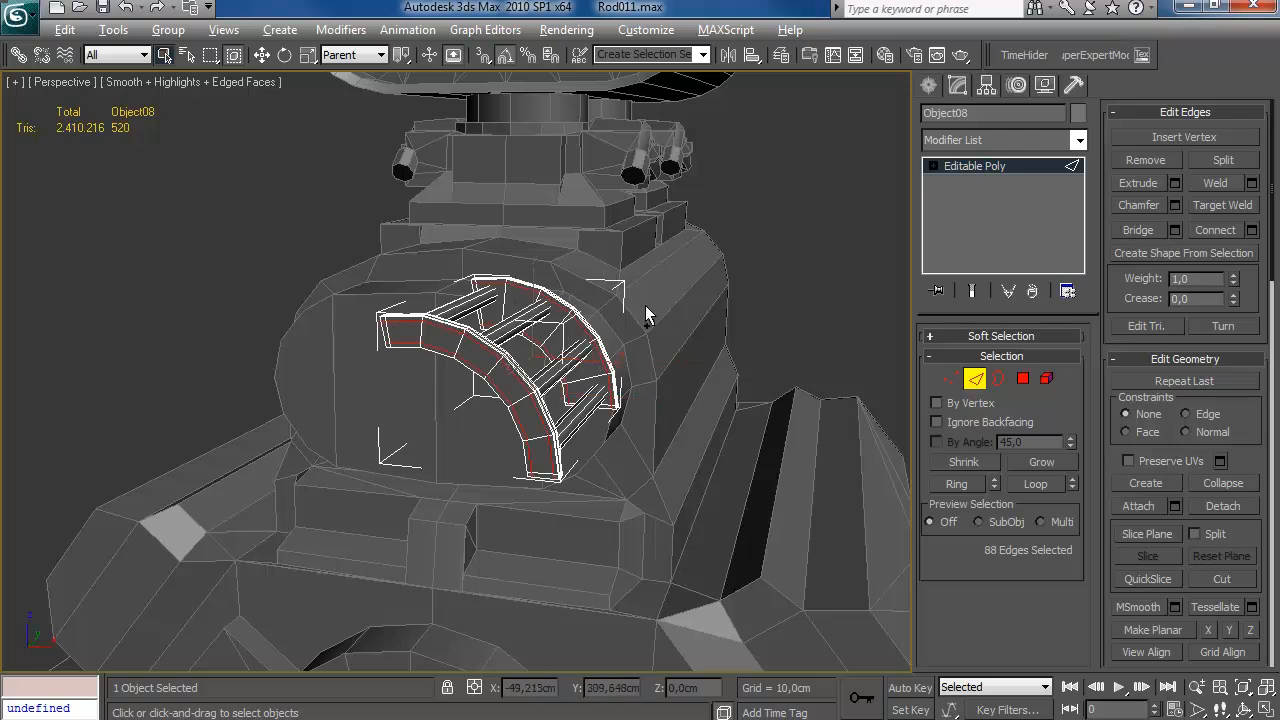
{"action": "scroll", "coordinate": [549, 384], "scroll_direction": "up", "scroll_amount": 5}
{"action": "middle_click_drag", "start_coordinate": [709, 429], "coordinate": [190, 470]}
{"action": "left_click", "coordinate": [155, 494], "text": "ctrl"}
{"action": "left_click", "coordinate": [177, 505], "text": "ctrl"}
{"action": "key", "text": "alt+l"}
{"action": "key", "text": "ctrl+BackSpace"}
Select the surplus edges on the guard's crossbars, extend them to loops and remove them.
{"action": "middle_click_drag", "start_coordinate": [298, 424], "coordinate": [757, 420]}
{"action": "left_click", "coordinate": [762, 418]}
{"action": "middle_click_drag", "start_coordinate": [240, 402], "coordinate": [843, 332]}
{"action": "left_click", "coordinate": [642, 306], "text": "ctrl"}
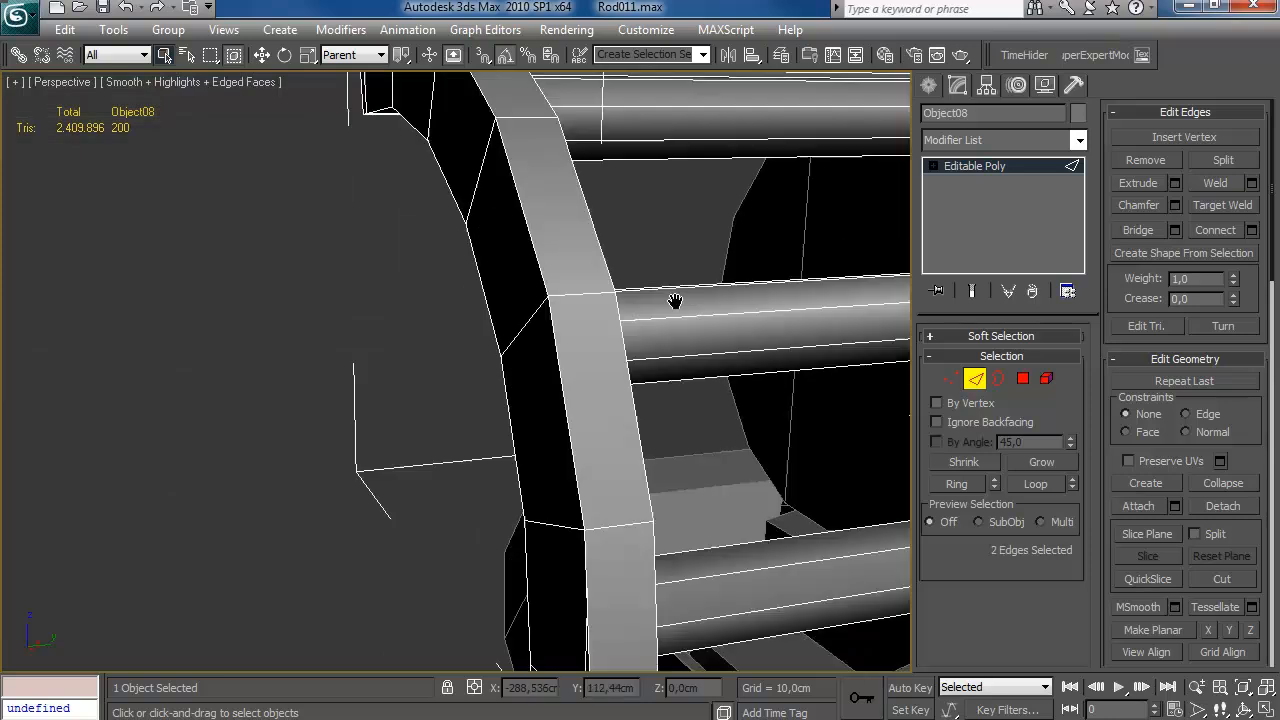
{"action": "middle_click_drag", "start_coordinate": [674, 300], "coordinate": [680, 560]}
{"action": "left_click", "coordinate": [336, 326], "text": "ctrl"}
{"action": "middle_click_drag", "start_coordinate": [640, 340], "coordinate": [200, 440]}
{"action": "left_click", "coordinate": [383, 458], "text": "ctrl"}
{"action": "key", "text": "alt+l"}
{"action": "key", "text": "ctrl+BackSpace"}
Examine the simplified belt guard's mesh from several angles in wireframe and shaded display, and finish polygon editing.
{"action": "scroll", "coordinate": [569, 296], "scroll_direction": "down", "scroll_amount": 5}
{"action": "mouse_move", "coordinate": [607, 346]}
{"action": "middle_mouse_down", "text": "alt"}
{"action": "mouse_move", "coordinate": [762, 292]}
{"action": "mouse_move", "coordinate": [619, 359]}
{"action": "mouse_move", "coordinate": [661, 328]}
{"action": "mouse_move", "coordinate": [548, 359]}
{"action": "mouse_move", "coordinate": [637, 317]}
{"action": "mouse_move", "coordinate": [439, 530]}
{"action": "mouse_move", "coordinate": [515, 499]}
{"action": "mouse_move", "coordinate": [437, 380]}
{"action": "mouse_move", "coordinate": [651, 391]}
{"action": "mouse_move", "coordinate": [572, 410]}
{"action": "middle_mouse_up", "text": "alt"}
{"action": "scroll", "coordinate": [619, 359], "scroll_direction": "up", "scroll_amount": 5}
{"action": "scroll", "coordinate": [619, 359], "scroll_direction": "down", "scroll_amount": 7}
{"action": "key", "text": "F3"}
{"action": "scroll", "coordinate": [637, 317], "scroll_direction": "up", "scroll_amount": 7}
{"action": "key", "text": "4"}
{"action": "key", "text": "ctrl+a"}
{"action": "left_click", "coordinate": [486, 529]}
{"action": "scroll", "coordinate": [486, 529], "scroll_direction": "down", "scroll_amount": 7}
{"action": "left_click", "coordinate": [450, 500]}
{"action": "key", "text": "F3"}
{"action": "key", "text": "4"}
Show the high-poly engine and draw a 12-sided cylinder on the blower pulley's centre in the front view, about 3.27 cm in radius.
{"action": "scroll", "coordinate": [572, 410], "scroll_direction": "down", "scroll_amount": 8}
{"action": "left_click", "coordinate": [518, 394]}
{"action": "middle_click_drag", "start_coordinate": [660, 338], "coordinate": [632, 345]}
{"action": "scroll", "coordinate": [608, 333], "scroll_direction": "up", "scroll_amount": 4}
{"action": "left_click", "coordinate": [781, 55]}
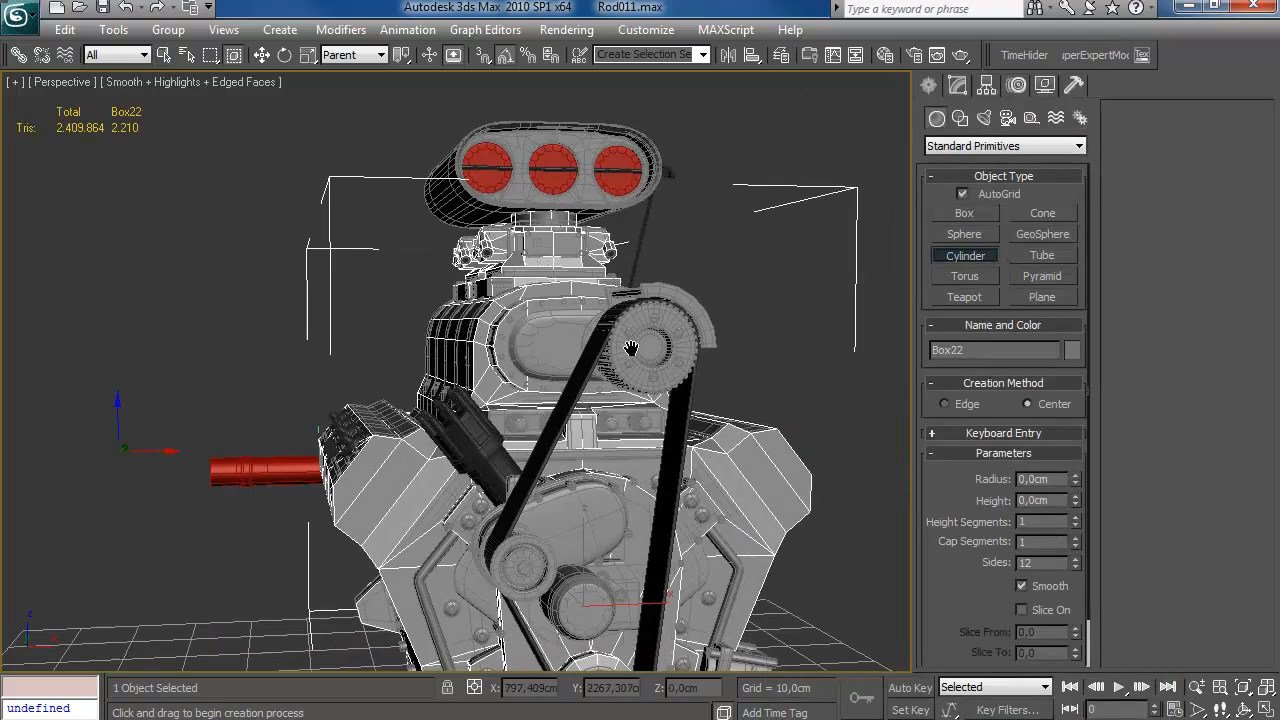
{"action": "middle_click_drag", "start_coordinate": [631, 348], "coordinate": [410, 377]}
{"action": "scroll", "coordinate": [408, 378], "scroll_direction": "up", "scroll_amount": 4}
{"action": "key", "text": "alt+w"}
{"action": "middle_click", "coordinate": [190, 210]}
{"action": "key", "text": "alt+w"}
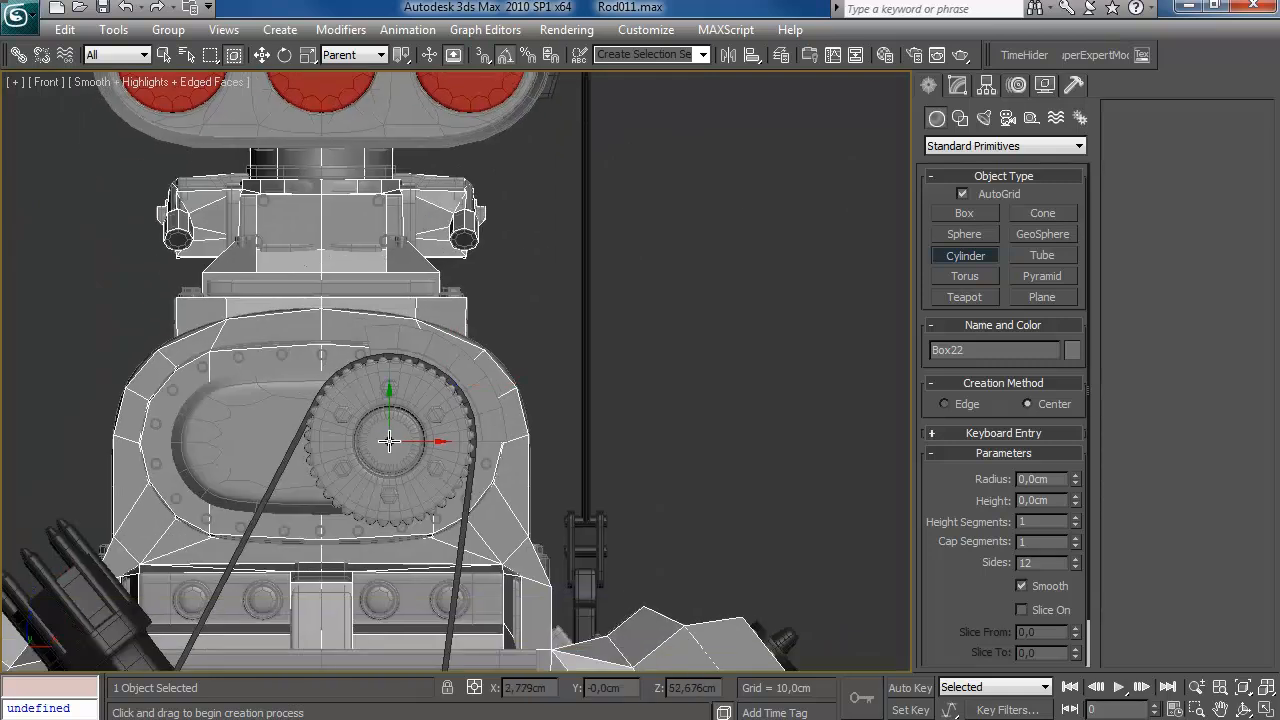
{"action": "left_click", "coordinate": [423, 150]}
{"action": "right_click", "coordinate": [423, 150]}
Set the cylinder's radius to 2.979 cm, height to 0.969 cm and sides to 16 to match the pulley's base.
{"action": "key", "text": "alt+w"}
{"action": "middle_click", "coordinate": [734, 491]}
{"action": "key", "text": "alt+w"}
{"action": "middle_click_drag", "start_coordinate": [734, 491], "coordinate": [450, 388], "text": "alt"}
{"action": "left_click", "coordinate": [957, 85]}
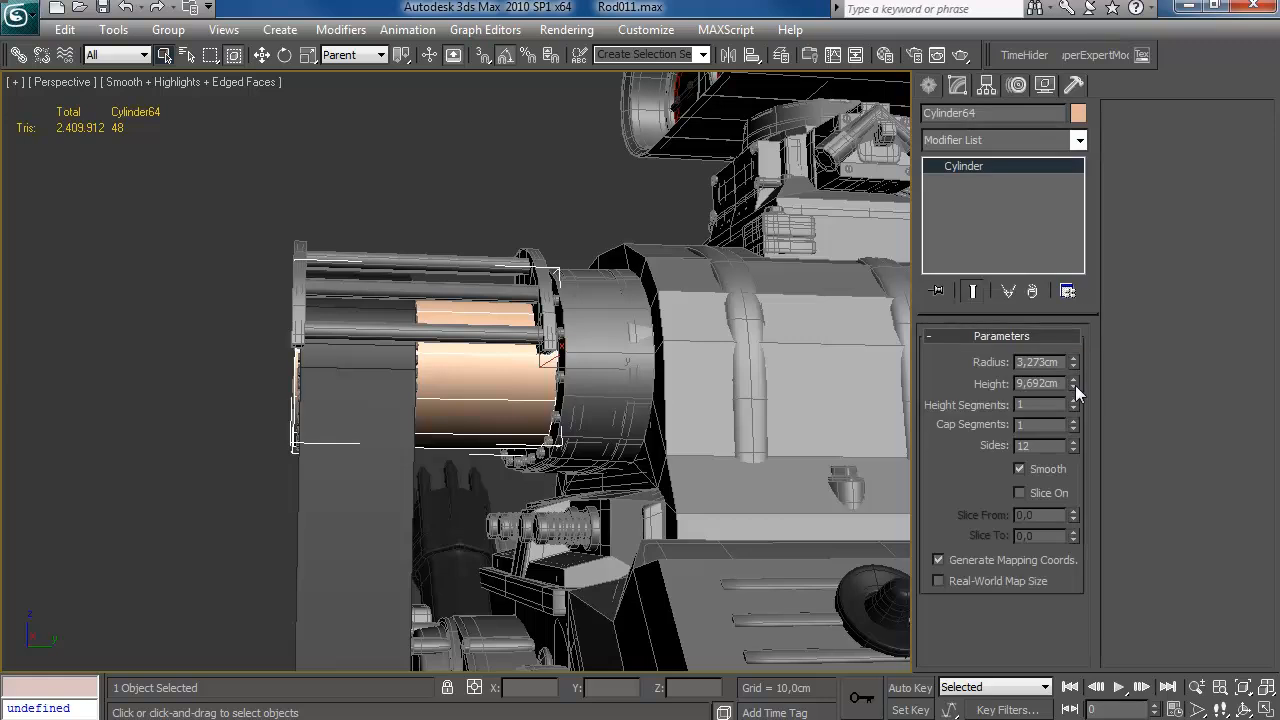
{"action": "middle_click_drag", "start_coordinate": [600, 420], "coordinate": [1063, 390], "text": "alt"}
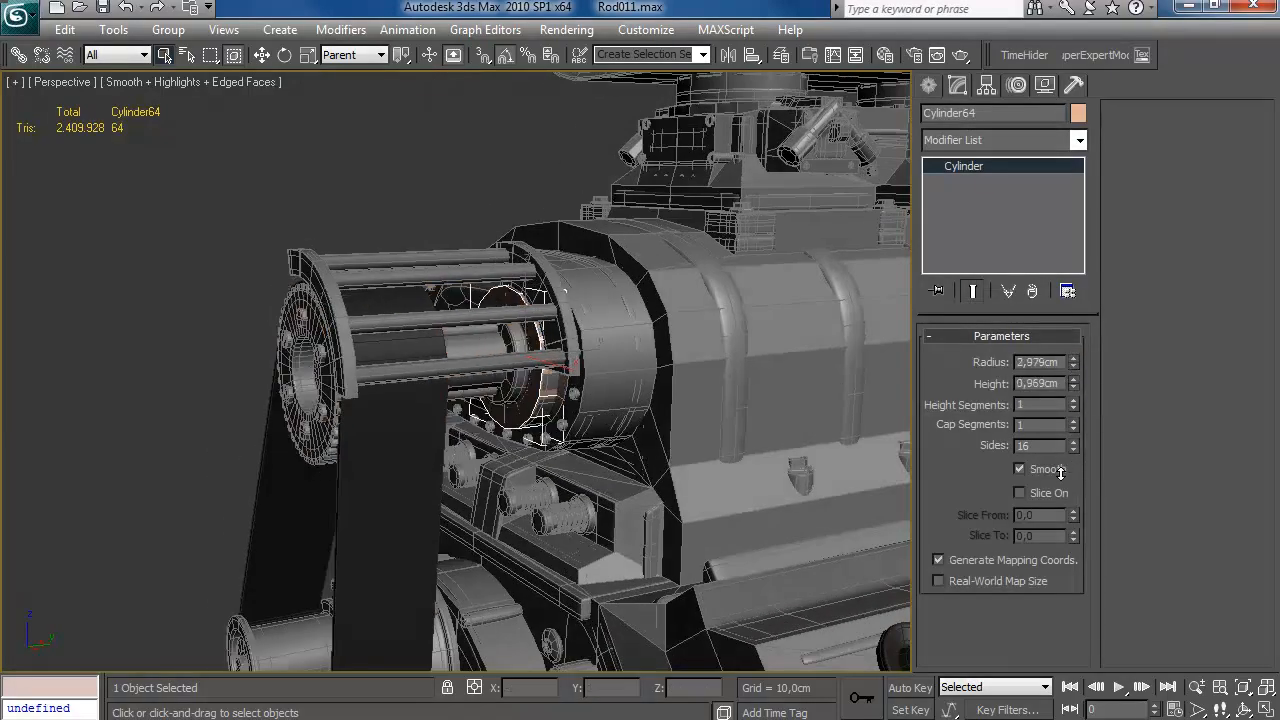
Convert the pulley base cylinder to an editable poly.
{"action": "scroll", "coordinate": [552, 384], "scroll_direction": "up", "scroll_amount": 5}
{"action": "middle_click_drag", "start_coordinate": [560, 380], "coordinate": [566, 399], "text": "alt"}
{"action": "right_click", "coordinate": [995, 166]}
{"action": "left_click", "coordinate": [1078, 319]}
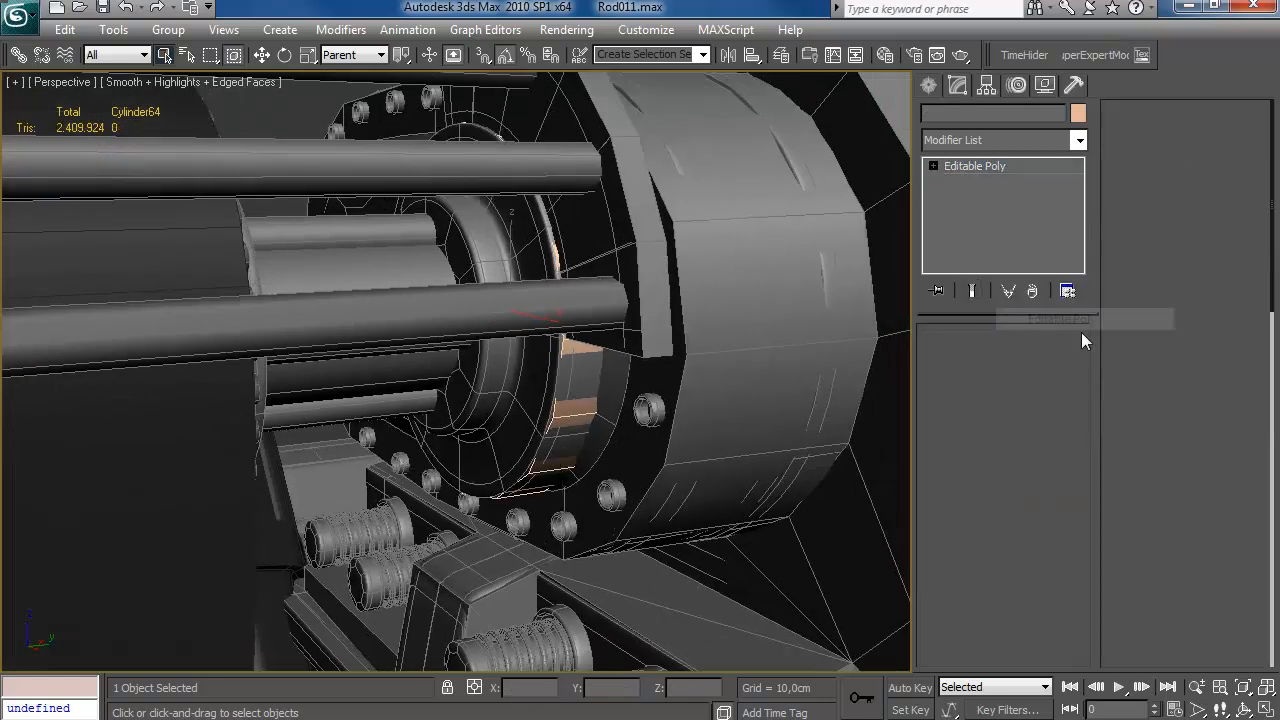
Select the cylinder's front cap polygon and inset it.
{"action": "key", "text": "4"}
{"action": "left_click", "coordinate": [597, 384]}
{"action": "left_click_drag", "start_coordinate": [515, 325], "coordinate": [511, 325]}
{"action": "left_click", "coordinate": [1252, 181]}
{"action": "left_click_drag", "start_coordinate": [931, 284], "coordinate": [931, 264]}
{"action": "left_click", "coordinate": [834, 334]}
Extrude the inset cap to form a collar around the pulley shaft and scale its end to 89 percent.
{"action": "left_click", "coordinate": [1175, 159]}
{"action": "right_click", "coordinate": [931, 277]}
{"action": "left_click", "coordinate": [835, 346]}
{"action": "key", "text": "r"}
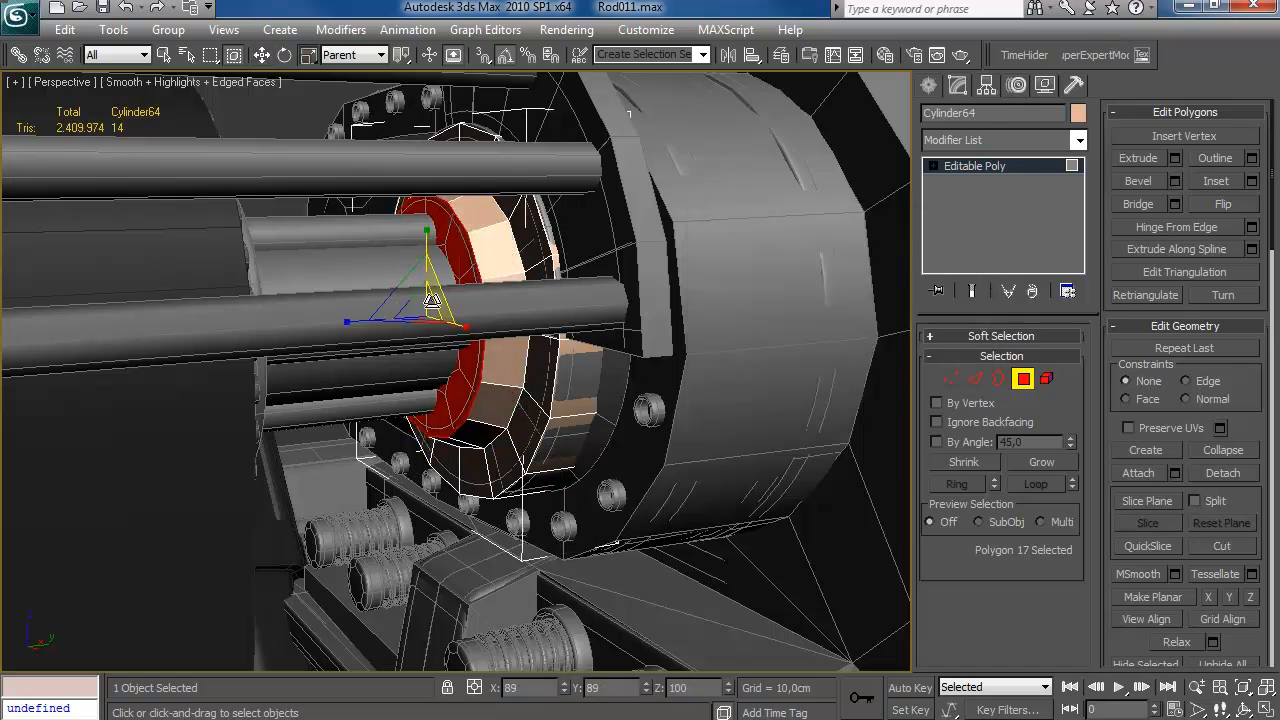
{"action": "key", "text": "2"}
{"action": "left_click_drag", "start_coordinate": [478, 291], "coordinate": [478, 292]}
{"action": "middle_click_drag", "start_coordinate": [535, 365], "coordinate": [495, 345], "text": "alt"}
Inset the collar's end polygon down to the diameter of the pulley shaft.
{"action": "key", "text": "4"}
{"action": "left_click", "coordinate": [1252, 181]}
{"action": "right_click", "coordinate": [932, 284]}
{"action": "left_click_drag", "start_coordinate": [932, 284], "coordinate": [942, 247]}
{"action": "left_click", "coordinate": [833, 334]}
Extrude the inset polygon 3.261 cm to form the pulley shaft.
{"action": "left_click", "coordinate": [1175, 158]}
{"action": "middle_click_drag", "start_coordinate": [641, 331], "coordinate": [590, 333], "text": "alt"}
{"action": "left_click_drag", "start_coordinate": [933, 277], "coordinate": [933, 145]}
{"action": "middle_click_drag", "start_coordinate": [535, 340], "coordinate": [432, 338], "text": "alt"}
{"action": "left_click", "coordinate": [933, 282]}
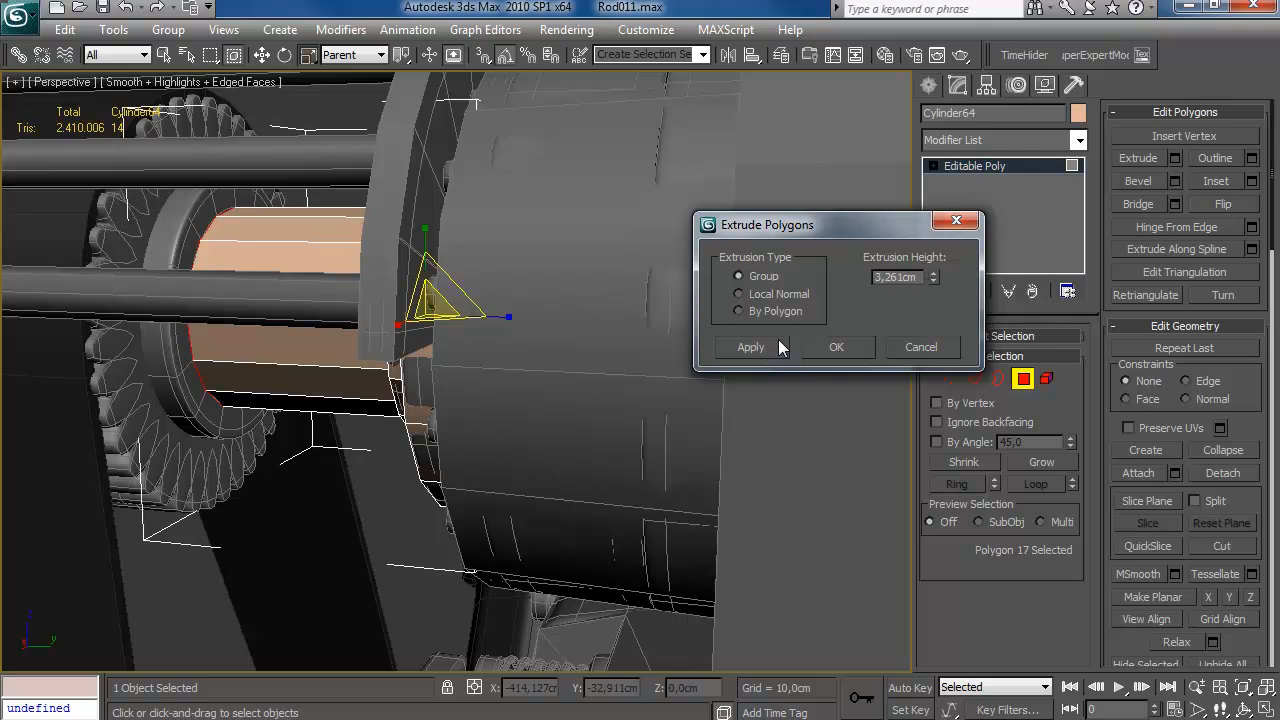
{"action": "left_click", "coordinate": [834, 347]}
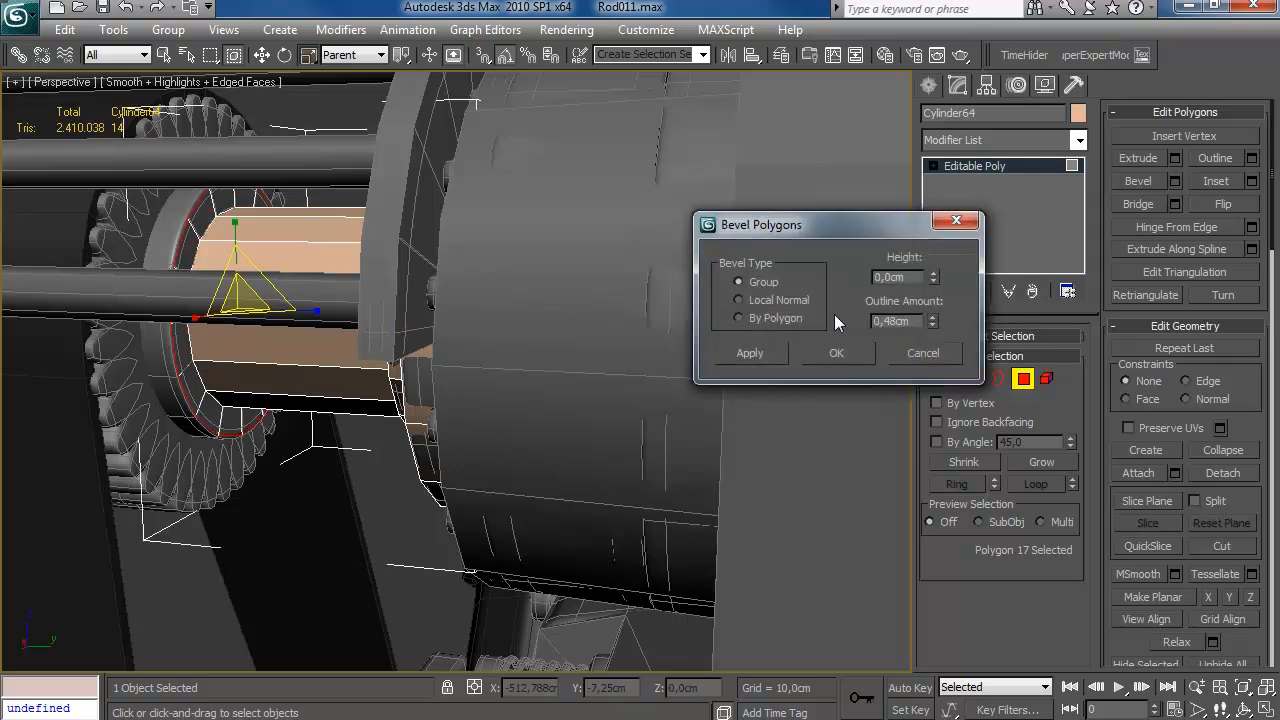
Bevel the shaft's end outward with a 1.19 cm outline and adjust the height to form the pulley wheel.
{"action": "left_click_drag", "start_coordinate": [920, 190], "coordinate": [920, 192]}
{"action": "middle_click_drag", "start_coordinate": [480, 345], "coordinate": [680, 350], "text": "alt"}
{"action": "left_click", "coordinate": [935, 278]}
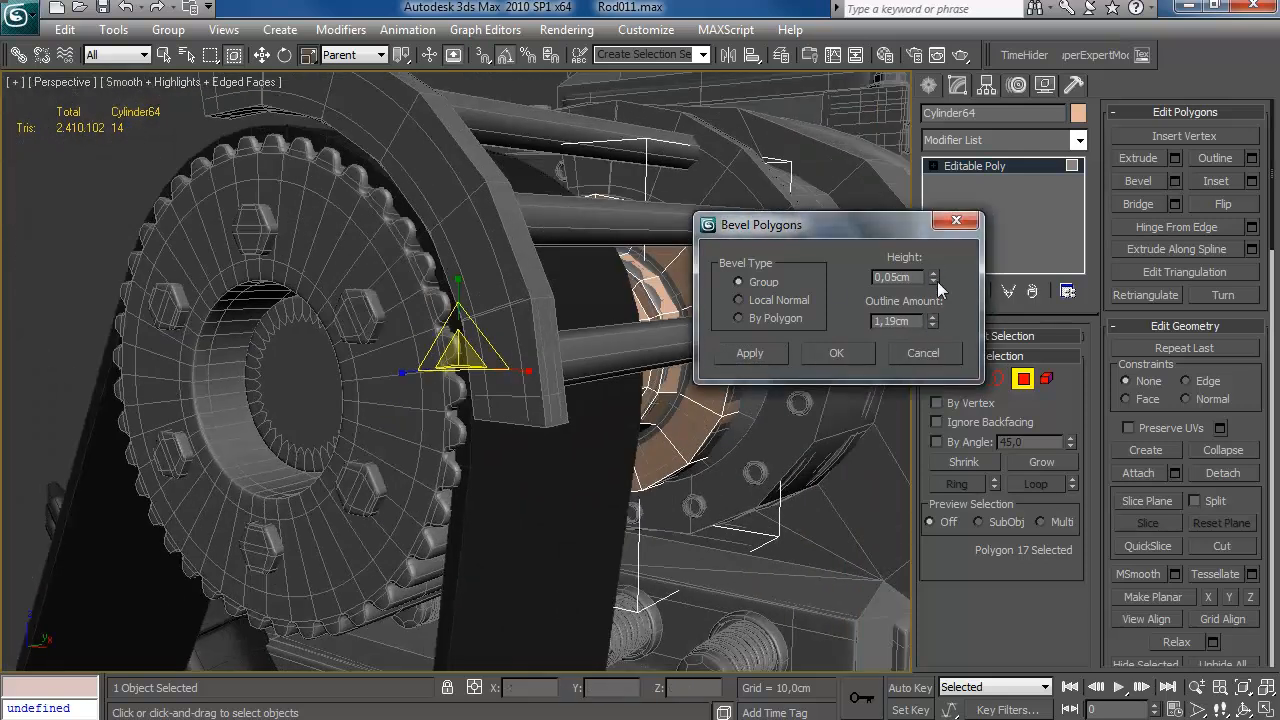
{"action": "left_click_drag", "start_coordinate": [937, 271], "coordinate": [937, 255]}
{"action": "middle_click_drag", "start_coordinate": [475, 408], "coordinate": [563, 399], "text": "alt"}
Bevel the wheel's front face inward with zero height, and bevel it again with negative height to sink the centre recess.
{"action": "right_click", "coordinate": [937, 278]}
{"action": "left_click_drag", "start_coordinate": [936, 320], "coordinate": [911, 497]}
{"action": "left_click", "coordinate": [750, 353]}
{"action": "right_click", "coordinate": [933, 321]}
{"action": "left_click_drag", "start_coordinate": [935, 279], "coordinate": [924, 337]}
{"action": "middle_click_drag", "start_coordinate": [553, 413], "coordinate": [475, 411], "text": "alt"}
{"action": "left_click_drag", "start_coordinate": [932, 322], "coordinate": [931, 347]}
{"action": "middle_click_drag", "start_coordinate": [565, 413], "coordinate": [664, 405], "text": "alt"}
{"action": "left_click", "coordinate": [836, 353]}
Weld neighbouring pairs of vertices around the bottom of the pulley's centre recess.
{"action": "middle_click_drag", "start_coordinate": [491, 349], "coordinate": [408, 320], "text": "alt"}
{"action": "key", "text": "1"}
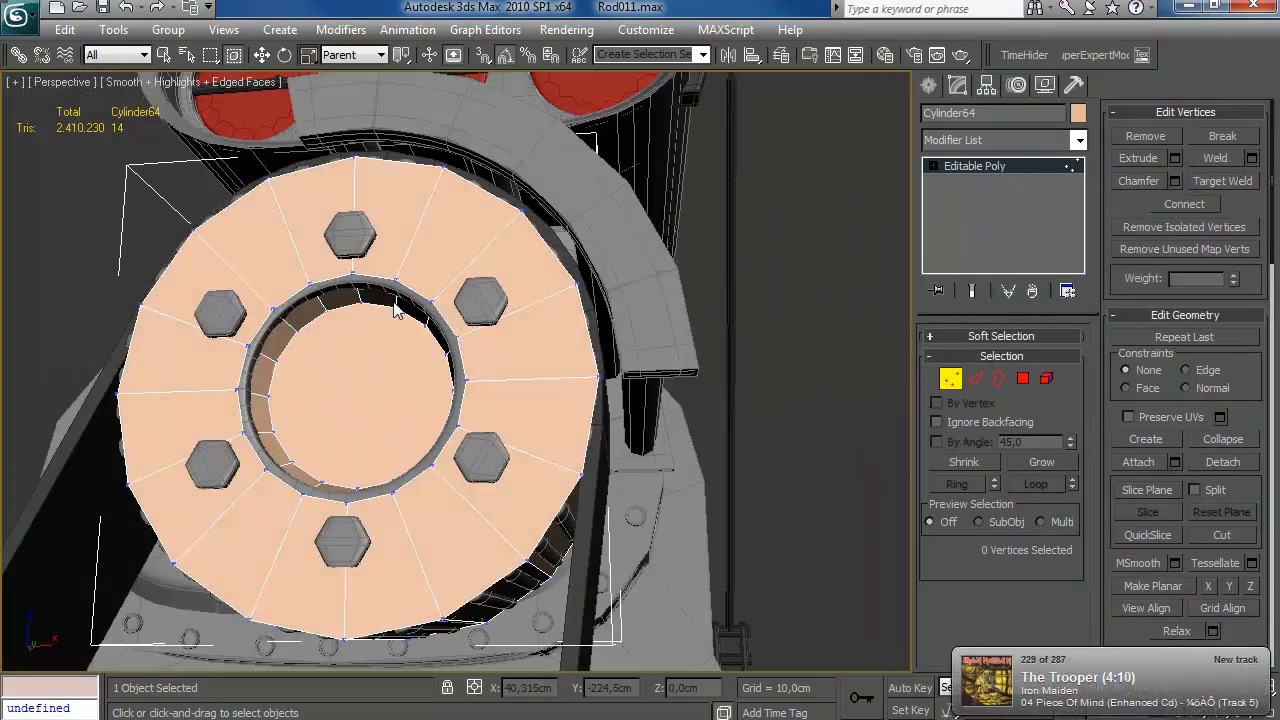
{"action": "left_click", "coordinate": [472, 290]}
{"action": "middle_click_drag", "start_coordinate": [472, 290], "coordinate": [513, 314], "text": "alt"}
{"action": "left_click", "coordinate": [359, 338]}
{"action": "key", "text": "q"}
{"action": "left_click", "coordinate": [396, 335], "text": "ctrl"}
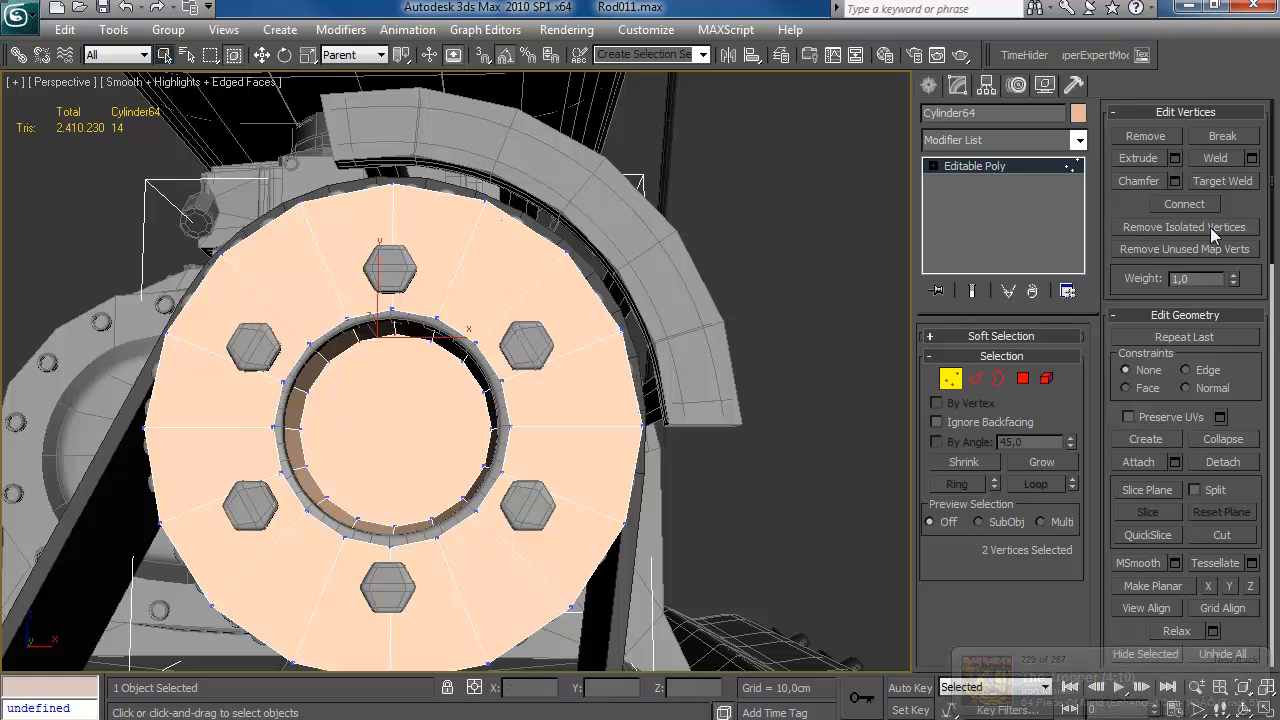
{"action": "left_click", "coordinate": [1252, 158]}
{"action": "left_click", "coordinate": [811, 356]}
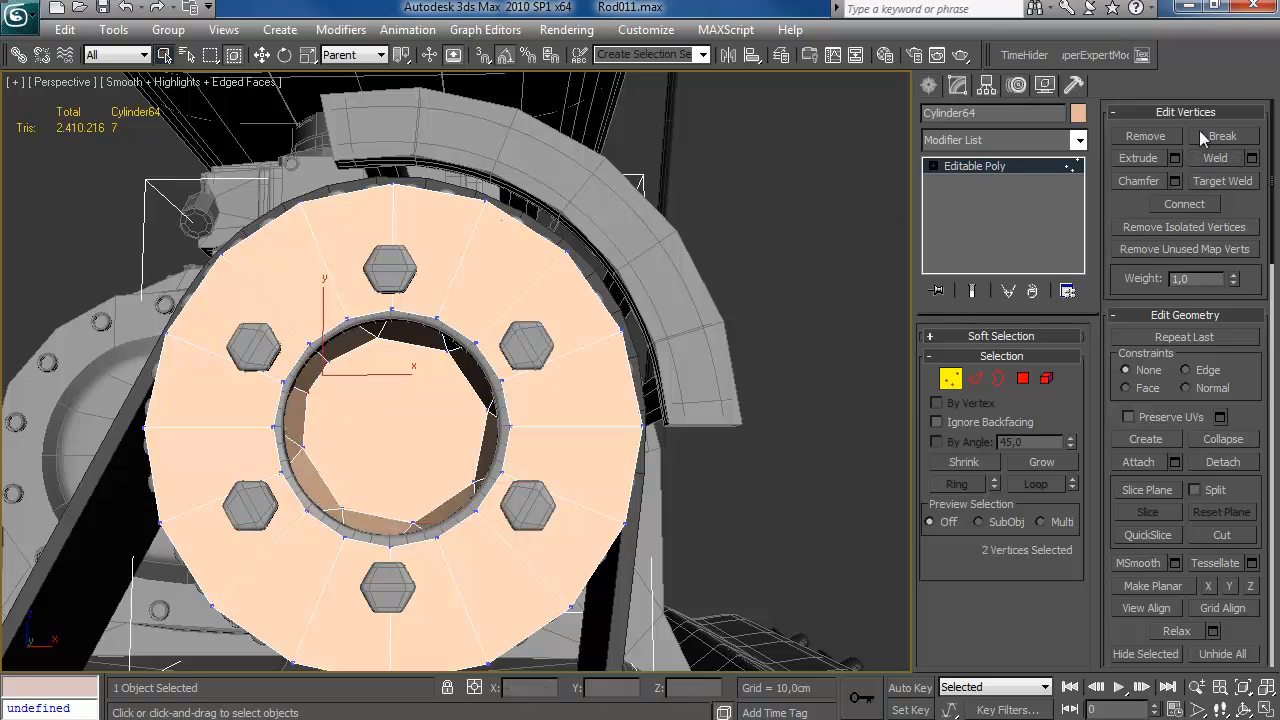
{"action": "left_click", "coordinate": [817, 280]}
Finish vertex editing, set the pulley's object colour to grey and select all of its polygons.
{"action": "scroll", "coordinate": [581, 366], "scroll_direction": "down", "scroll_amount": 5}
{"action": "middle_click_drag", "start_coordinate": [581, 366], "coordinate": [486, 394], "text": "alt"}
{"action": "left_click", "coordinate": [1068, 163]}
{"action": "left_click", "coordinate": [1077, 113]}
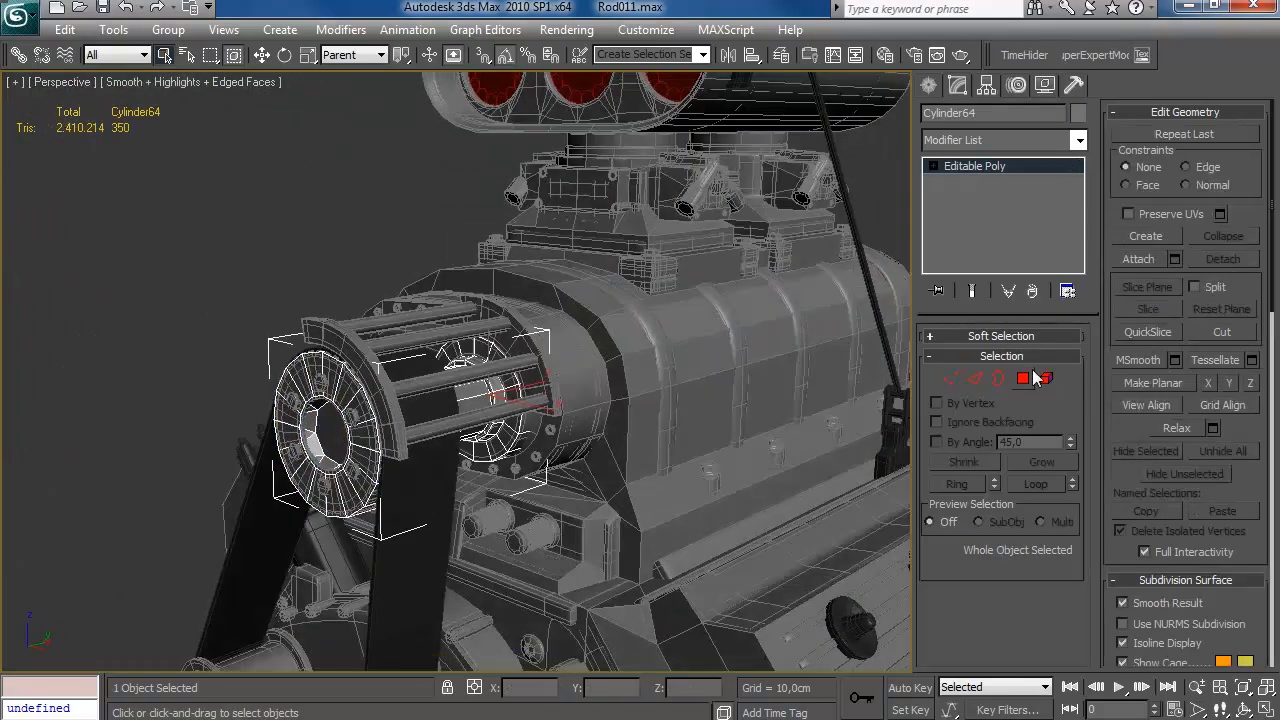
{"action": "left_click", "coordinate": [1023, 378]}
{"action": "key", "text": "ctrl+a"}
Clone the spool pulley, the rounded cover and the bracket box in place, and put the copies on the LPengine layer.
{"action": "scroll", "coordinate": [1183, 544], "scroll_direction": "down", "scroll_amount": 10}
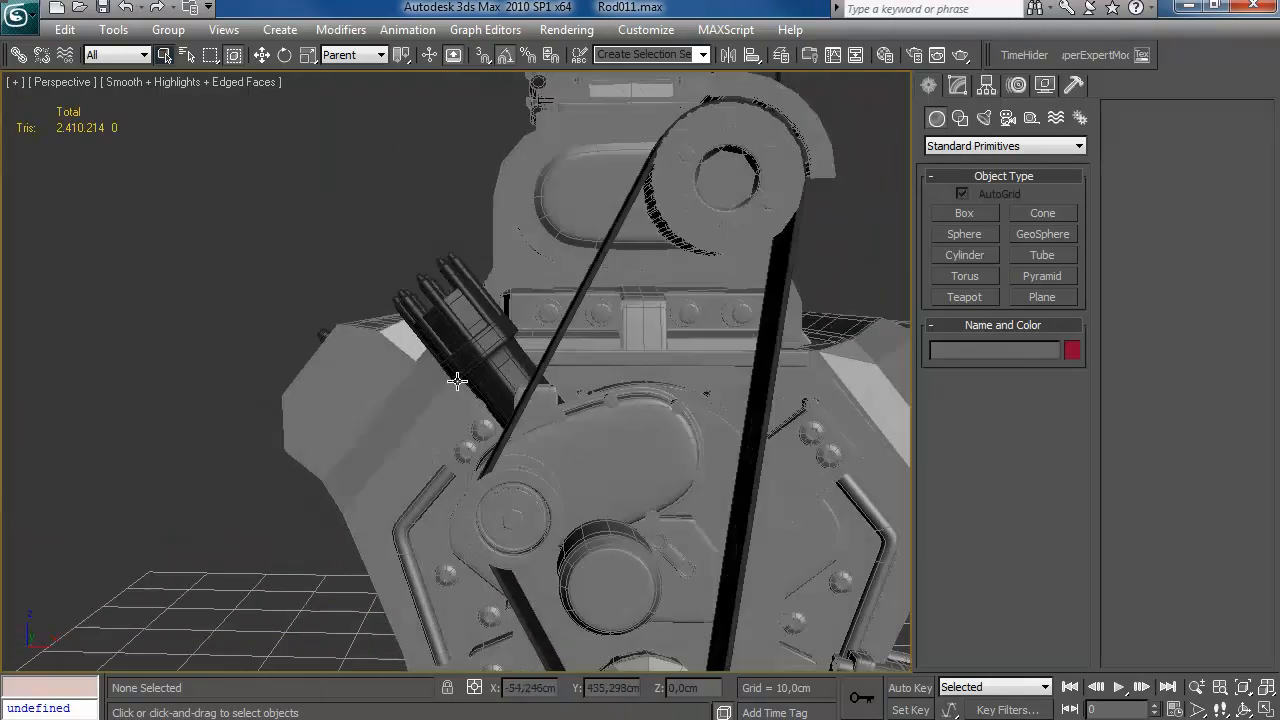
{"action": "middle_click_drag", "start_coordinate": [449, 363], "coordinate": [364, 396]}
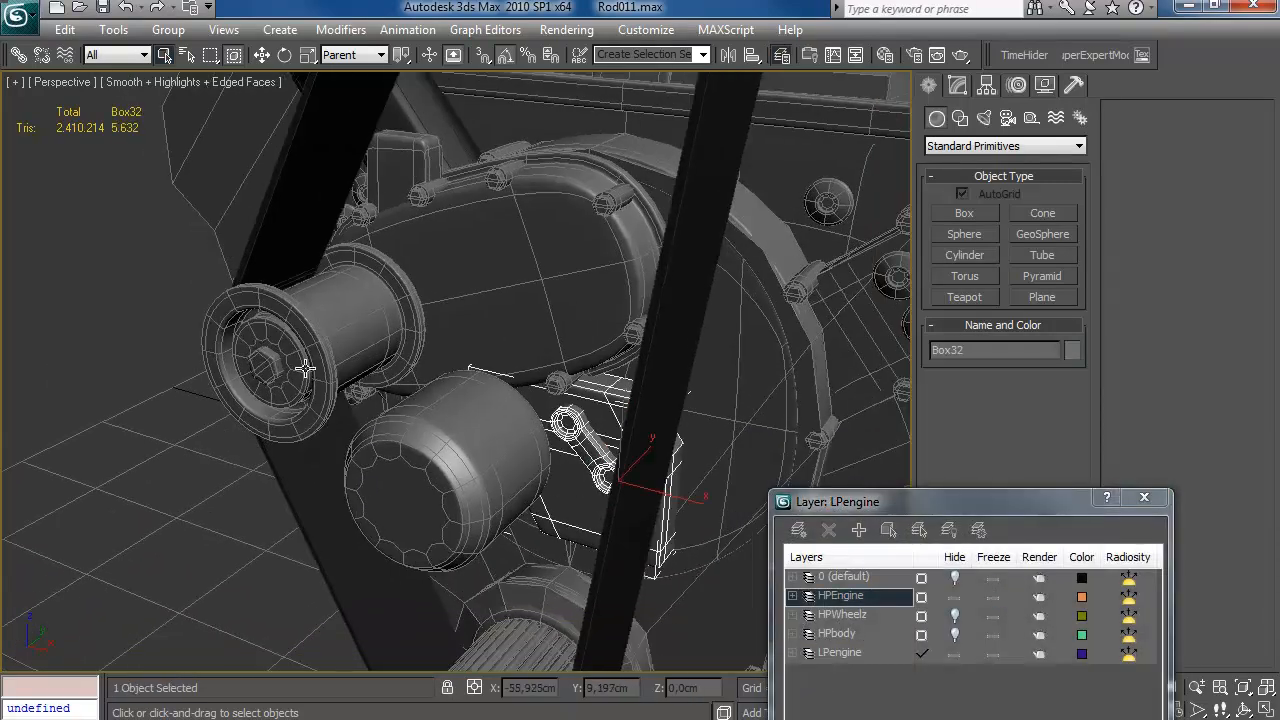
{"action": "left_click", "coordinate": [305, 369], "text": "ctrl"}
{"action": "left_click", "coordinate": [456, 432], "text": "ctrl"}
{"action": "left_click_drag", "start_coordinate": [659, 432], "coordinate": [660, 433], "text": "shift"}
{"action": "left_click", "coordinate": [589, 440]}
{"action": "left_click", "coordinate": [870, 652]}
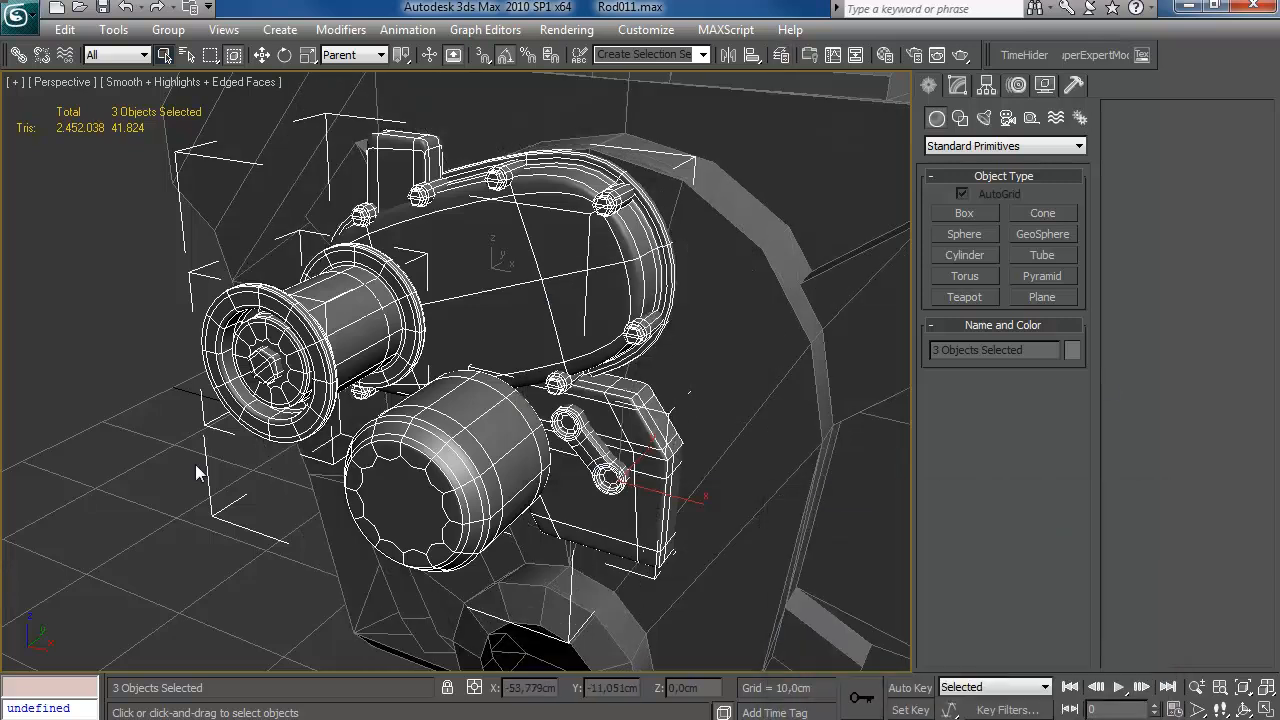
Remove the TurboSmooth modifier from the copied spool pulley and delete its centre bolt.
{"action": "left_click", "coordinate": [286, 300]}
{"action": "left_click", "coordinate": [957, 85]}
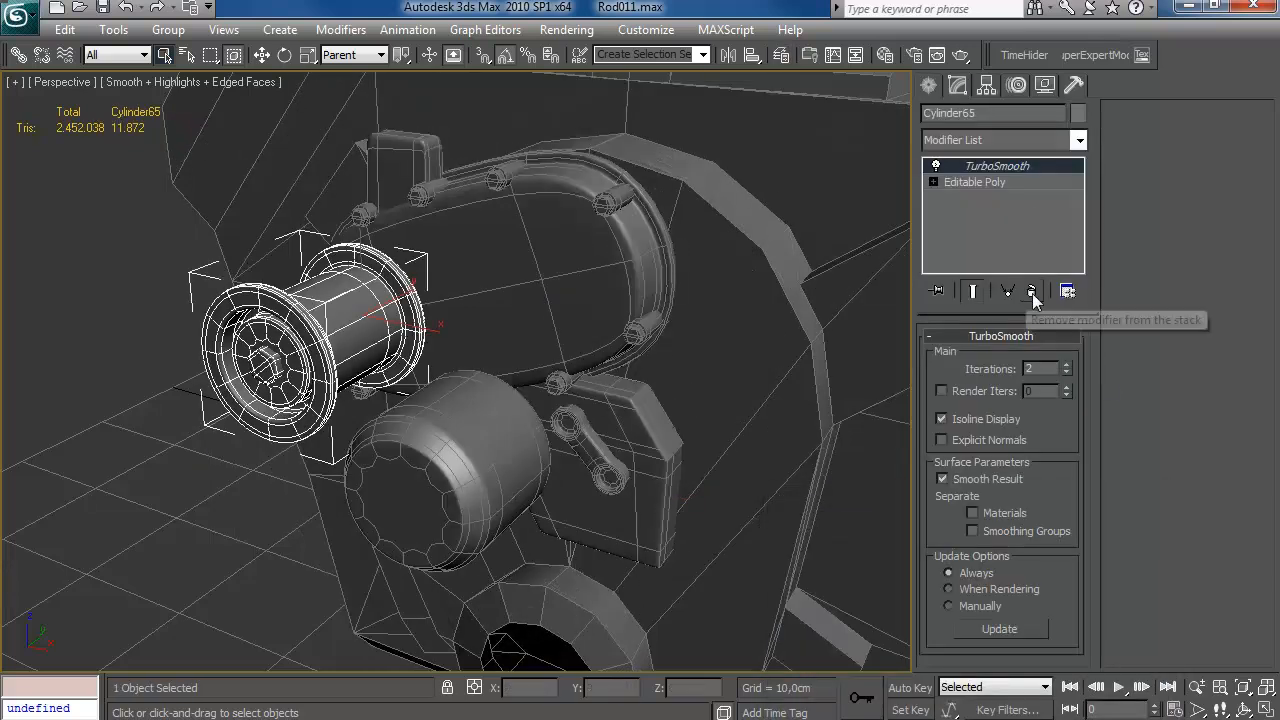
{"action": "left_click", "coordinate": [1032, 290]}
{"action": "key", "text": "4"}
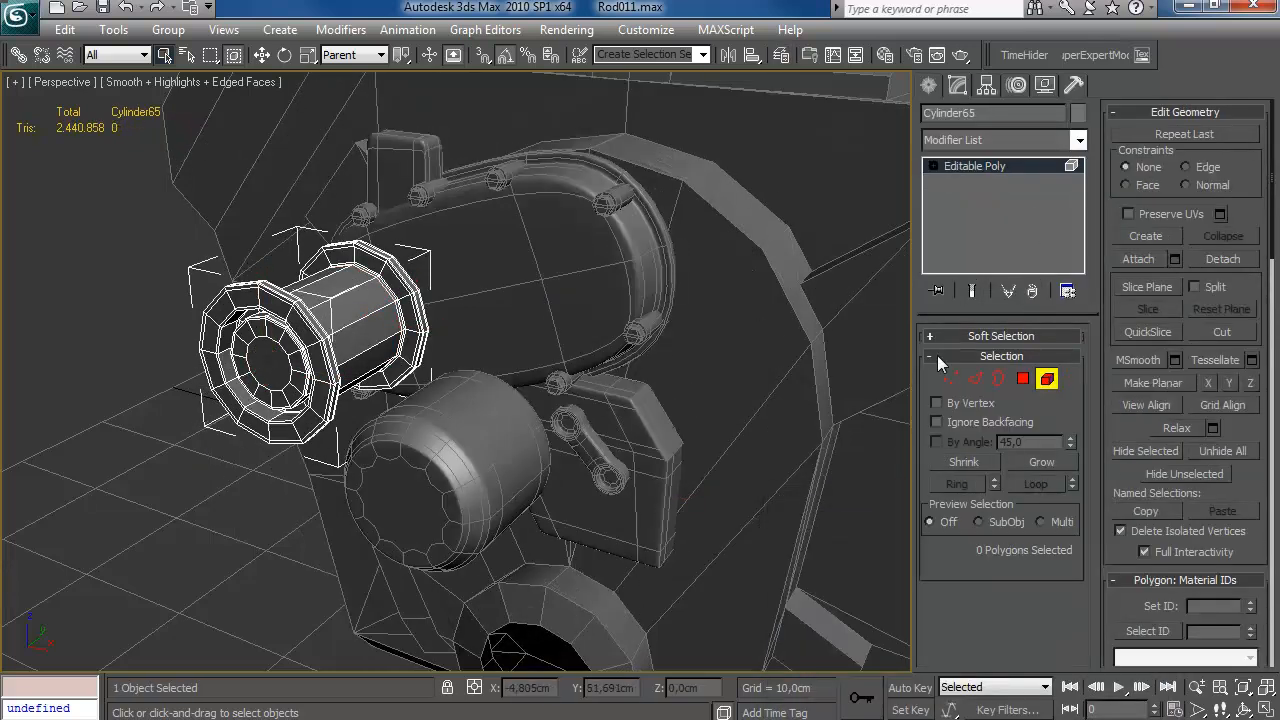
Grow a polygon selection across the spool's front recess, shrink it by one ring and delete the polygons.
{"action": "key", "text": "4"}
{"action": "left_click", "coordinate": [1035, 460]}
{"action": "left_click", "coordinate": [1035, 460]}
{"action": "left_click", "coordinate": [1035, 460]}
{"action": "left_click", "coordinate": [1035, 460]}
{"action": "left_click", "coordinate": [1035, 460]}
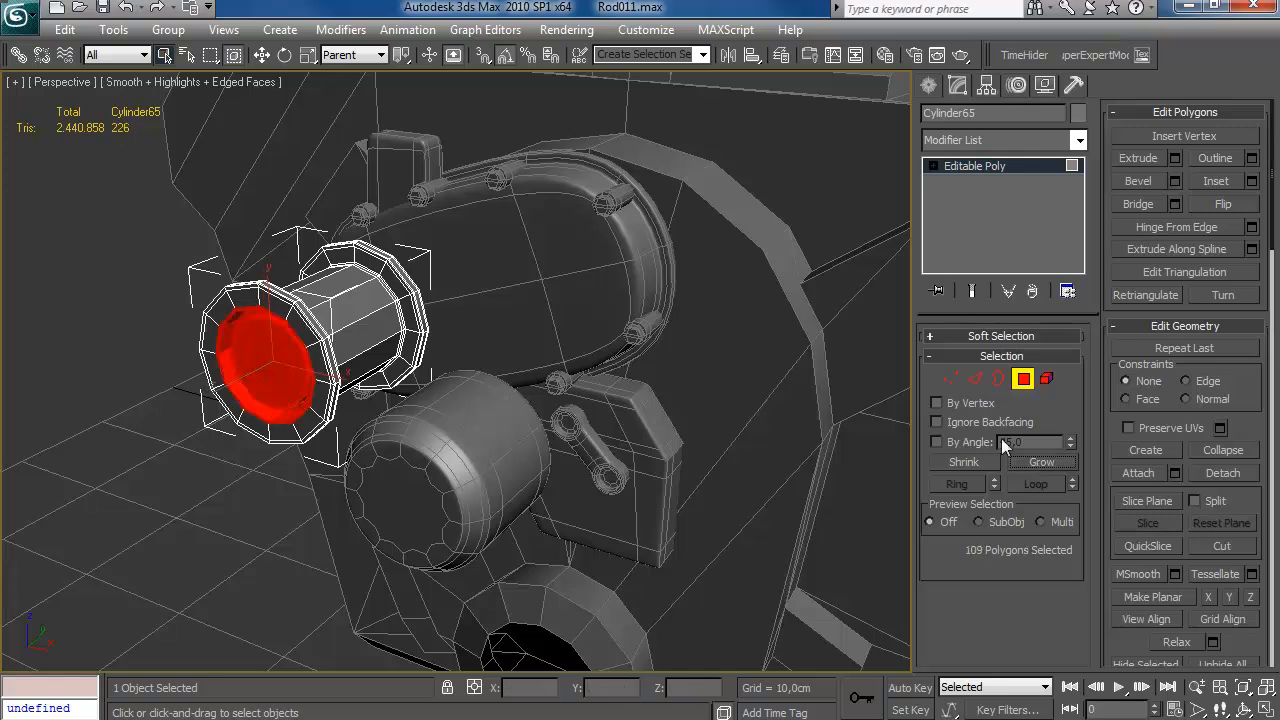
{"action": "left_click", "coordinate": [966, 462]}
{"action": "key", "text": "Delete"}
Remove the surplus edge loops around the spool pulley's barrel and flanges.
{"action": "key", "text": "2"}
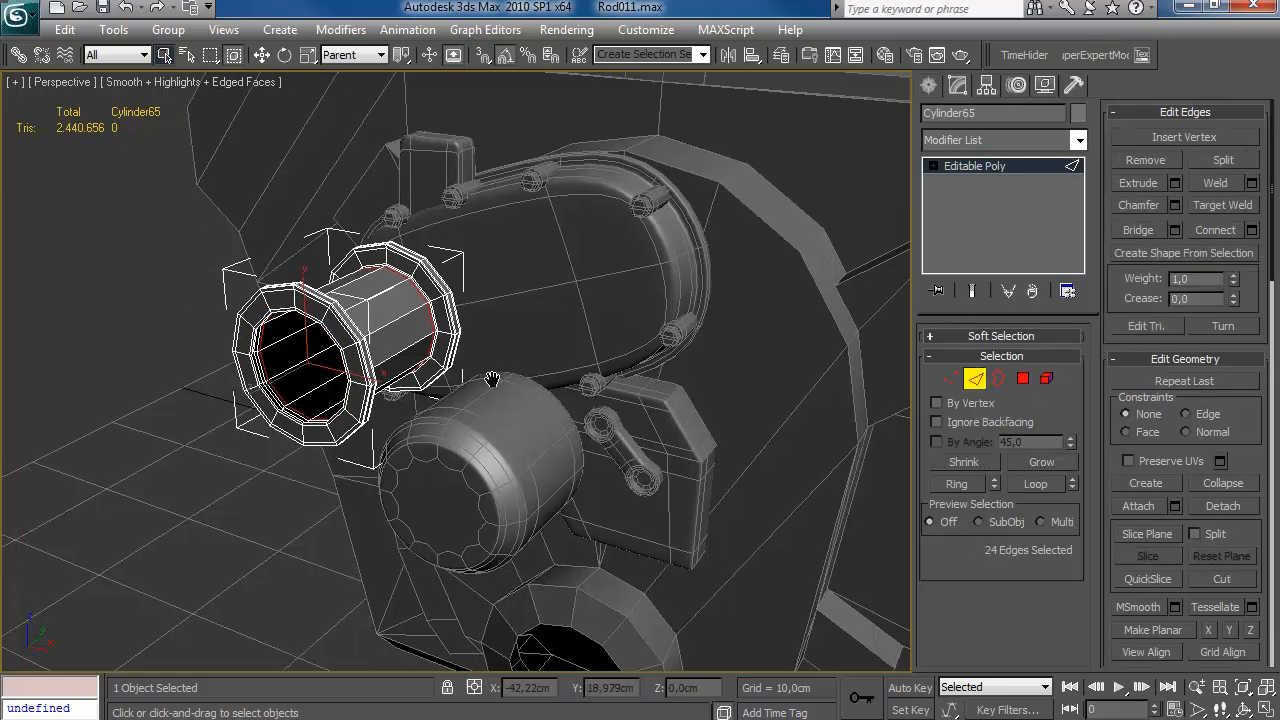
{"action": "key", "text": "z"}
{"action": "middle_click_drag", "start_coordinate": [560, 335], "coordinate": [670, 291], "text": "alt"}
{"action": "left_click", "coordinate": [272, 300]}
{"action": "left_click", "coordinate": [652, 292]}
{"action": "mouse_move", "coordinate": [610, 166]}
{"action": "middle_mouse_down", "text": "alt"}
{"action": "mouse_move", "coordinate": [472, 169]}
{"action": "mouse_move", "coordinate": [498, 238]}
{"action": "mouse_move", "coordinate": [520, 248]}
{"action": "middle_mouse_up", "text": "alt"}
Delete the hidden cap polygon at the spool's rear end and return to edge editing.
{"action": "key", "text": "F3"}
{"action": "key", "text": "3"}
{"action": "left_click", "coordinate": [1022, 380]}
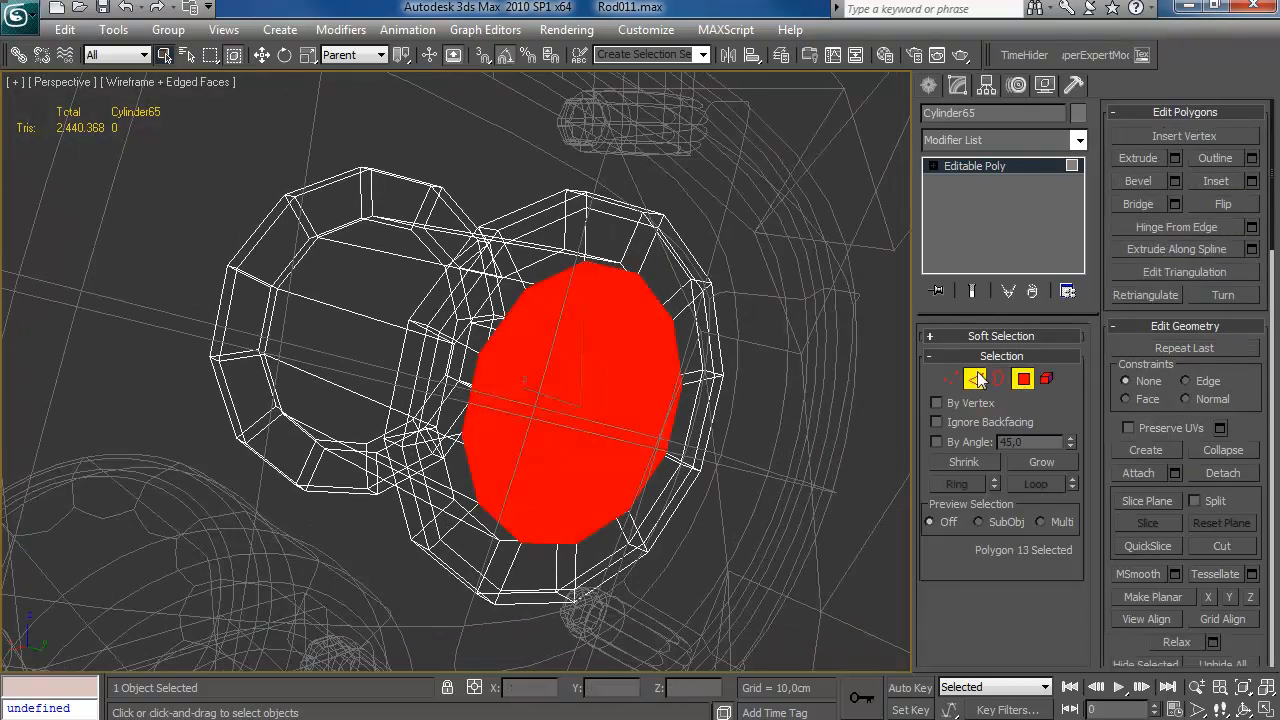
{"action": "key", "text": "2"}
{"action": "left_click", "coordinate": [1022, 378]}
{"action": "left_click", "coordinate": [969, 379]}
{"action": "key", "text": "F3"}
{"action": "mouse_move", "coordinate": [548, 340]}
{"action": "middle_mouse_down", "text": "alt"}
{"action": "mouse_move", "coordinate": [637, 314]}
{"action": "mouse_move", "coordinate": [713, 242]}
{"action": "mouse_move", "coordinate": [554, 322]}
{"action": "mouse_move", "coordinate": [641, 329]}
{"action": "middle_mouse_up", "text": "alt"}
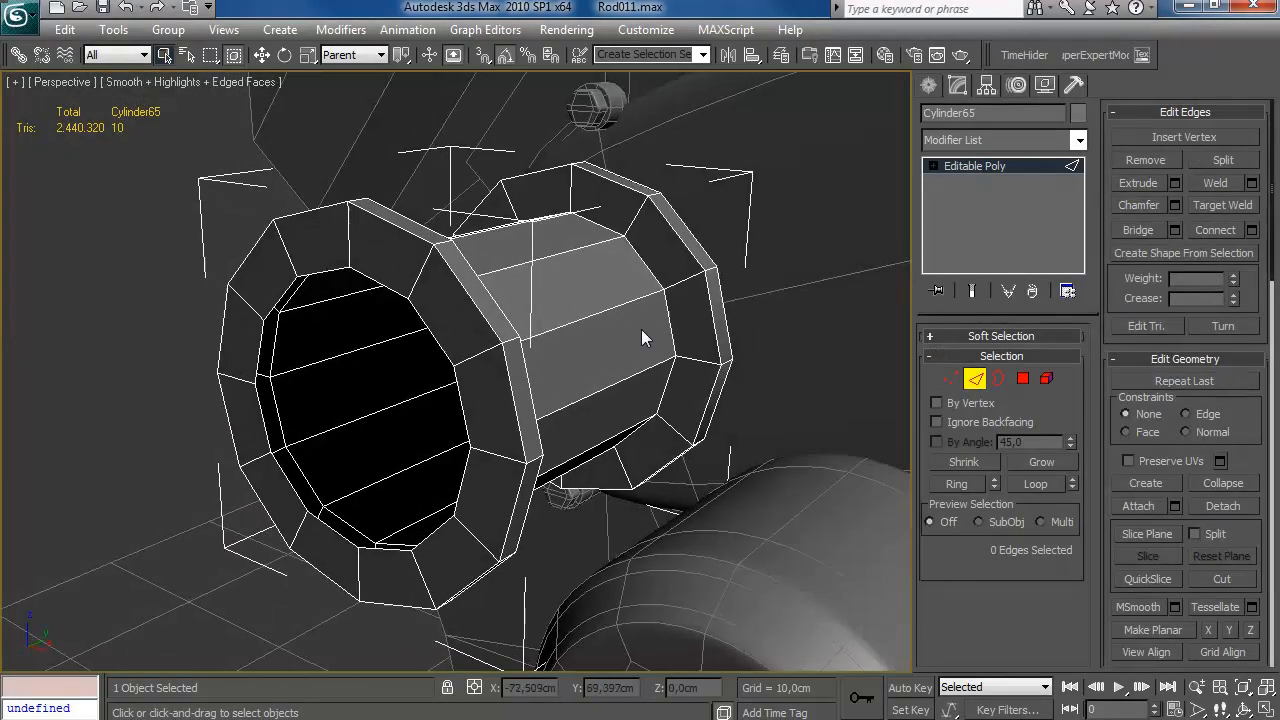
Show the HPEngine layer as reference and select the open border at the spool pulley's front.
{"action": "left_click", "coordinate": [783, 56]}
{"action": "left_click", "coordinate": [955, 597]}
{"action": "left_click", "coordinate": [1150, 505]}
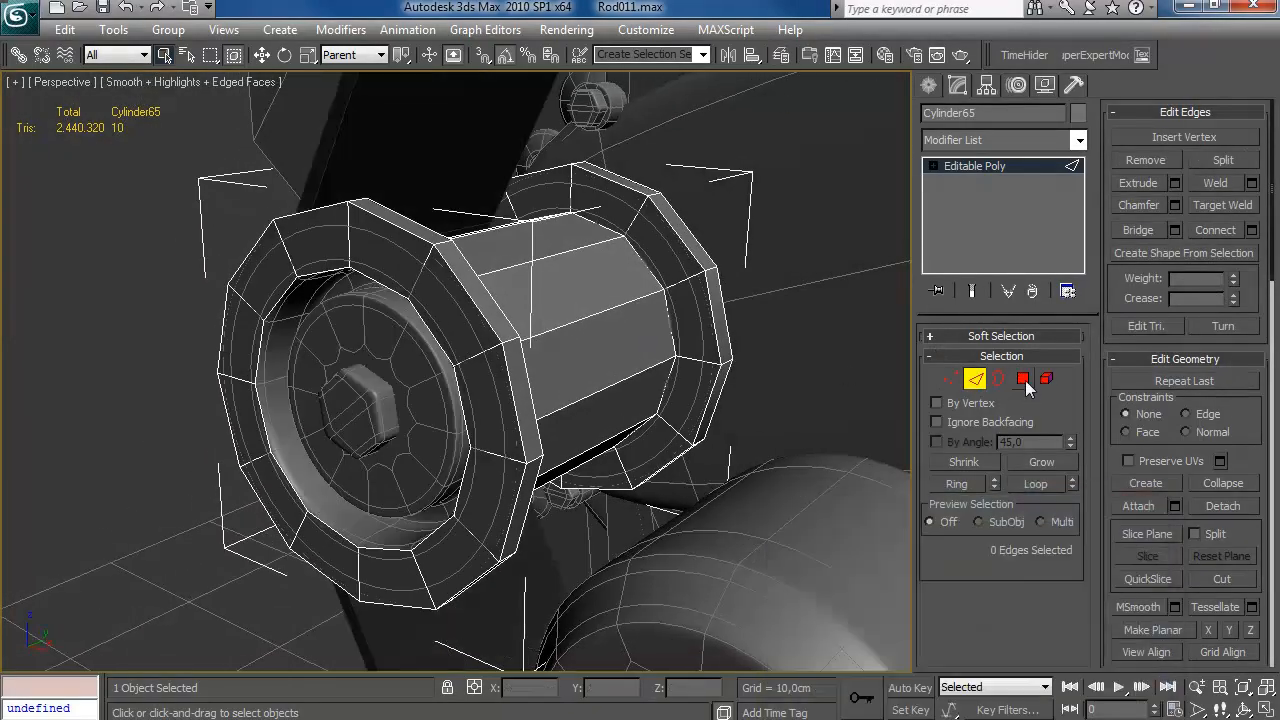
{"action": "left_click", "coordinate": [999, 379]}
{"action": "left_click", "coordinate": [461, 399]}
{"action": "key", "text": "w"}
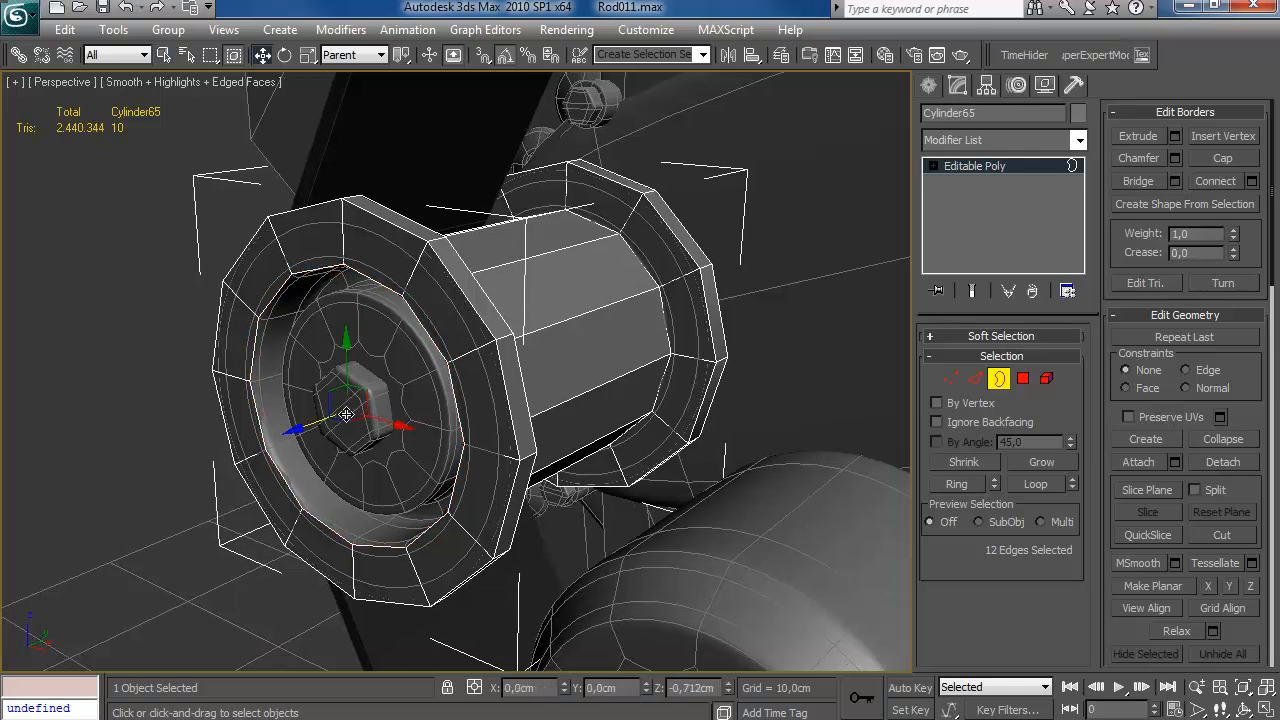
Extrude the spool's front border inward to match the original recess and cap the opening.
{"action": "middle_click_drag", "start_coordinate": [445, 366], "coordinate": [420, 370], "text": "alt"}
{"action": "mouse_move", "coordinate": [332, 419]}
{"action": "middle_mouse_down", "text": "alt"}
{"action": "mouse_move", "coordinate": [448, 397]}
{"action": "mouse_move", "coordinate": [335, 419]}
{"action": "middle_mouse_up", "text": "alt"}
{"action": "left_click_drag", "start_coordinate": [335, 419], "coordinate": [329, 423]}
{"action": "middle_click_drag", "start_coordinate": [331, 422], "coordinate": [420, 390], "text": "alt"}
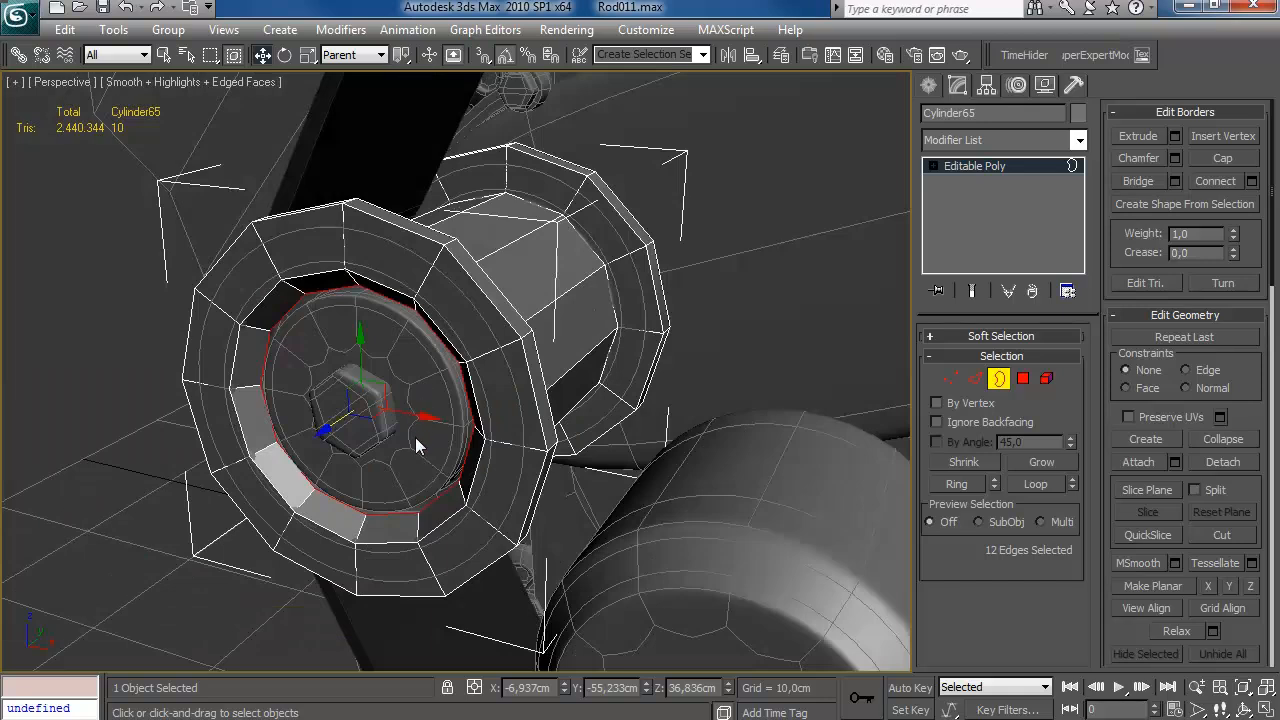
{"action": "middle_click_drag", "start_coordinate": [468, 397], "coordinate": [365, 415], "text": "alt"}
{"action": "left_click_drag", "start_coordinate": [300, 411], "coordinate": [296, 411]}
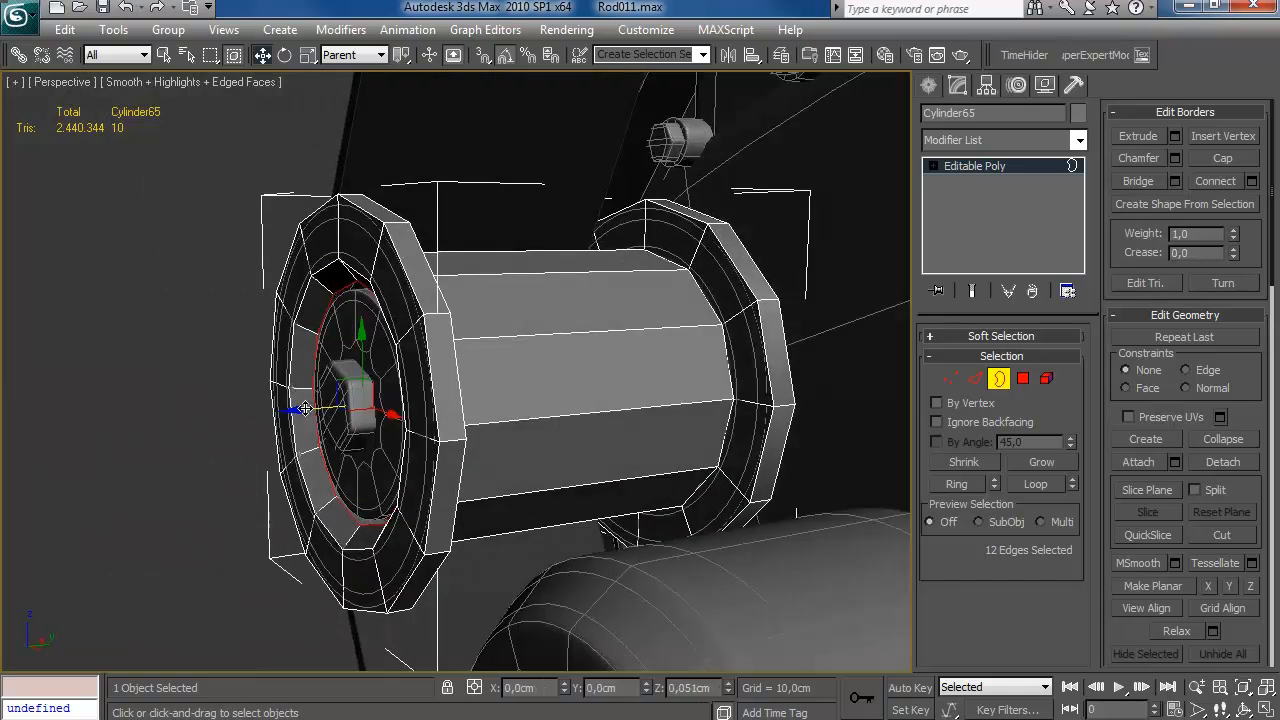
{"action": "middle_click_drag", "start_coordinate": [296, 411], "coordinate": [418, 390], "text": "alt"}
{"action": "left_click", "coordinate": [1224, 157]}
Inset the spool's new cap polygon around the centre bolt and adjust its depth.
{"action": "key", "text": "4"}
{"action": "left_click", "coordinate": [421, 428]}
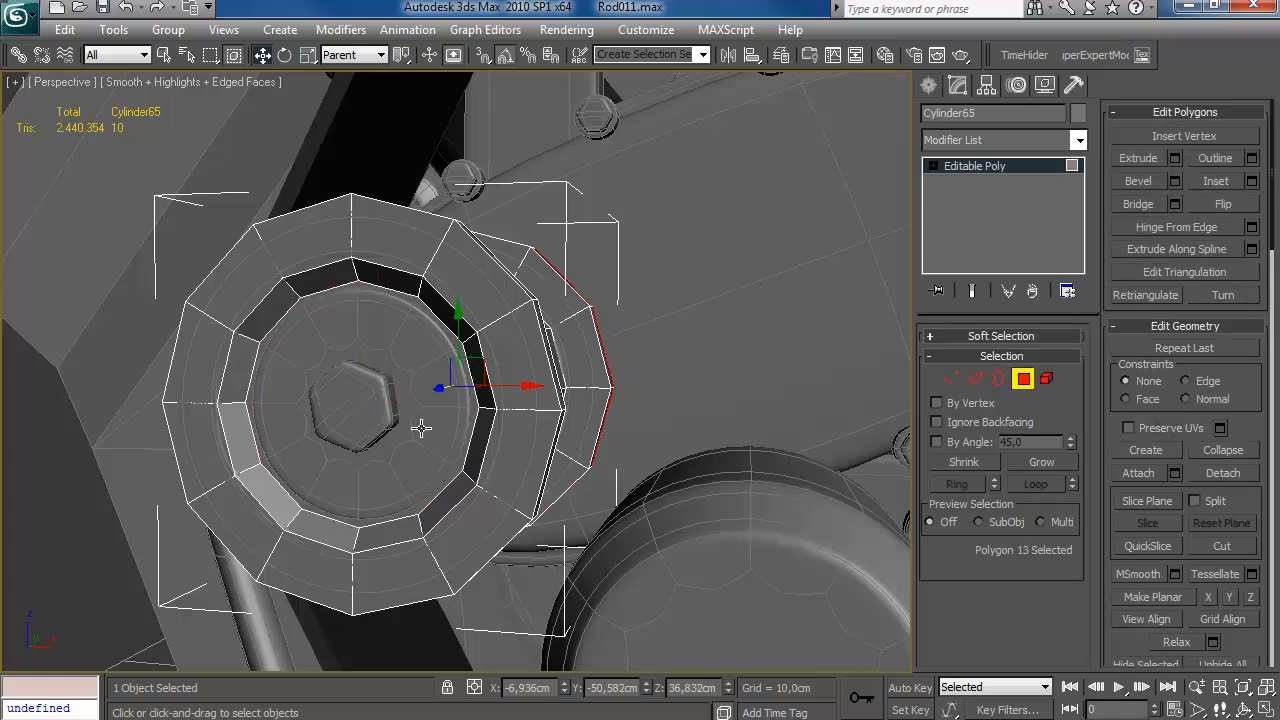
{"action": "left_click", "coordinate": [1252, 181]}
{"action": "middle_click_drag", "start_coordinate": [640, 420], "coordinate": [757, 334], "text": "alt"}
{"action": "left_click", "coordinate": [757, 334]}
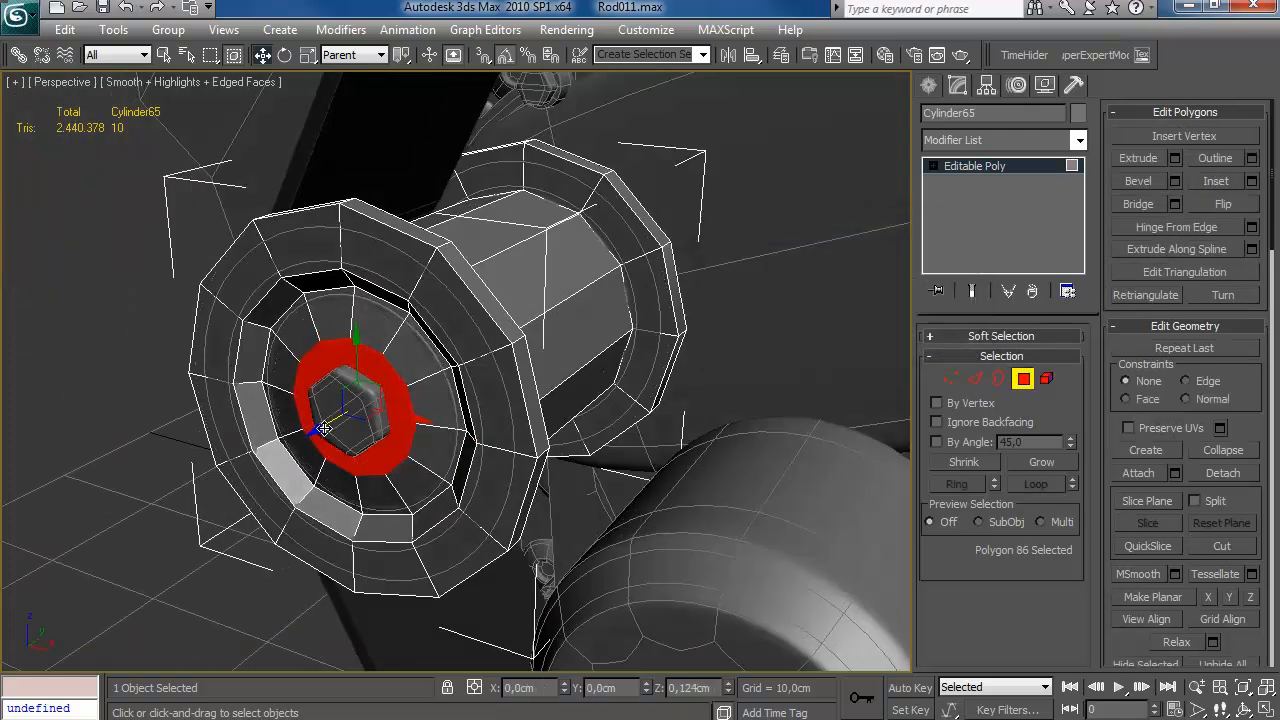
Weld the inset polygon's vertices in pairs so its outline matches the hexagonal centre bolt.
{"action": "middle_click_drag", "start_coordinate": [377, 410], "coordinate": [474, 402], "text": "alt"}
{"action": "left_click", "coordinate": [949, 378]}
{"action": "key", "text": "q"}
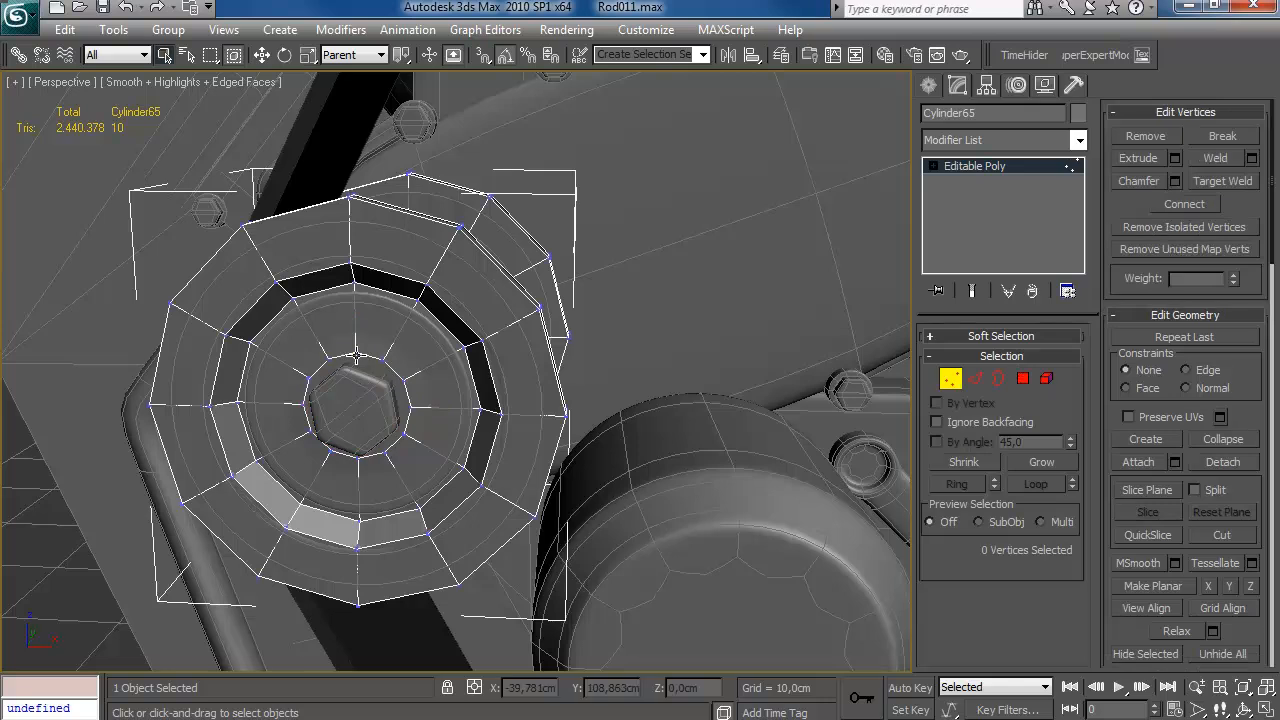
{"action": "left_click", "coordinate": [1251, 158]}
{"action": "left_click", "coordinate": [829, 355]}
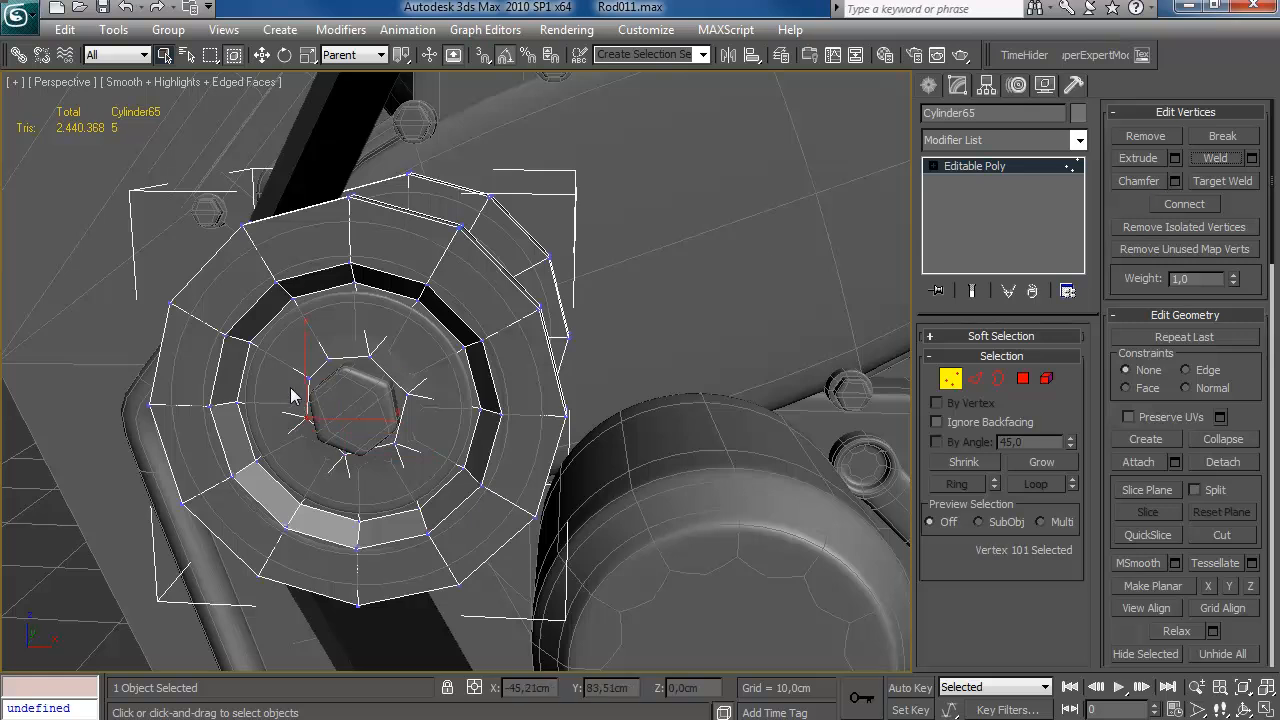
Extrude the central hexagon polygon to form the spool pulley's centre bolt.
{"action": "middle_click_drag", "start_coordinate": [452, 390], "coordinate": [496, 374], "text": "alt"}
{"action": "left_click", "coordinate": [1025, 381]}
{"action": "middle_click_drag", "start_coordinate": [401, 429], "coordinate": [433, 390], "text": "alt"}
{"action": "middle_click_drag", "start_coordinate": [399, 346], "coordinate": [422, 332], "text": "alt"}
{"action": "left_click", "coordinate": [1175, 158]}
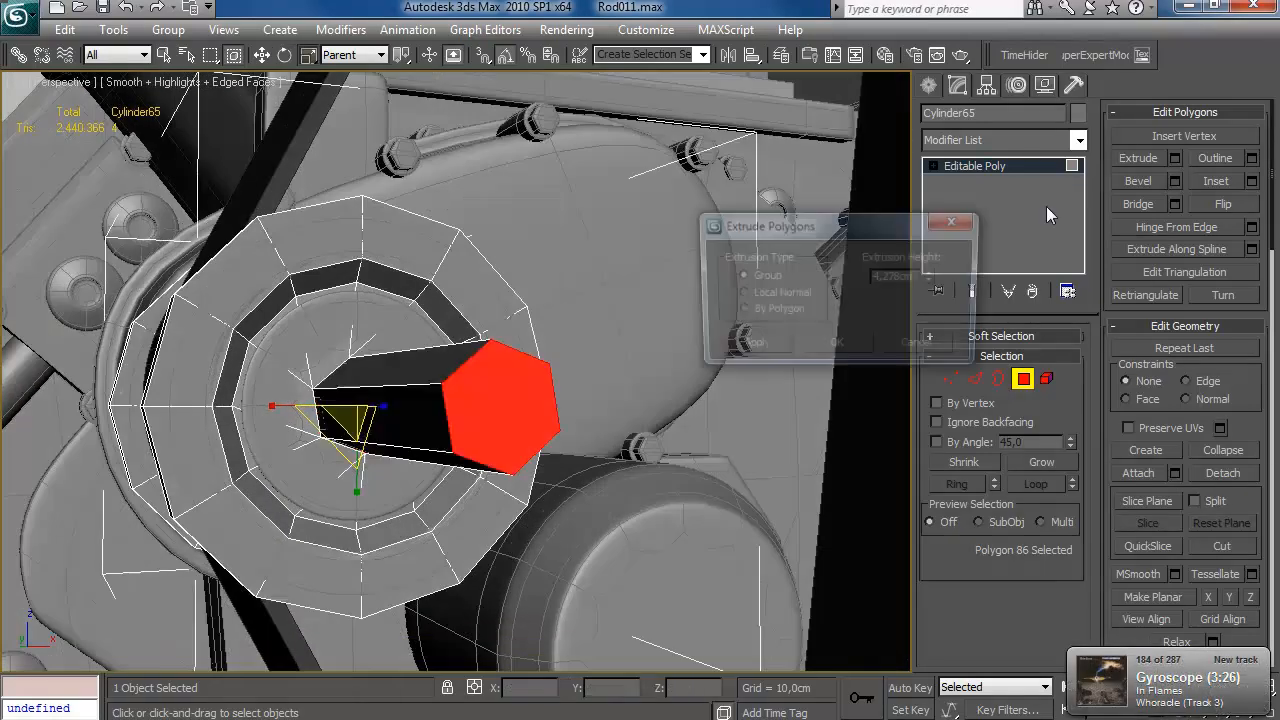
{"action": "middle_click_drag", "start_coordinate": [600, 330], "coordinate": [642, 350], "text": "alt"}
{"action": "right_click", "coordinate": [935, 276]}
{"action": "left_click_drag", "start_coordinate": [928, 241], "coordinate": [928, 236]}
{"action": "left_click", "coordinate": [836, 347]}
{"action": "middle_click_drag", "start_coordinate": [405, 410], "coordinate": [380, 396], "text": "alt"}
{"action": "middle_click_drag", "start_coordinate": [366, 440], "coordinate": [410, 460], "text": "alt"}
Select all polygons of the spool pulley and apply smoothing to them.
{"action": "left_click", "coordinate": [1027, 380]}
{"action": "middle_click_drag", "start_coordinate": [420, 362], "coordinate": [383, 360], "text": "alt"}
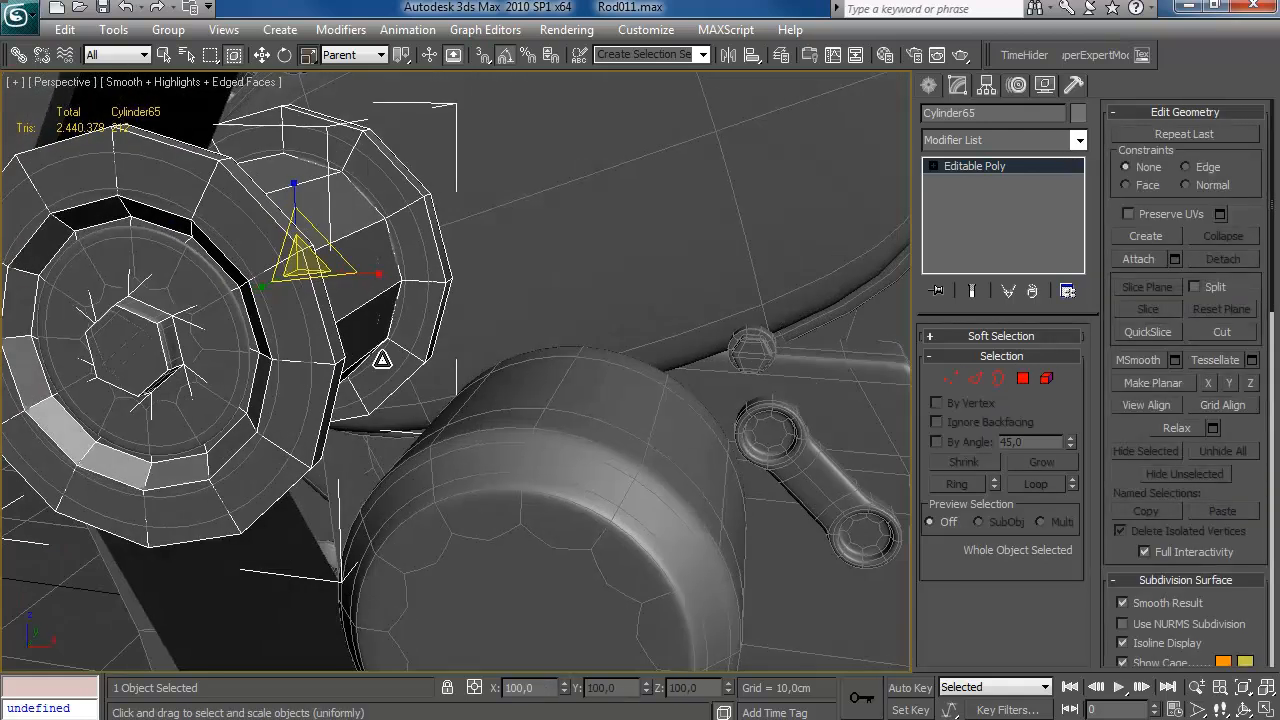
{"action": "scroll", "coordinate": [383, 360], "scroll_direction": "down", "scroll_amount": 5}
{"action": "left_click", "coordinate": [1022, 380]}
{"action": "key", "text": "ctrl+a"}
{"action": "scroll", "coordinate": [1165, 560], "scroll_direction": "down", "scroll_amount": 10}
{"action": "left_click", "coordinate": [1160, 581]}
{"action": "middle_click_drag", "start_coordinate": [641, 504], "coordinate": [590, 405], "text": "alt"}
{"action": "scroll", "coordinate": [590, 405], "scroll_direction": "up", "scroll_amount": 5}
Remove the smoothing modifier from the front cover with the attached cylinder.
{"action": "left_click", "coordinate": [929, 86]}
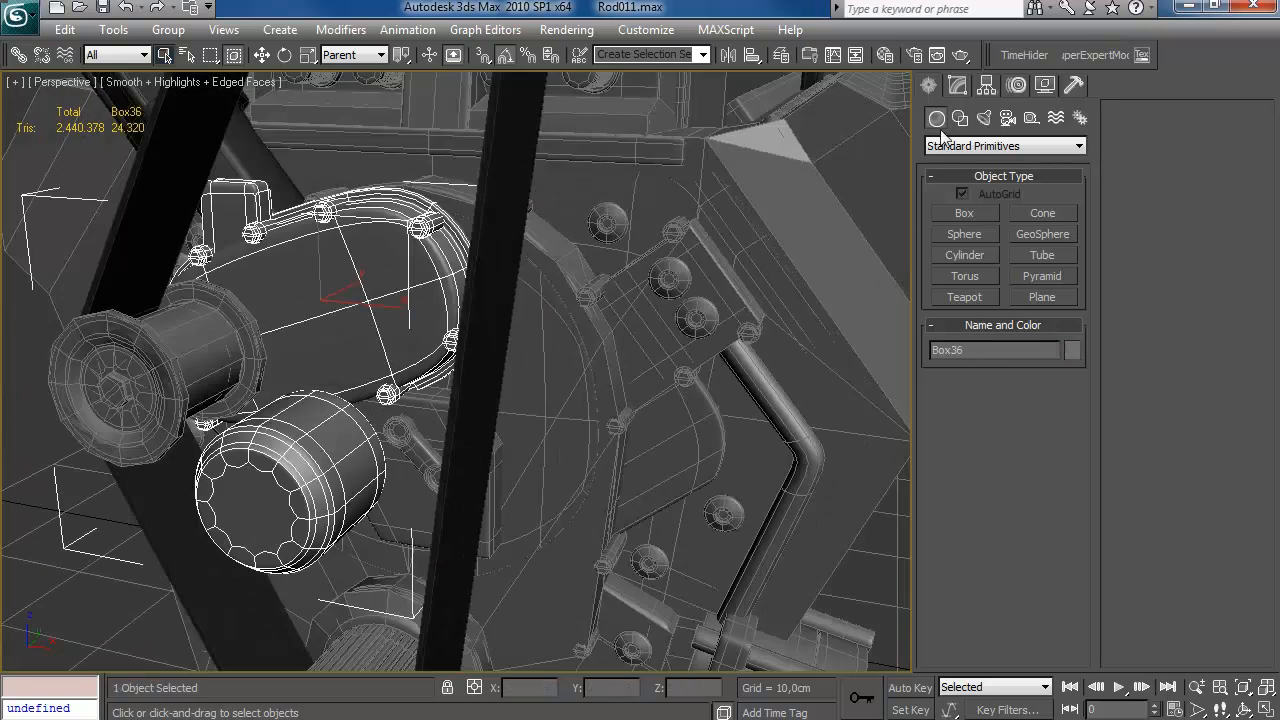
{"action": "left_click", "coordinate": [958, 85]}
{"action": "left_click", "coordinate": [1031, 291]}
{"action": "key", "text": "2"}
{"action": "scroll", "coordinate": [510, 490], "scroll_direction": "up", "scroll_amount": 4}
{"action": "middle_click_drag", "start_coordinate": [510, 490], "coordinate": [586, 342]}
Delete the bolt elements around the front cover's rim.
{"action": "key", "text": "5"}
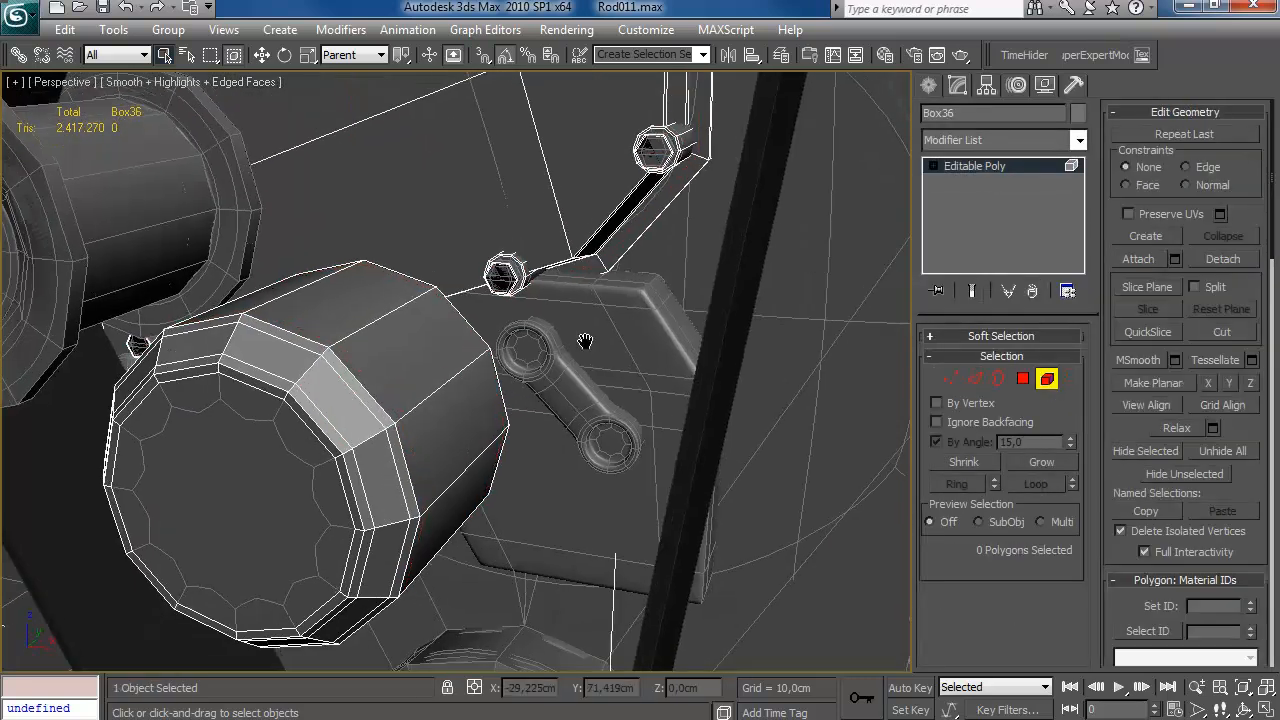
{"action": "scroll", "coordinate": [560, 310], "scroll_direction": "down", "scroll_amount": 4}
{"action": "middle_click_drag", "start_coordinate": [522, 275], "coordinate": [557, 265], "text": "alt"}
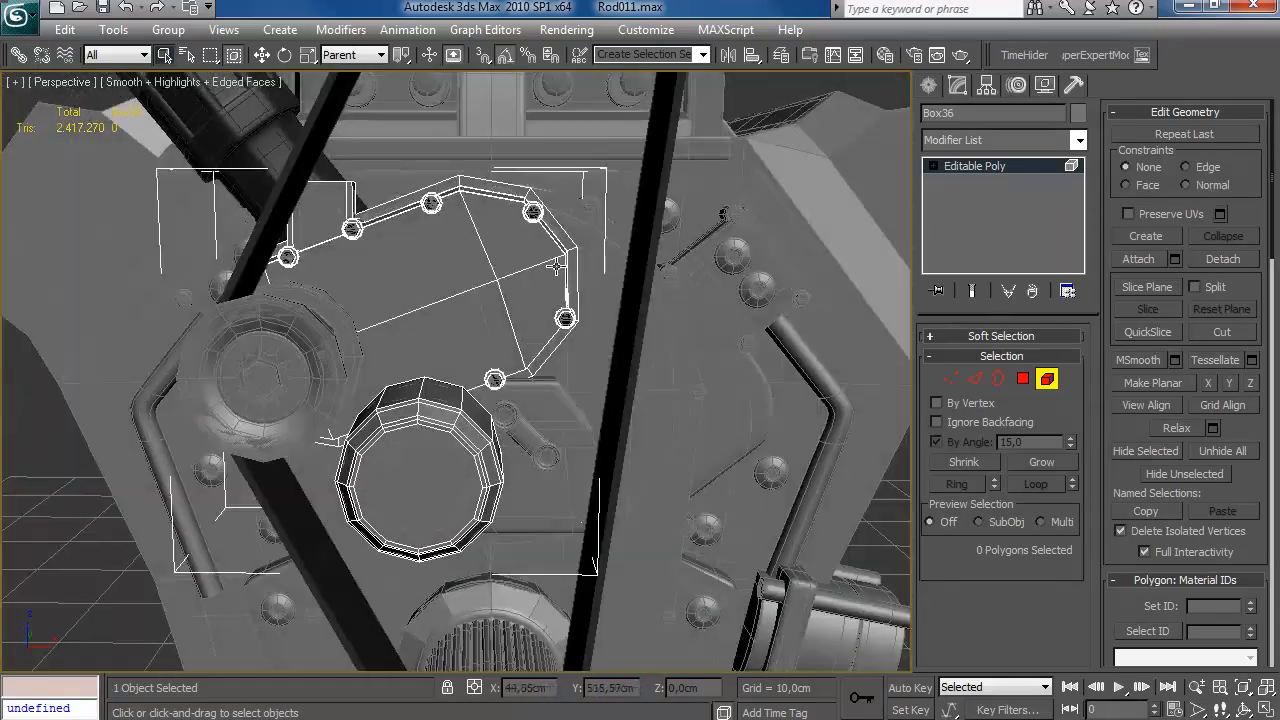
{"action": "left_click", "coordinate": [325, 208], "text": "alt"}
{"action": "middle_click_drag", "start_coordinate": [455, 185], "coordinate": [397, 333], "text": "alt"}
{"action": "key", "text": "Delete"}
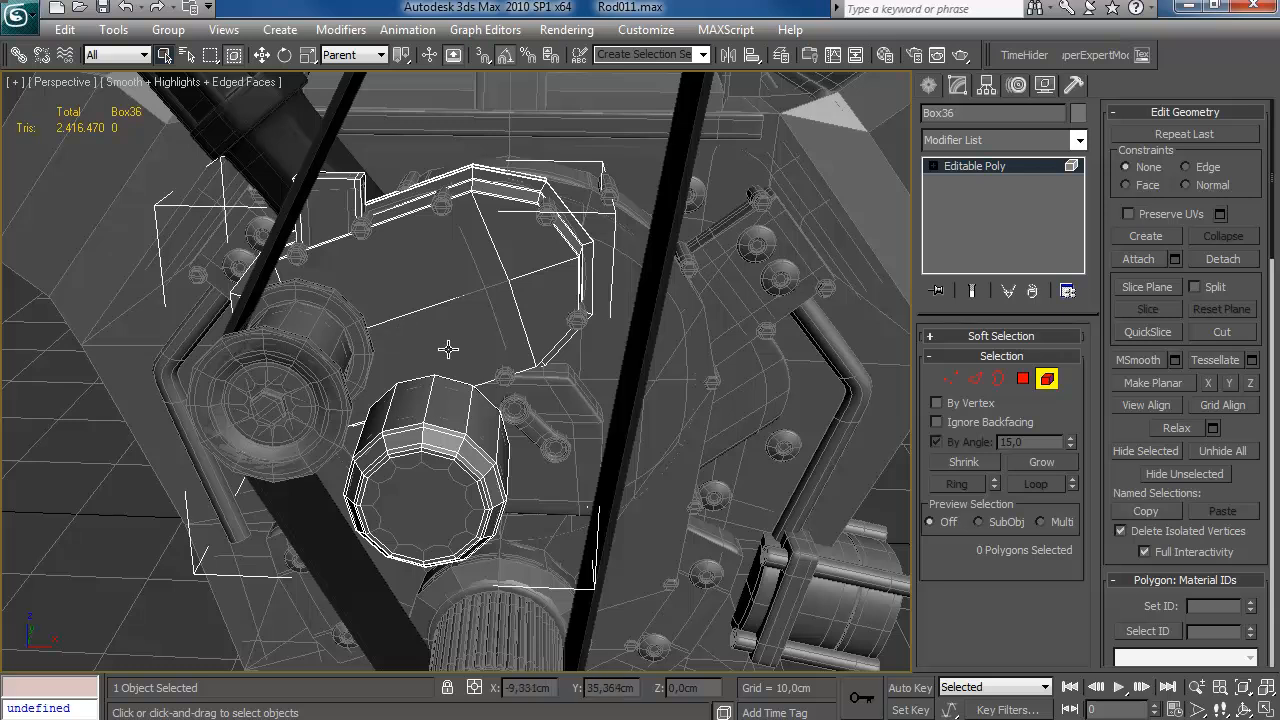
Remove the surplus edge loops around the cover's cylinder and delete its front end polygons.
{"action": "middle_click_drag", "start_coordinate": [790, 370], "coordinate": [510, 389], "text": "alt"}
{"action": "scroll", "coordinate": [512, 388], "scroll_direction": "up", "scroll_amount": 4}
{"action": "left_click", "coordinate": [493, 389]}
{"action": "left_click", "coordinate": [532, 380], "text": "ctrl"}
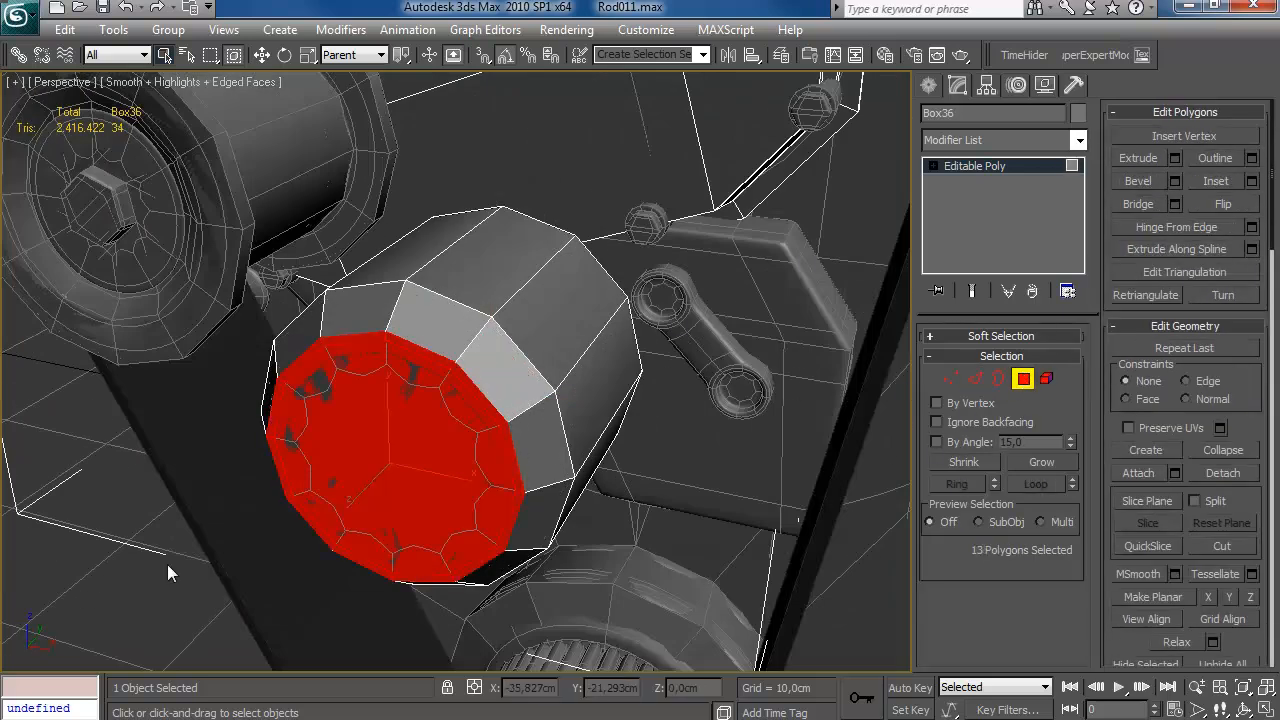
{"action": "key", "text": "Delete"}
Remove the surplus edge loops along the front cover's rim and its raised block.
{"action": "middle_click_drag", "start_coordinate": [895, 338], "coordinate": [841, 389], "text": "alt"}
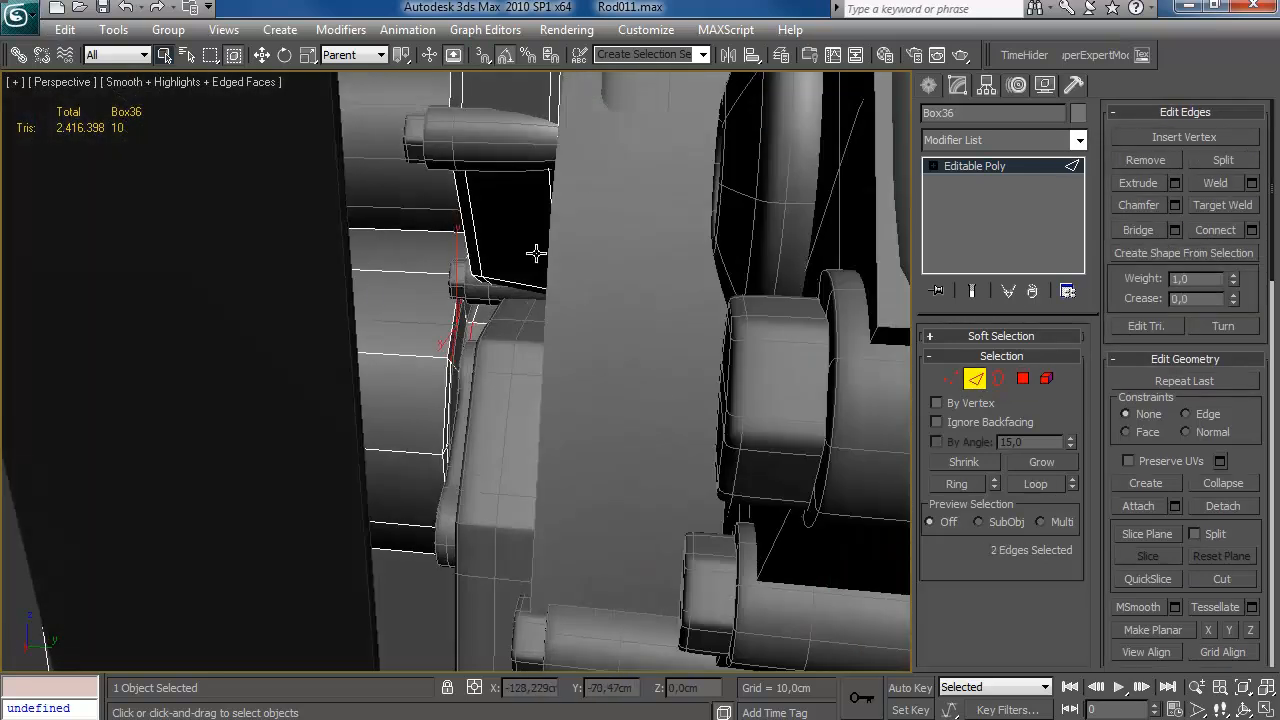
{"action": "key", "text": "alt+l"}
{"action": "key", "text": "ctrl+BackSpace"}
{"action": "left_click_drag", "start_coordinate": [536, 254], "coordinate": [537, 323], "text": "alt"}
{"action": "middle_click_drag", "start_coordinate": [537, 323], "coordinate": [421, 440], "text": "alt"}
{"action": "key", "text": "F3"}
{"action": "scroll", "coordinate": [769, 327], "scroll_direction": "down", "scroll_amount": 4}
{"action": "scroll", "coordinate": [421, 440], "scroll_direction": "up", "scroll_amount": 4}
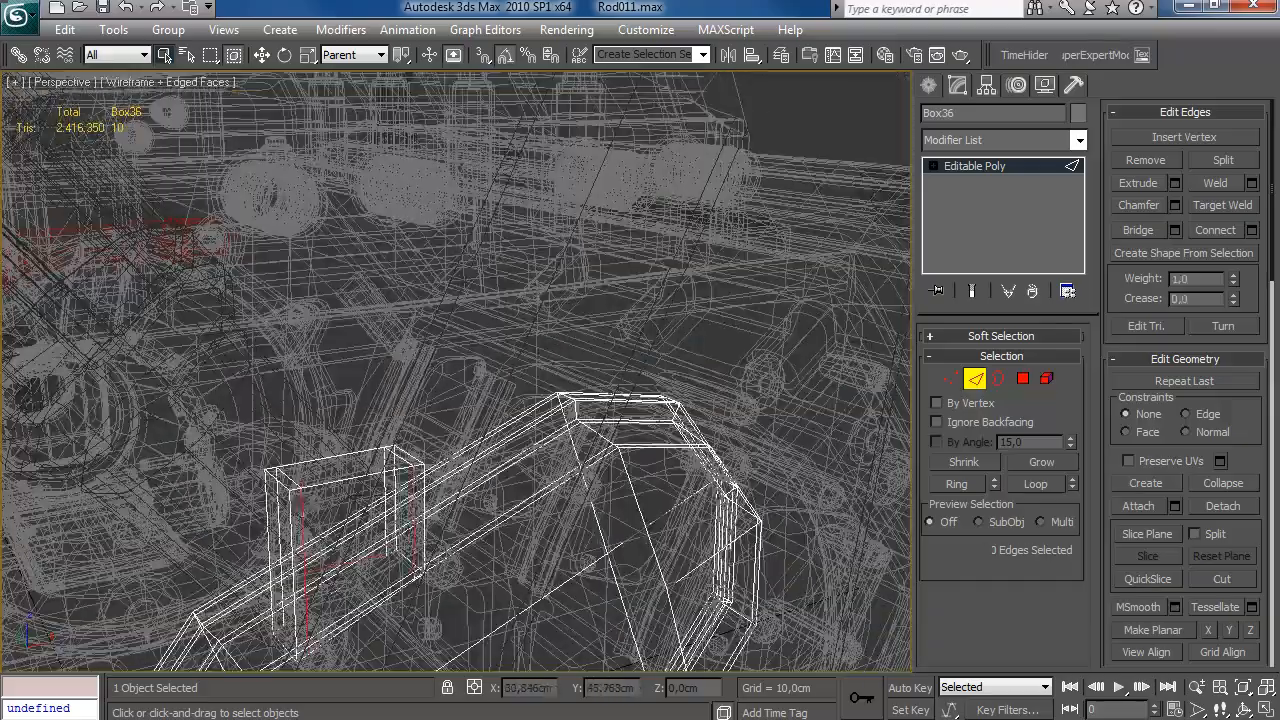
{"action": "key", "text": "F3"}
{"action": "mouse_move", "coordinate": [437, 507]}
{"action": "middle_mouse_down", "text": "alt"}
{"action": "mouse_move", "coordinate": [477, 420]}
{"action": "mouse_move", "coordinate": [583, 326]}
{"action": "mouse_move", "coordinate": [465, 470]}
{"action": "middle_mouse_up", "text": "alt"}
{"action": "left_click", "coordinate": [465, 470]}
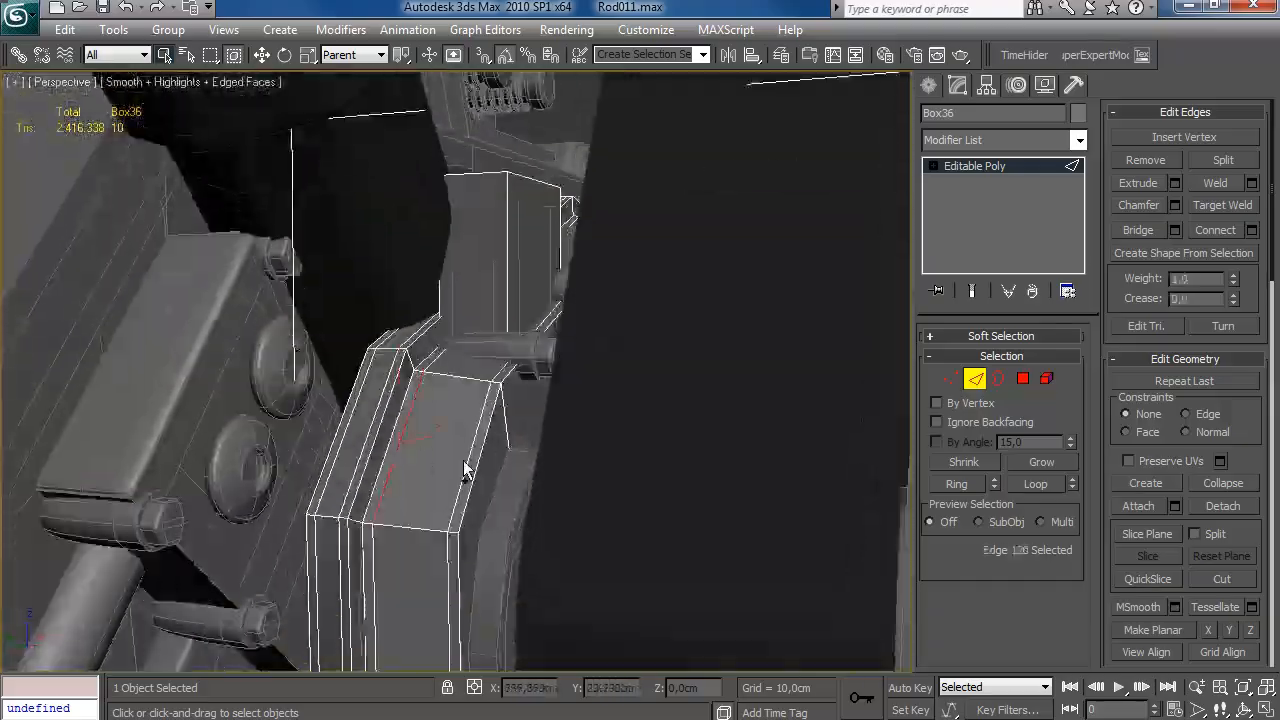
Chamfer the edges crossing the front cover's rounded rim to add segments to the curve.
{"action": "middle_click_drag", "start_coordinate": [421, 353], "coordinate": [698, 380], "text": "alt"}
{"action": "left_click", "coordinate": [698, 416]}
{"action": "key", "text": "alt+r"}
{"action": "middle_click_drag", "start_coordinate": [631, 347], "coordinate": [566, 414], "text": "alt"}
{"action": "left_click", "coordinate": [1174, 206]}
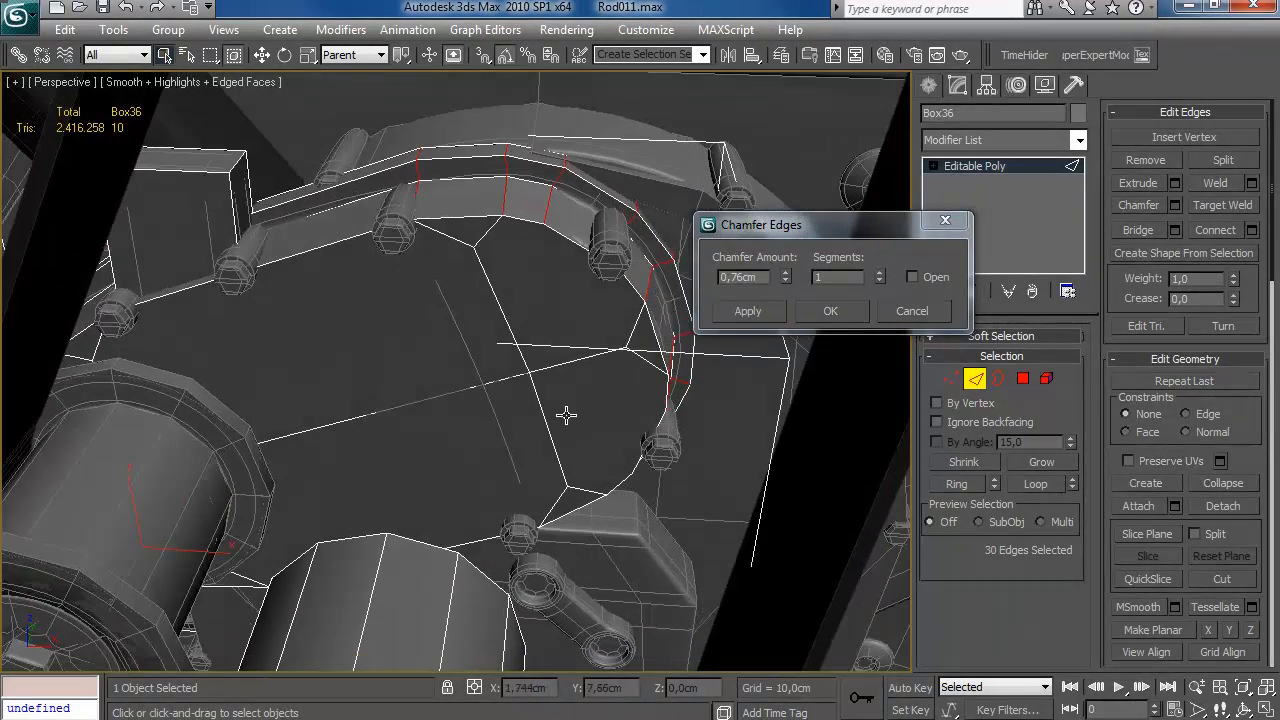
{"action": "left_click_drag", "start_coordinate": [785, 277], "coordinate": [786, 287]}
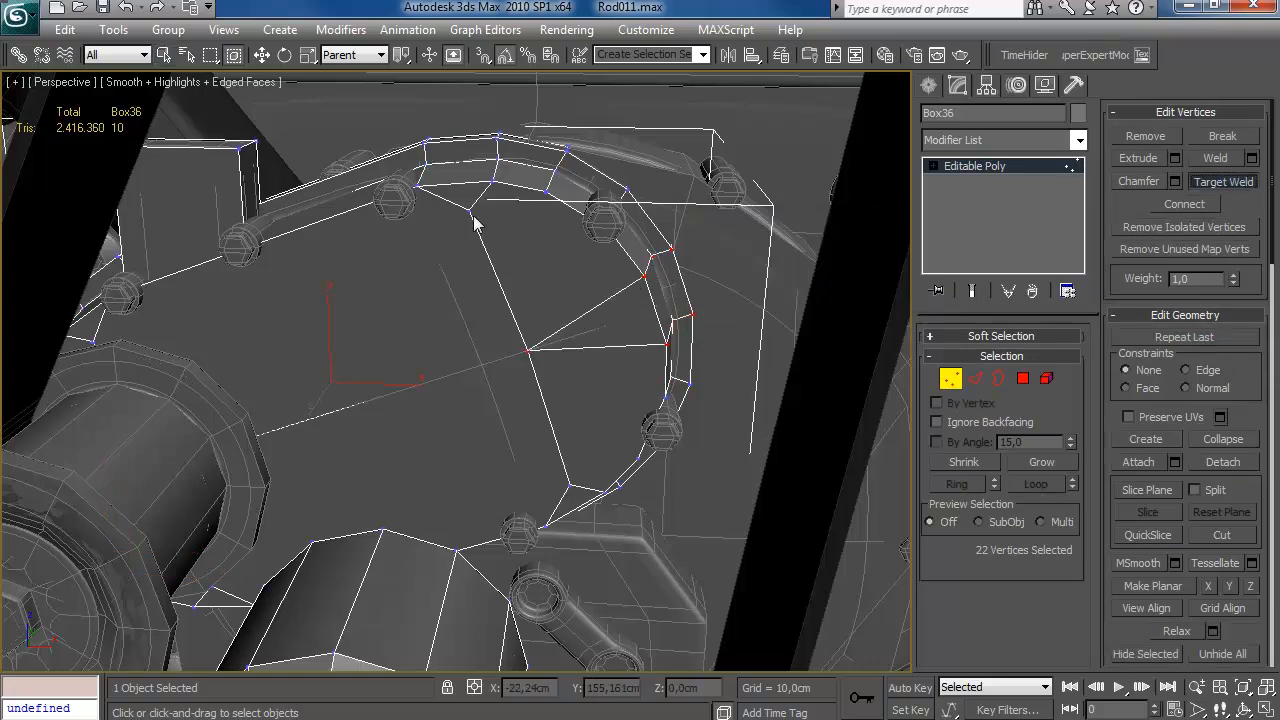
Target-weld the surplus vertices on the front cover's rounded end and finish editing the cover.
{"action": "middle_click_drag", "start_coordinate": [427, 404], "coordinate": [364, 314], "text": "alt"}
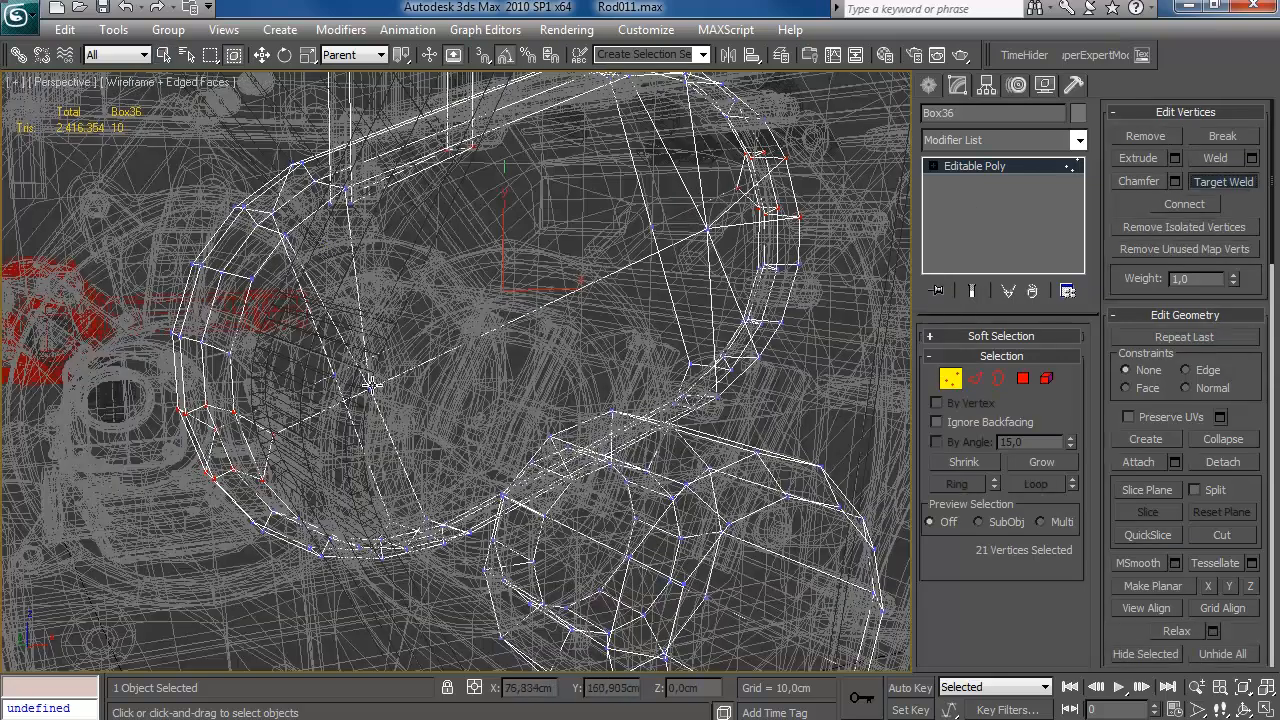
{"action": "middle_click_drag", "start_coordinate": [370, 383], "coordinate": [568, 355], "text": "alt"}
{"action": "mouse_move", "coordinate": [315, 405]}
{"action": "middle_mouse_down", "text": "alt"}
{"action": "mouse_move", "coordinate": [323, 271]}
{"action": "mouse_move", "coordinate": [335, 374]}
{"action": "mouse_move", "coordinate": [529, 357]}
{"action": "mouse_move", "coordinate": [500, 374]}
{"action": "mouse_move", "coordinate": [524, 360]}
{"action": "mouse_move", "coordinate": [660, 390]}
{"action": "mouse_move", "coordinate": [596, 335]}
{"action": "mouse_move", "coordinate": [563, 343]}
{"action": "mouse_move", "coordinate": [531, 380]}
{"action": "mouse_move", "coordinate": [491, 354]}
{"action": "mouse_move", "coordinate": [481, 421]}
{"action": "mouse_move", "coordinate": [463, 434]}
{"action": "mouse_move", "coordinate": [587, 383]}
{"action": "mouse_move", "coordinate": [583, 400]}
{"action": "mouse_move", "coordinate": [494, 412]}
{"action": "mouse_move", "coordinate": [502, 402]}
{"action": "middle_mouse_up", "text": "alt"}
{"action": "left_click", "coordinate": [521, 359]}
{"action": "left_click", "coordinate": [488, 349]}
{"action": "right_click", "coordinate": [515, 358]}
{"action": "key", "text": "F3"}
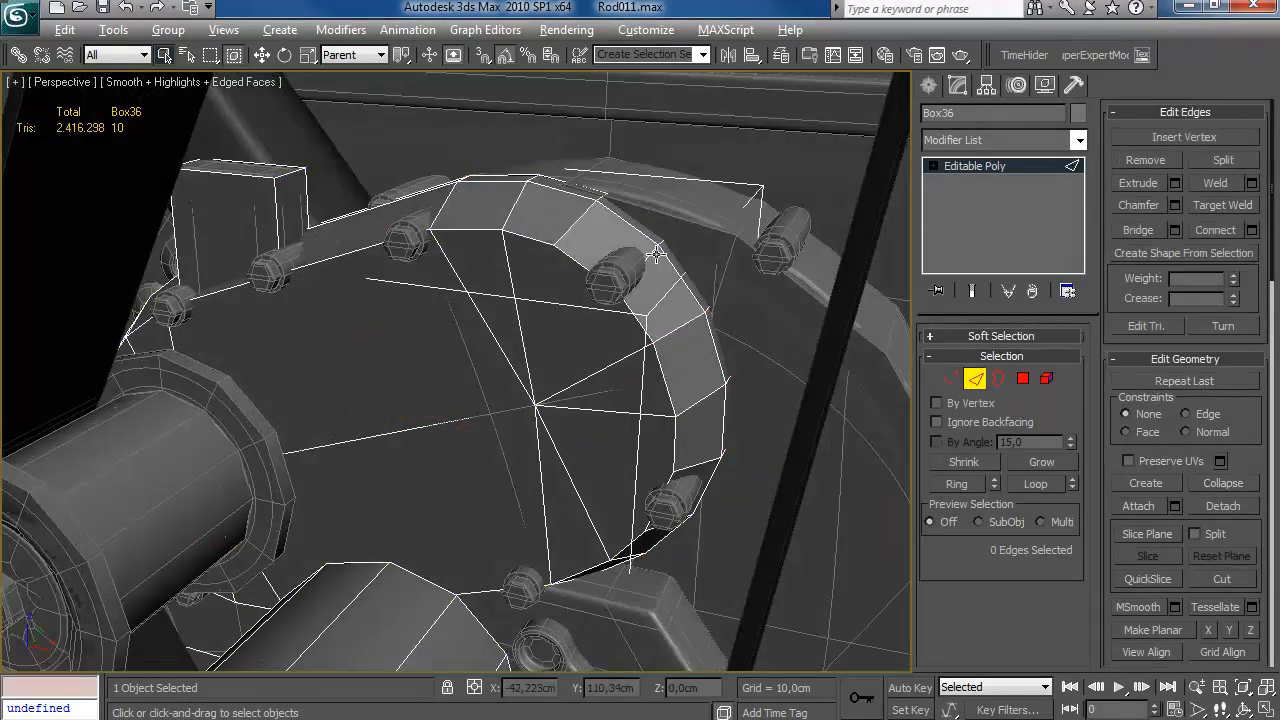
{"action": "middle_click_drag", "start_coordinate": [378, 421], "coordinate": [494, 409], "text": "alt"}
{"action": "key", "text": "2"}
{"action": "middle_click_drag", "start_coordinate": [655, 316], "coordinate": [470, 330], "text": "alt"}
Remove the surplus edge loops around the box-shaped bracket beside the cylinder.
{"action": "scroll", "coordinate": [505, 325], "scroll_direction": "down", "scroll_amount": 4}
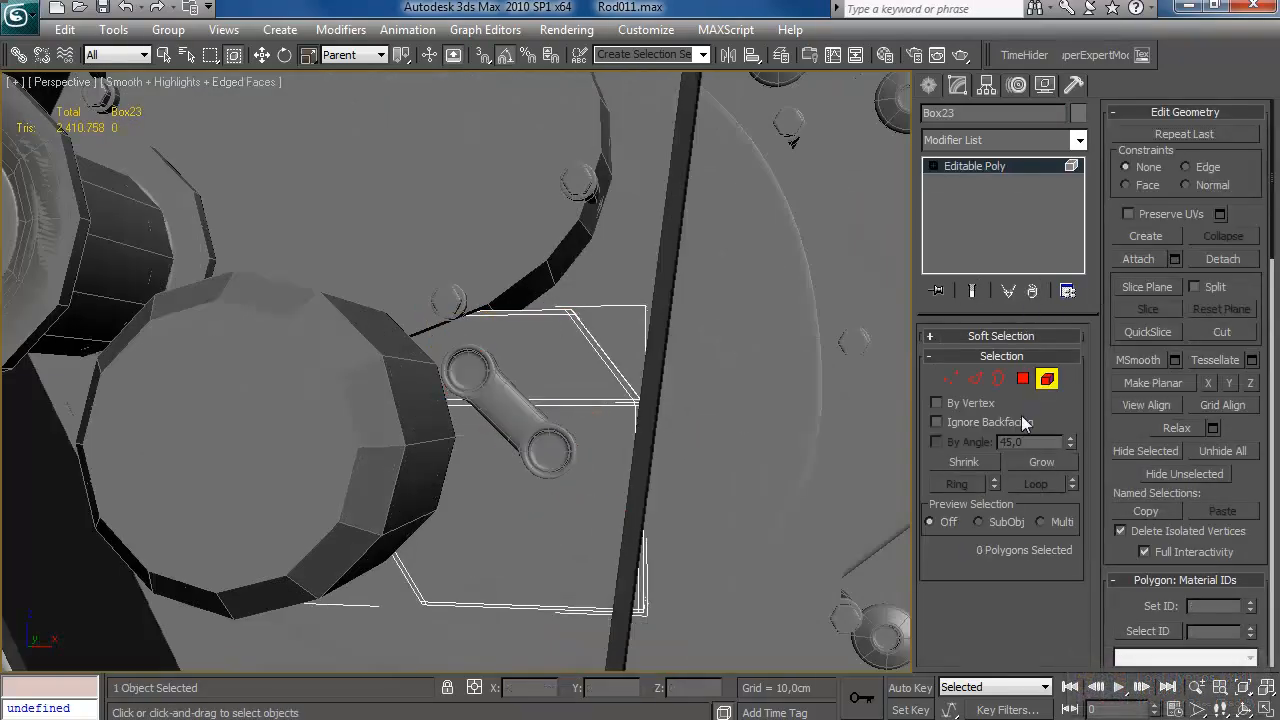
{"action": "left_click", "coordinate": [975, 378]}
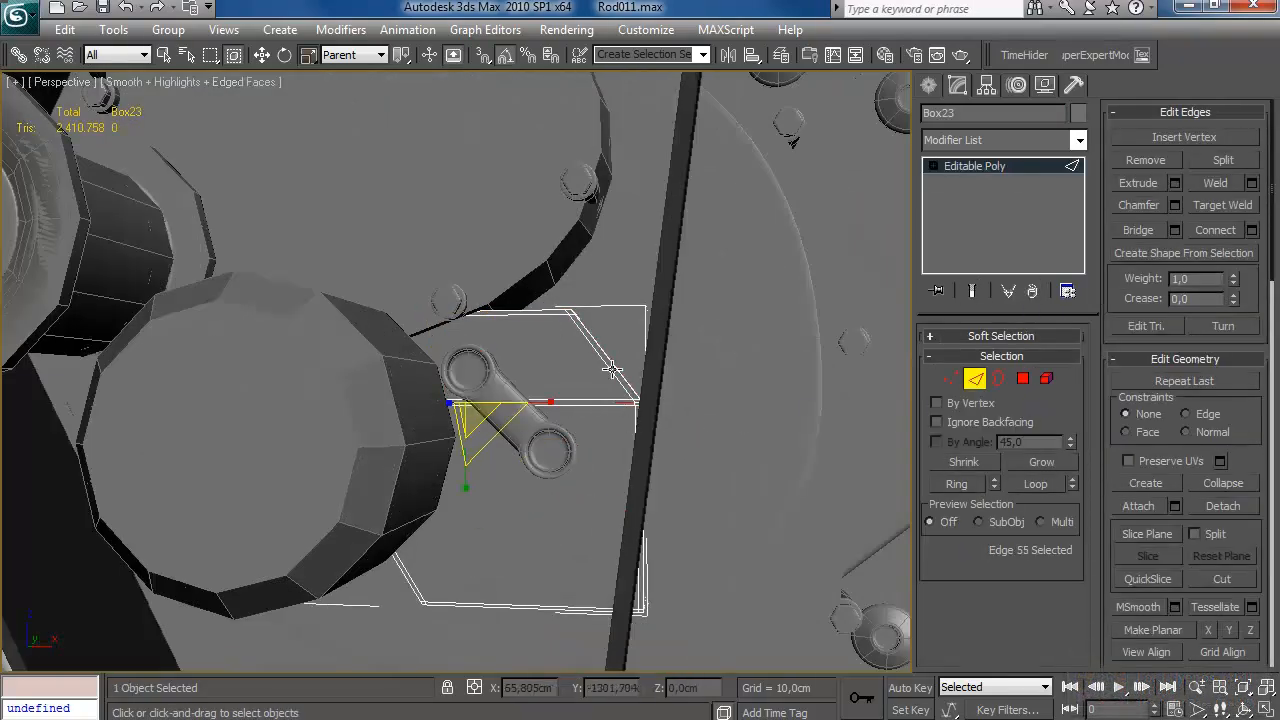
{"action": "middle_click_drag", "start_coordinate": [650, 230], "coordinate": [545, 304], "text": "alt"}
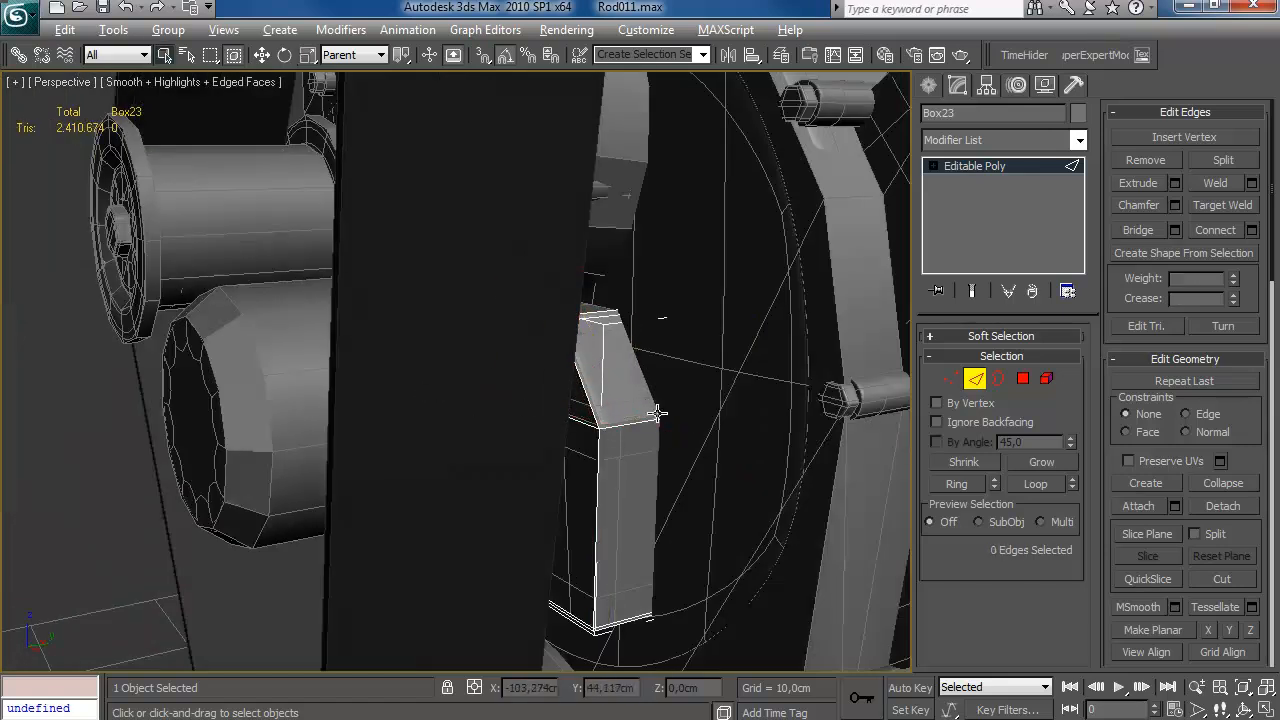
{"action": "middle_click_drag", "start_coordinate": [657, 413], "coordinate": [600, 500], "text": "alt"}
{"action": "left_click", "coordinate": [600, 500]}
{"action": "key", "text": "alt+l"}
{"action": "key", "text": "ctrl+BackSpace"}
{"action": "middle_click_drag", "start_coordinate": [687, 360], "coordinate": [580, 330], "text": "alt"}
{"action": "left_click", "coordinate": [629, 311]}
{"action": "key", "text": "alt+l"}
{"action": "key", "text": "ctrl+BackSpace"}
{"action": "left_click", "coordinate": [478, 514]}
{"action": "key", "text": "alt+l"}
{"action": "key", "text": "ctrl+BackSpace"}
{"action": "scroll", "coordinate": [653, 317], "scroll_direction": "down", "scroll_amount": 5}
{"action": "scroll", "coordinate": [685, 287], "scroll_direction": "up", "scroll_amount": 2}
Delete the bracket's hidden rear polygons and deselect the bracket.
{"action": "left_click", "coordinate": [983, 380]}
{"action": "middle_click_drag", "start_coordinate": [695, 335], "coordinate": [518, 323], "text": "alt"}
{"action": "left_click", "coordinate": [434, 364]}
{"action": "middle_click_drag", "start_coordinate": [470, 375], "coordinate": [286, 494], "text": "alt"}
{"action": "scroll", "coordinate": [363, 432], "scroll_direction": "up", "scroll_amount": 5}
{"action": "key", "text": "F3"}
{"action": "scroll", "coordinate": [410, 482], "scroll_direction": "down", "scroll_amount": 3}
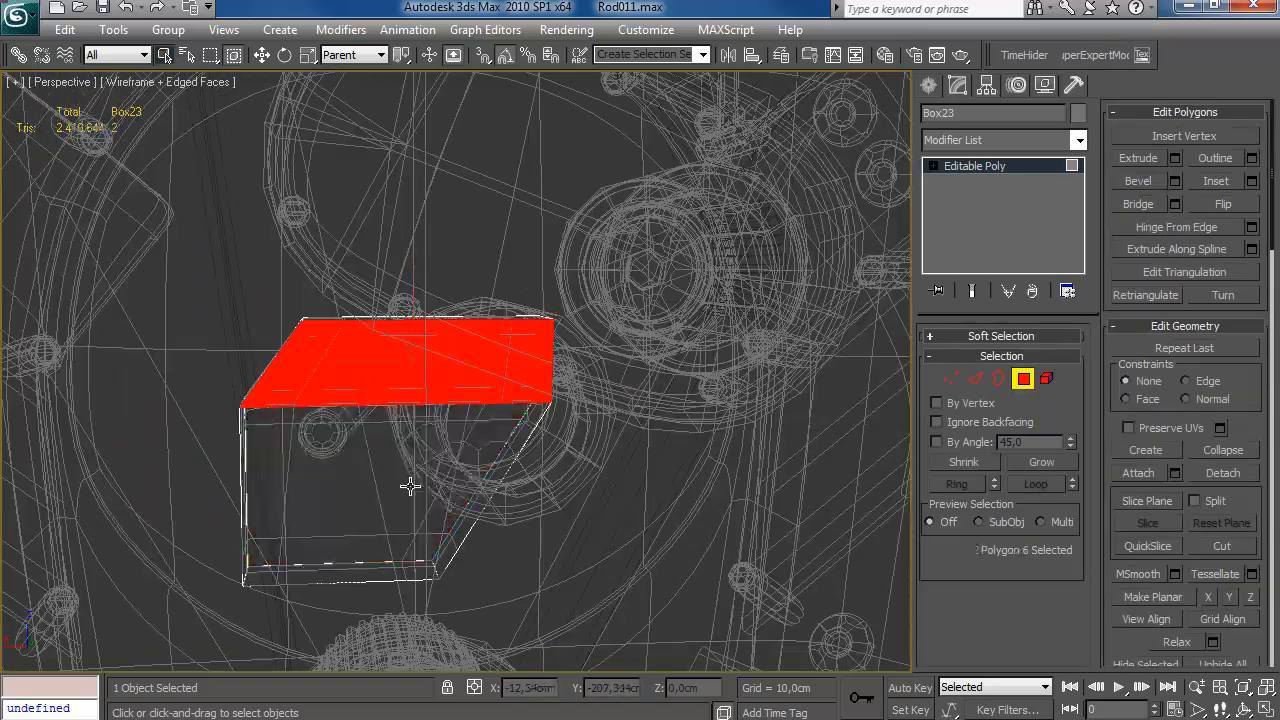
{"action": "middle_click_drag", "start_coordinate": [440, 455], "coordinate": [735, 418], "text": "alt"}
{"action": "scroll", "coordinate": [600, 420], "scroll_direction": "down", "scroll_amount": 5}
{"action": "key", "text": "F3"}
{"action": "key", "text": "4"}
{"action": "scroll", "coordinate": [523, 420], "scroll_direction": "down", "scroll_amount": 3}
{"action": "mouse_move", "coordinate": [523, 420]}
{"action": "middle_mouse_down", "text": "alt"}
{"action": "mouse_move", "coordinate": [600, 414]}
{"action": "mouse_move", "coordinate": [720, 375]}
{"action": "middle_mouse_up", "text": "alt"}
{"action": "left_click", "coordinate": [775, 350]}
Clone the drive belt spline as LPbelt, add it to the LPengine layer and hide the HPEngine layer.
{"action": "scroll", "coordinate": [605, 322], "scroll_direction": "down", "scroll_amount": 3}
{"action": "middle_click_drag", "start_coordinate": [614, 329], "coordinate": [612, 378], "text": "alt"}
{"action": "scroll", "coordinate": [507, 423], "scroll_direction": "up", "scroll_amount": 4}
{"action": "scroll", "coordinate": [441, 378], "scroll_direction": "down", "scroll_amount": 4}
{"action": "scroll", "coordinate": [346, 357], "scroll_direction": "up", "scroll_amount": 4}
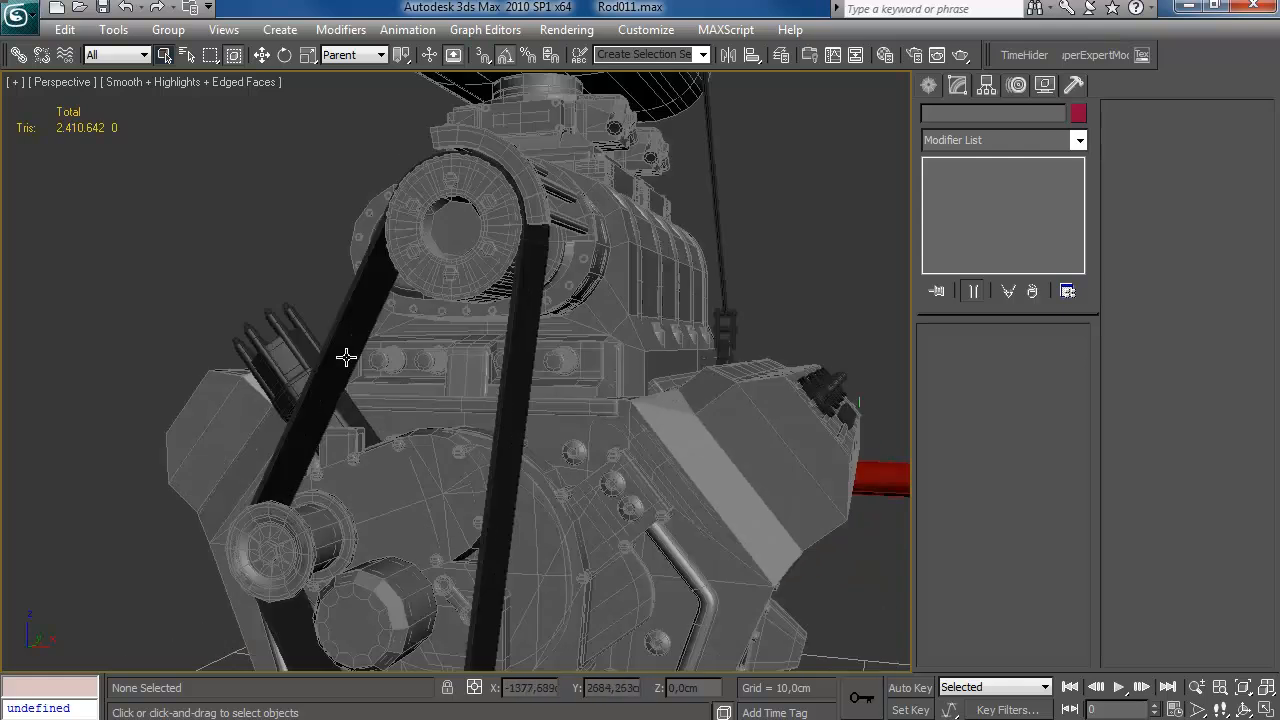
{"action": "left_click", "coordinate": [781, 54]}
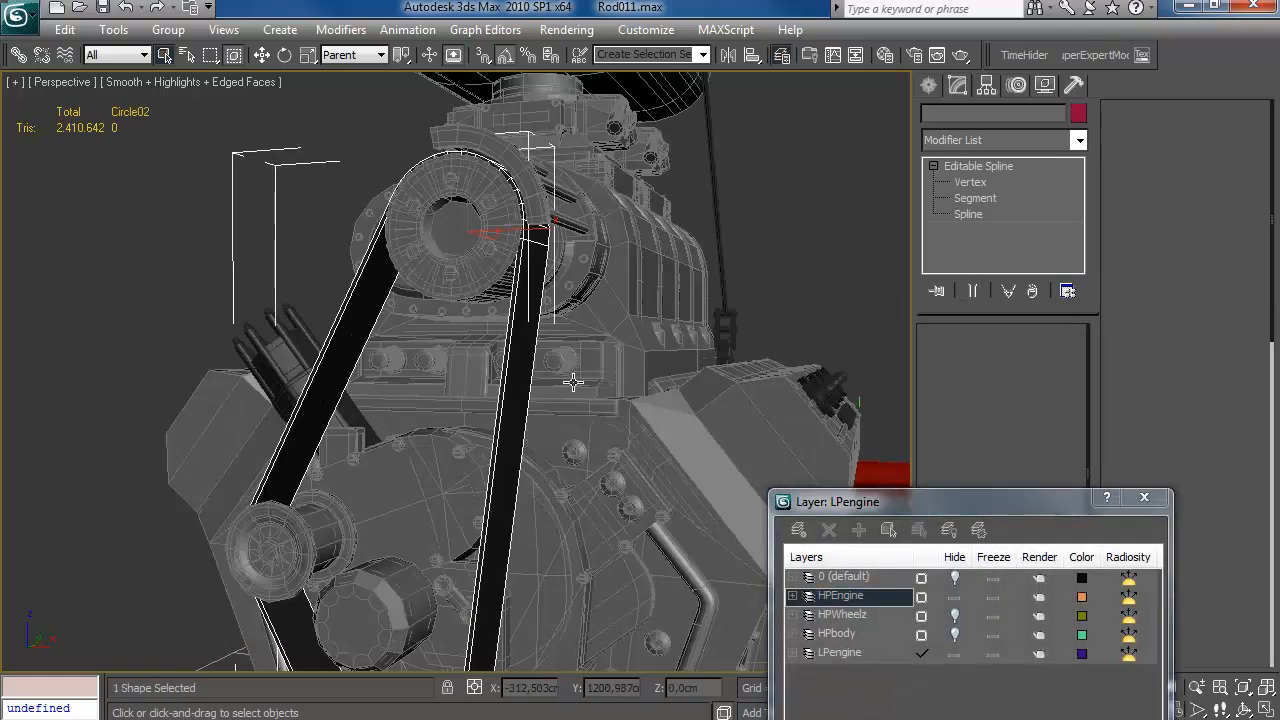
{"action": "key", "text": "ctrl+v"}
{"action": "type", "text": "LPbelt"}
{"action": "left_click", "coordinate": [584, 441]}
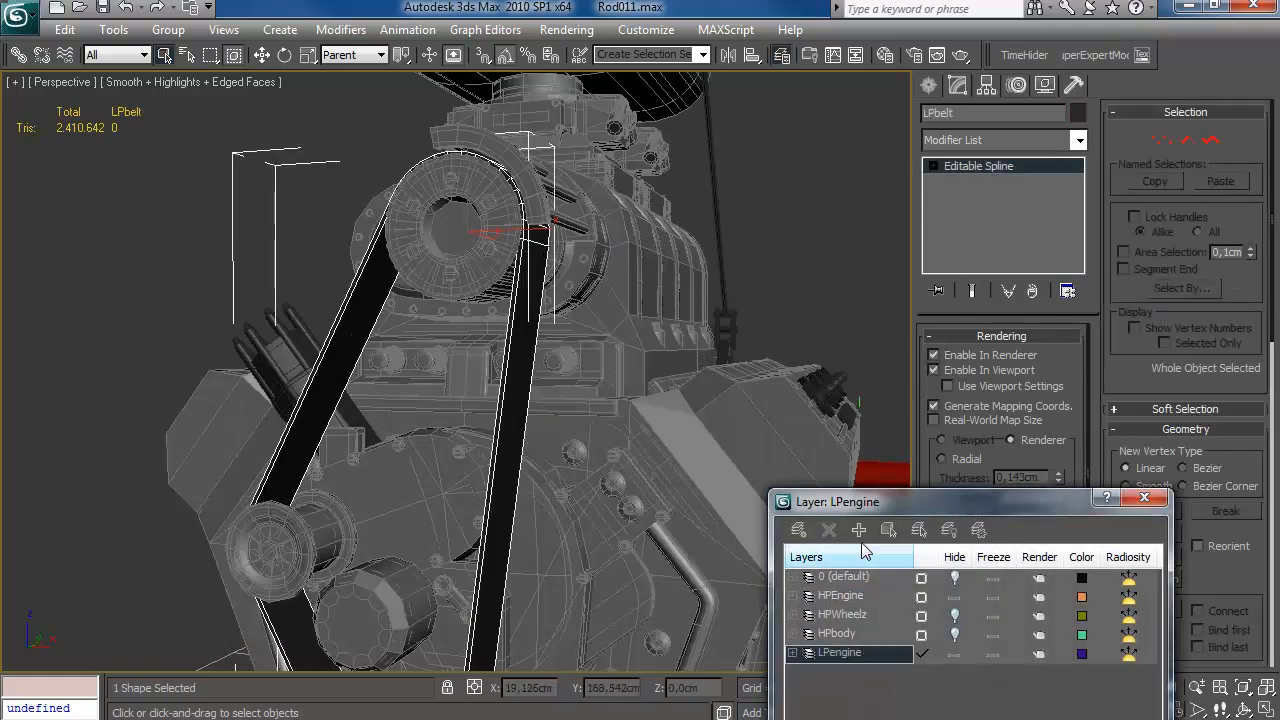
{"action": "left_click", "coordinate": [1143, 497]}
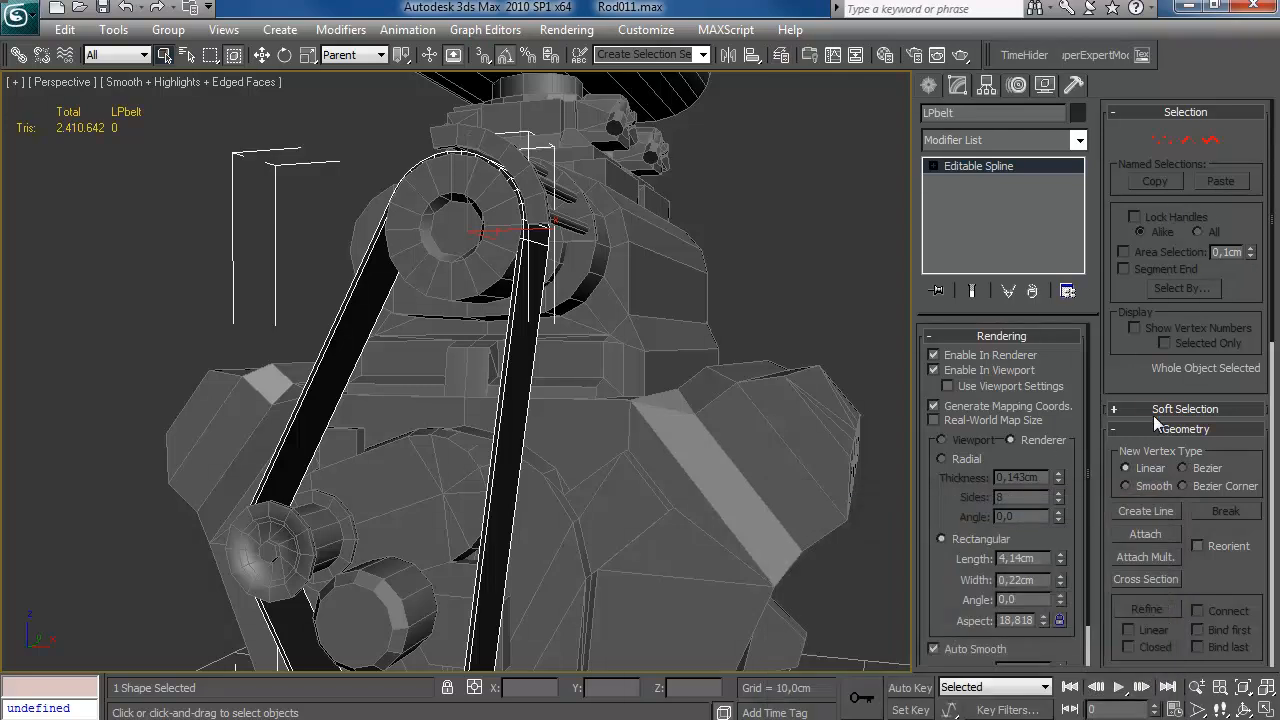
Adjust the belt spline's interpolation steps and add an Edit Poly modifier for edge editing.
{"action": "scroll", "coordinate": [1063, 362], "scroll_direction": "down", "scroll_amount": 2}
{"action": "left_click", "coordinate": [994, 657]}
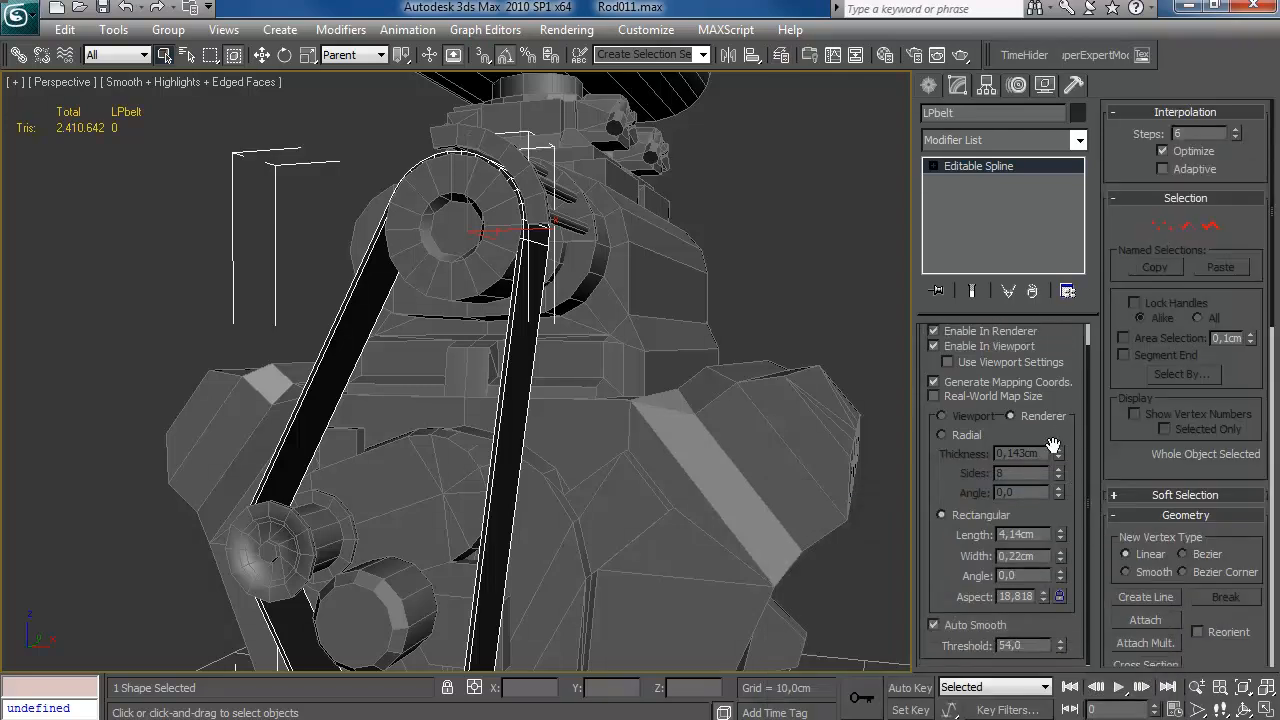
{"action": "left_click", "coordinate": [1237, 131]}
{"action": "middle_click_drag", "start_coordinate": [643, 292], "coordinate": [584, 432], "text": "alt"}
{"action": "scroll", "coordinate": [507, 342], "scroll_direction": "down", "scroll_amount": 3}
{"action": "left_click", "coordinate": [992, 139]}
{"action": "left_click", "coordinate": [990, 233]}
{"action": "left_click", "coordinate": [1160, 135]}
Remove the surplus edge loops where the belt wraps around the pulleys and deselect the belt.
{"action": "scroll", "coordinate": [533, 350], "scroll_direction": "up", "scroll_amount": 5}
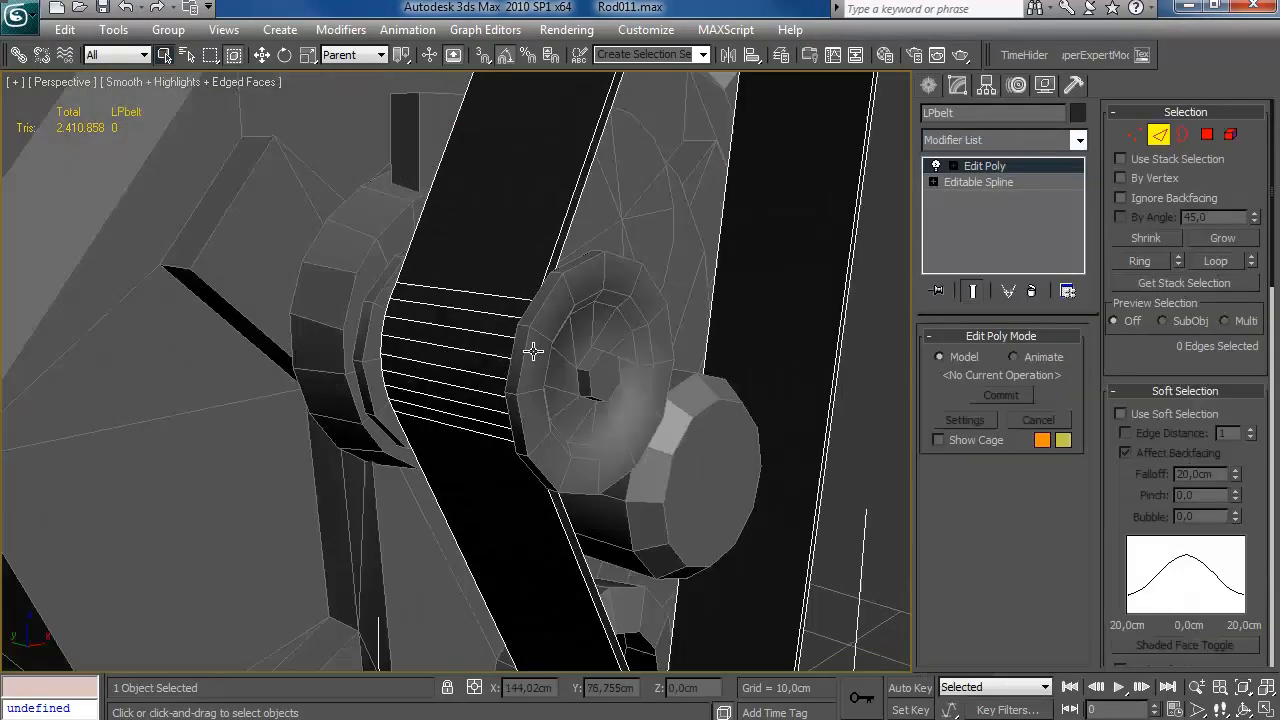
{"action": "key", "text": "alt+l"}
{"action": "key", "text": "ctrl+BackSpace"}
{"action": "middle_click_drag", "start_coordinate": [503, 504], "coordinate": [513, 323], "text": "alt"}
{"action": "scroll", "coordinate": [539, 385], "scroll_direction": "down", "scroll_amount": 4}
{"action": "scroll", "coordinate": [513, 323], "scroll_direction": "up", "scroll_amount": 4}
{"action": "key", "text": "ctrl+BackSpace"}
{"action": "middle_click_drag", "start_coordinate": [567, 396], "coordinate": [563, 450], "text": "alt"}
{"action": "scroll", "coordinate": [554, 454], "scroll_direction": "down", "scroll_amount": 4}
{"action": "scroll", "coordinate": [563, 450], "scroll_direction": "down", "scroll_amount": 3}
{"action": "key", "text": "2"}
{"action": "middle_click_drag", "start_coordinate": [654, 371], "coordinate": [677, 452], "text": "alt"}
{"action": "left_click", "coordinate": [677, 452]}
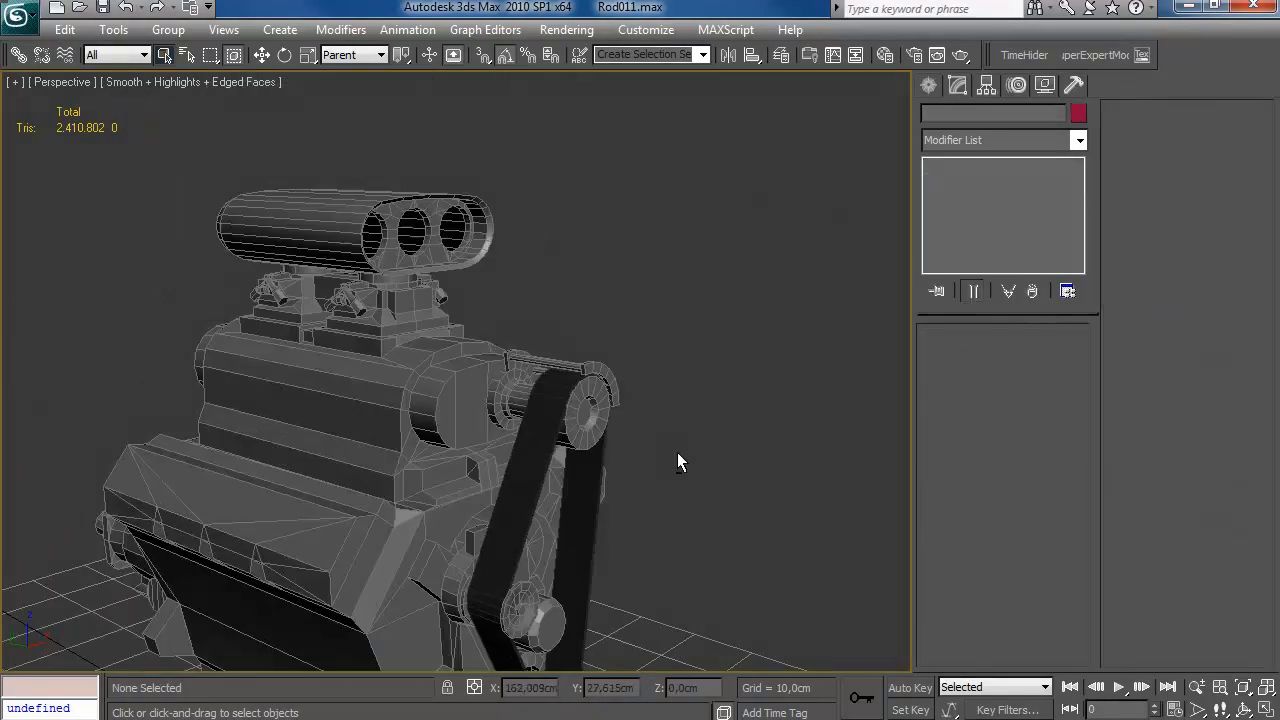
{"action": "key", "text": "ctrl+z"}
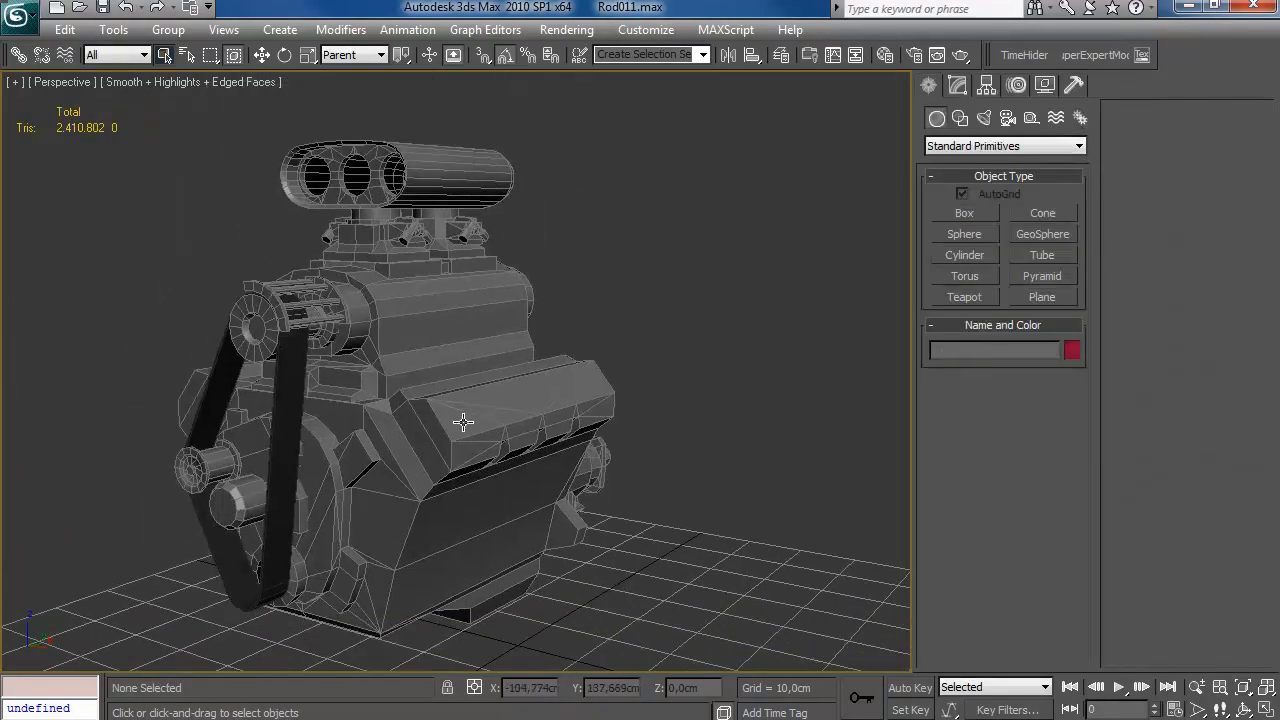
{"action": "middle_click_drag", "start_coordinate": [454, 494], "coordinate": [520, 469]}
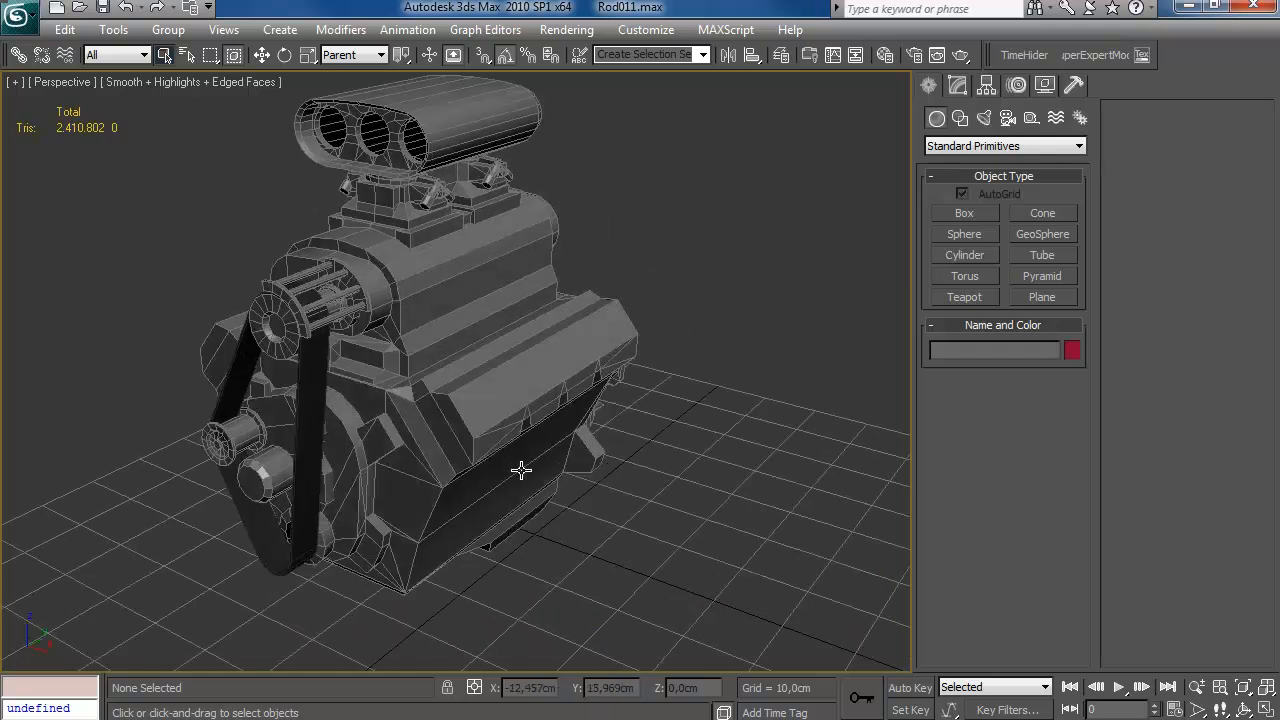
Unhide the HPEngine layer and select the low-poly engine block.
{"action": "key", "text": "l"}
{"action": "left_click_drag", "start_coordinate": [855, 494], "coordinate": [831, 448]}
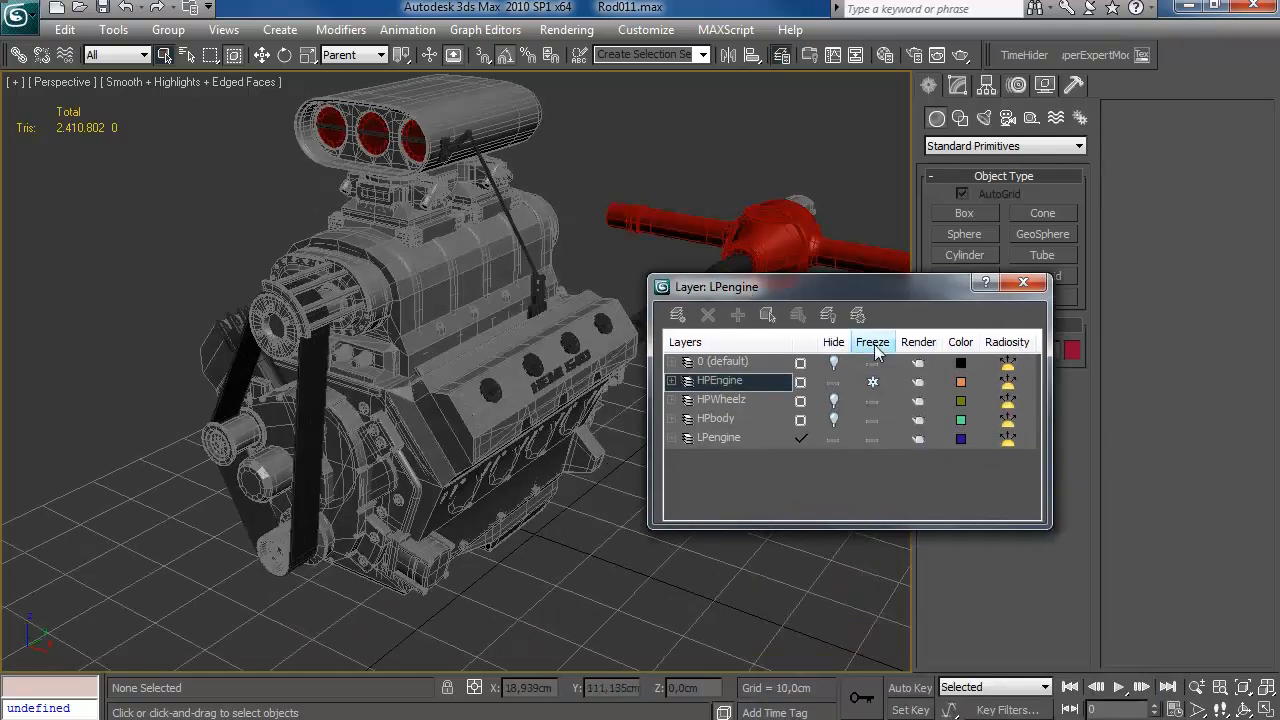
{"action": "left_click", "coordinate": [873, 283]}
{"action": "middle_click_drag", "start_coordinate": [654, 428], "coordinate": [705, 305], "text": "alt"}
{"action": "scroll", "coordinate": [728, 293], "scroll_direction": "up", "scroll_amount": 4}
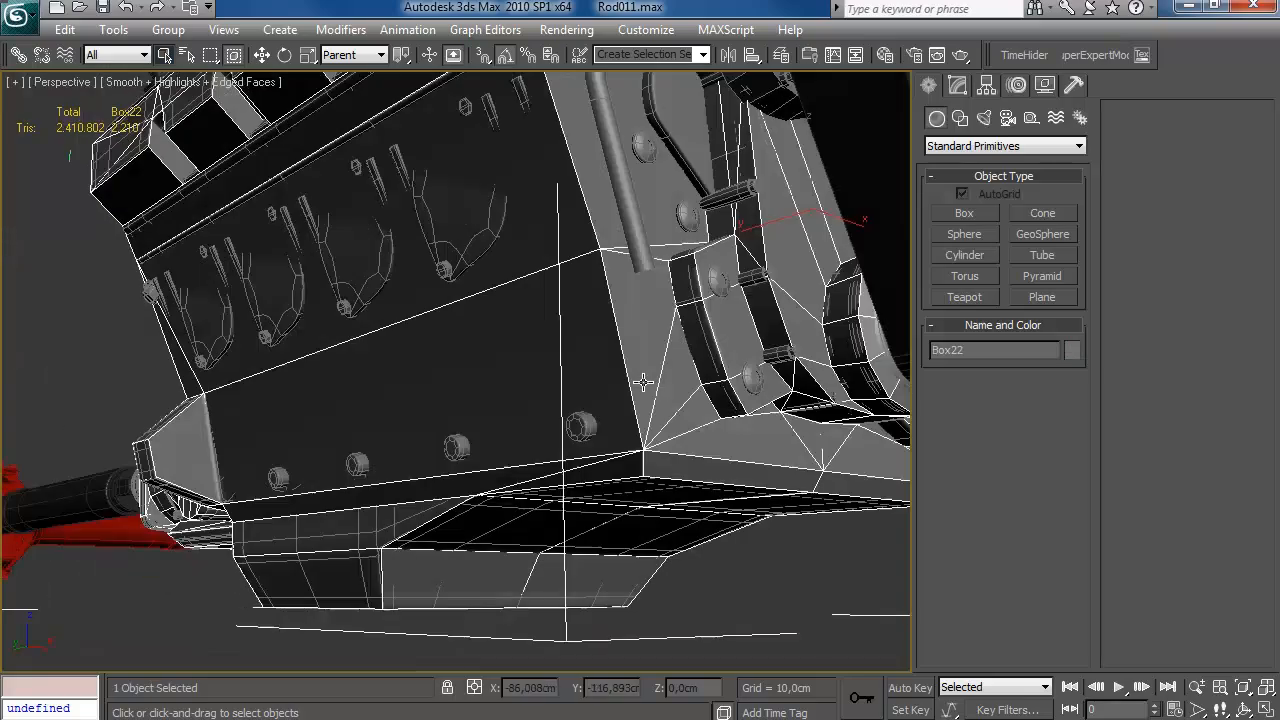
{"action": "middle_click_drag", "start_coordinate": [600, 360], "coordinate": [522, 432]}
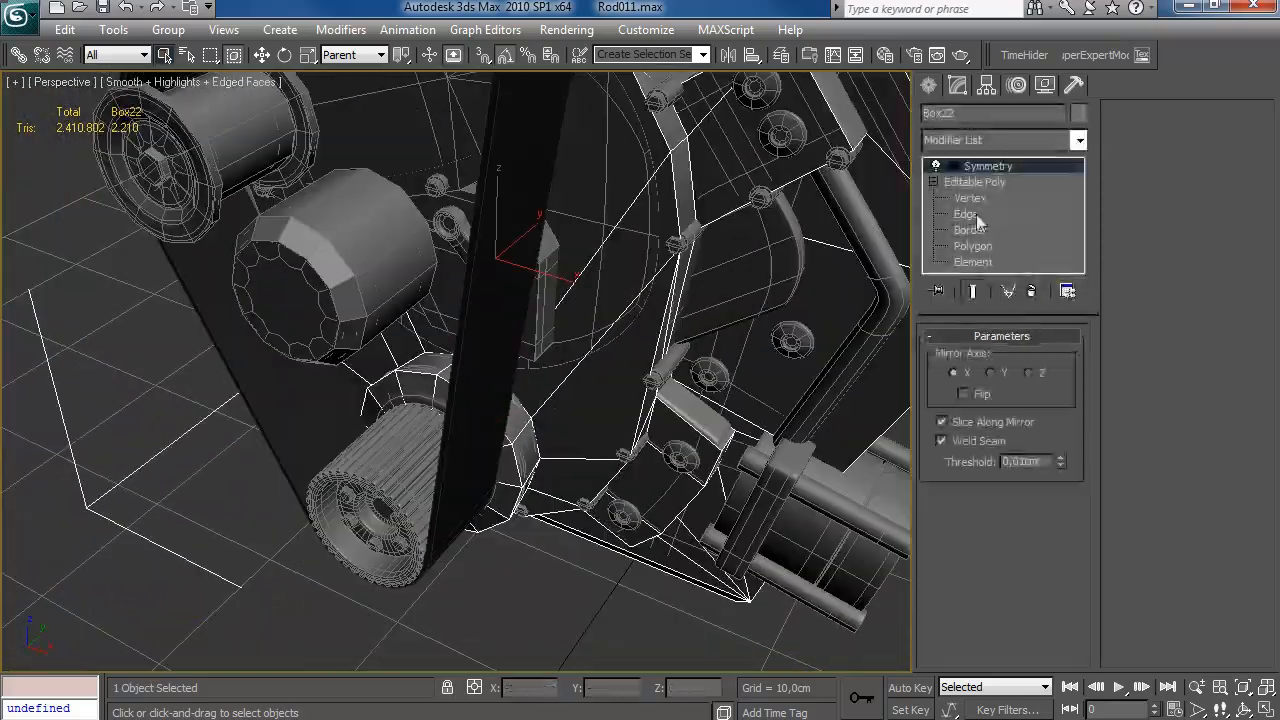
Extend the block's hub edges forward into a capped half pulley at the lower belt end and detach it as a separate object.
{"action": "left_click", "coordinate": [966, 214]}
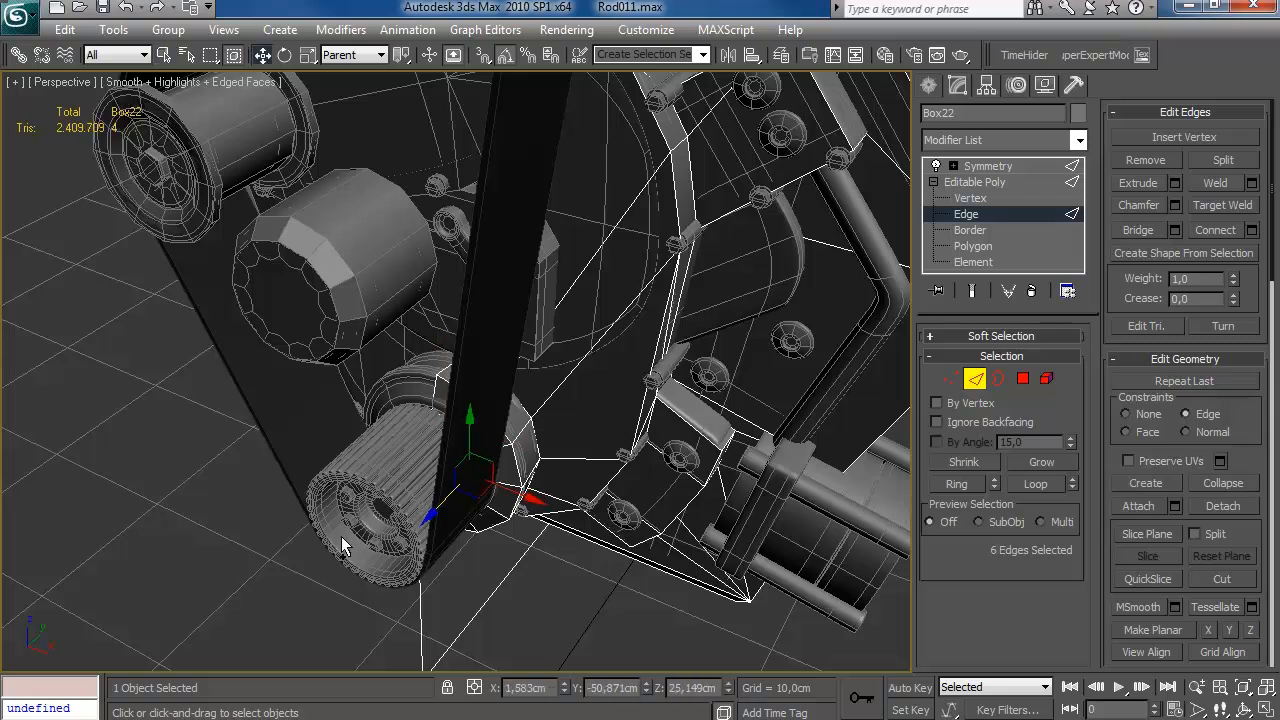
{"action": "middle_click_drag", "start_coordinate": [354, 576], "coordinate": [467, 592], "text": "alt"}
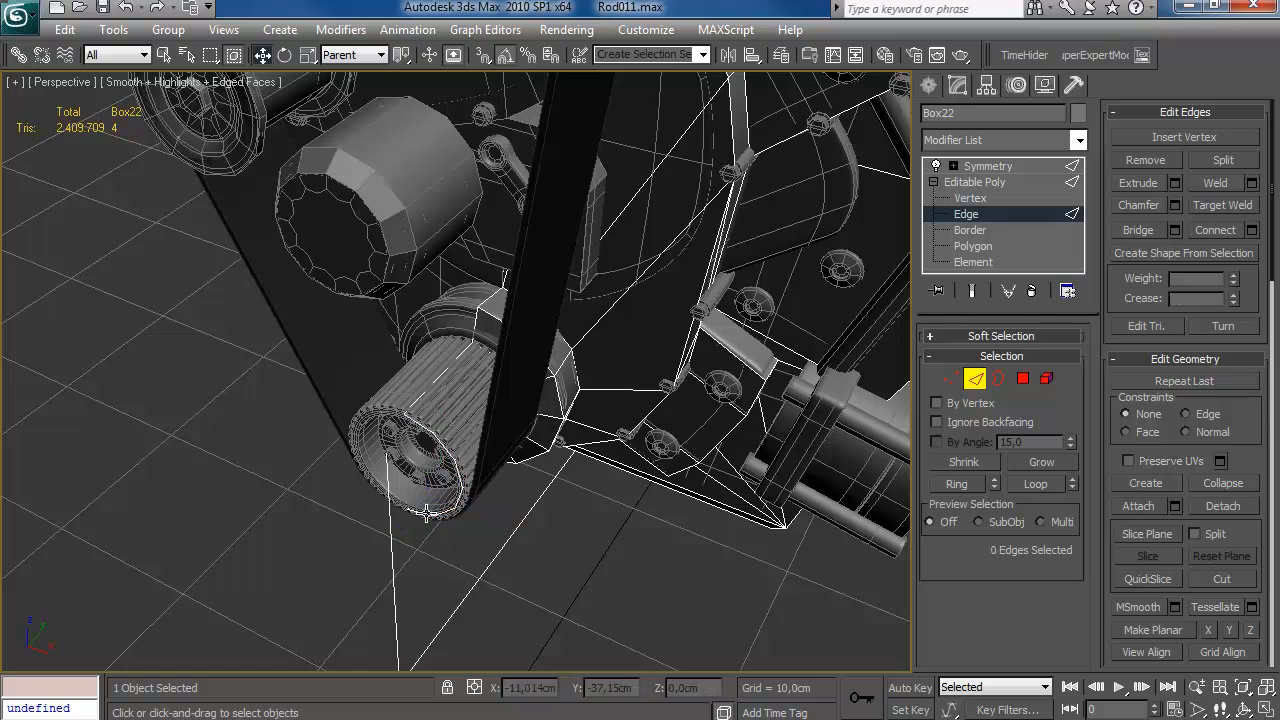
{"action": "left_click", "coordinate": [998, 378]}
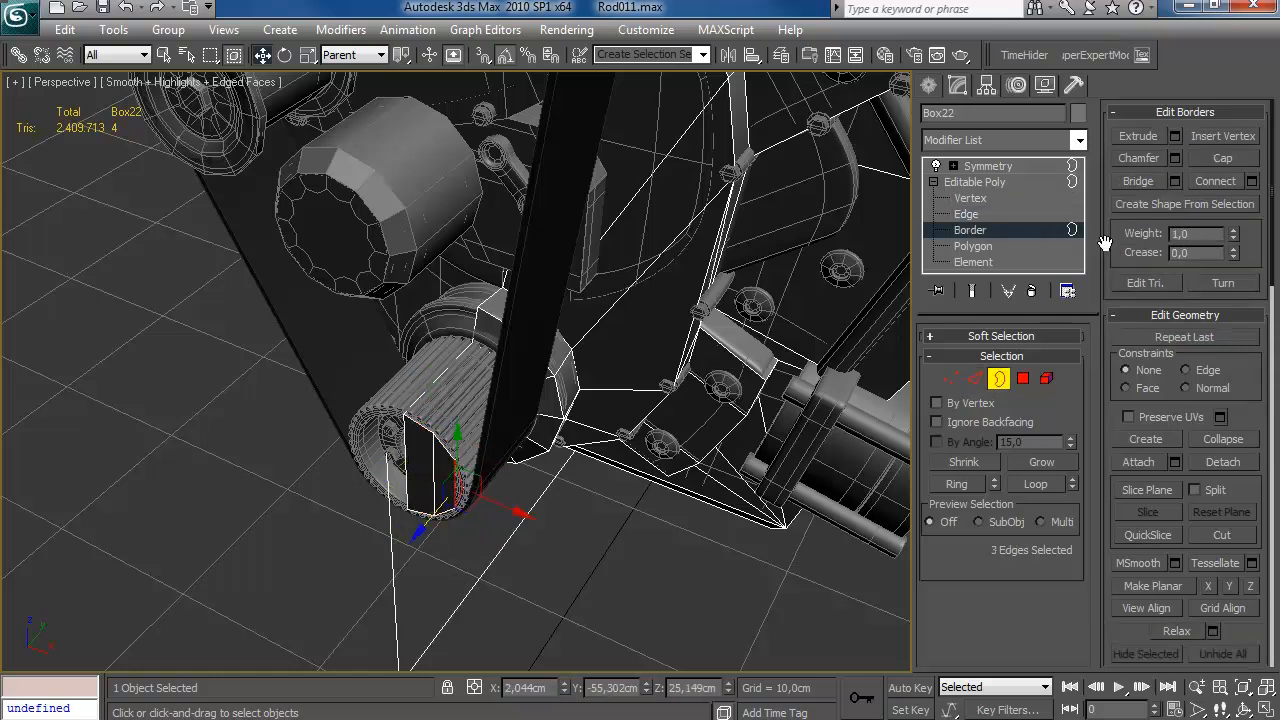
{"action": "middle_click_drag", "start_coordinate": [557, 440], "coordinate": [491, 379], "text": "alt"}
{"action": "key", "text": "4"}
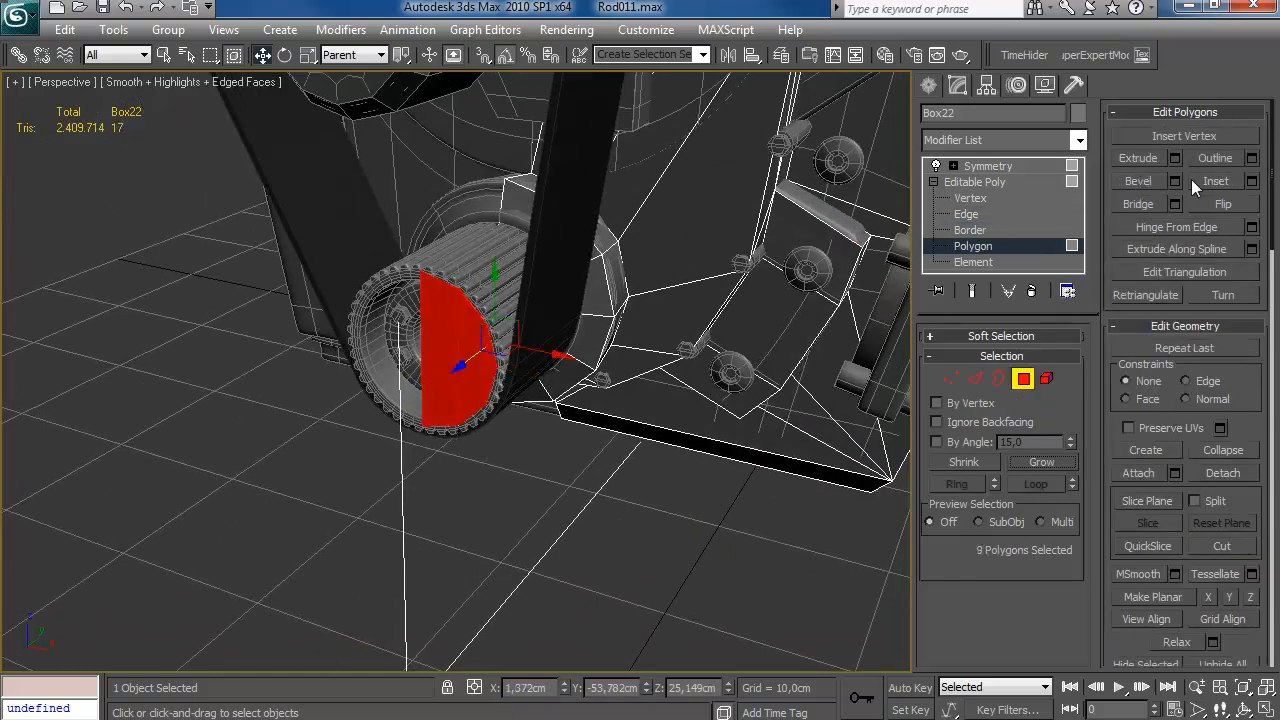
{"action": "left_click", "coordinate": [1212, 472]}
{"action": "left_click", "coordinate": [887, 298]}
Copy the block's Symmetry modifier onto the detached half pulley and collapse the result.
{"action": "right_click", "coordinate": [1003, 165]}
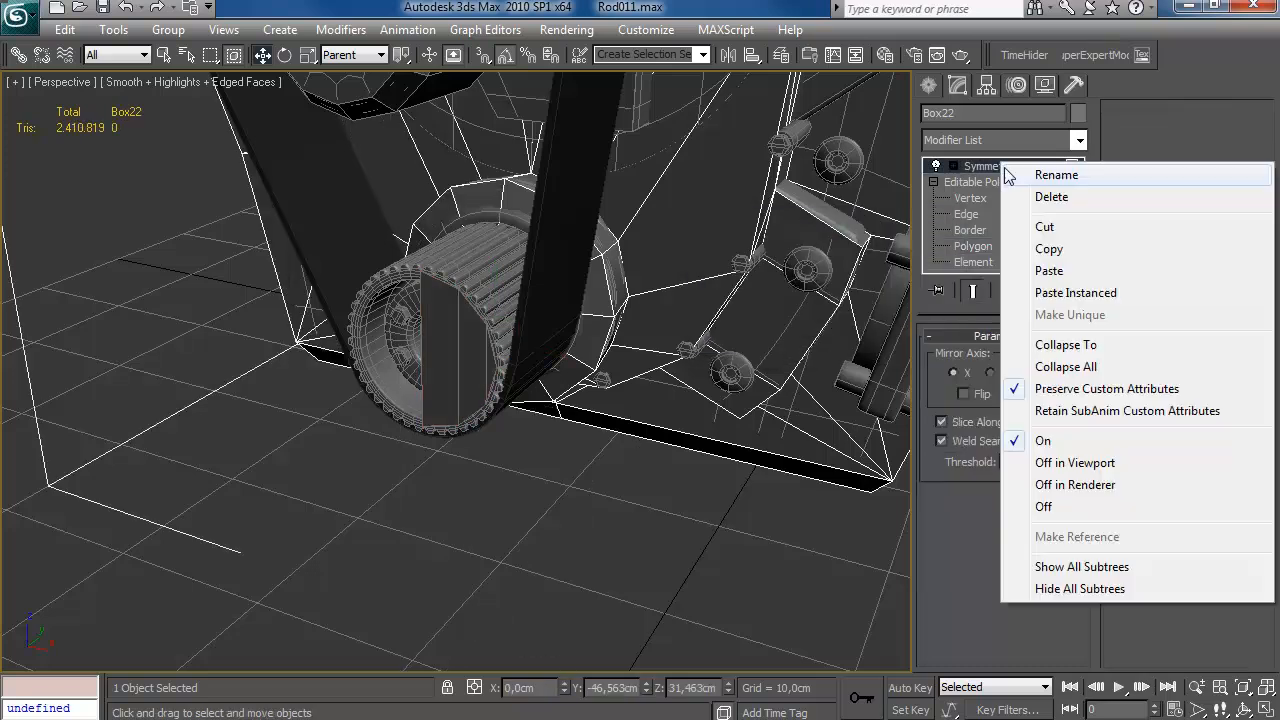
{"action": "left_click", "coordinate": [1046, 248]}
{"action": "left_click", "coordinate": [530, 425]}
{"action": "left_click", "coordinate": [460, 375]}
{"action": "right_click", "coordinate": [976, 168]}
{"action": "left_click", "coordinate": [1036, 180]}
{"action": "right_click", "coordinate": [1007, 165]}
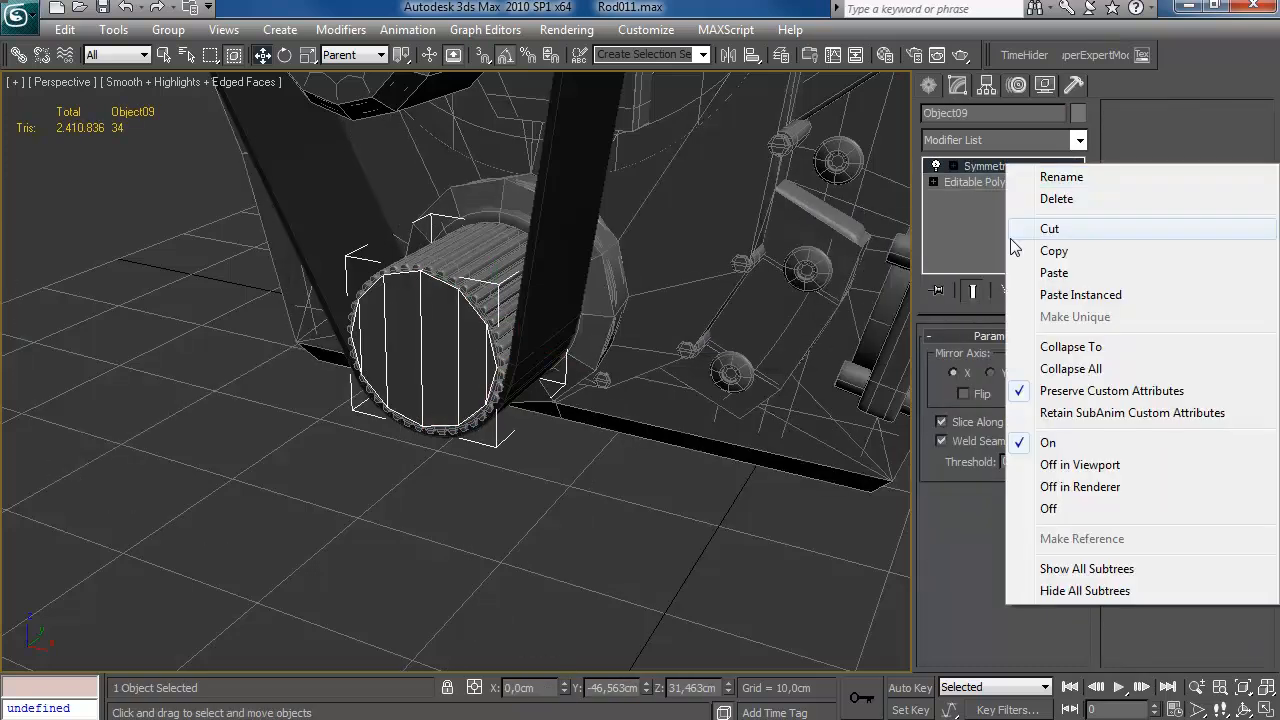
{"action": "left_click", "coordinate": [1014, 368]}
Form a rim on the lower pulley's front face and smooth the polygons of the pulley and the round-nosed housing behind the belt.
{"action": "key", "text": "5"}
{"action": "middle_click_drag", "start_coordinate": [493, 311], "coordinate": [369, 399], "text": "alt"}
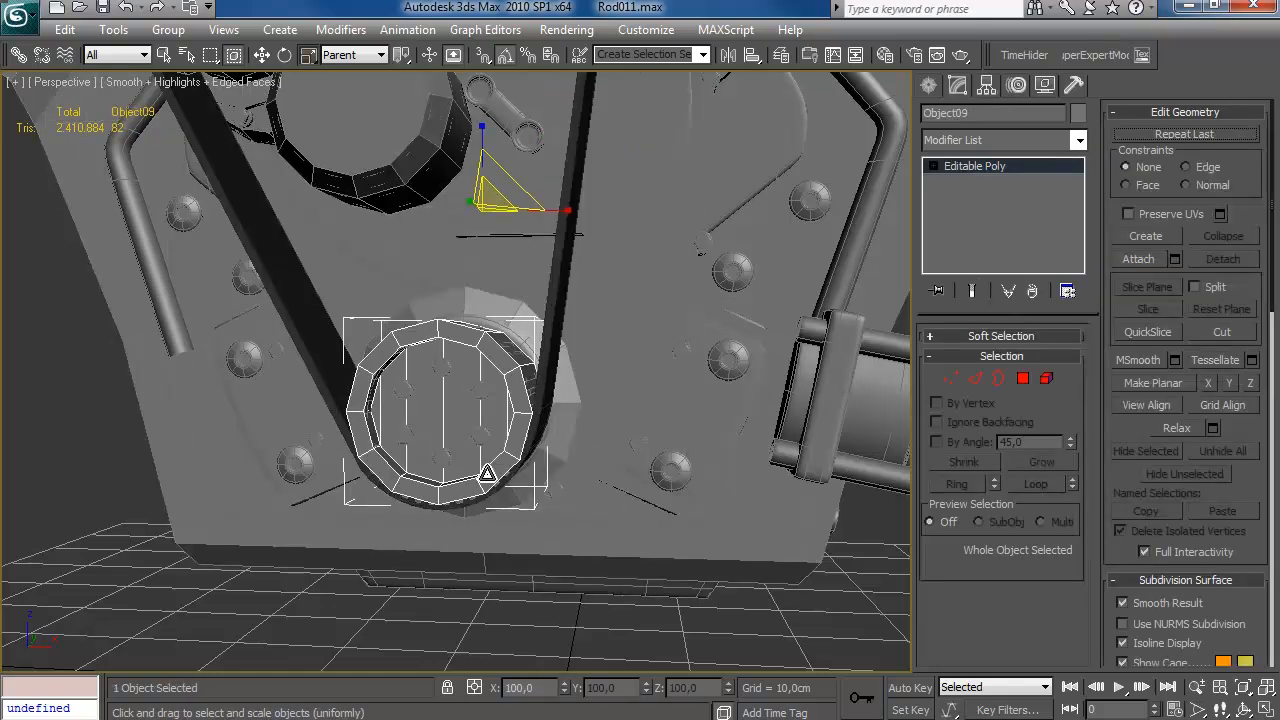
{"action": "left_click", "coordinate": [1029, 380]}
{"action": "scroll", "coordinate": [1240, 430], "scroll_direction": "down", "scroll_amount": 10}
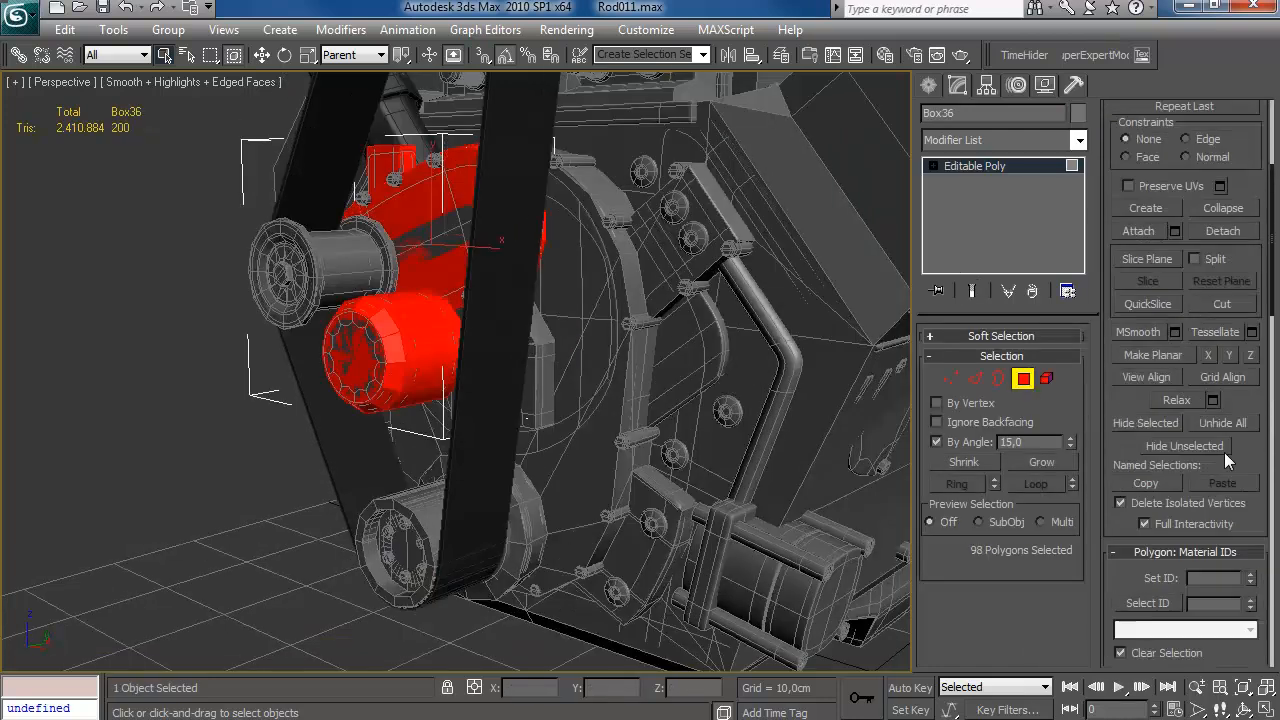
{"action": "scroll", "coordinate": [1200, 500], "scroll_direction": "down", "scroll_amount": 5}
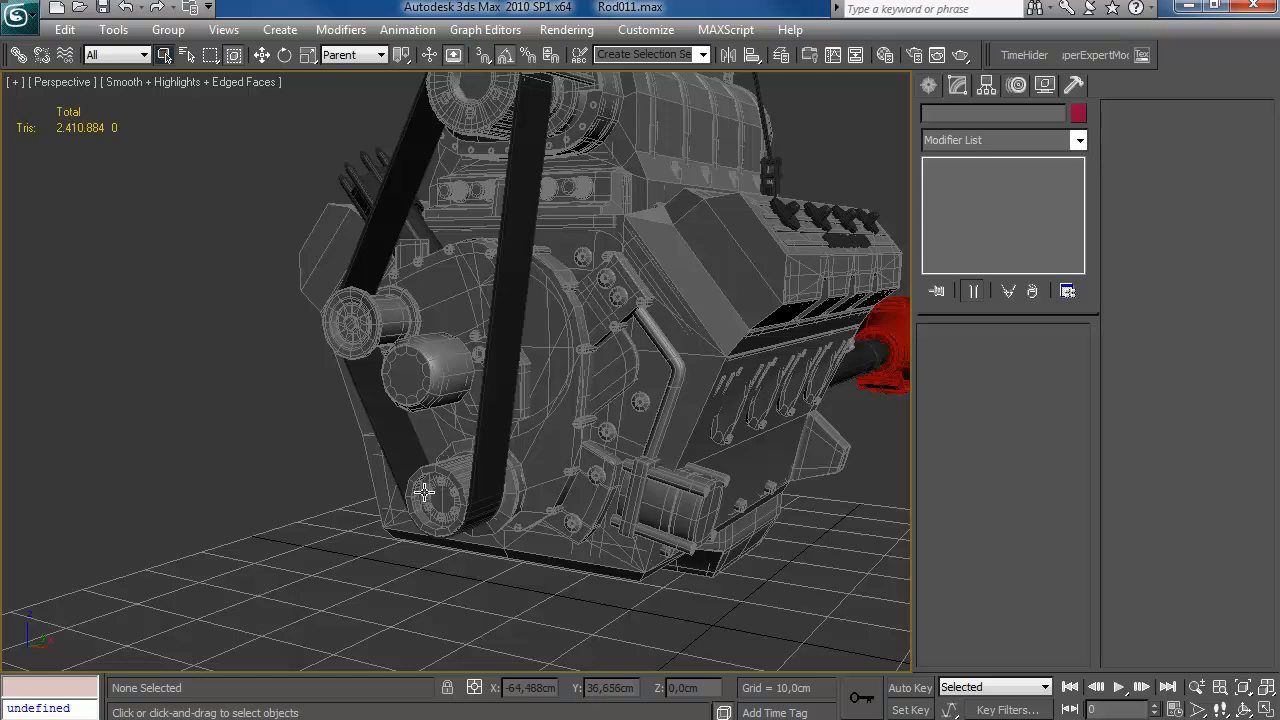
Deselect the engine block and hide the HPEngine layer to show only the low-poly engine.
{"action": "middle_click_drag", "start_coordinate": [424, 492], "coordinate": [520, 450]}
{"action": "scroll", "coordinate": [520, 450], "scroll_direction": "up", "scroll_amount": 4}
{"action": "middle_click_drag", "start_coordinate": [520, 450], "coordinate": [537, 420]}
{"action": "scroll", "coordinate": [483, 524], "scroll_direction": "down", "scroll_amount": 4}
{"action": "middle_click_drag", "start_coordinate": [494, 463], "coordinate": [549, 433], "text": "alt"}
{"action": "scroll", "coordinate": [557, 437], "scroll_direction": "up", "scroll_amount": 2}
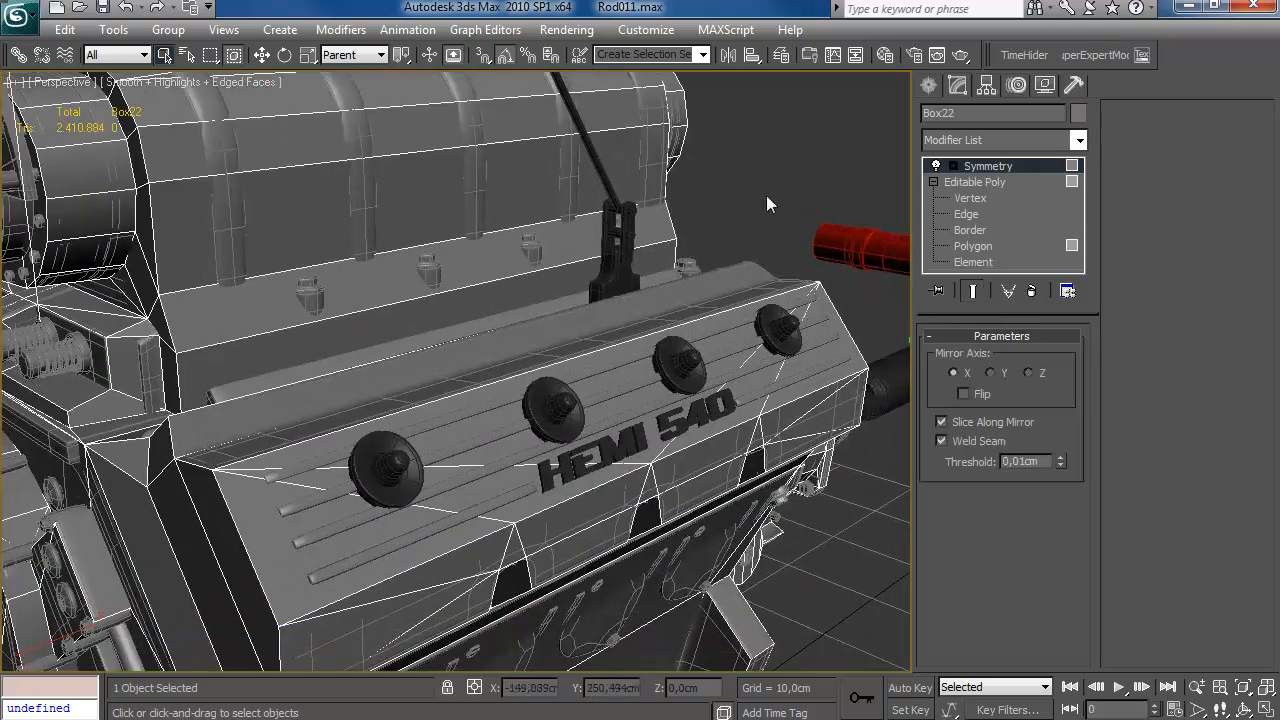
{"action": "left_click", "coordinate": [768, 204]}
{"action": "scroll", "coordinate": [577, 346], "scroll_direction": "down", "scroll_amount": 5}
{"action": "middle_click_drag", "start_coordinate": [577, 346], "coordinate": [579, 323], "text": "alt"}
{"action": "left_click", "coordinate": [833, 382]}
{"action": "middle_click_drag", "start_coordinate": [560, 370], "coordinate": [417, 354], "text": "alt"}
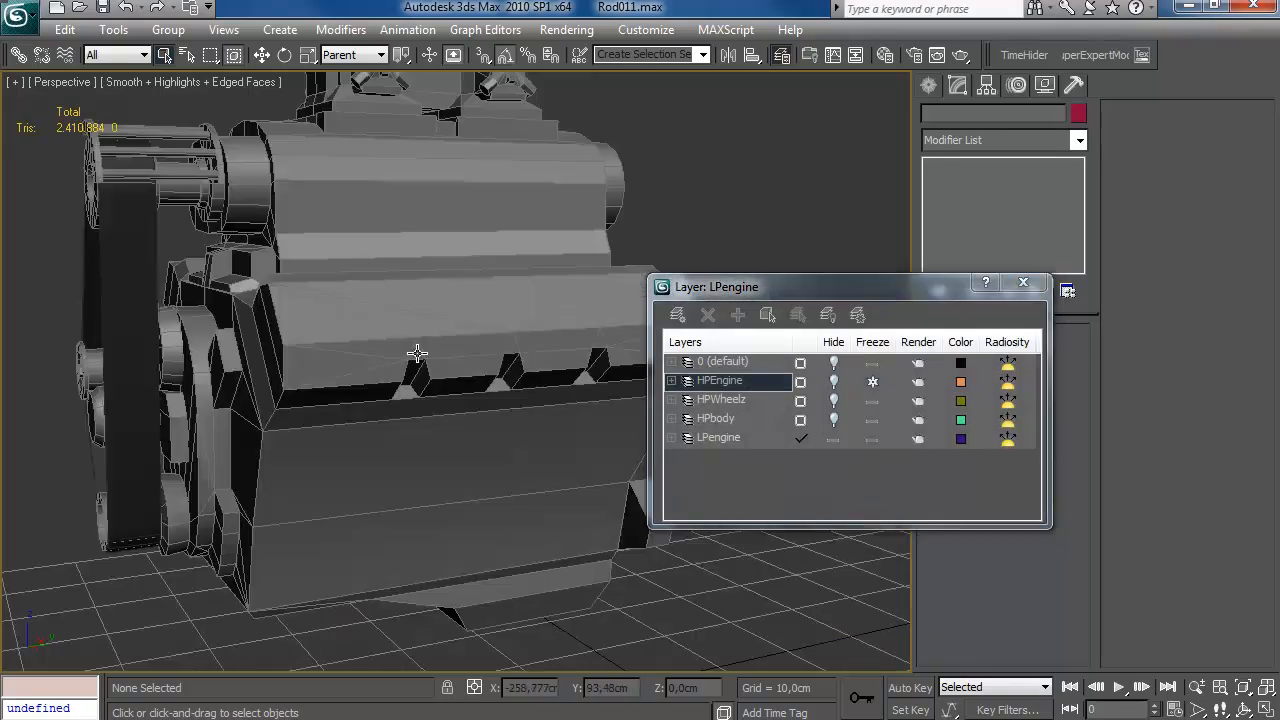
{"action": "scroll", "coordinate": [417, 354], "scroll_direction": "down", "scroll_amount": 3}
Auto-smooth all polygons of the low-poly engine block at 45 degrees and turn off the edged-faces display.
{"action": "left_click", "coordinate": [430, 350]}
{"action": "left_click_drag", "start_coordinate": [947, 282], "coordinate": [805, 420]}
{"action": "left_click", "coordinate": [980, 248]}
{"action": "key", "text": "ctrl+a"}
{"action": "left_click_drag", "start_coordinate": [1239, 404], "coordinate": [1239, 346]}
{"action": "scroll", "coordinate": [1188, 568], "scroll_direction": "down", "scroll_amount": 5}
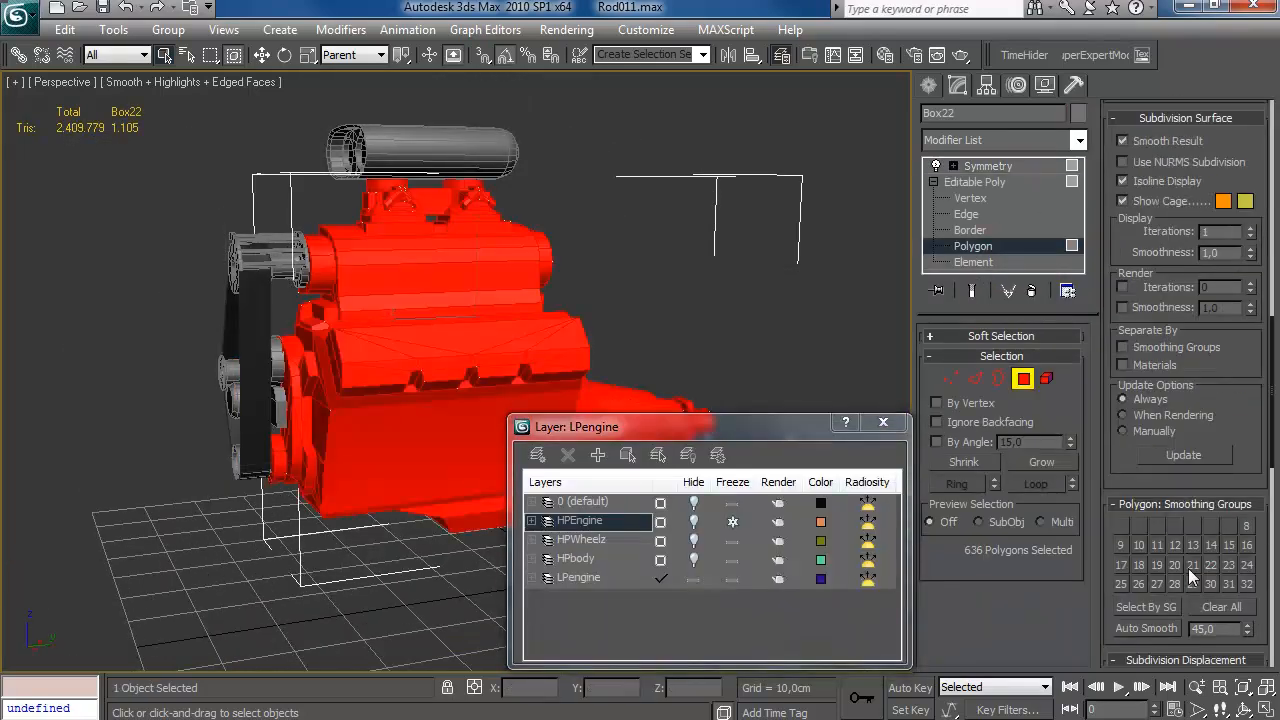
{"action": "left_click", "coordinate": [700, 281]}
{"action": "key", "text": "F4"}
{"action": "left_click", "coordinate": [883, 422]}
Auto-smooth all polygons of the air scoop on top of the engine.
{"action": "middle_click_drag", "start_coordinate": [612, 292], "coordinate": [890, 306], "text": "alt"}
{"action": "left_click", "coordinate": [975, 182]}
{"action": "left_click", "coordinate": [690, 230]}
{"action": "left_click", "coordinate": [477, 157]}
{"action": "left_click", "coordinate": [975, 182]}
{"action": "left_click", "coordinate": [1023, 379]}
{"action": "key", "text": "ctrl+a"}
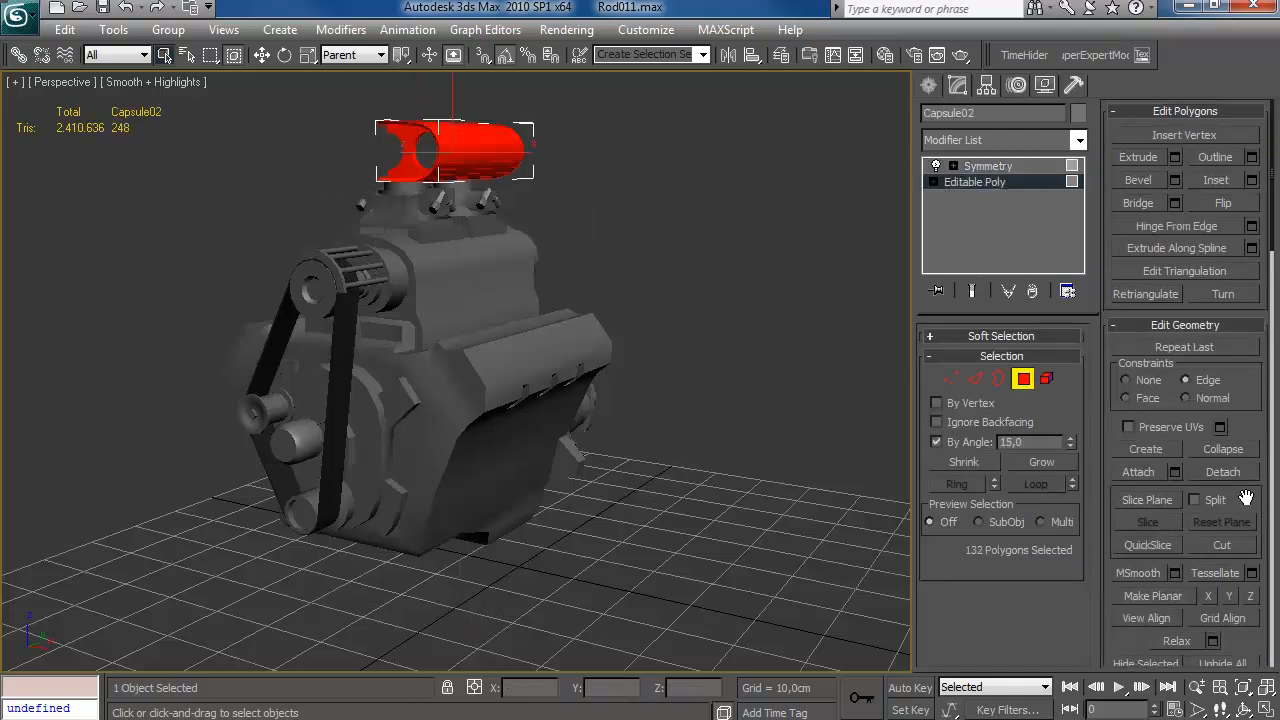
{"action": "scroll", "coordinate": [1173, 567], "scroll_direction": "down", "scroll_amount": 7}
{"action": "left_click", "coordinate": [929, 86]}
Unhide the HPEngine layer as a reference for the square pump on the engine's lower side.
{"action": "scroll", "coordinate": [556, 330], "scroll_direction": "down", "scroll_amount": 5}
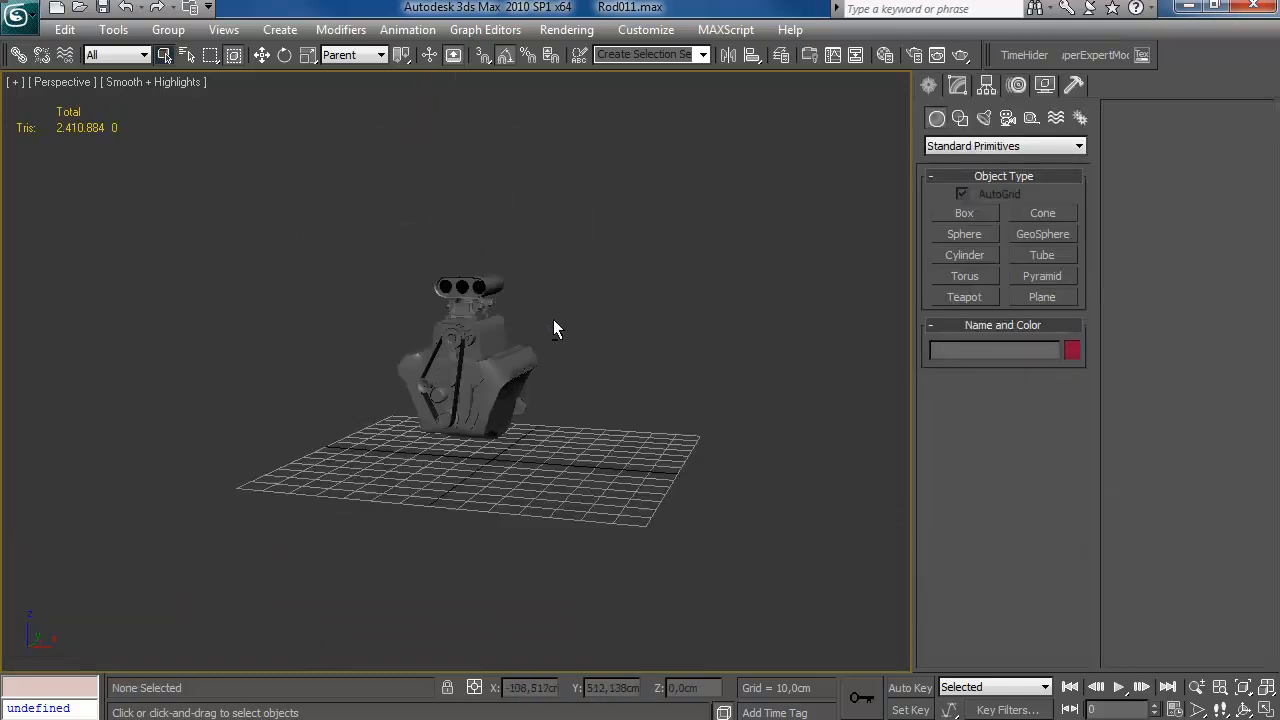
{"action": "scroll", "coordinate": [526, 330], "scroll_direction": "up", "scroll_amount": 5}
{"action": "middle_click_drag", "start_coordinate": [528, 334], "coordinate": [400, 400], "text": "alt"}
{"action": "scroll", "coordinate": [423, 389], "scroll_direction": "up", "scroll_amount": 5}
{"action": "scroll", "coordinate": [566, 354], "scroll_direction": "up", "scroll_amount": 3}
{"action": "left_click", "coordinate": [781, 57]}
{"action": "left_click", "coordinate": [695, 524]}
{"action": "left_click_drag", "start_coordinate": [676, 427], "coordinate": [862, 407]}
{"action": "middle_click_drag", "start_coordinate": [500, 320], "coordinate": [651, 291], "text": "alt"}
{"action": "scroll", "coordinate": [651, 291], "scroll_direction": "up", "scroll_amount": 3}
{"action": "left_click", "coordinate": [1071, 406]}
{"action": "middle_click_drag", "start_coordinate": [680, 350], "coordinate": [610, 325], "text": "alt"}
{"action": "left_click", "coordinate": [944, 217]}
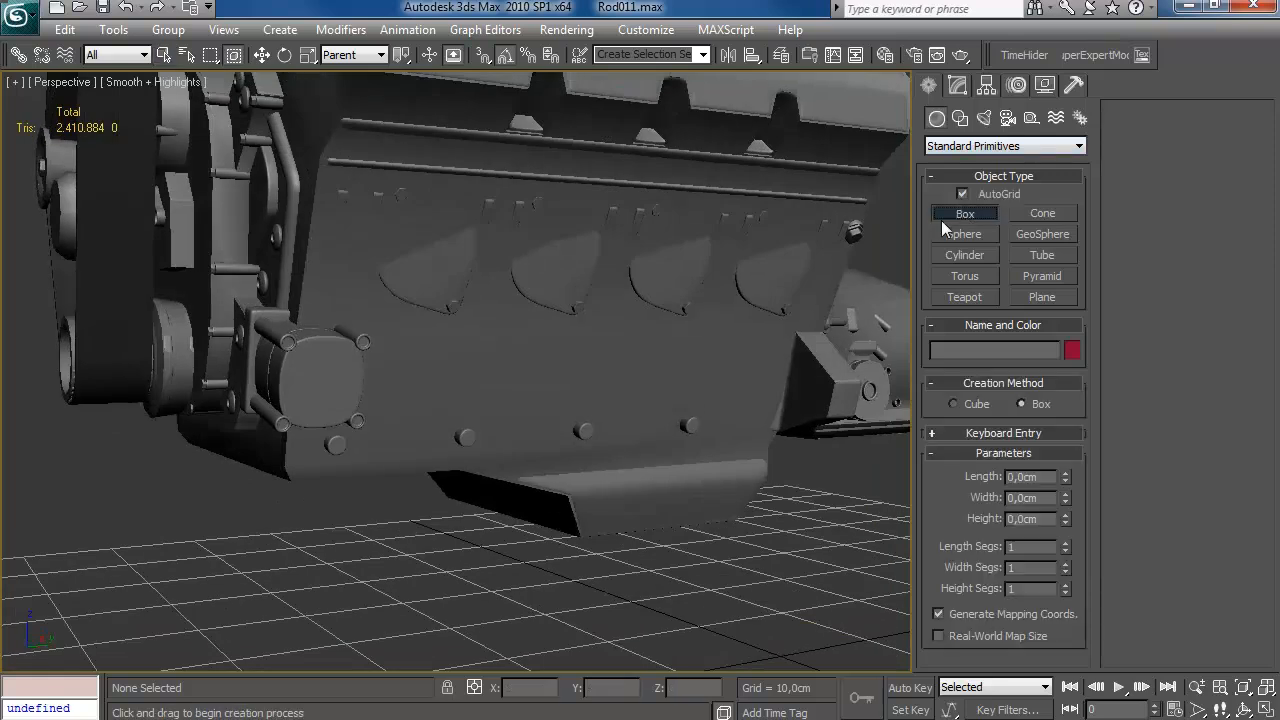
{"action": "right_click", "coordinate": [389, 456]}
{"action": "middle_click_drag", "start_coordinate": [389, 456], "coordinate": [490, 422], "text": "alt"}
{"action": "key", "text": "Delete"}
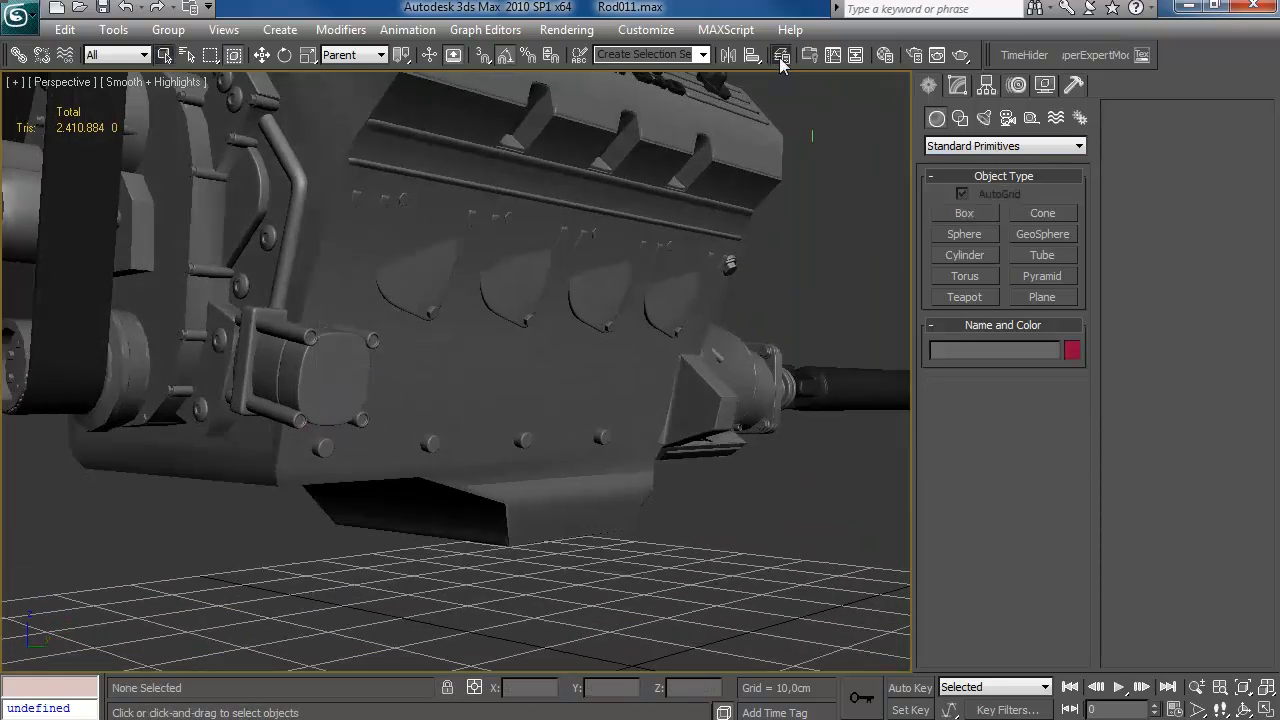
With the HPEngine layer unfrozen, create a box against the square pump and freeze the layer again.
{"action": "left_click", "coordinate": [781, 56]}
{"action": "left_click", "coordinate": [972, 215]}
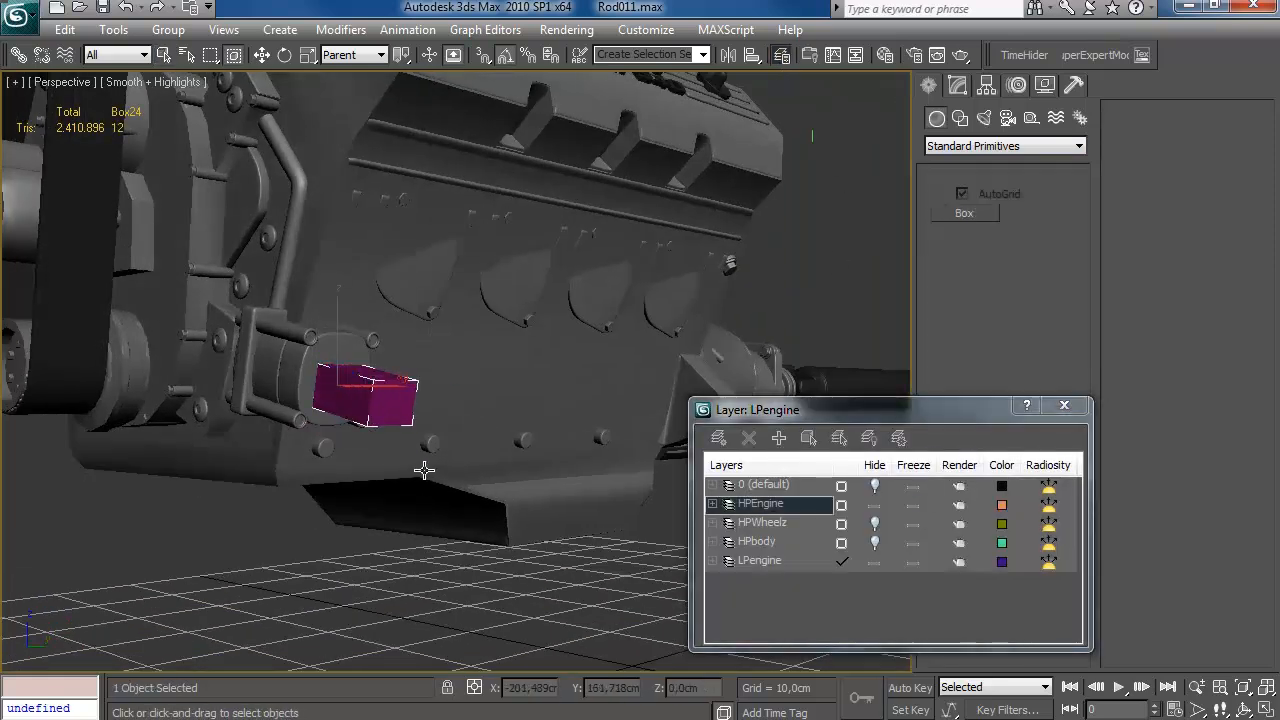
{"action": "middle_click_drag", "start_coordinate": [424, 470], "coordinate": [452, 482], "text": "alt"}
{"action": "left_click", "coordinate": [915, 507]}
{"action": "left_click", "coordinate": [1066, 406]}
Move the box in local coordinates onto the pump and resize it to about 4.8 cm long and 4.5 cm wide.
{"action": "middle_click_drag", "start_coordinate": [440, 380], "coordinate": [540, 430], "text": "alt"}
{"action": "key", "text": "w"}
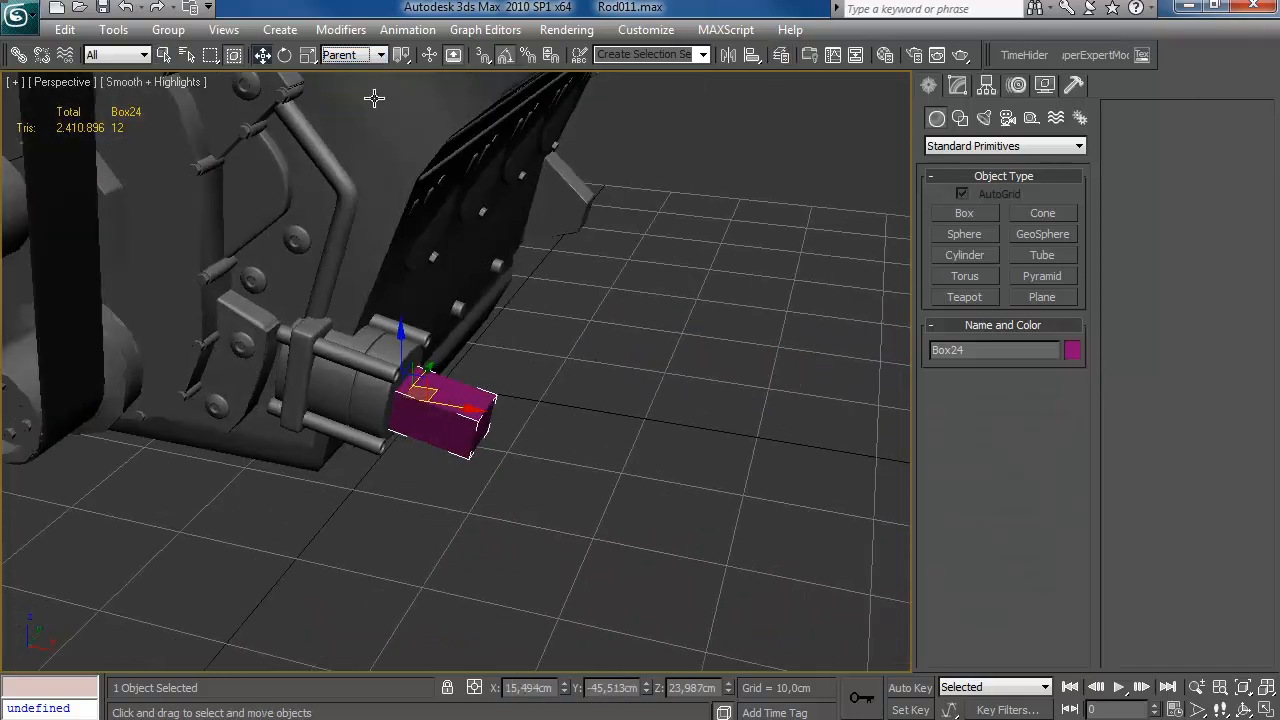
{"action": "middle_click_drag", "start_coordinate": [352, 358], "coordinate": [457, 320], "text": "alt"}
{"action": "left_click", "coordinate": [958, 86]}
{"action": "middle_click_drag", "start_coordinate": [520, 270], "coordinate": [340, 328], "text": "alt"}
{"action": "left_click_drag", "start_coordinate": [1067, 327], "coordinate": [1065, 288]}
{"action": "middle_click_drag", "start_coordinate": [540, 430], "coordinate": [760, 440], "text": "alt"}
{"action": "left_click_drag", "start_coordinate": [1064, 359], "coordinate": [1069, 351]}
{"action": "middle_click_drag", "start_coordinate": [880, 322], "coordinate": [690, 308], "text": "alt"}
{"action": "left_click_drag", "start_coordinate": [374, 340], "coordinate": [379, 341]}
{"action": "middle_click_drag", "start_coordinate": [425, 305], "coordinate": [492, 318], "text": "alt"}
{"action": "left_click_drag", "start_coordinate": [1064, 381], "coordinate": [1076, 337]}
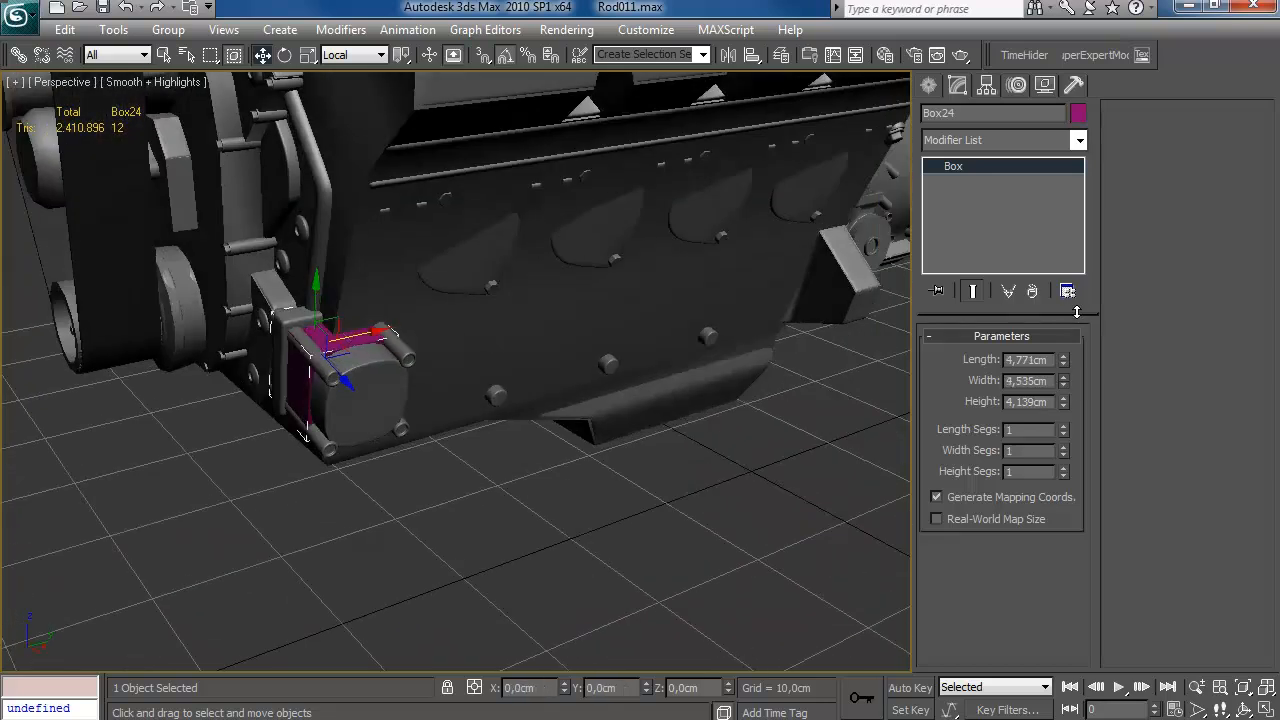
Convert the pump box to an editable poly and chamfer its four lengthwise corner edges.
{"action": "middle_click_drag", "start_coordinate": [577, 433], "coordinate": [622, 420], "text": "alt"}
{"action": "scroll", "coordinate": [520, 354], "scroll_direction": "up", "scroll_amount": 3}
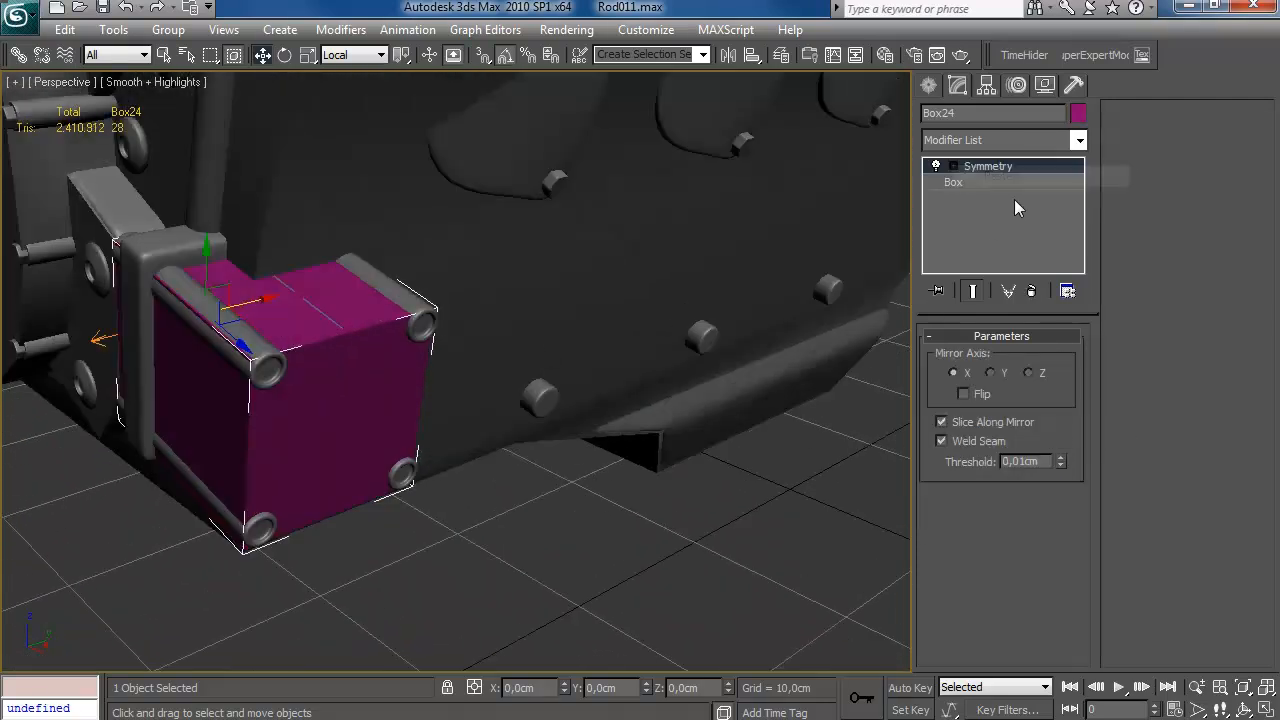
{"action": "right_click", "coordinate": [979, 167]}
{"action": "left_click", "coordinate": [1046, 325]}
{"action": "key", "text": "2"}
{"action": "double_click", "coordinate": [238, 357]}
{"action": "left_click", "coordinate": [1174, 205]}
{"action": "left_click", "coordinate": [851, 307]}
Connect the opposite chamfer vertices across the pump box's end faces.
{"action": "left_click", "coordinate": [246, 440]}
{"action": "key", "text": "F3"}
{"action": "left_click", "coordinate": [949, 379]}
{"action": "left_click", "coordinate": [411, 466]}
{"action": "left_click_drag", "start_coordinate": [222, 549], "coordinate": [252, 528], "text": "ctrl"}
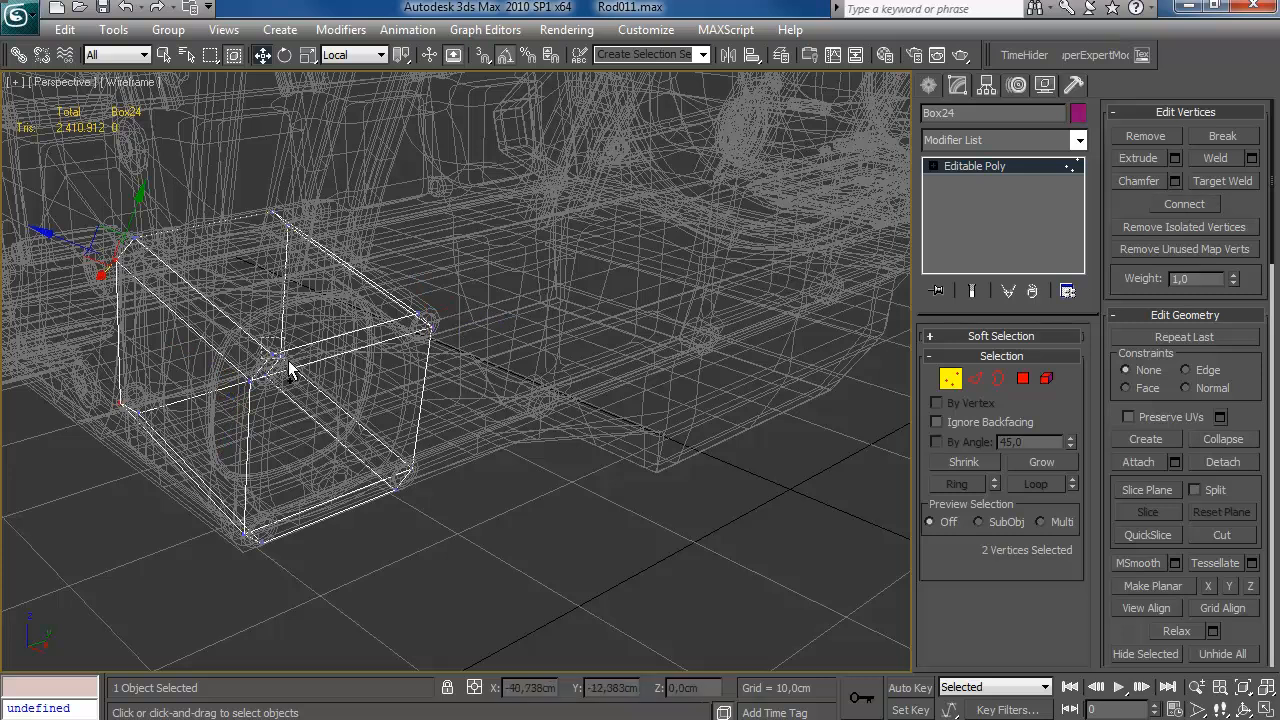
{"action": "key", "text": "2"}
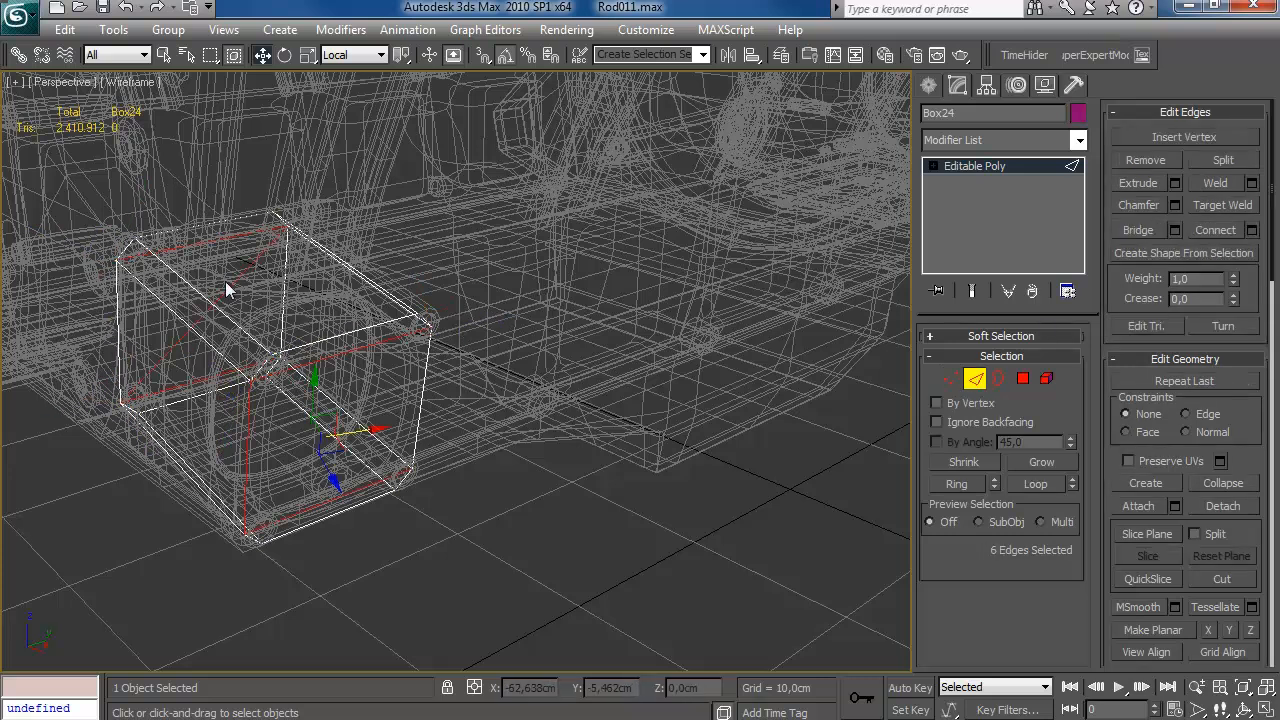
{"action": "key", "text": "F3"}
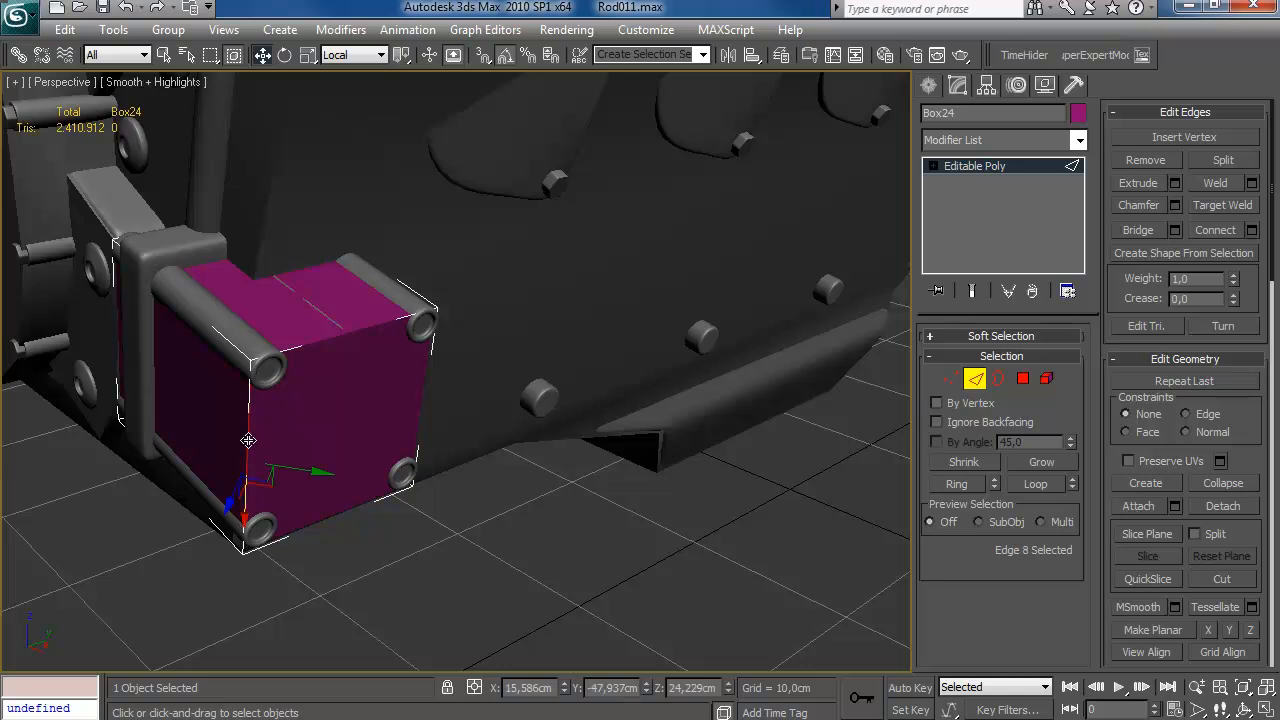
Show edged faces and connect the ring of the box's upright edges with 2 segments and a pinch of 52.
{"action": "key", "text": "F4"}
{"action": "key", "text": "alt+r"}
{"action": "left_click", "coordinate": [1252, 231]}
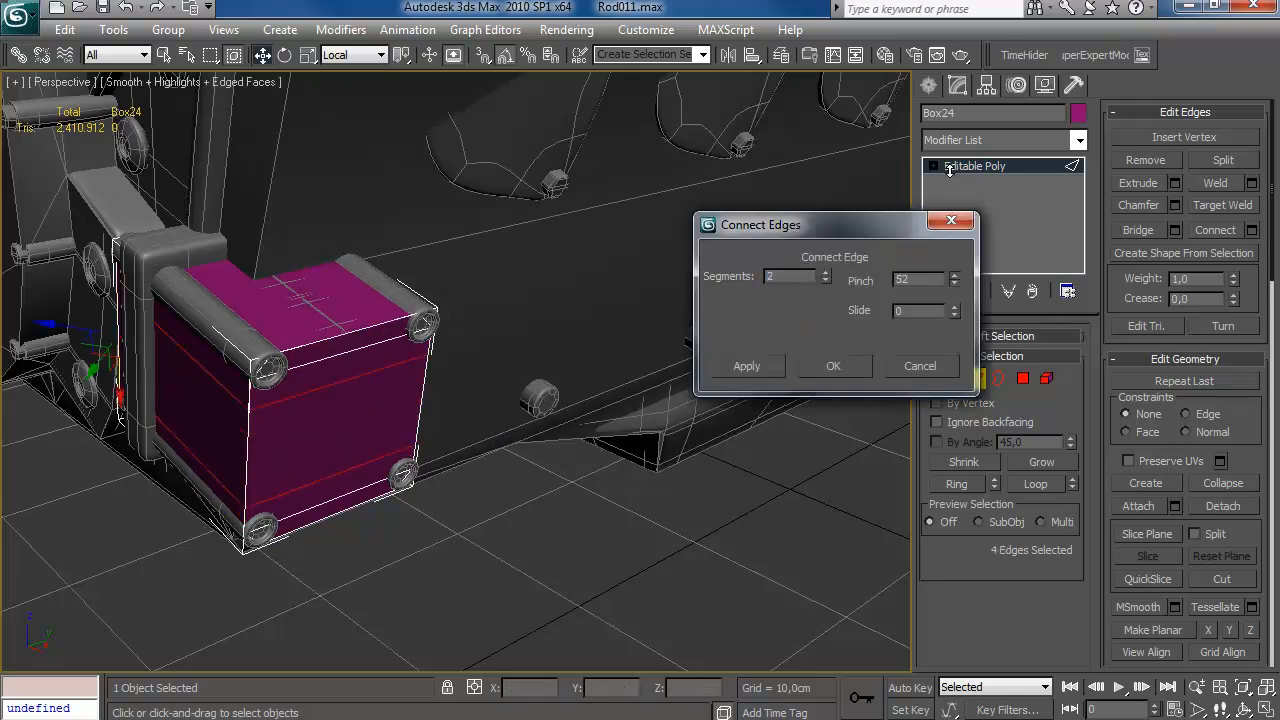
{"action": "left_click", "coordinate": [833, 366]}
Select the middle polygons on the pump box's sides and scale them slightly inward.
{"action": "key", "text": "4"}
{"action": "left_click", "coordinate": [212, 420]}
{"action": "middle_click_drag", "start_coordinate": [460, 420], "coordinate": [580, 450], "text": "alt"}
{"action": "left_click", "coordinate": [358, 425], "text": "ctrl"}
{"action": "left_click", "coordinate": [332, 437], "text": "ctrl"}
{"action": "left_click", "coordinate": [77, 462], "text": "ctrl"}
{"action": "middle_click_drag", "start_coordinate": [77, 462], "coordinate": [512, 294], "text": "alt"}
Connect the ring of horizontal edges around the pump box with 2 segments and a pinch of 65.
{"action": "key", "text": "2"}
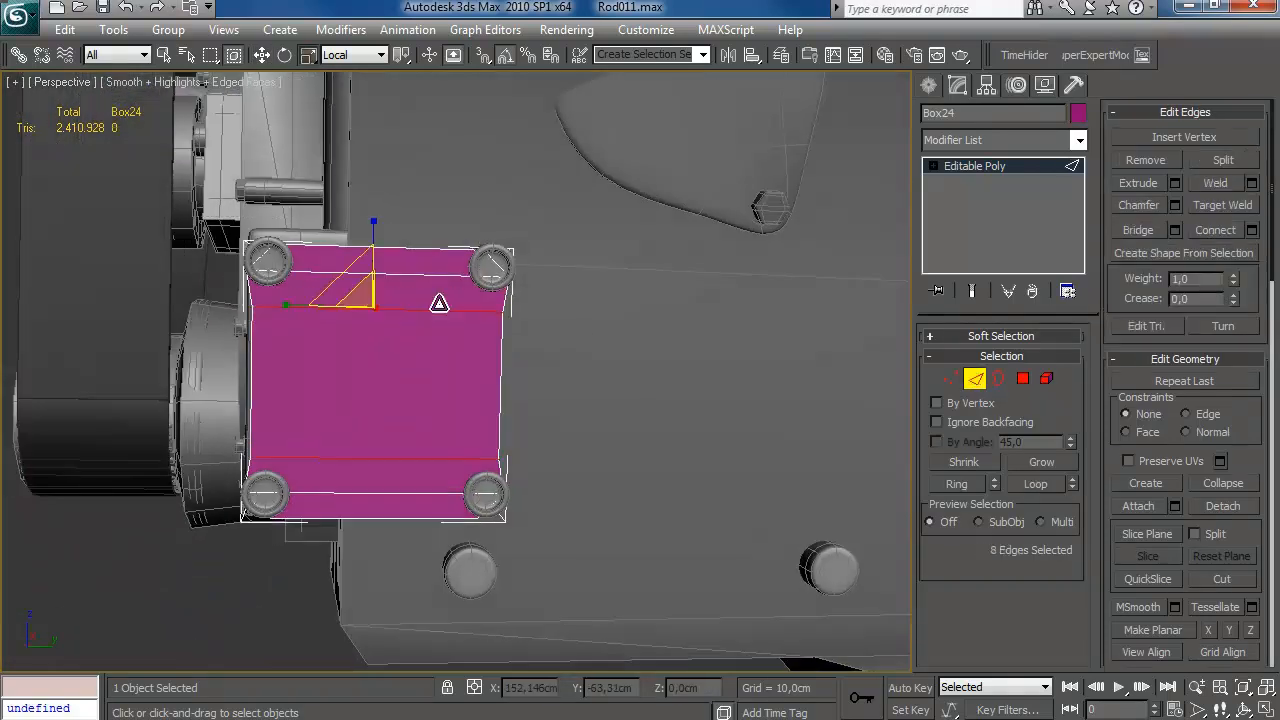
{"action": "left_click", "coordinate": [1250, 229]}
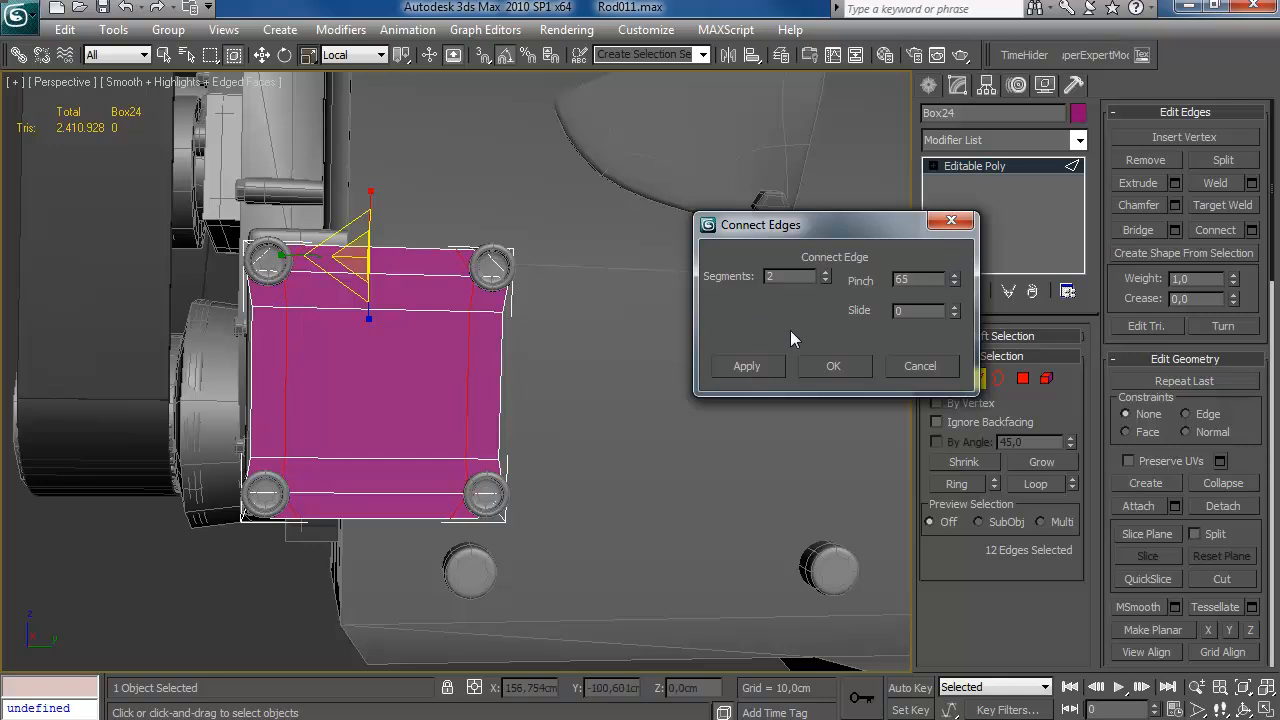
{"action": "left_click", "coordinate": [833, 366]}
Select the central polygon band between the new edge loops and scale it for the recesses above and below.
{"action": "middle_click_drag", "start_coordinate": [634, 344], "coordinate": [760, 312], "text": "alt"}
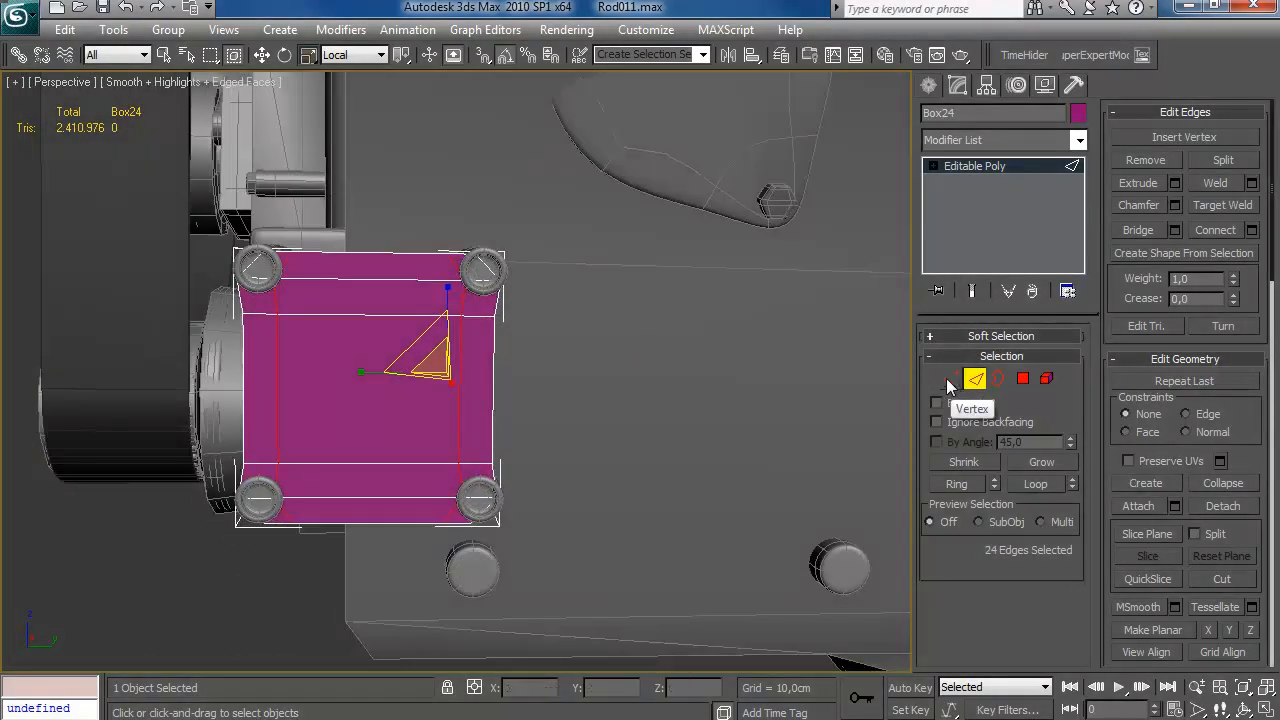
{"action": "left_click", "coordinate": [1021, 380]}
{"action": "key", "text": "2"}
{"action": "left_click", "coordinate": [432, 319]}
{"action": "key", "text": "alt+r"}
{"action": "key", "text": "ctrl+4"}
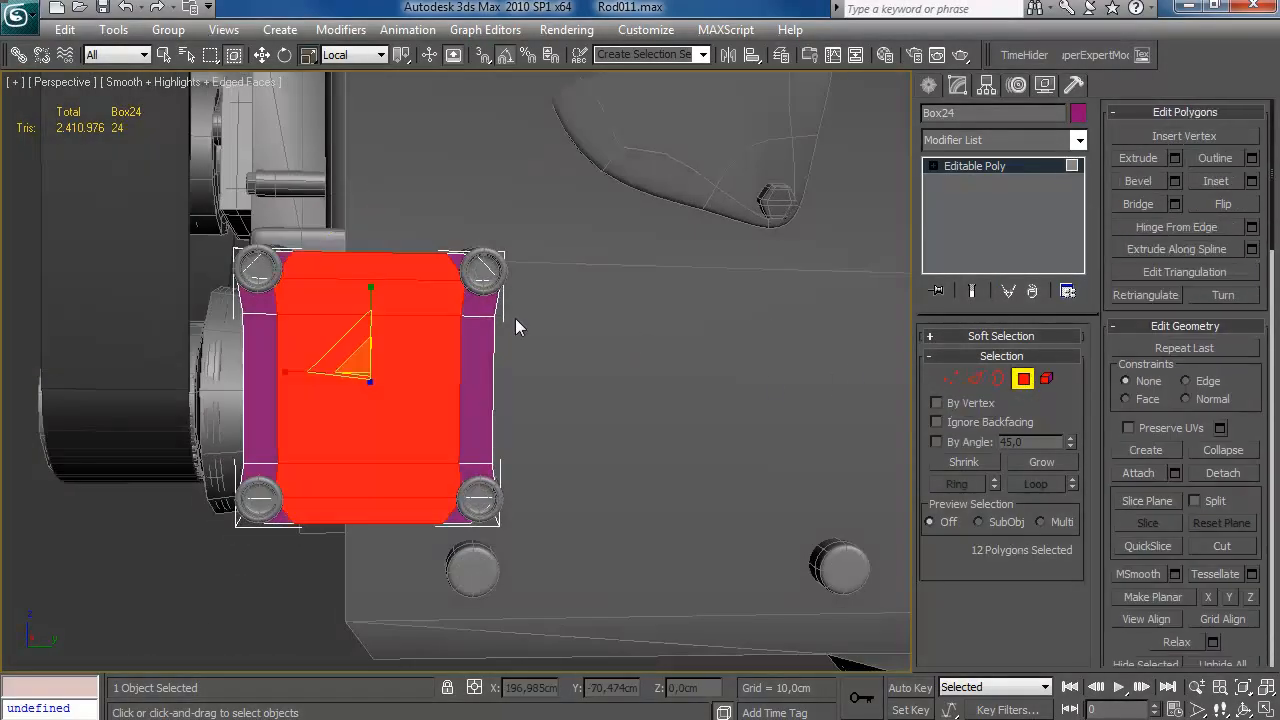
{"action": "middle_click_drag", "start_coordinate": [385, 309], "coordinate": [335, 340], "text": "alt"}
{"action": "left_click", "coordinate": [186, 203]}
Select the four chamfered corner strips of the pump box and scale them to 104 percent in X and Y.
{"action": "key", "text": "q"}
{"action": "left_click", "coordinate": [288, 290]}
{"action": "left_click", "coordinate": [305, 491], "text": "ctrl"}
{"action": "middle_click_drag", "start_coordinate": [500, 440], "coordinate": [441, 450], "text": "alt"}
{"action": "left_click", "coordinate": [440, 478], "text": "ctrl"}
{"action": "middle_click_drag", "start_coordinate": [451, 380], "coordinate": [492, 330], "text": "alt"}
{"action": "left_click", "coordinate": [484, 268], "text": "ctrl"}
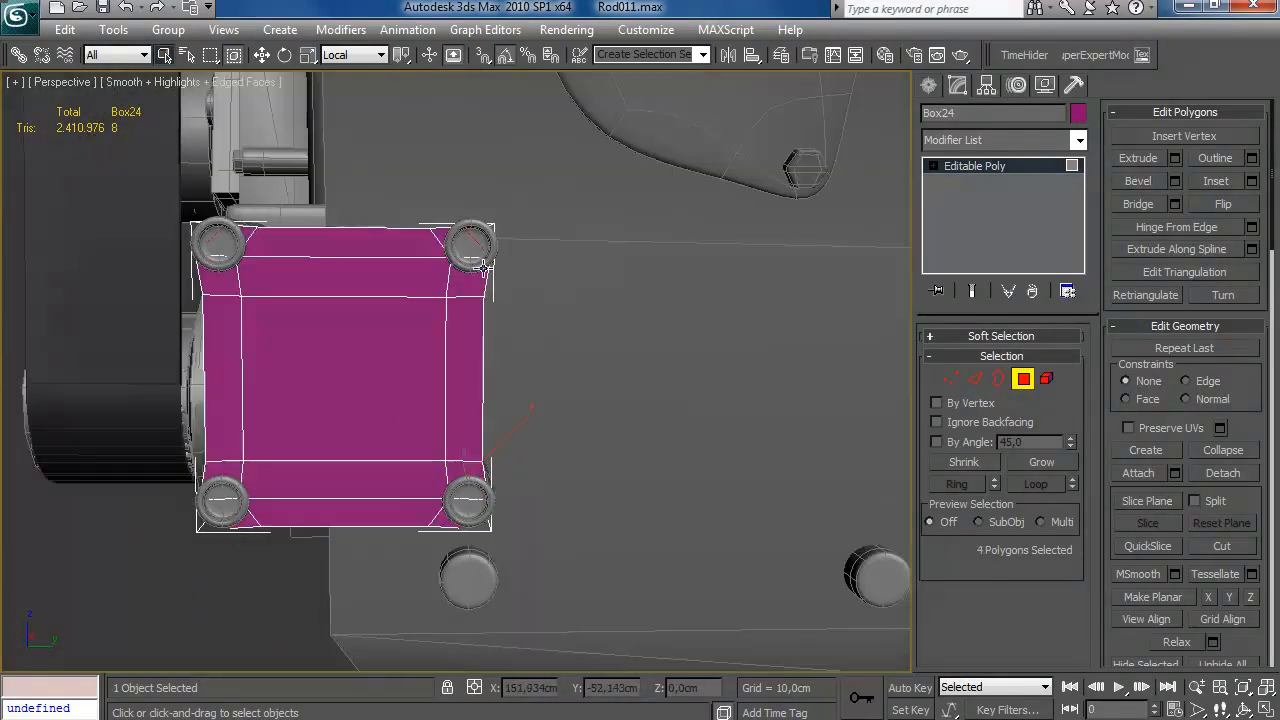
{"action": "left_click", "coordinate": [340, 112]}
{"action": "middle_click_drag", "start_coordinate": [410, 95], "coordinate": [423, 80], "text": "alt"}
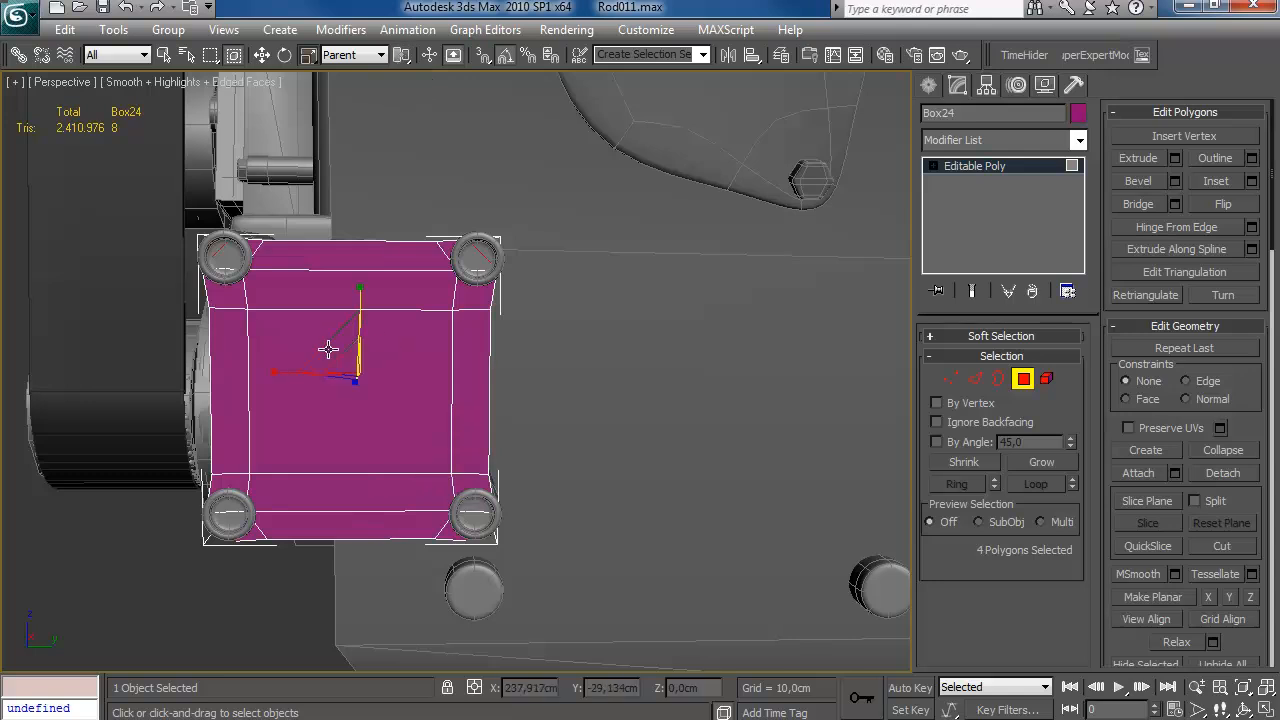
{"action": "middle_click_drag", "start_coordinate": [325, 338], "coordinate": [375, 337], "text": "alt"}
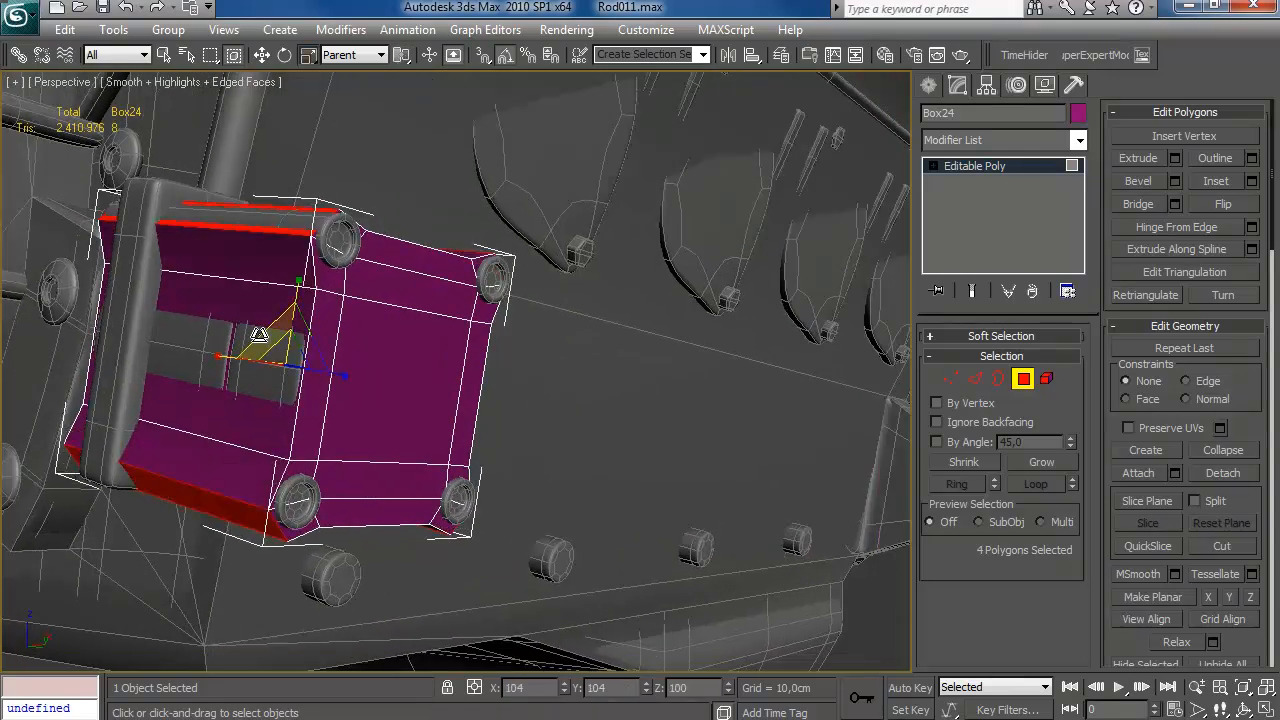
{"action": "middle_click_drag", "start_coordinate": [259, 334], "coordinate": [491, 175], "text": "alt"}
Inspect the pump box's corner strips and target-weld the surplus vertices at its chamfered corners.
{"action": "middle_click_drag", "start_coordinate": [370, 441], "coordinate": [322, 395], "text": "alt"}
{"action": "left_click_drag", "start_coordinate": [135, 535], "coordinate": [468, 440]}
{"action": "middle_click_drag", "start_coordinate": [228, 368], "coordinate": [278, 422], "text": "alt"}
{"action": "left_click", "coordinate": [278, 422]}
{"action": "middle_click_drag", "start_coordinate": [290, 370], "coordinate": [300, 400], "text": "alt"}
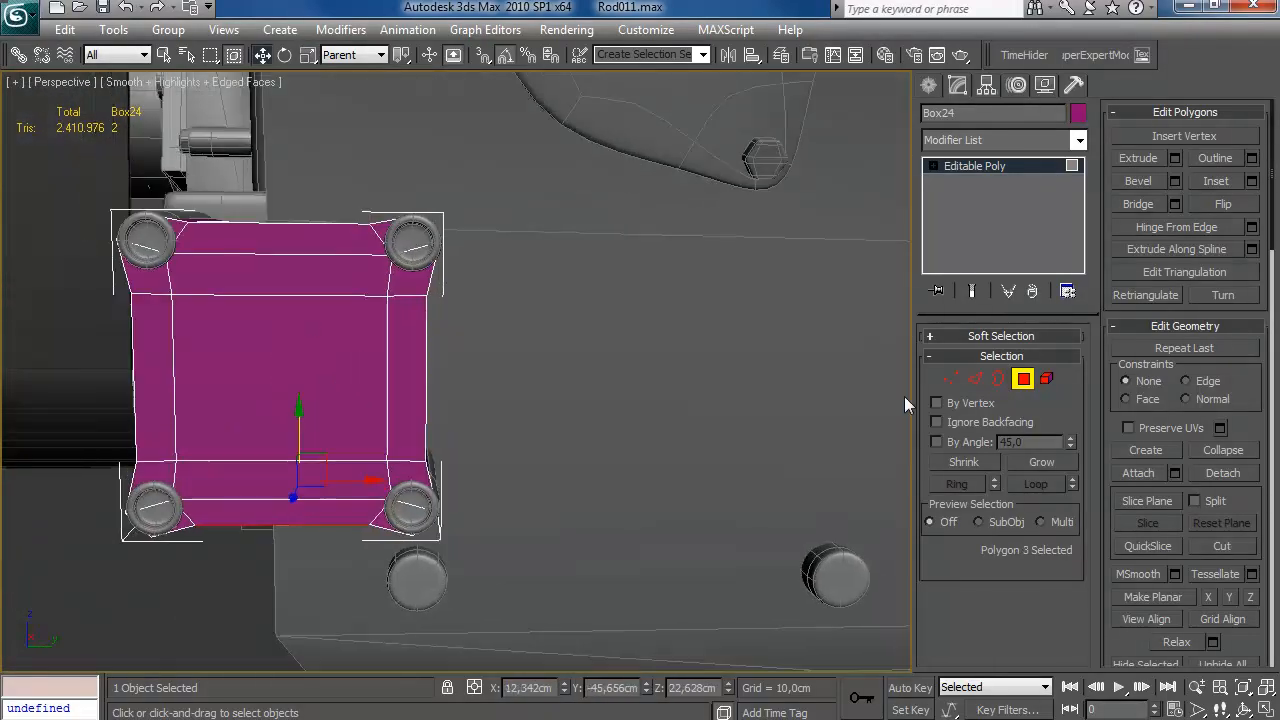
{"action": "key", "text": "1"}
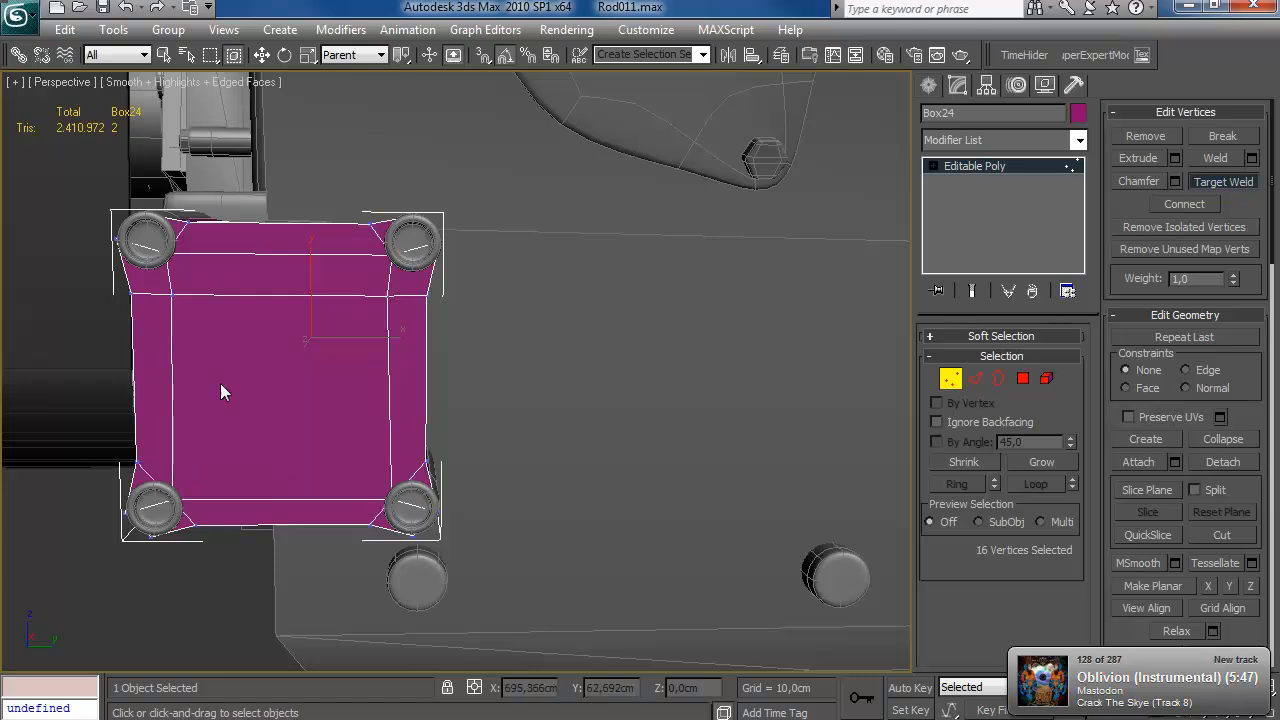
{"action": "mouse_move", "coordinate": [370, 271]}
{"action": "middle_mouse_down", "text": "alt"}
{"action": "mouse_move", "coordinate": [594, 289]}
{"action": "mouse_move", "coordinate": [368, 288]}
{"action": "middle_mouse_up", "text": "alt"}
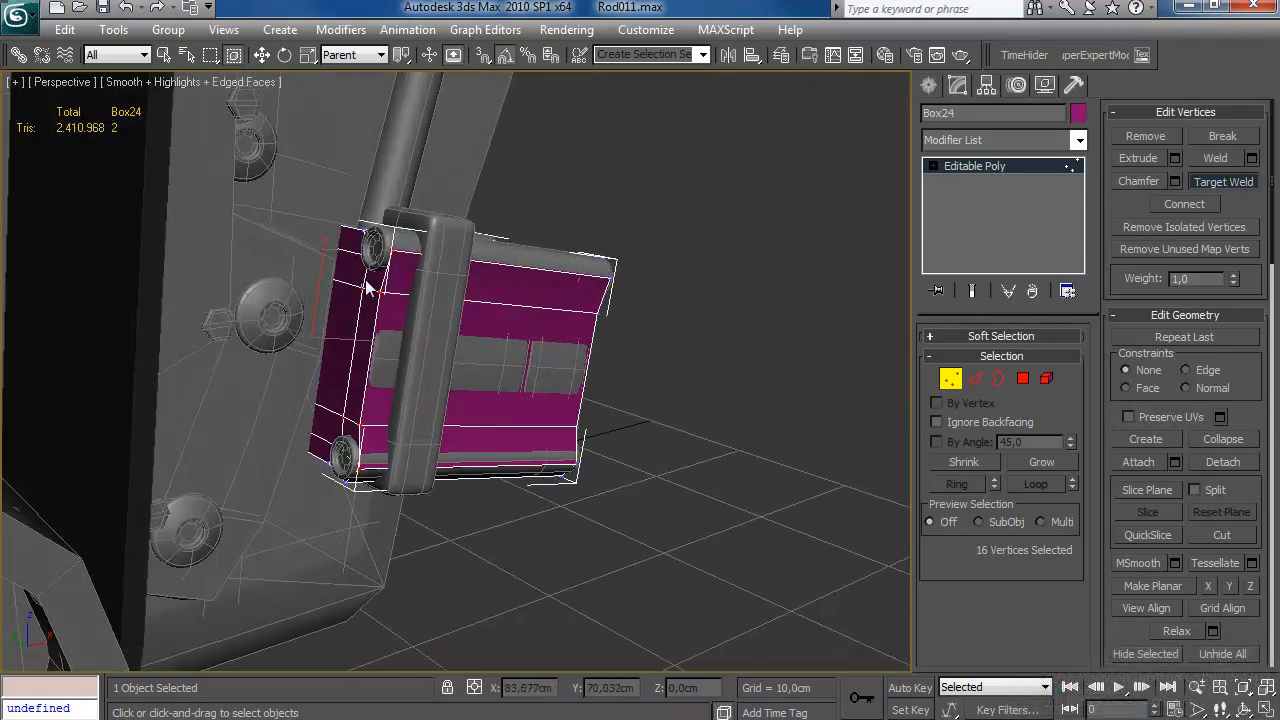
{"action": "key", "text": "F3"}
{"action": "left_click", "coordinate": [285, 228]}
{"action": "key", "text": "w"}
{"action": "key", "text": "F3"}
{"action": "mouse_move", "coordinate": [500, 290]}
{"action": "middle_mouse_down", "text": "alt"}
{"action": "mouse_move", "coordinate": [661, 317]}
{"action": "mouse_move", "coordinate": [423, 314]}
{"action": "middle_mouse_up", "text": "alt"}
{"action": "left_click", "coordinate": [661, 317]}
{"action": "scroll", "coordinate": [423, 314], "scroll_direction": "down", "scroll_amount": 4}
Select the ring of side polygons around the pump box and clear their smoothing groups.
{"action": "left_click", "coordinate": [1022, 379]}
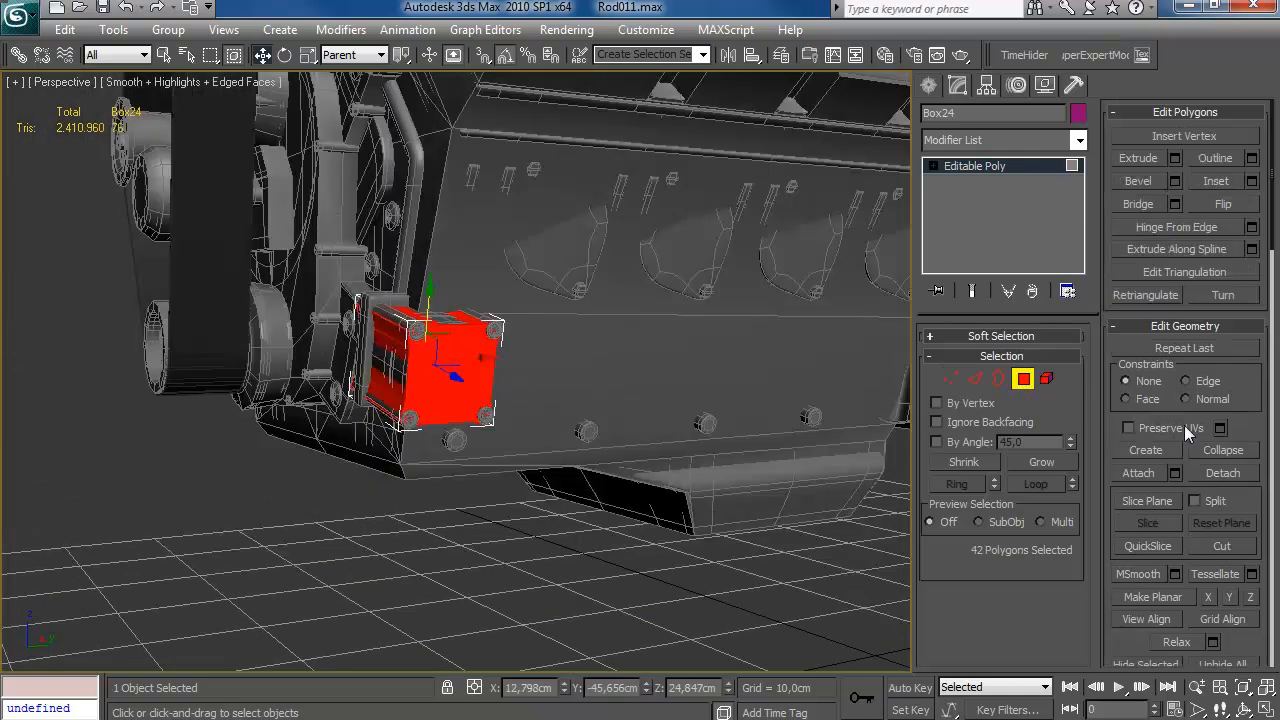
{"action": "scroll", "coordinate": [1188, 480], "scroll_direction": "down", "scroll_amount": 10}
{"action": "middle_click_drag", "start_coordinate": [700, 390], "coordinate": [776, 429], "text": "alt"}
{"action": "scroll", "coordinate": [776, 429], "scroll_direction": "up", "scroll_amount": 5}
{"action": "middle_click_drag", "start_coordinate": [668, 370], "coordinate": [707, 389]}
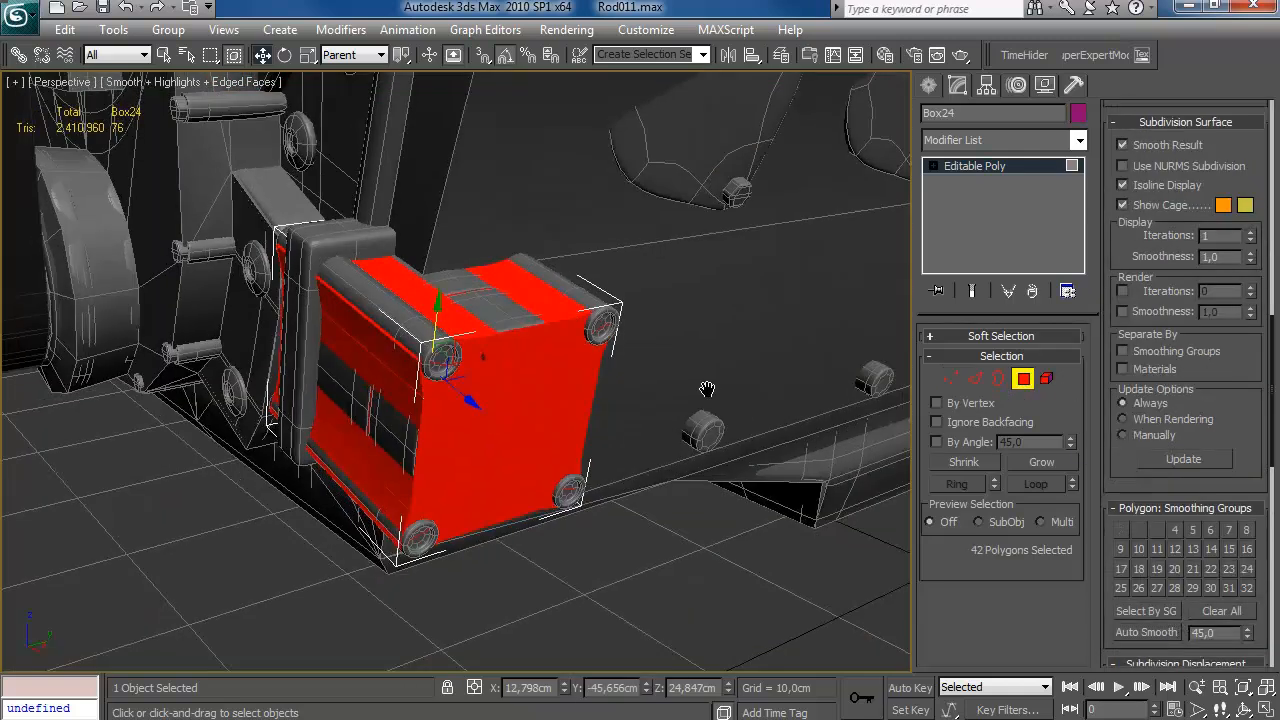
{"action": "key", "text": "2"}
{"action": "left_click", "coordinate": [410, 350]}
{"action": "key", "text": "alt+r"}
{"action": "left_click", "coordinate": [1022, 379], "text": "ctrl"}
{"action": "scroll", "coordinate": [1185, 406], "scroll_direction": "down", "scroll_amount": 10}
{"action": "left_click", "coordinate": [1222, 579]}
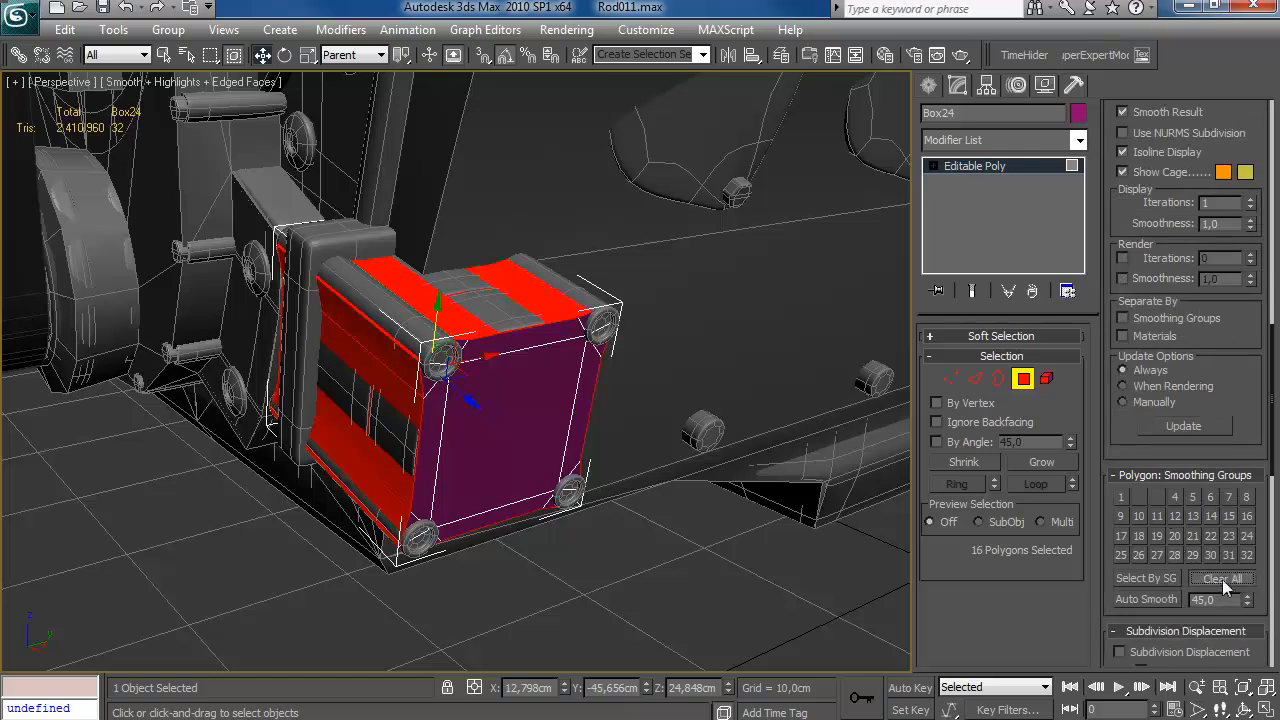
{"action": "middle_click_drag", "start_coordinate": [625, 548], "coordinate": [686, 522], "text": "alt"}
{"action": "key", "text": "4"}
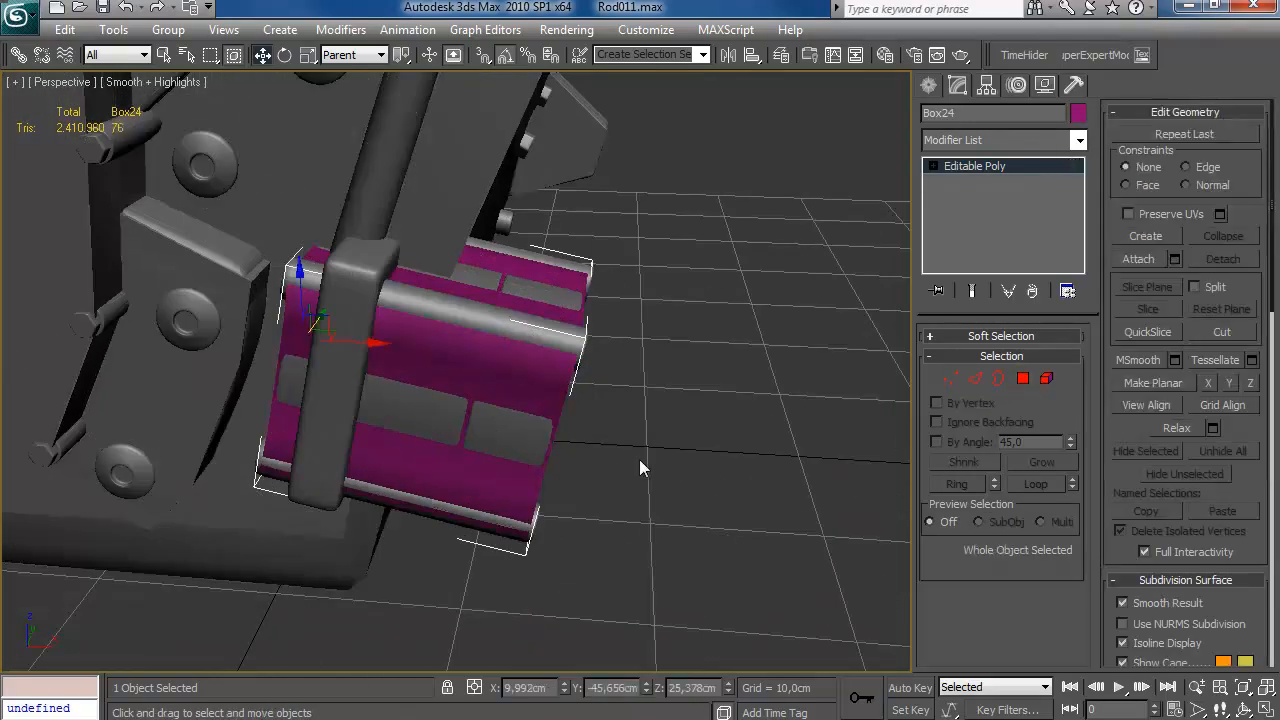
Change the pump box's object color to grey and deselect it.
{"action": "key", "text": "F4"}
{"action": "left_click", "coordinate": [1078, 113]}
{"action": "left_click", "coordinate": [741, 420]}
{"action": "left_click", "coordinate": [746, 474]}
{"action": "left_click", "coordinate": [744, 583]}
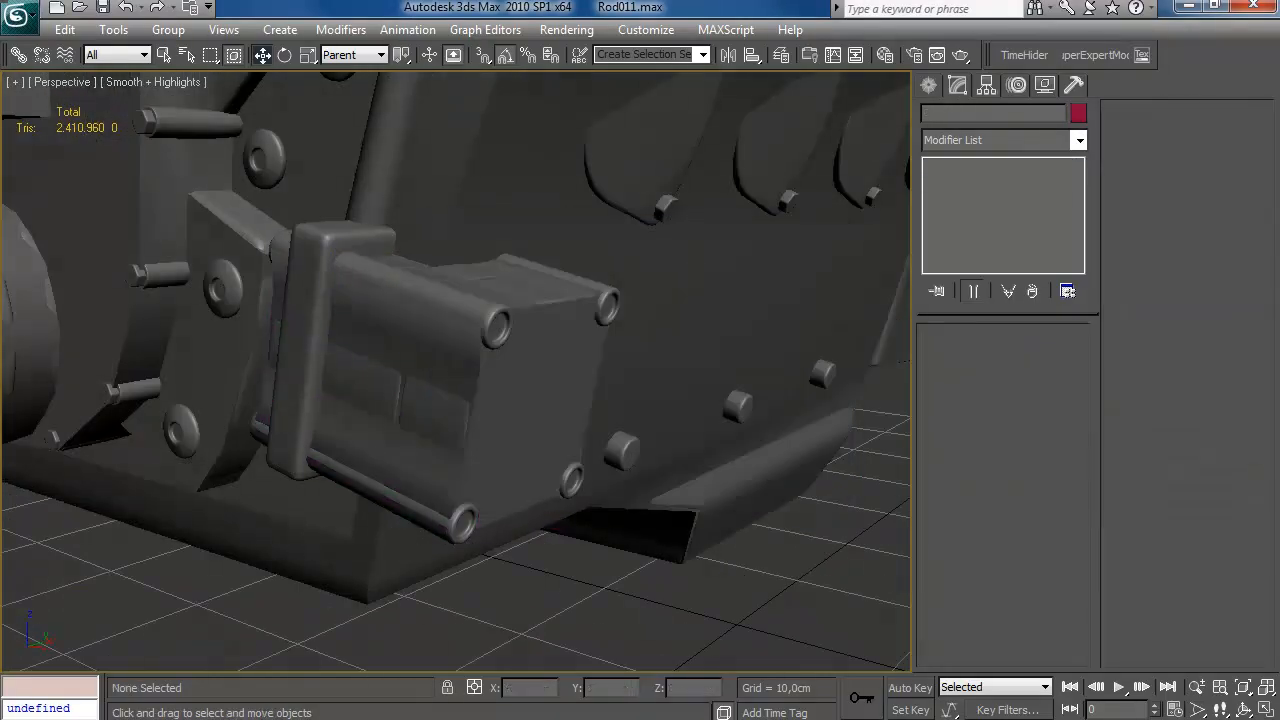
Examine the intake scoop on top of the engine and the base level of its modifier stack.
{"action": "middle_click_drag", "start_coordinate": [530, 262], "coordinate": [815, 200], "text": "alt"}
{"action": "scroll", "coordinate": [520, 280], "scroll_direction": "down", "scroll_amount": 5}
{"action": "middle_click_drag", "start_coordinate": [490, 350], "coordinate": [589, 337], "text": "alt"}
{"action": "scroll", "coordinate": [639, 300], "scroll_direction": "down", "scroll_amount": 4}
{"action": "middle_click_drag", "start_coordinate": [639, 298], "coordinate": [690, 310], "text": "alt"}
{"action": "scroll", "coordinate": [739, 322], "scroll_direction": "down", "scroll_amount": 3}
{"action": "middle_click_drag", "start_coordinate": [480, 390], "coordinate": [581, 374]}
{"action": "scroll", "coordinate": [580, 374], "scroll_direction": "up", "scroll_amount": 6}
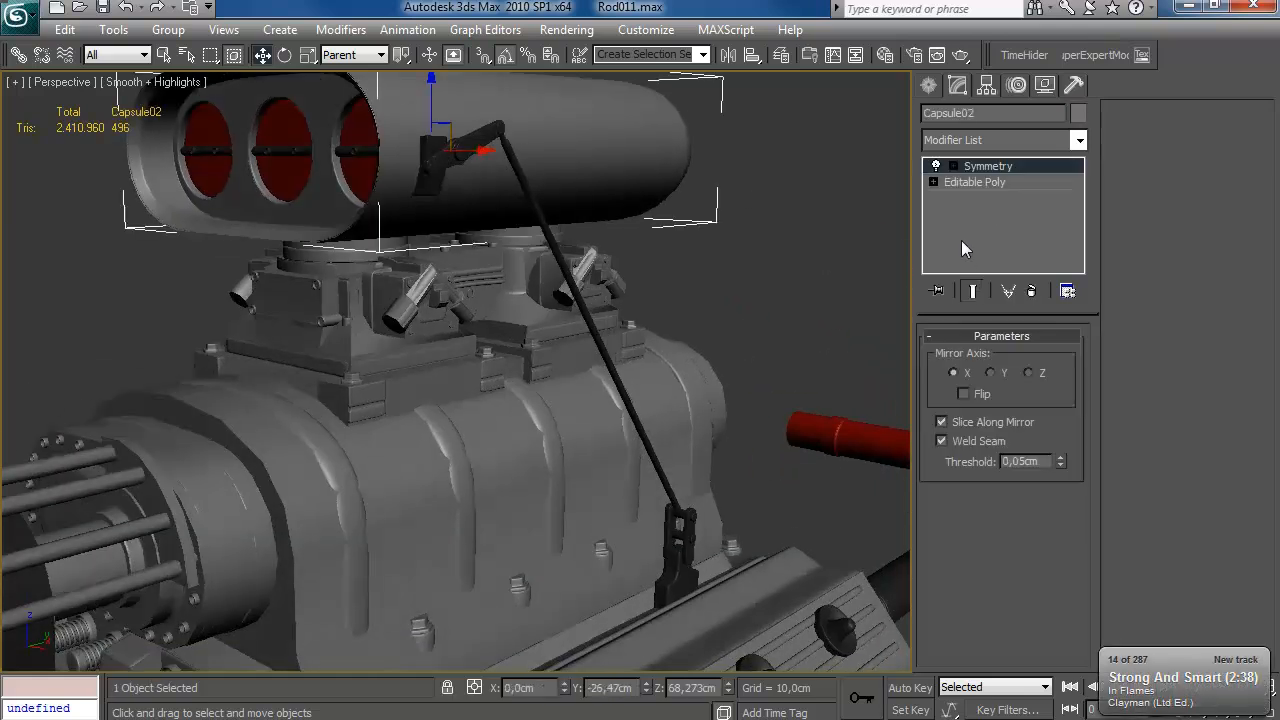
{"action": "left_click", "coordinate": [990, 182]}
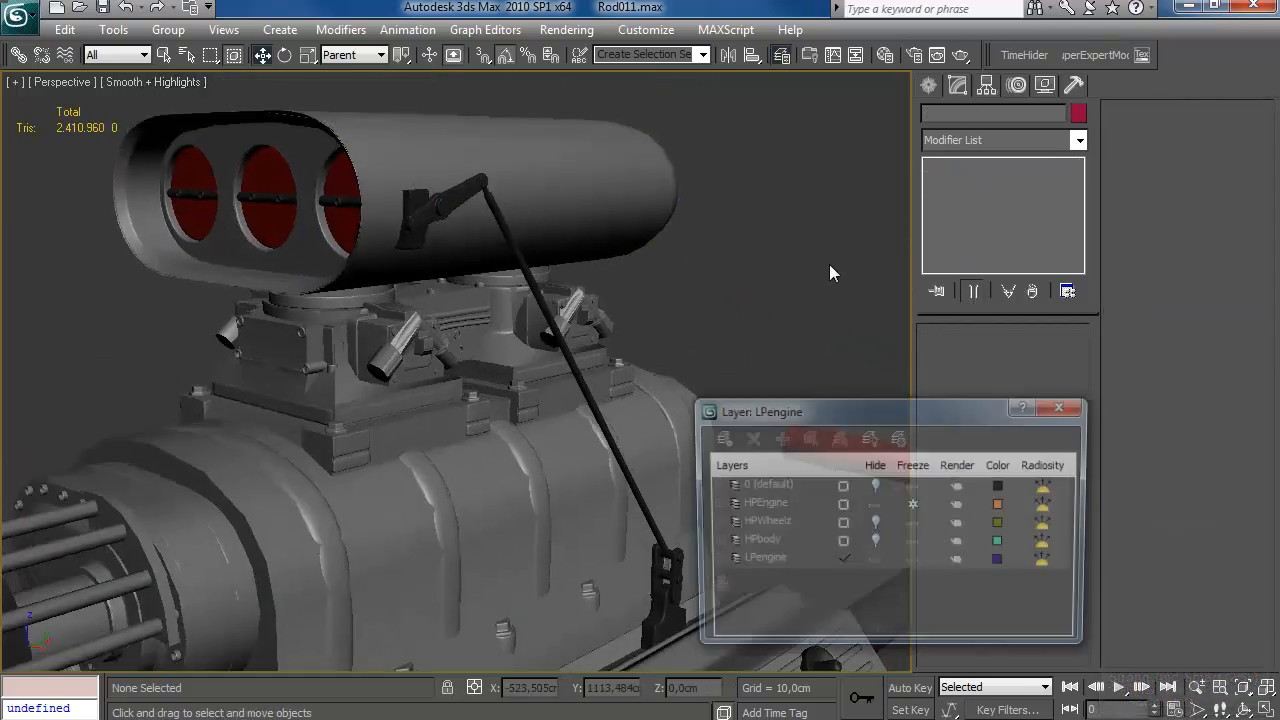
Unfreeze the HPEngine layer, clone the throttle linkage and assign the copy to the LPengine layer.
{"action": "left_click", "coordinate": [913, 504]}
{"action": "left_click", "coordinate": [531, 281]}
{"action": "middle_click_drag", "start_coordinate": [866, 234], "coordinate": [836, 231]}
{"action": "middle_click_drag", "start_coordinate": [567, 361], "coordinate": [587, 361]}
{"action": "key", "text": "ctrl+v"}
{"action": "key", "text": "Return"}
{"action": "left_click", "coordinate": [768, 560]}
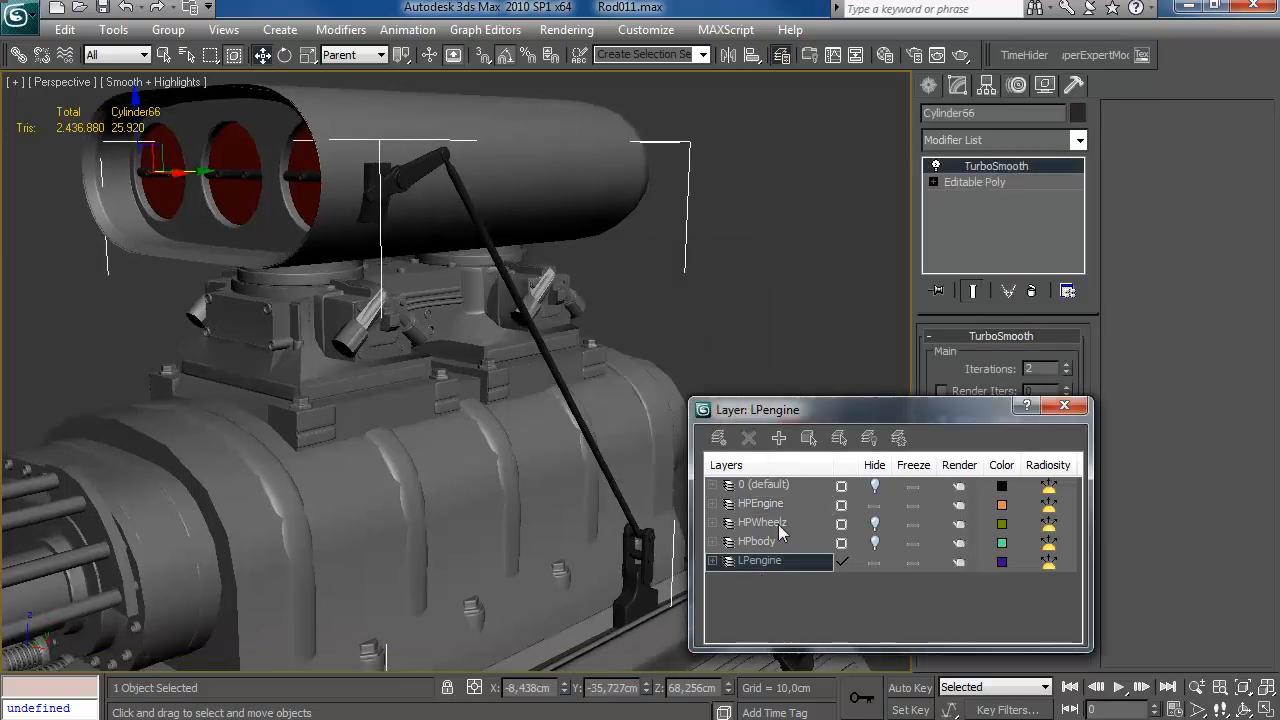
{"action": "left_click", "coordinate": [1064, 406]}
Remove TurboSmooth from the cloned linkage, and freeze and hide the HPEngine layer.
{"action": "left_click", "coordinate": [1031, 291]}
{"action": "left_click", "coordinate": [781, 55]}
{"action": "left_click", "coordinate": [911, 505]}
{"action": "left_click", "coordinate": [1065, 406]}
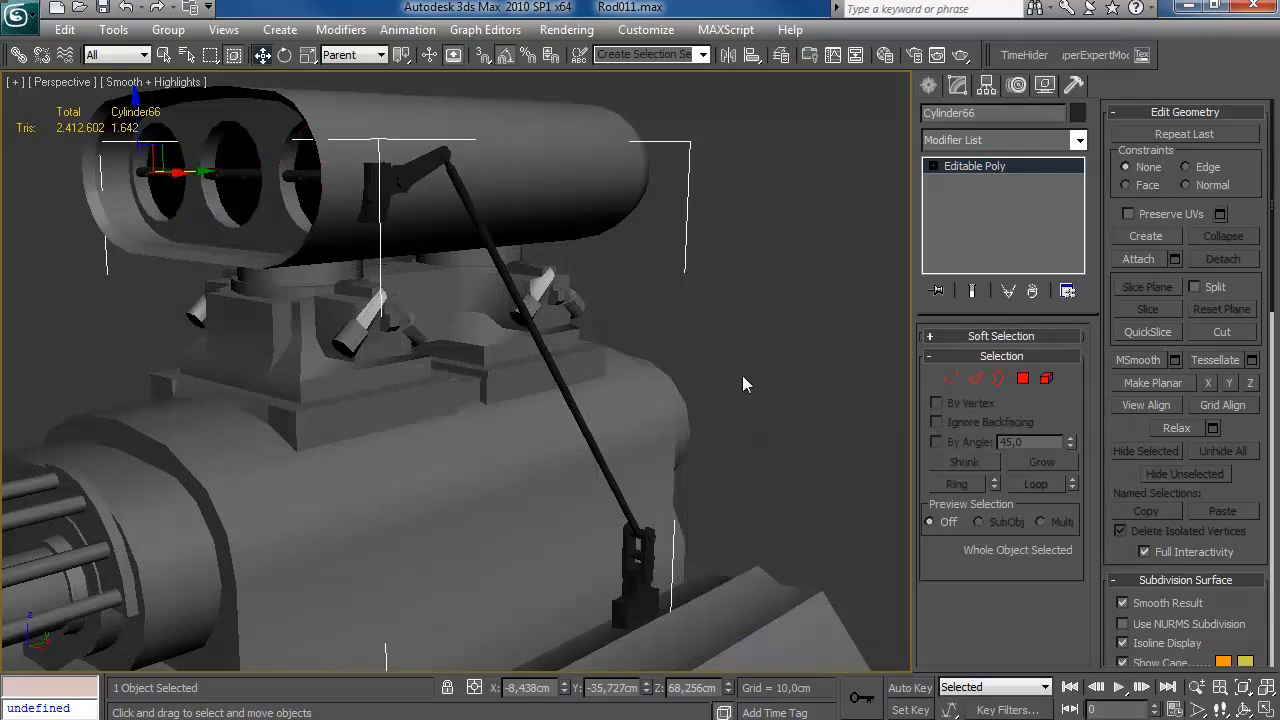
Delete the small screw elements on the linkage shaft that crosses the scoop's openings.
{"action": "key", "text": "F3"}
{"action": "middle_click_drag", "start_coordinate": [674, 334], "coordinate": [726, 320]}
{"action": "scroll", "coordinate": [726, 320], "scroll_direction": "up", "scroll_amount": 4}
{"action": "middle_click_drag", "start_coordinate": [640, 300], "coordinate": [731, 415]}
{"action": "key", "text": "F3"}
{"action": "key", "text": "4"}
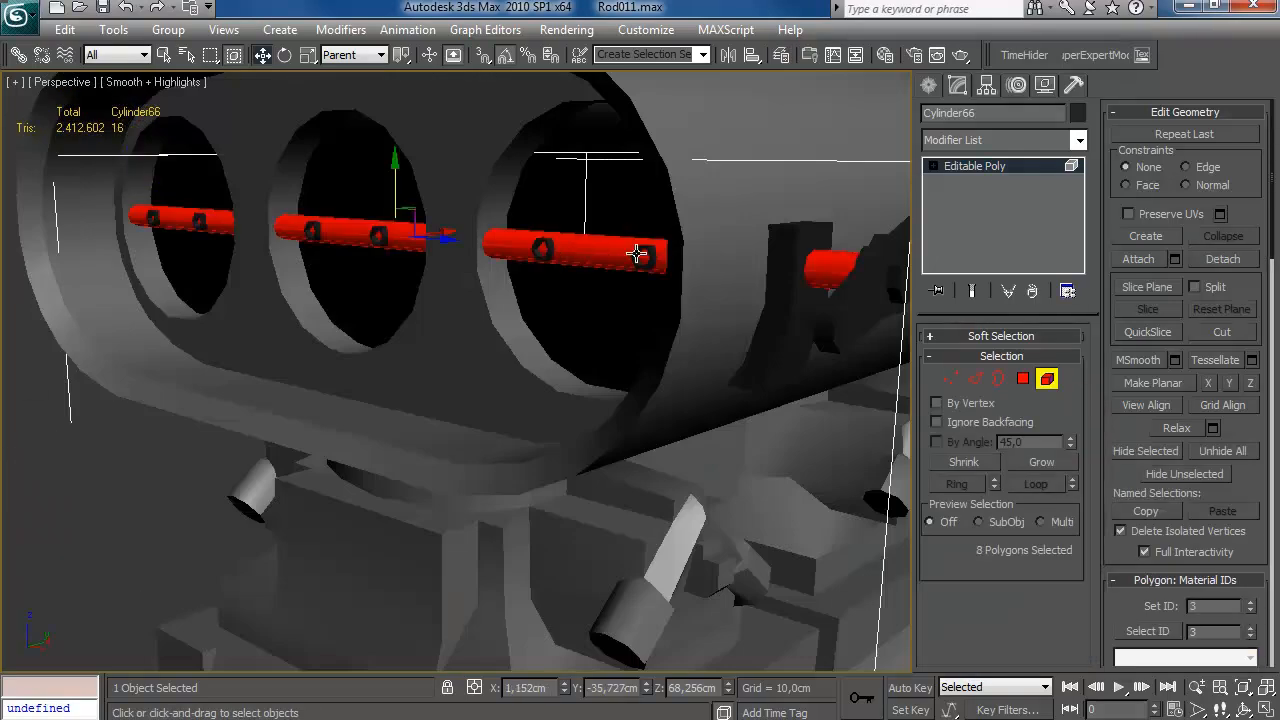
{"action": "key", "text": "Delete"}
{"action": "middle_click_drag", "start_coordinate": [738, 288], "coordinate": [634, 303]}
Delete the recessed polygons of the lever's central hub and cap the resulting hole.
{"action": "key", "text": "F3"}
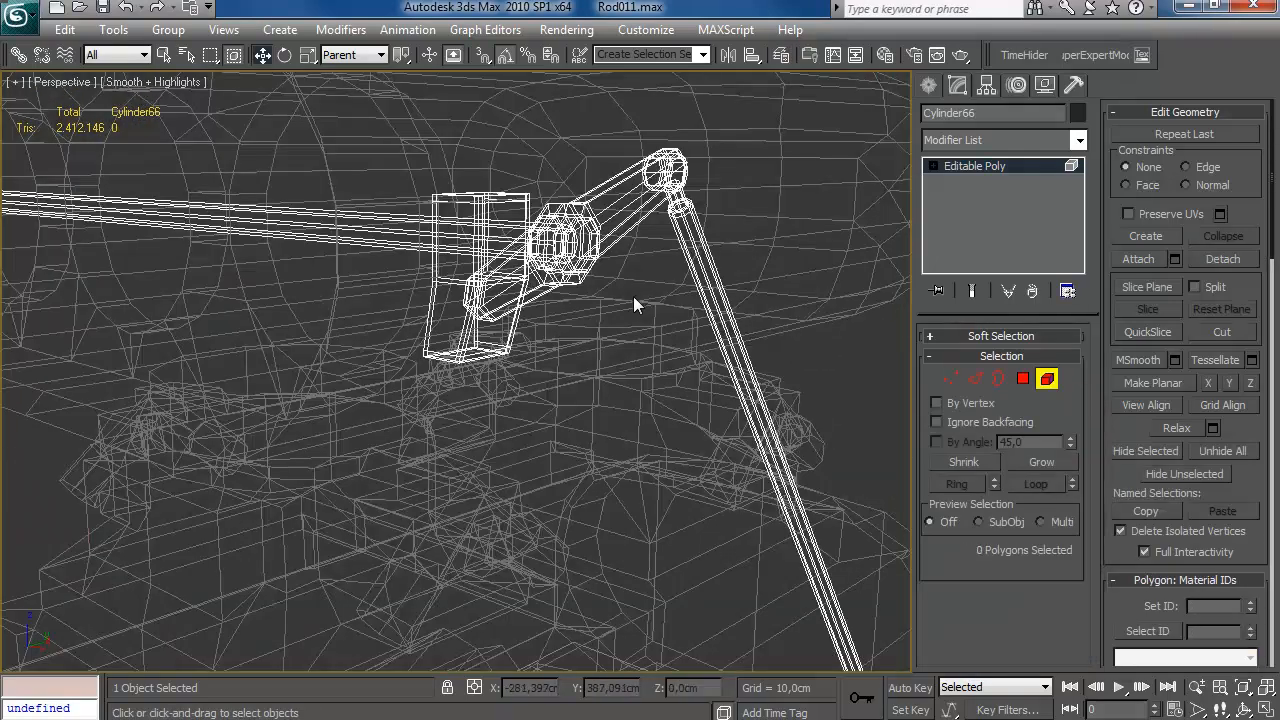
{"action": "key", "text": "F3"}
{"action": "left_click", "coordinate": [577, 252]}
{"action": "key", "text": "F4"}
{"action": "key", "text": "4"}
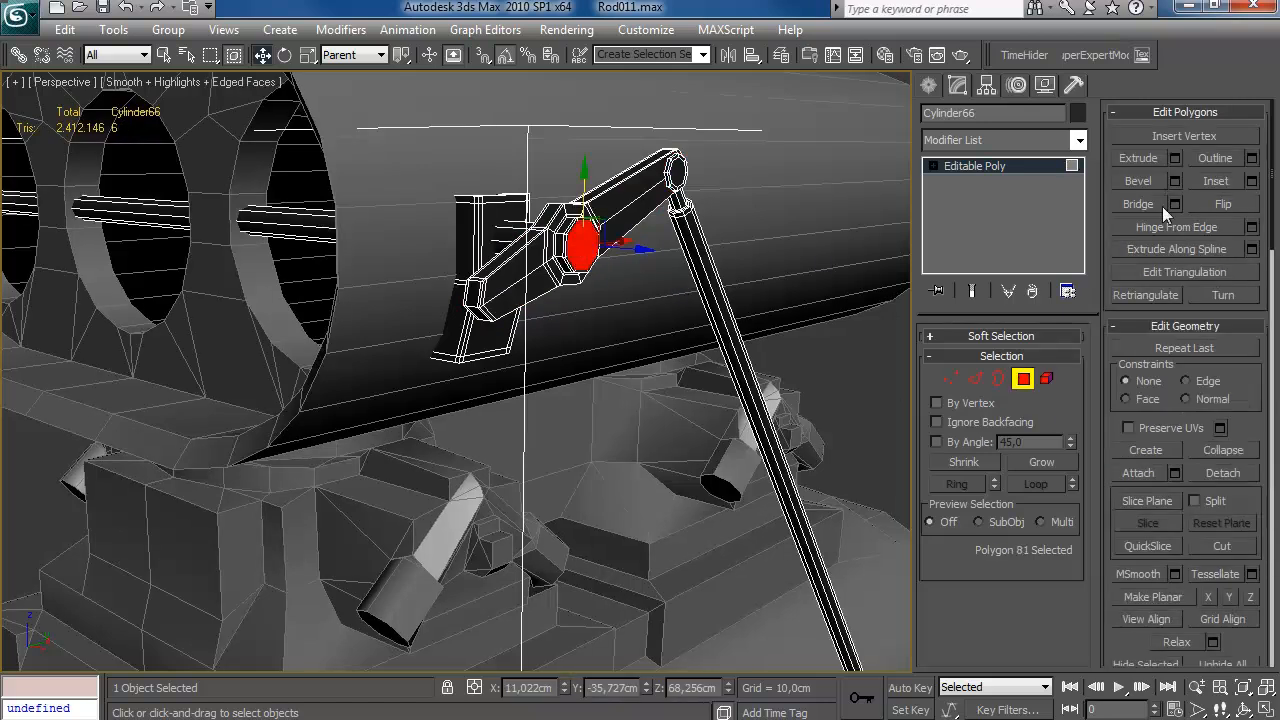
{"action": "key", "text": "3"}
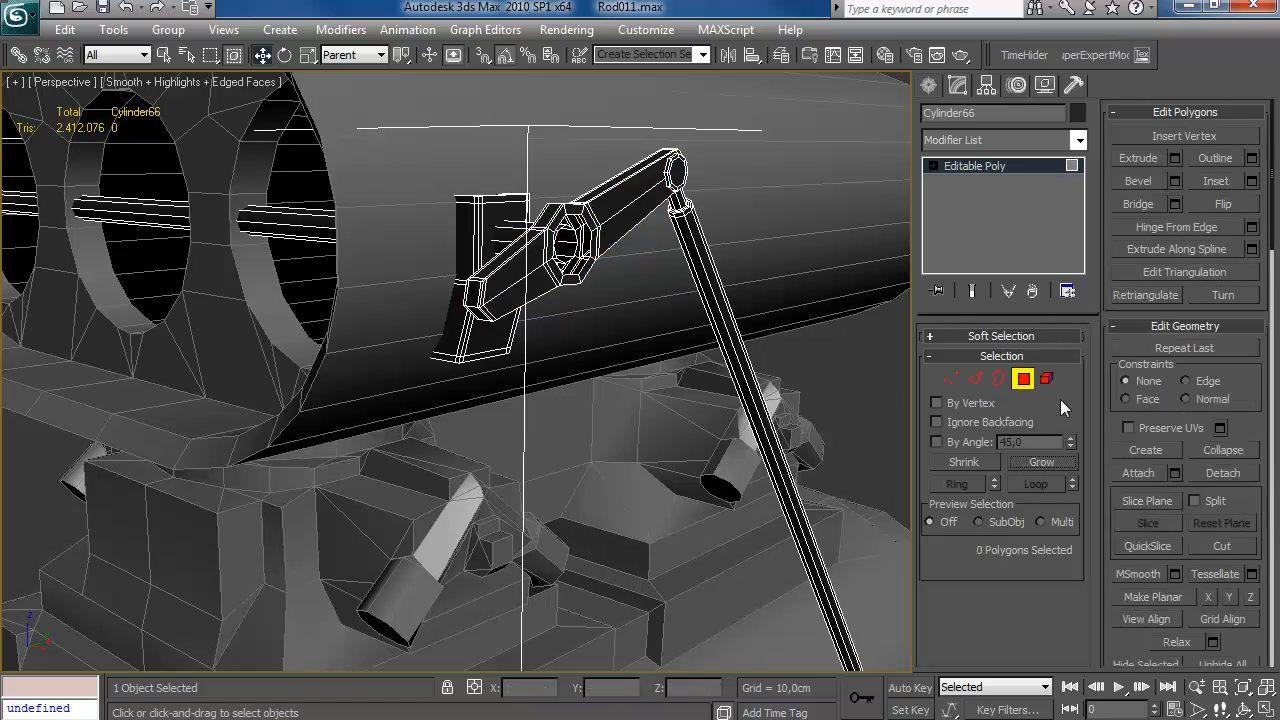
{"action": "left_click", "coordinate": [1223, 158]}
{"action": "key", "text": "4"}
Remove the bevel edge loops around the lever's hub and its lower end.
{"action": "left_click", "coordinate": [974, 378]}
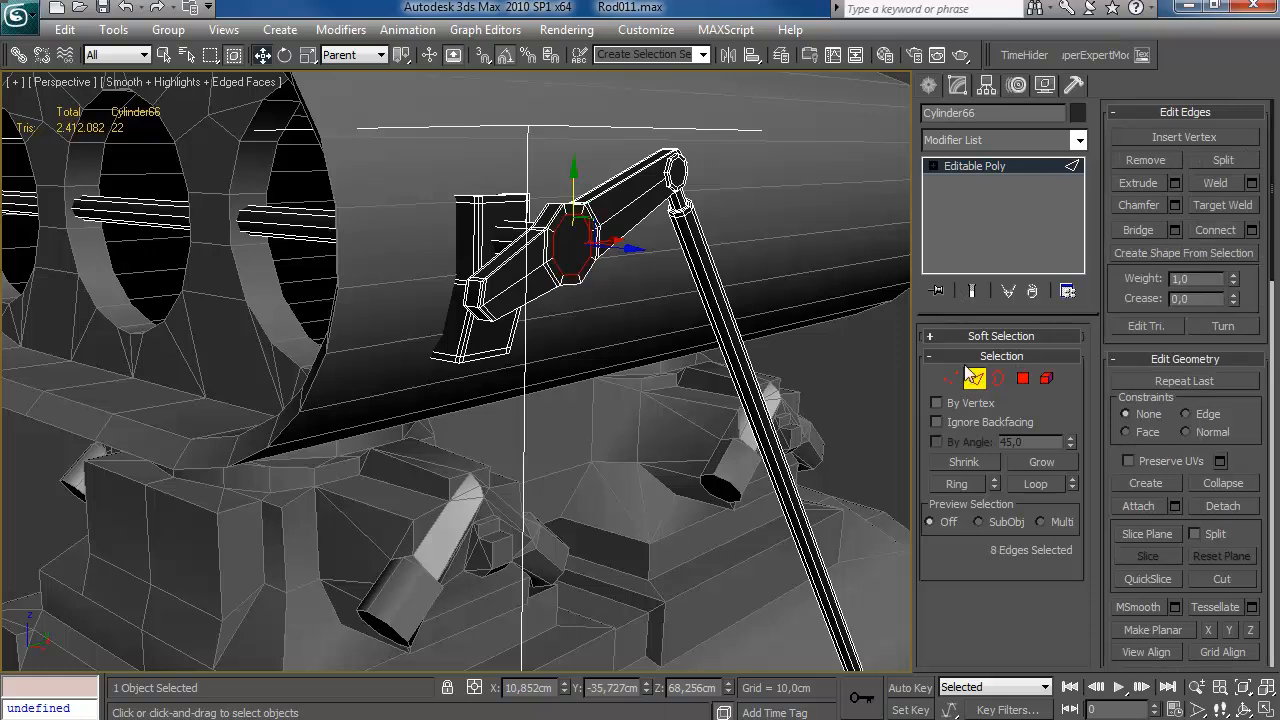
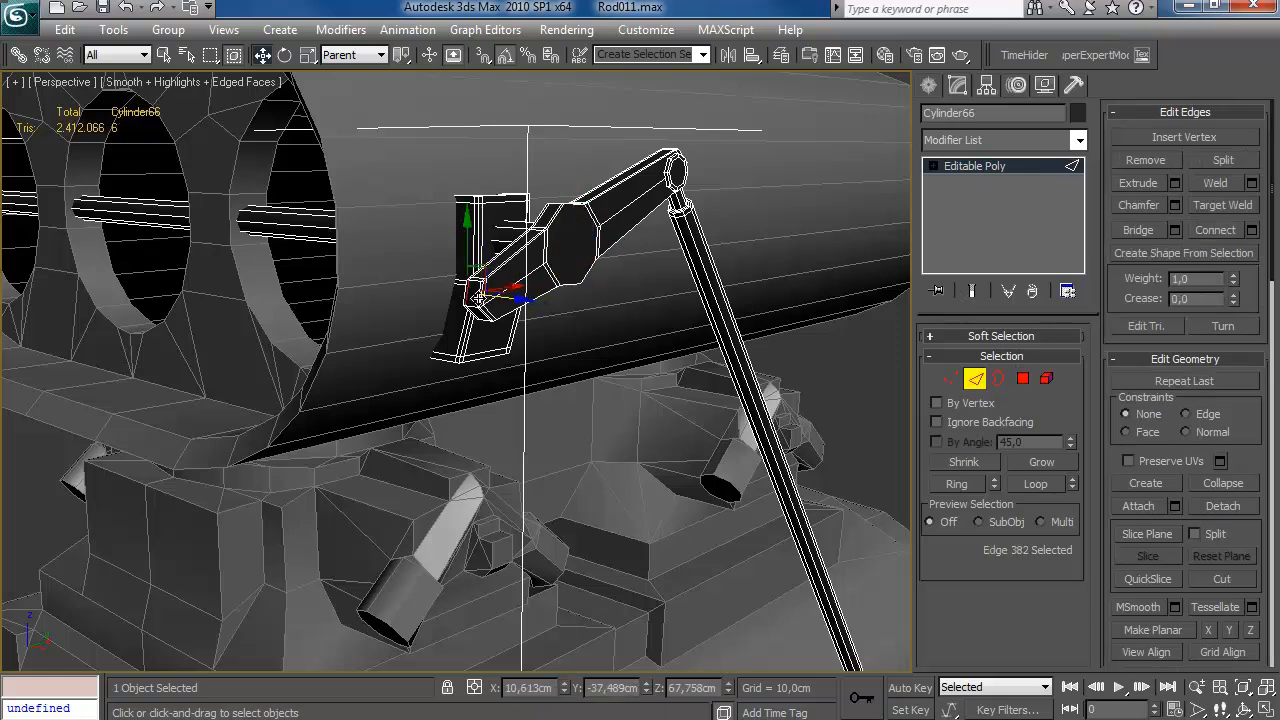
{"action": "scroll", "coordinate": [537, 318], "scroll_direction": "up", "scroll_amount": 5}
{"action": "middle_click_drag", "start_coordinate": [537, 318], "coordinate": [534, 336]}
{"action": "scroll", "coordinate": [534, 336], "scroll_direction": "down", "scroll_amount": 5}
{"action": "scroll", "coordinate": [534, 336], "scroll_direction": "up", "scroll_amount": 4}
{"action": "key", "text": "alt+l"}
{"action": "key", "text": "ctrl+BackSpace"}
{"action": "middle_click_drag", "start_coordinate": [810, 292], "coordinate": [557, 337]}
{"action": "scroll", "coordinate": [557, 337], "scroll_direction": "down", "scroll_amount": 3}
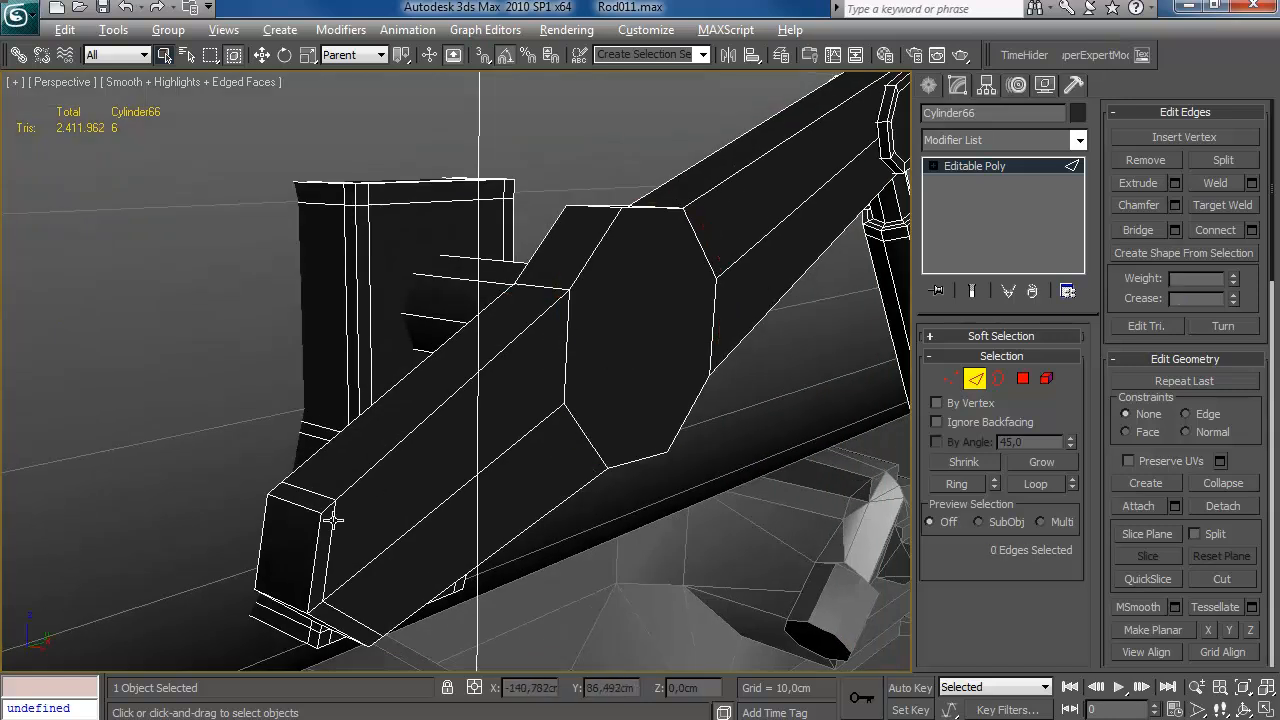
Select the remaining bevel edges along the lever arm, extend them to loops and remove them.
{"action": "left_click", "coordinate": [331, 530]}
{"action": "middle_click_drag", "start_coordinate": [500, 395], "coordinate": [660, 277], "text": "alt"}
{"action": "middle_click_drag", "start_coordinate": [833, 152], "coordinate": [720, 314], "text": "alt"}
{"action": "left_click", "coordinate": [702, 312], "text": "ctrl"}
{"action": "key", "text": "alt+m"}
{"action": "left_click", "coordinate": [660, 6]}
{"action": "key", "text": "alt+l"}
{"action": "key", "text": "ctrl+BackSpace"}
Remove the chamfer edge loops from the bracket that holds the lever on the scoop.
{"action": "scroll", "coordinate": [230, 450], "scroll_direction": "down", "scroll_amount": 2}
{"action": "middle_click_drag", "start_coordinate": [220, 457], "coordinate": [675, 365]}
{"action": "left_click", "coordinate": [710, 205]}
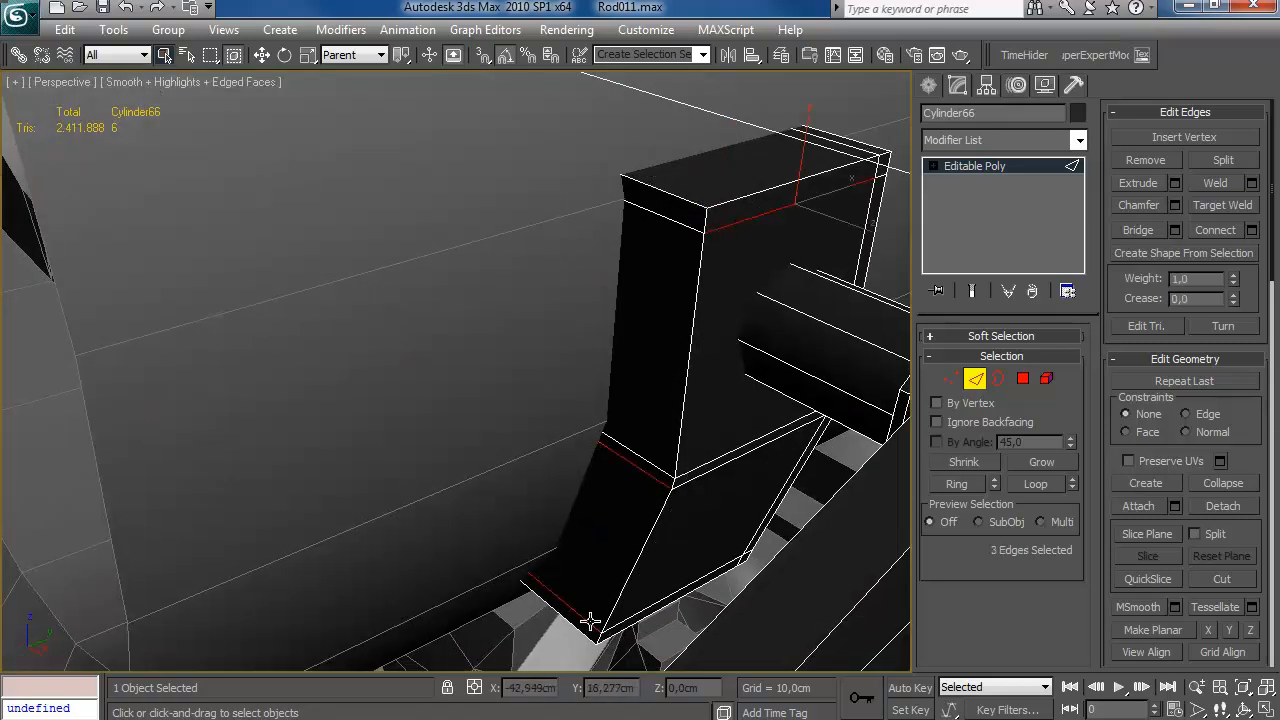
{"action": "key", "text": "alt+l"}
{"action": "key", "text": "ctrl+BackSpace"}
Delete the collar polygons behind the lever's hub and cap the open border.
{"action": "middle_click_drag", "start_coordinate": [868, 157], "coordinate": [640, 420], "text": "alt"}
{"action": "left_click", "coordinate": [1022, 378]}
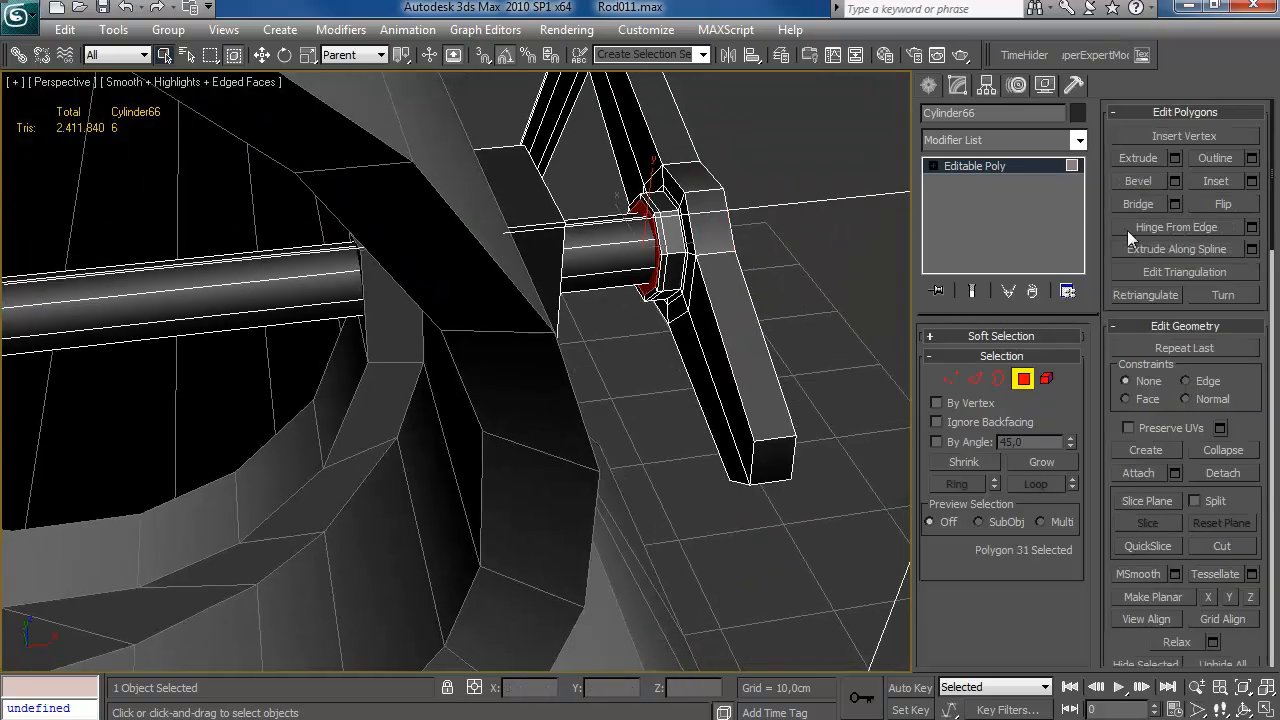
{"action": "key", "text": "Delete"}
{"action": "key", "text": "3"}
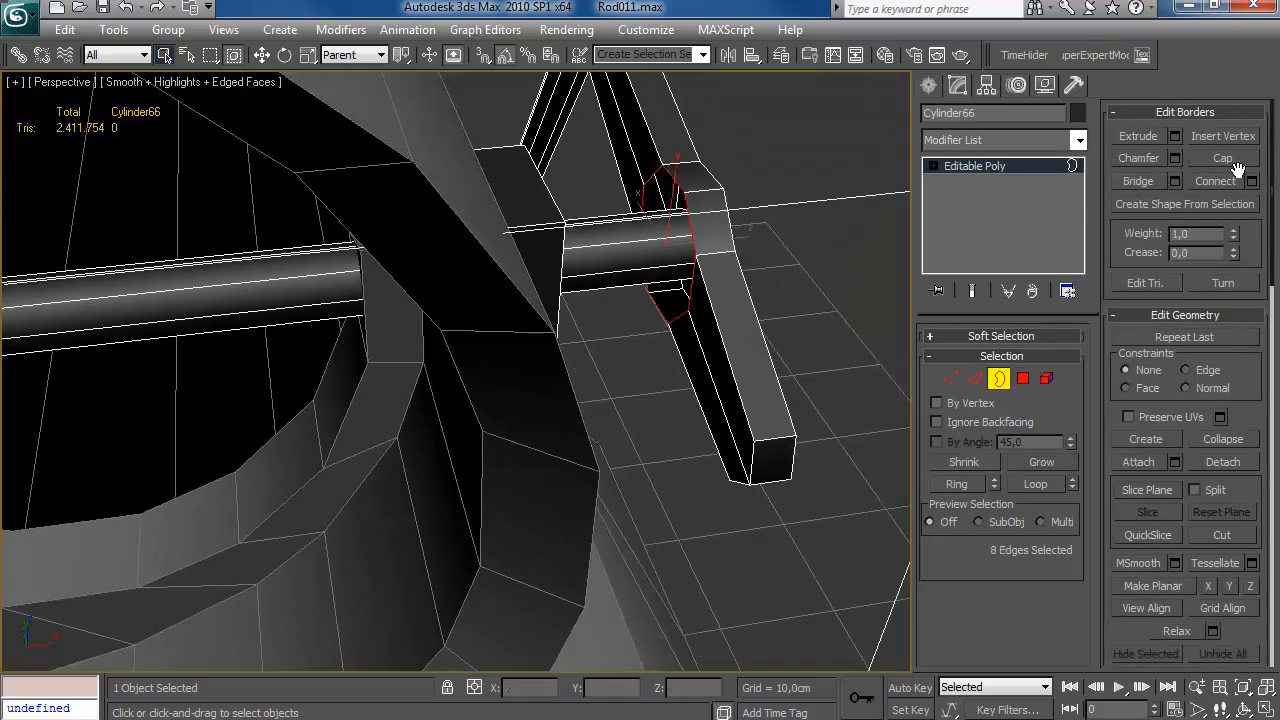
Delete the small round element at the rod end of the lever.
{"action": "middle_click_drag", "start_coordinate": [808, 240], "coordinate": [575, 312], "text": "alt"}
{"action": "key", "text": "5"}
{"action": "left_click", "coordinate": [698, 272]}
{"action": "key", "text": "Delete"}
{"action": "middle_click_drag", "start_coordinate": [764, 313], "coordinate": [541, 382]}
Remove the extra edge loops of the collar at the upper end of the linkage rod.
{"action": "scroll", "coordinate": [543, 386], "scroll_direction": "up", "scroll_amount": 4}
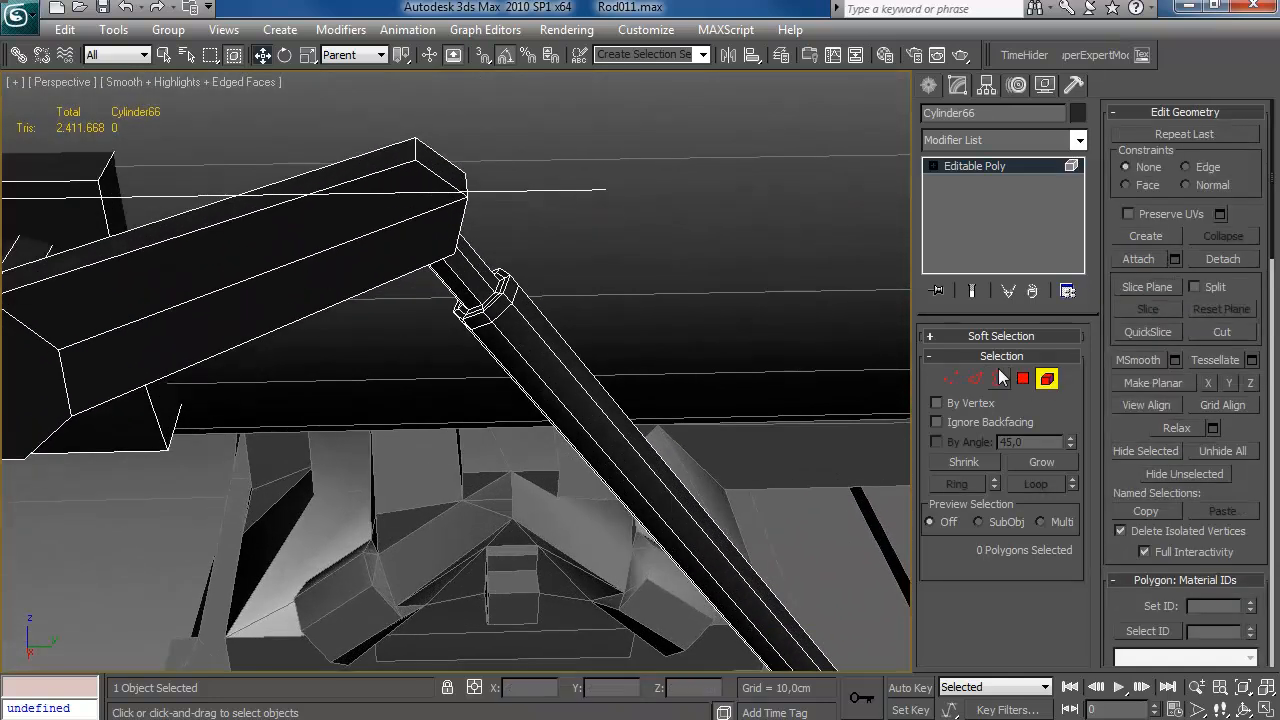
{"action": "left_click", "coordinate": [976, 379]}
{"action": "left_click", "coordinate": [489, 297]}
{"action": "key", "text": "ctrl+BackSpace"}
{"action": "double_click", "coordinate": [509, 299]}
{"action": "left_click", "coordinate": [581, 165]}
{"action": "middle_click_drag", "start_coordinate": [581, 165], "coordinate": [588, 342], "text": "alt"}
Select every second lengthwise edge of the linkage rod and remove them to reduce its sides.
{"action": "left_click", "coordinate": [178, 430]}
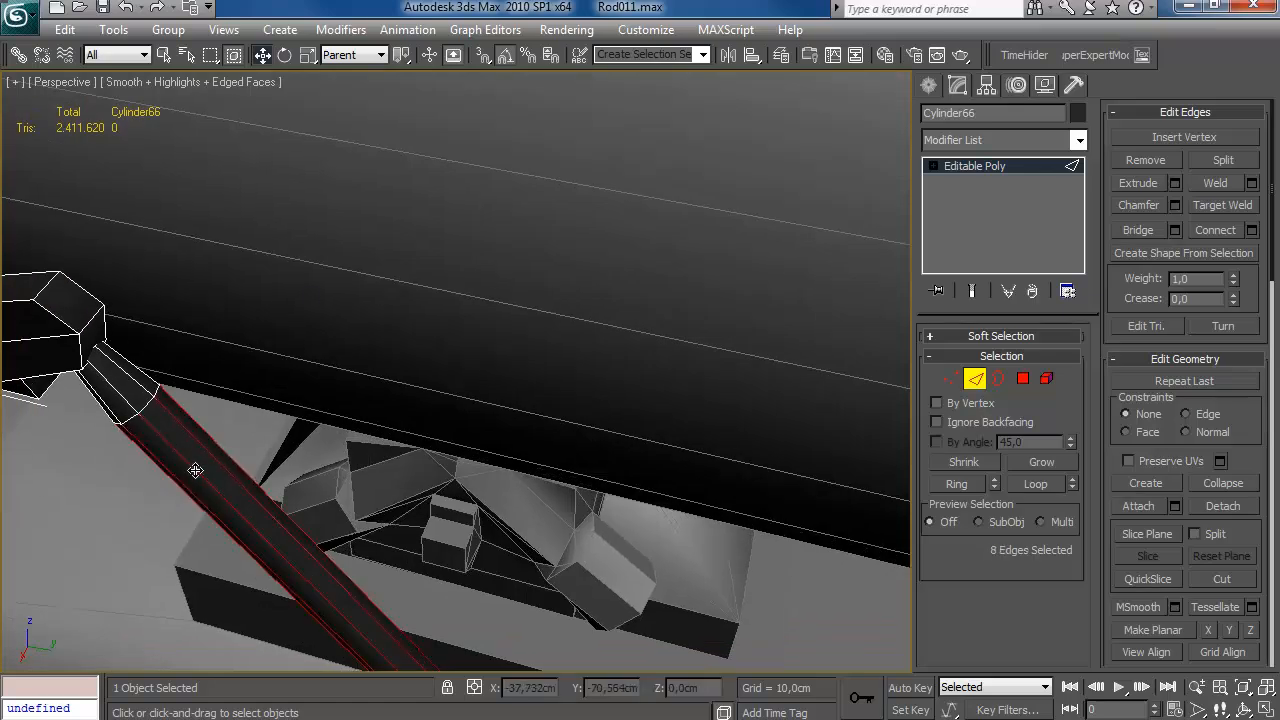
{"action": "key", "text": "F3"}
{"action": "mouse_move", "coordinate": [181, 427]}
{"action": "middle_mouse_down", "text": "alt"}
{"action": "mouse_move", "coordinate": [349, 323]}
{"action": "mouse_move", "coordinate": [311, 363]}
{"action": "mouse_move", "coordinate": [335, 300]}
{"action": "middle_mouse_up", "text": "alt"}
{"action": "mouse_move", "coordinate": [335, 300]}
{"action": "middle_mouse_down"}
{"action": "mouse_move", "coordinate": [301, 343]}
{"action": "mouse_move", "coordinate": [366, 274]}
{"action": "middle_mouse_up"}
{"action": "key", "text": "F3"}
{"action": "left_click", "coordinate": [491, 178], "text": "alt"}
{"action": "mouse_move", "coordinate": [491, 180]}
{"action": "middle_mouse_down", "text": "alt"}
{"action": "mouse_move", "coordinate": [471, 240]}
{"action": "mouse_move", "coordinate": [440, 170]}
{"action": "mouse_move", "coordinate": [648, 354]}
{"action": "mouse_move", "coordinate": [591, 334]}
{"action": "mouse_move", "coordinate": [600, 322]}
{"action": "middle_mouse_up", "text": "alt"}
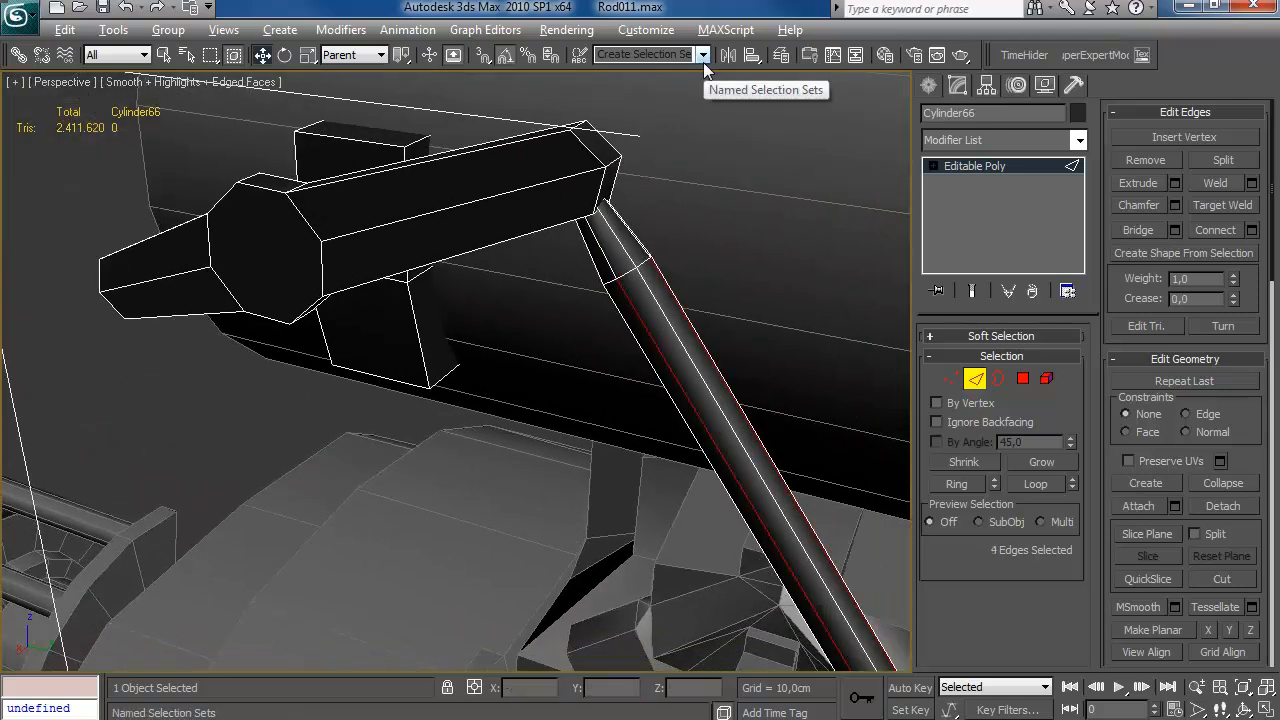
{"action": "left_click", "coordinate": [739, 322]}
Remove the bevel edges from both side plates of the clevis at the rod's lower end.
{"action": "scroll", "coordinate": [741, 330], "scroll_direction": "down", "scroll_amount": 3}
{"action": "middle_click_drag", "start_coordinate": [745, 574], "coordinate": [714, 320]}
{"action": "middle_click_drag", "start_coordinate": [760, 610], "coordinate": [563, 474]}
{"action": "scroll", "coordinate": [580, 466], "scroll_direction": "up", "scroll_amount": 3}
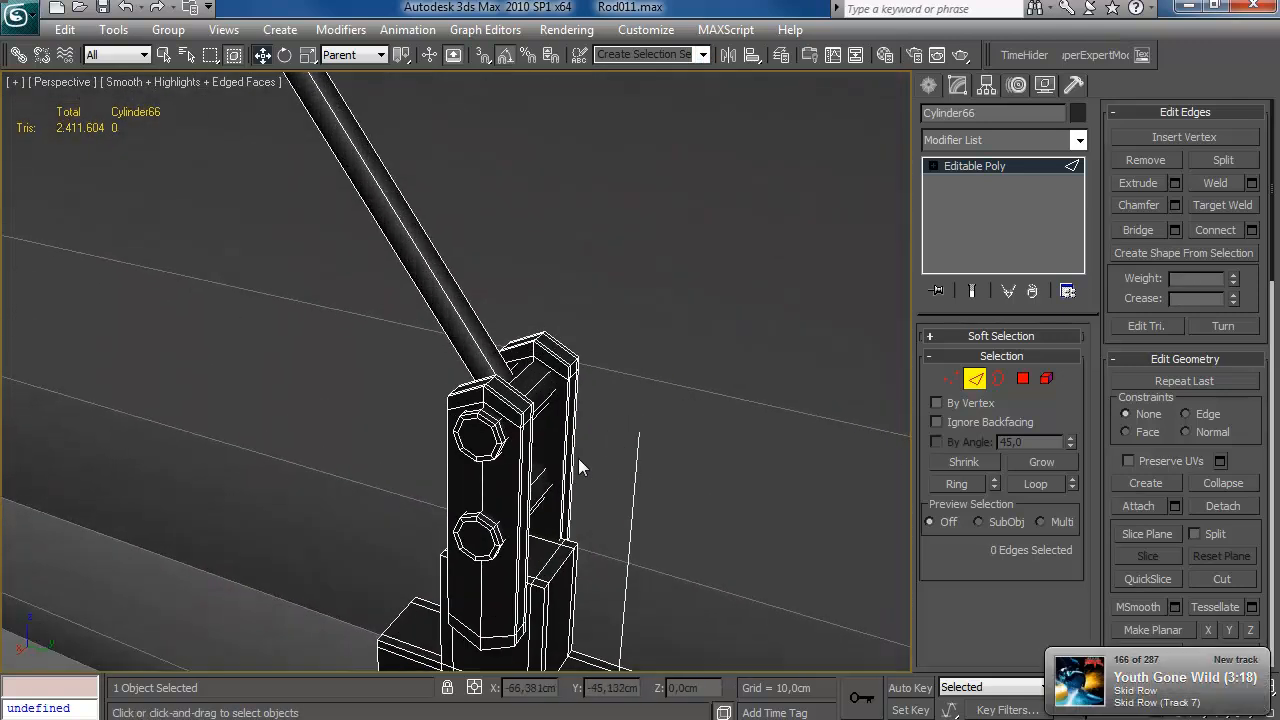
{"action": "left_click", "coordinate": [488, 630], "text": "ctrl"}
{"action": "middle_click_drag", "start_coordinate": [488, 630], "coordinate": [420, 595], "text": "alt"}
{"action": "left_click", "coordinate": [630, 402], "text": "ctrl"}
{"action": "middle_click_drag", "start_coordinate": [675, 550], "coordinate": [617, 522], "text": "alt"}
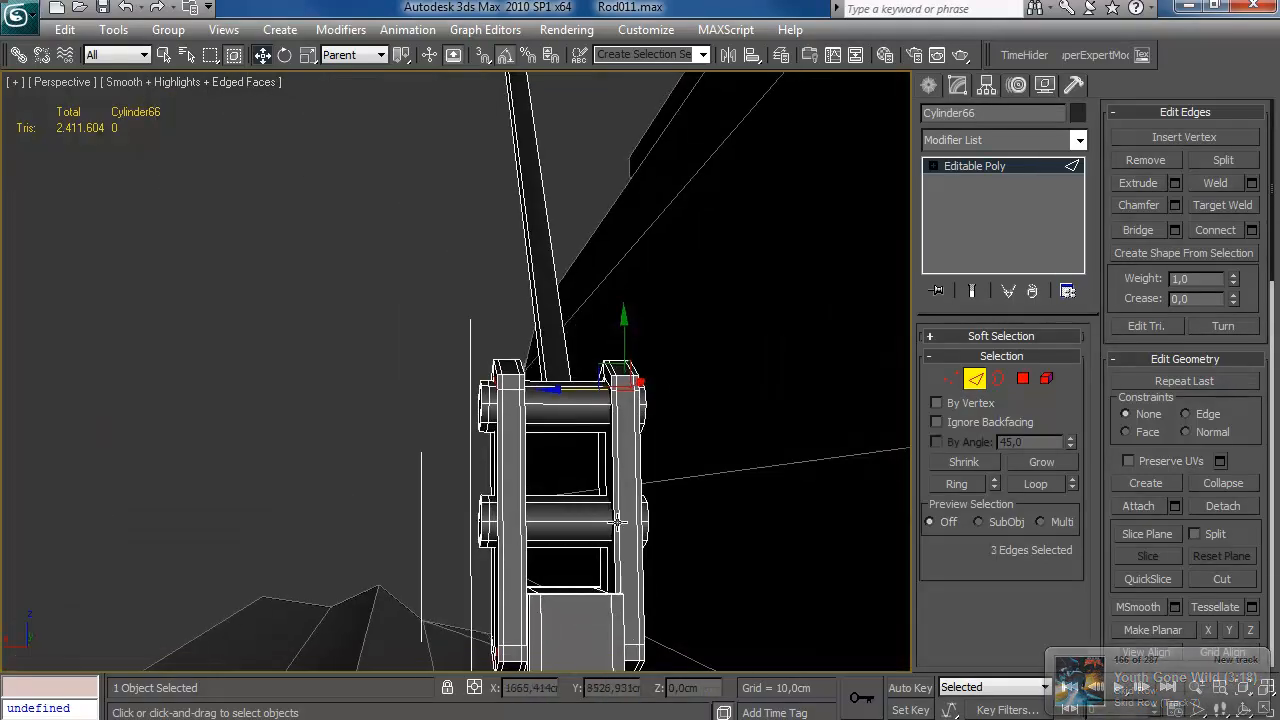
{"action": "key", "text": "BackSpace"}
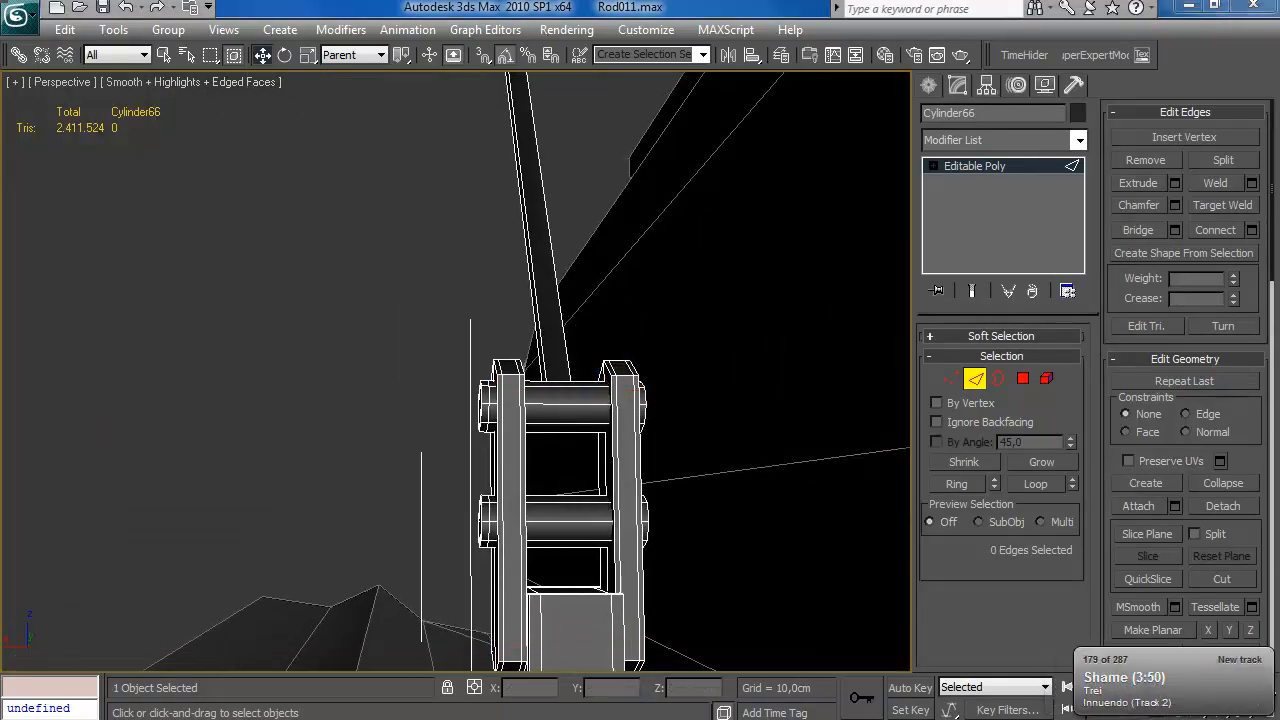
{"action": "middle_click_drag", "start_coordinate": [528, 478], "coordinate": [545, 574], "text": "alt"}
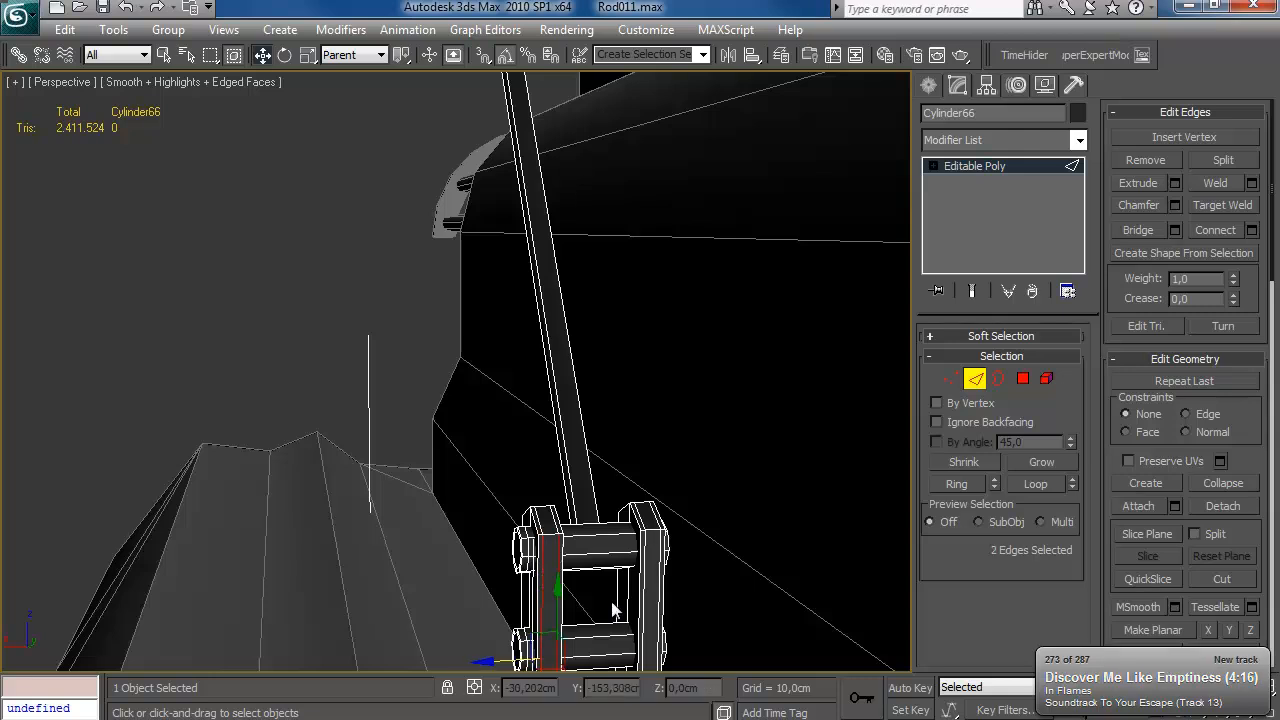
{"action": "key", "text": "BackSpace"}
{"action": "middle_click_drag", "start_coordinate": [659, 588], "coordinate": [577, 417], "text": "alt"}
Remove the bevel edges from the upright and base block beneath the clevis.
{"action": "key", "text": "z"}
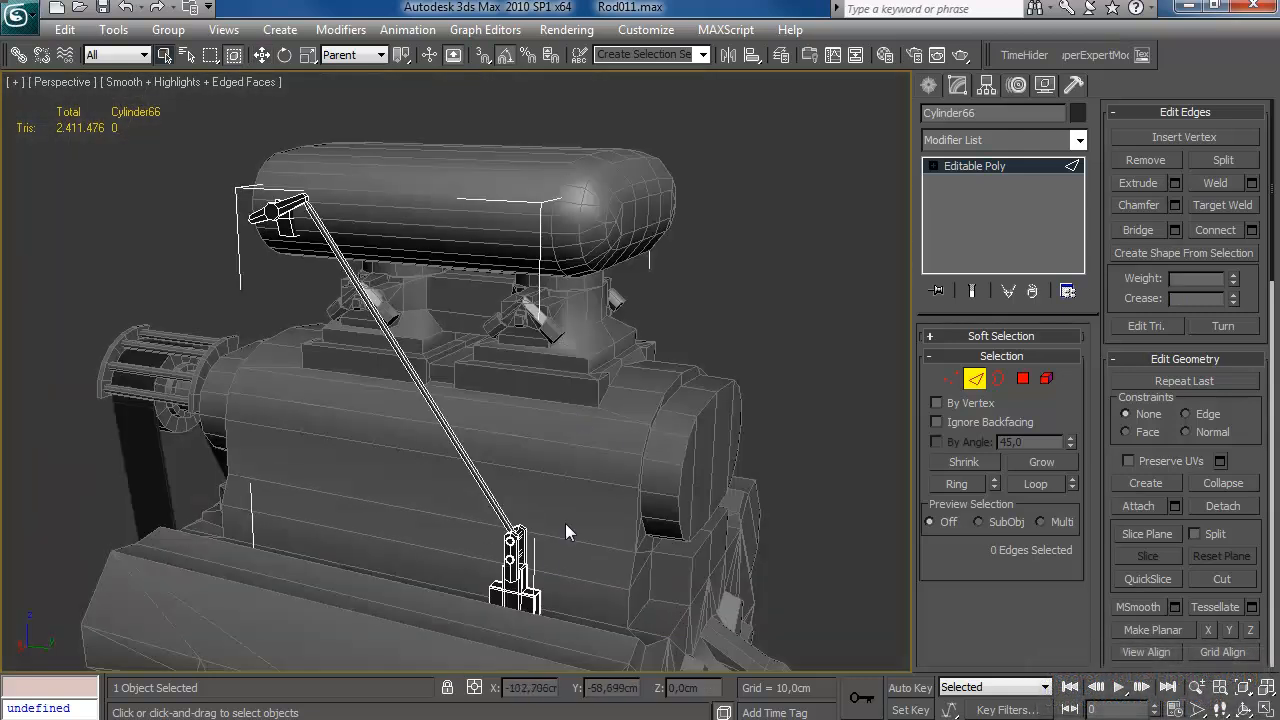
{"action": "scroll", "coordinate": [535, 590], "scroll_direction": "up", "scroll_amount": 5}
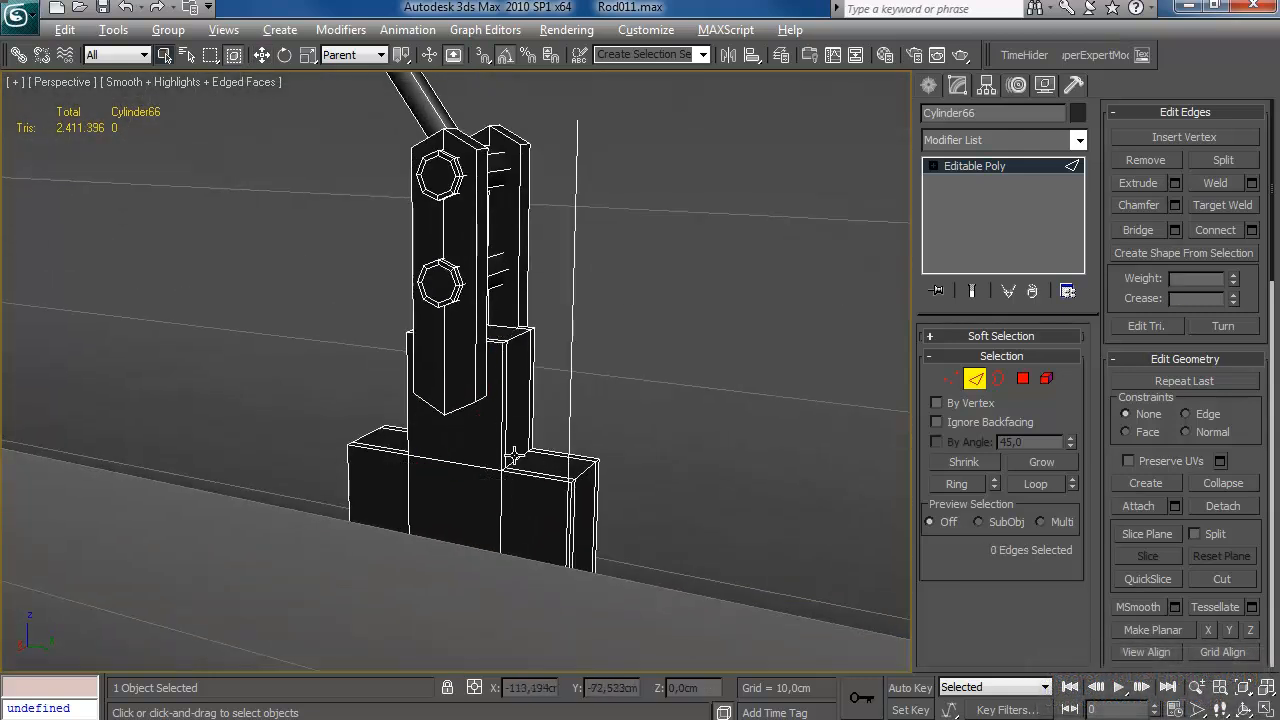
{"action": "key", "text": "BackSpace"}
Scale the vertices at the foot and top of the clevis upright to adjust its tapered shape.
{"action": "middle_click_drag", "start_coordinate": [570, 357], "coordinate": [765, 356], "text": "alt"}
{"action": "key", "text": "1"}
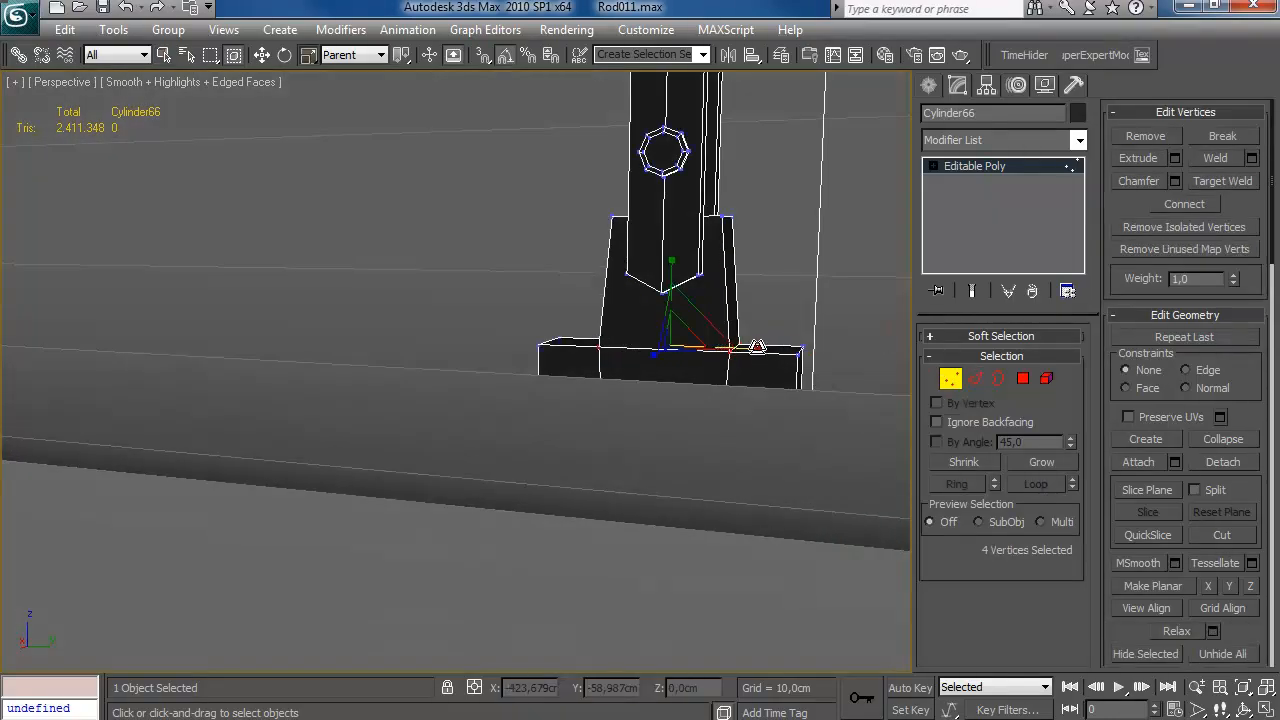
{"action": "middle_click_drag", "start_coordinate": [680, 283], "coordinate": [738, 233], "text": "alt"}
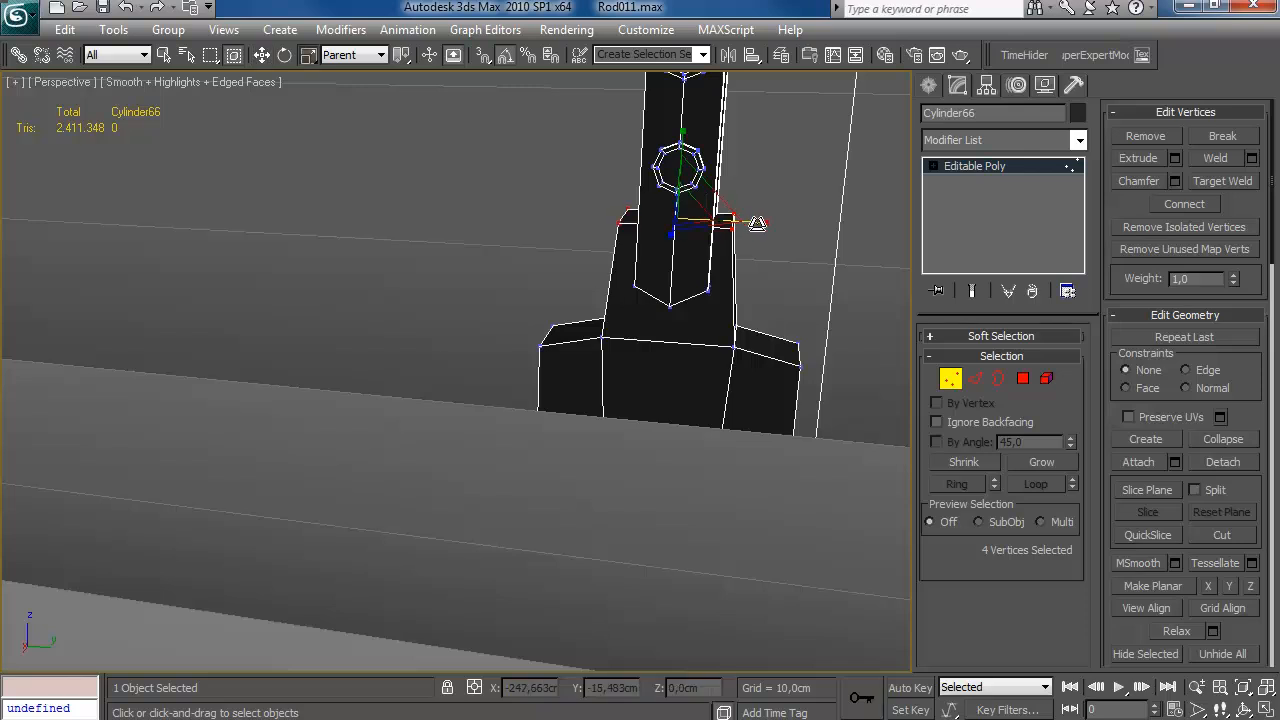
{"action": "left_click_drag", "start_coordinate": [757, 223], "coordinate": [741, 250]}
{"action": "scroll", "coordinate": [740, 255], "scroll_direction": "down", "scroll_amount": 3}
Delete the hidden polygons on the underside of the linkage's base block.
{"action": "middle_click_drag", "start_coordinate": [740, 255], "coordinate": [762, 168], "text": "alt"}
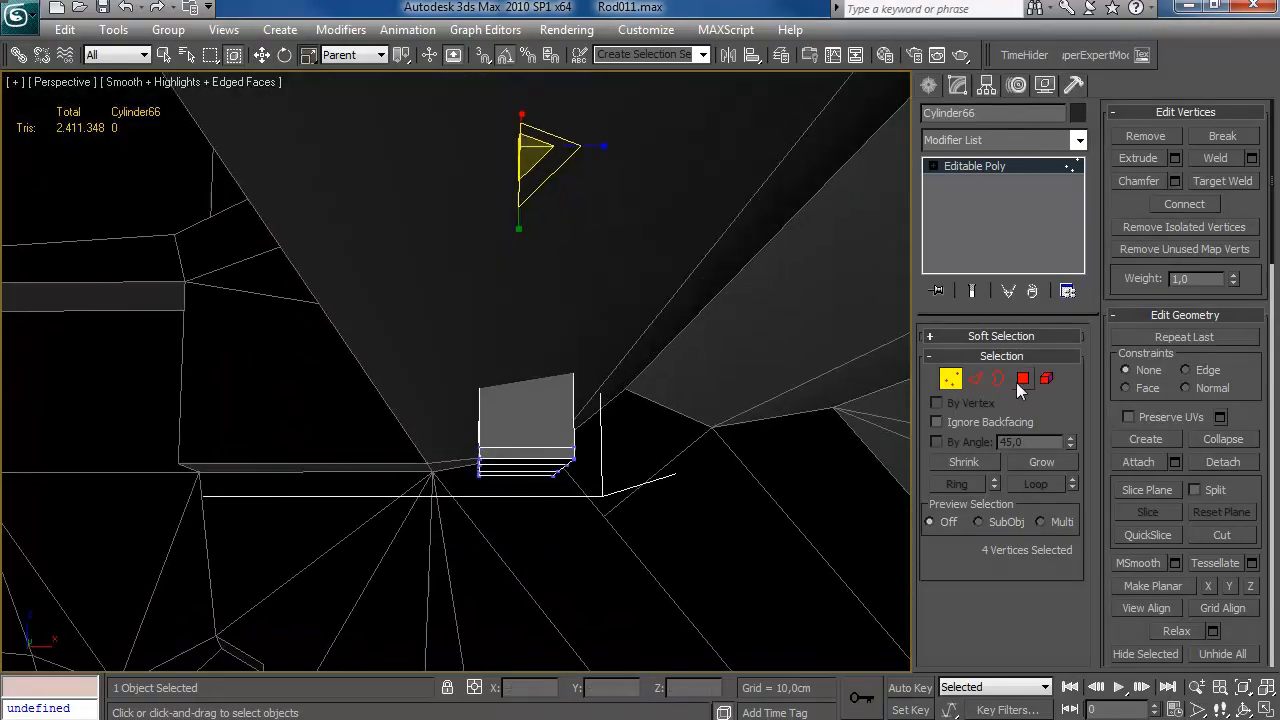
{"action": "left_click", "coordinate": [1022, 380]}
{"action": "key", "text": "Delete"}
Delete the four end-cap polygons of the two pins running through the clevis at the rod's lower end.
{"action": "middle_click_drag", "start_coordinate": [524, 394], "coordinate": [605, 414], "text": "alt"}
{"action": "scroll", "coordinate": [519, 417], "scroll_direction": "down", "scroll_amount": 5}
{"action": "left_click", "coordinate": [424, 376]}
{"action": "left_click", "coordinate": [420, 457], "text": "ctrl"}
{"action": "middle_click_drag", "start_coordinate": [420, 457], "coordinate": [501, 447], "text": "alt"}
{"action": "key", "text": "F3"}
{"action": "left_click", "coordinate": [501, 447], "text": "ctrl"}
{"action": "left_click", "coordinate": [503, 534], "text": "ctrl"}
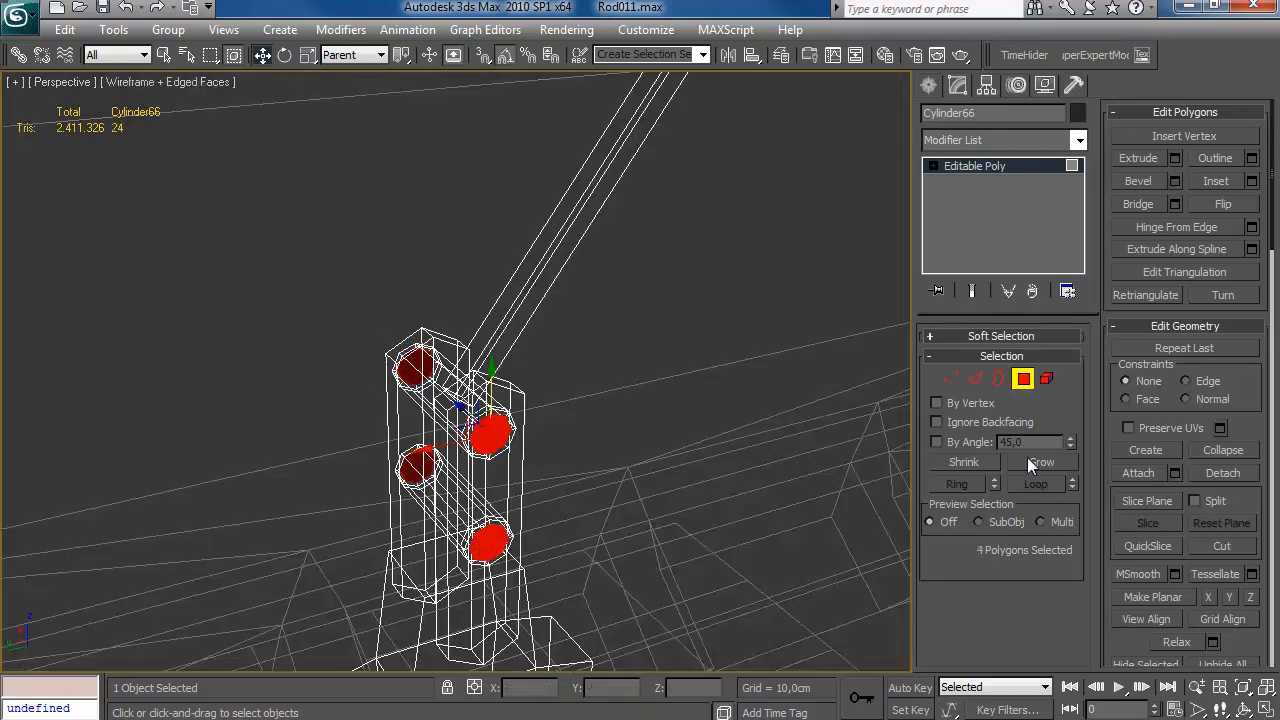
{"action": "key", "text": "Delete"}
Remove surplus lengthwise edges from the two clevis pins together with their leftover vertices.
{"action": "left_click", "coordinate": [981, 380]}
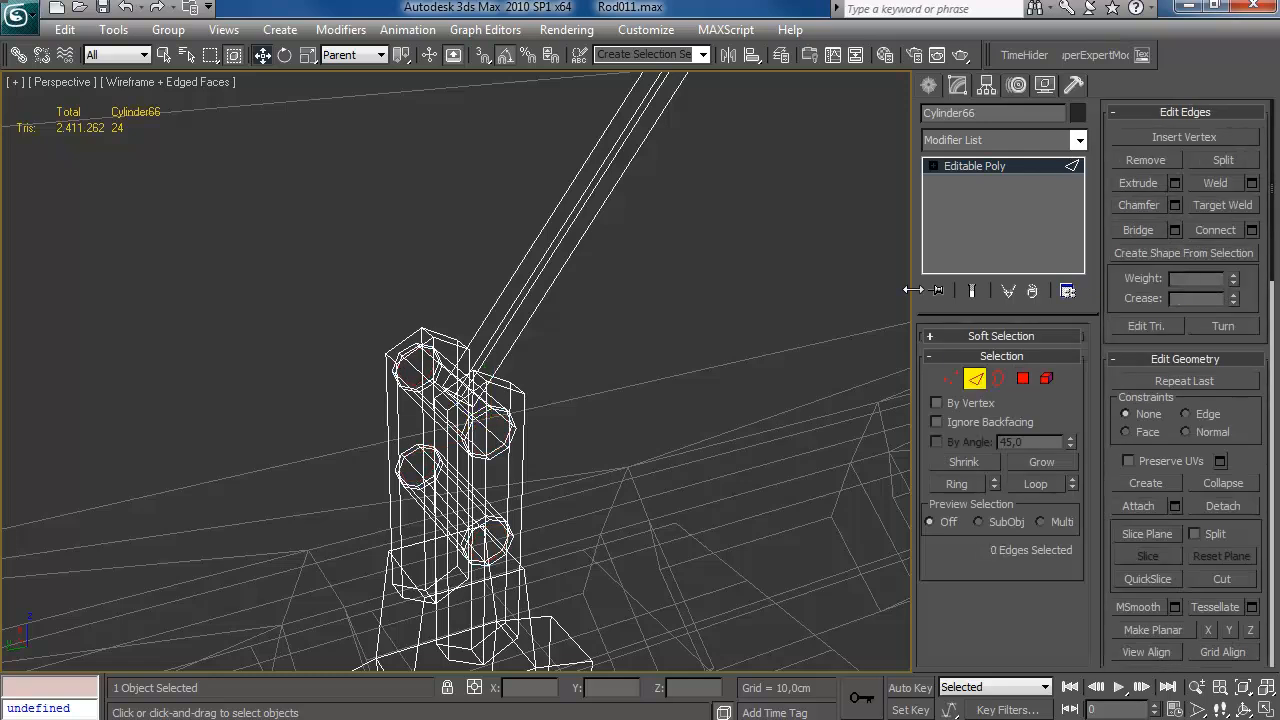
{"action": "scroll", "coordinate": [566, 329], "scroll_direction": "up", "scroll_amount": 5}
{"action": "middle_click_drag", "start_coordinate": [566, 329], "coordinate": [299, 249], "text": "alt"}
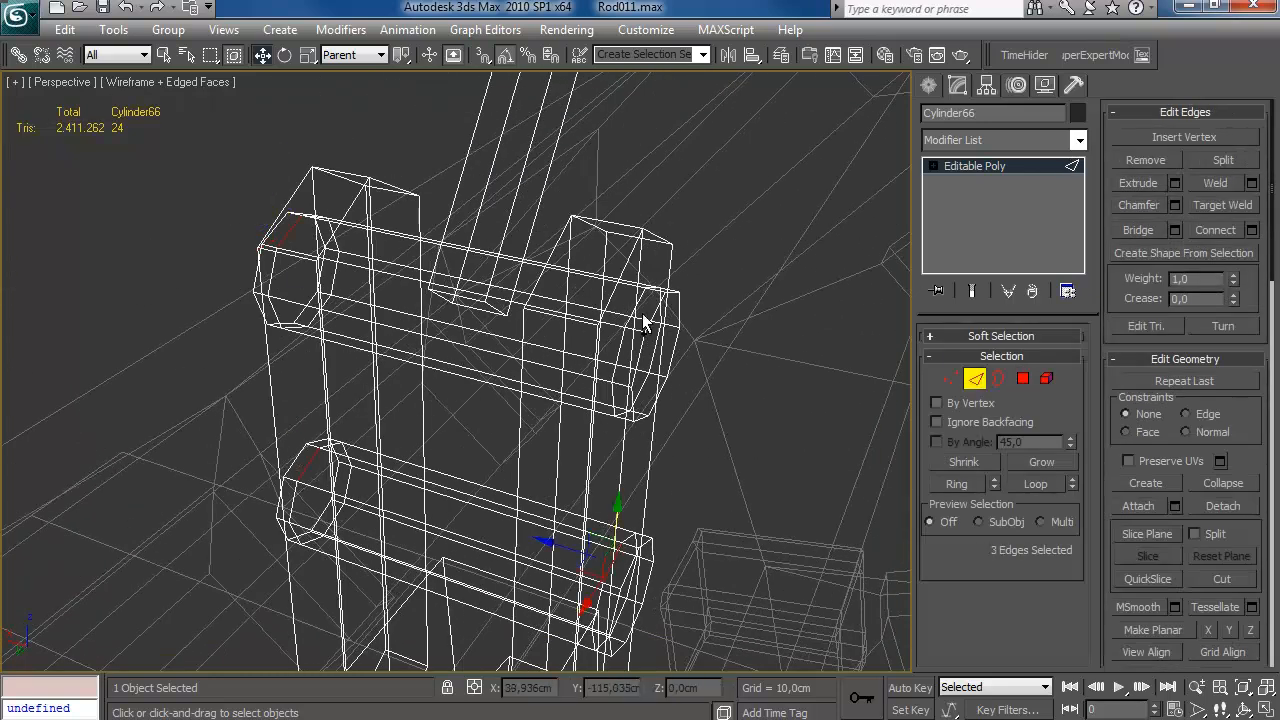
{"action": "key", "text": "ctrl+BackSpace"}
Inspect the simplified linkage and the whole low-poly engine from several angles in shaded view.
{"action": "key", "text": "F3"}
{"action": "mouse_move", "coordinate": [760, 115]}
{"action": "middle_mouse_down", "text": "alt"}
{"action": "mouse_move", "coordinate": [654, 344]}
{"action": "mouse_move", "coordinate": [815, 324]}
{"action": "mouse_move", "coordinate": [677, 329]}
{"action": "mouse_move", "coordinate": [799, 451]}
{"action": "mouse_move", "coordinate": [722, 386]}
{"action": "mouse_move", "coordinate": [637, 386]}
{"action": "mouse_move", "coordinate": [597, 350]}
{"action": "mouse_move", "coordinate": [823, 386]}
{"action": "mouse_move", "coordinate": [560, 416]}
{"action": "mouse_move", "coordinate": [840, 430]}
{"action": "middle_mouse_up", "text": "alt"}
{"action": "scroll", "coordinate": [815, 324], "scroll_direction": "down", "scroll_amount": 8}
{"action": "scroll", "coordinate": [722, 386], "scroll_direction": "up", "scroll_amount": 5}
{"action": "scroll", "coordinate": [722, 386], "scroll_direction": "down", "scroll_amount": 4}
{"action": "scroll", "coordinate": [606, 366], "scroll_direction": "up", "scroll_amount": 6}
{"action": "scroll", "coordinate": [606, 366], "scroll_direction": "down", "scroll_amount": 7}
{"action": "left_click", "coordinate": [973, 379]}
{"action": "middle_click_drag", "start_coordinate": [640, 425], "coordinate": [690, 430], "text": "alt"}
{"action": "middle_click_drag", "start_coordinate": [690, 430], "coordinate": [697, 383]}
{"action": "scroll", "coordinate": [654, 380], "scroll_direction": "down", "scroll_amount": 4}
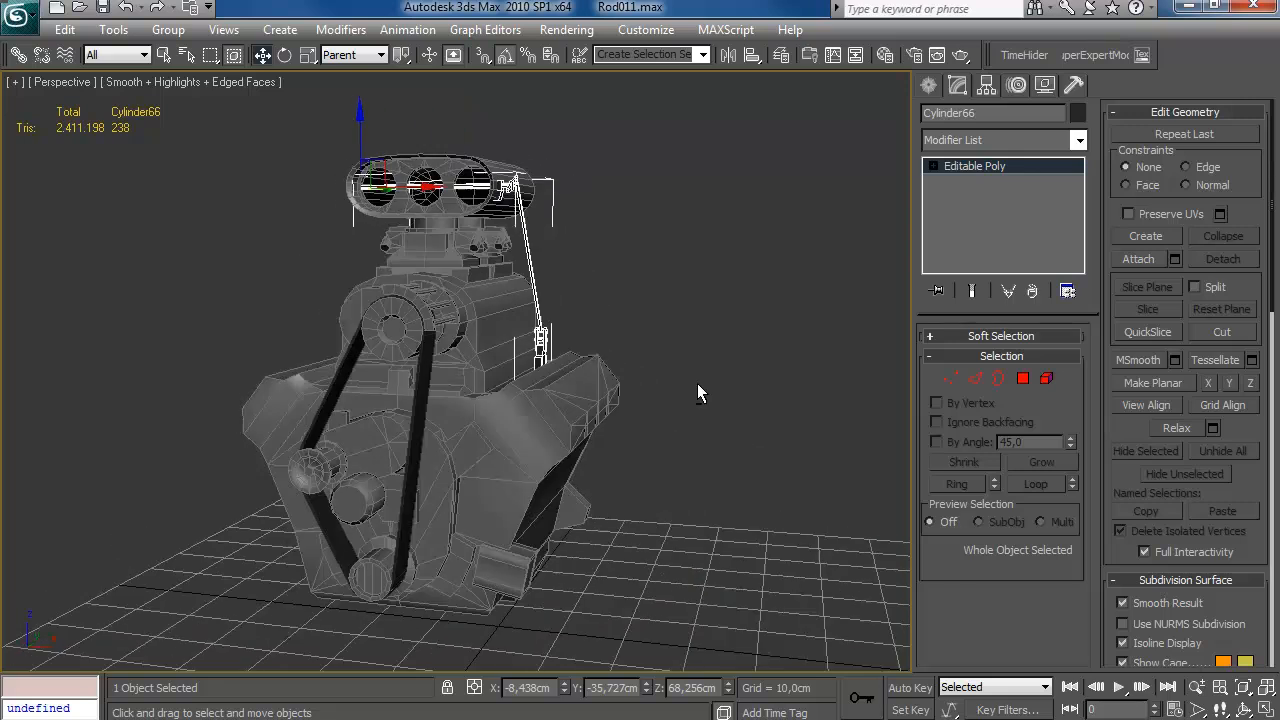
{"action": "middle_click_drag", "start_coordinate": [693, 450], "coordinate": [815, 395], "text": "alt"}
{"action": "scroll", "coordinate": [663, 320], "scroll_direction": "down", "scroll_amount": 4}
{"action": "scroll", "coordinate": [571, 406], "scroll_direction": "up", "scroll_amount": 4}
{"action": "middle_click_drag", "start_coordinate": [688, 392], "coordinate": [738, 388], "text": "alt"}
{"action": "scroll", "coordinate": [451, 391], "scroll_direction": "up", "scroll_amount": 8}
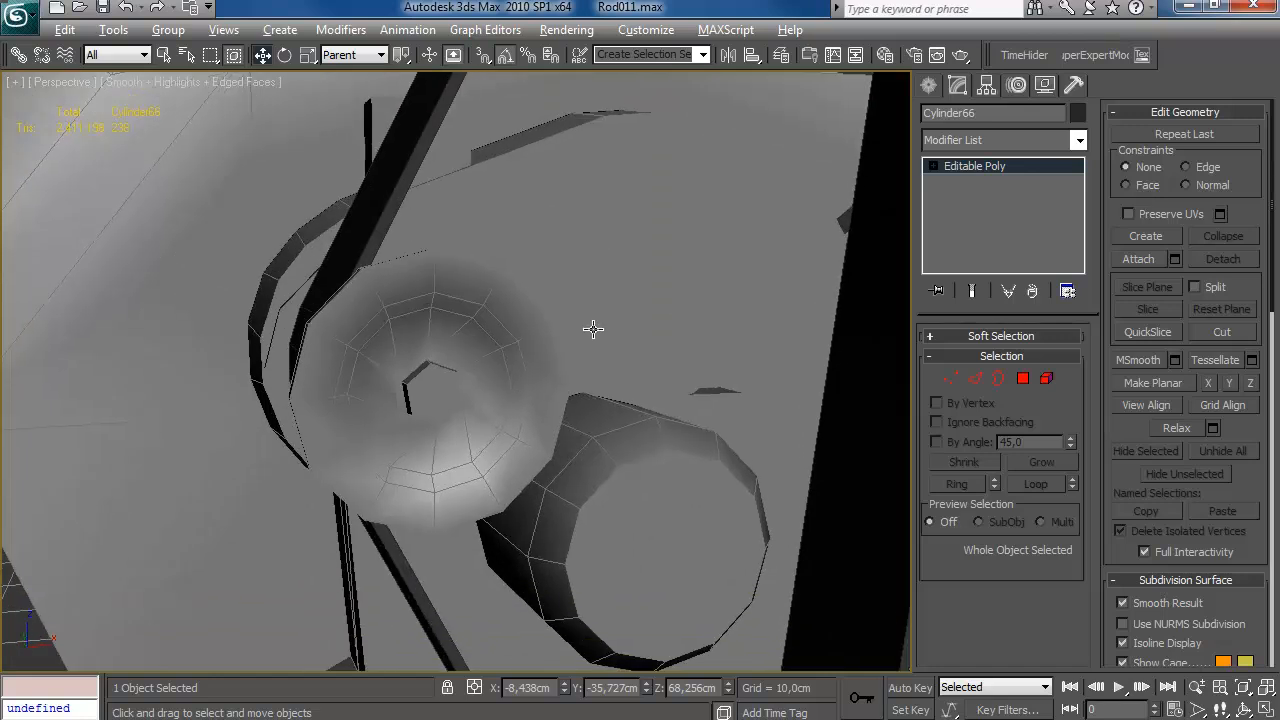
{"action": "middle_click_drag", "start_coordinate": [591, 329], "coordinate": [680, 330], "text": "alt"}
{"action": "left_click", "coordinate": [975, 379]}
{"action": "left_click", "coordinate": [976, 379]}
{"action": "left_click", "coordinate": [686, 385]}
{"action": "key", "text": "2"}
{"action": "double_click", "coordinate": [679, 328]}
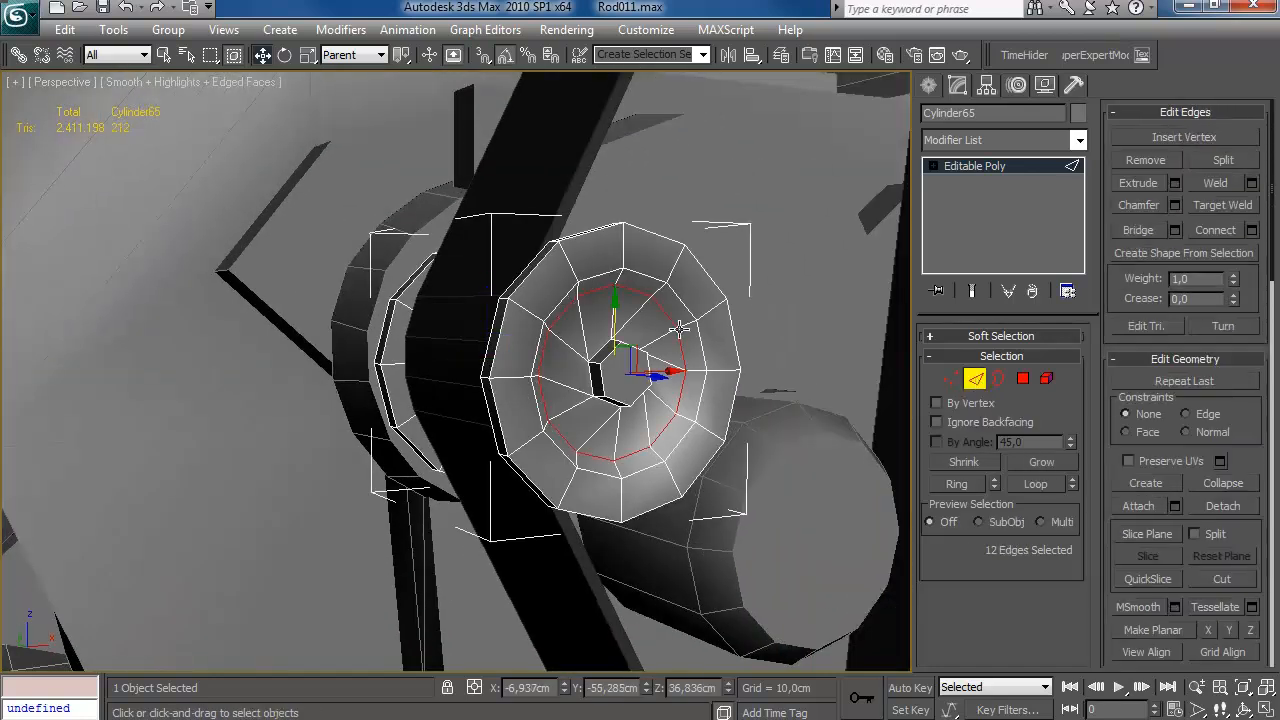
{"action": "scroll", "coordinate": [914, 369], "scroll_direction": "down", "scroll_amount": 10}
{"action": "key", "text": "2"}
{"action": "left_click", "coordinate": [720, 412]}
Cap the open border of the air scoop's outer intake hole on the editable poly beneath the Symmetry modifier.
{"action": "middle_click_drag", "start_coordinate": [719, 412], "coordinate": [755, 520], "text": "alt"}
{"action": "scroll", "coordinate": [649, 446], "scroll_direction": "up", "scroll_amount": 5}
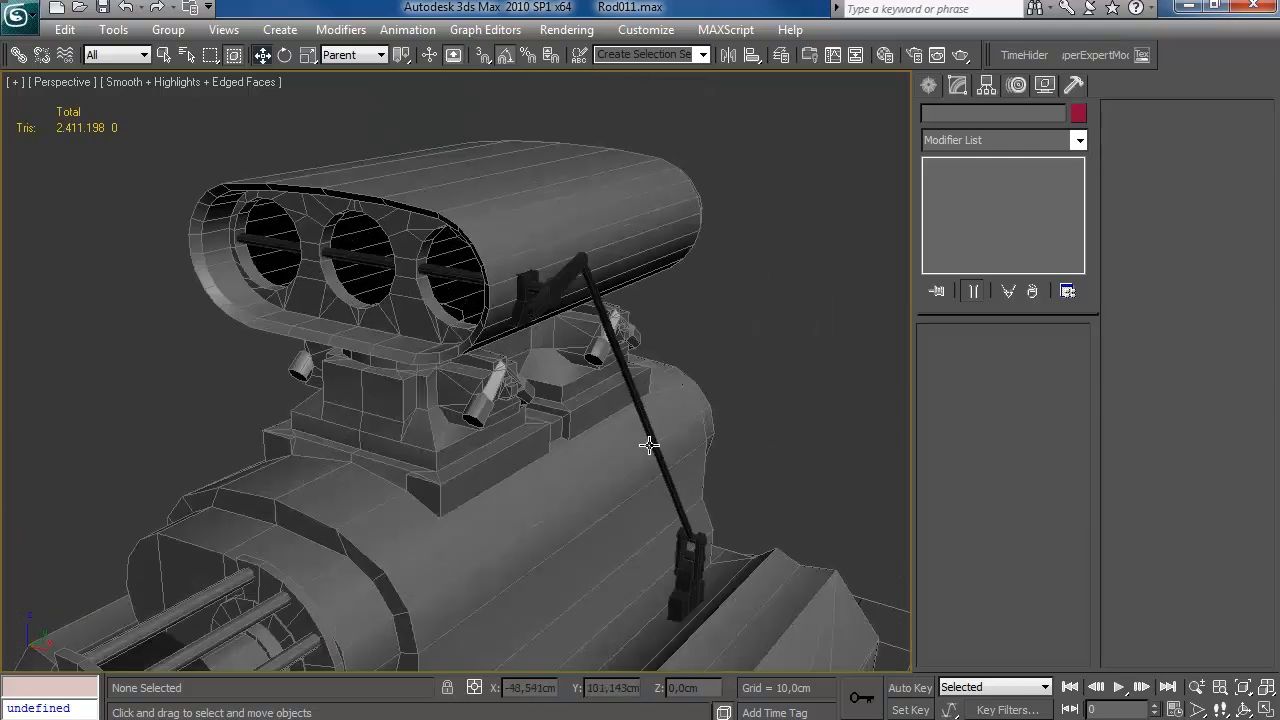
{"action": "middle_click_drag", "start_coordinate": [649, 446], "coordinate": [690, 415], "text": "alt"}
{"action": "scroll", "coordinate": [638, 413], "scroll_direction": "up", "scroll_amount": 3}
{"action": "left_click", "coordinate": [638, 413]}
{"action": "left_click", "coordinate": [975, 182]}
{"action": "left_click", "coordinate": [998, 378]}
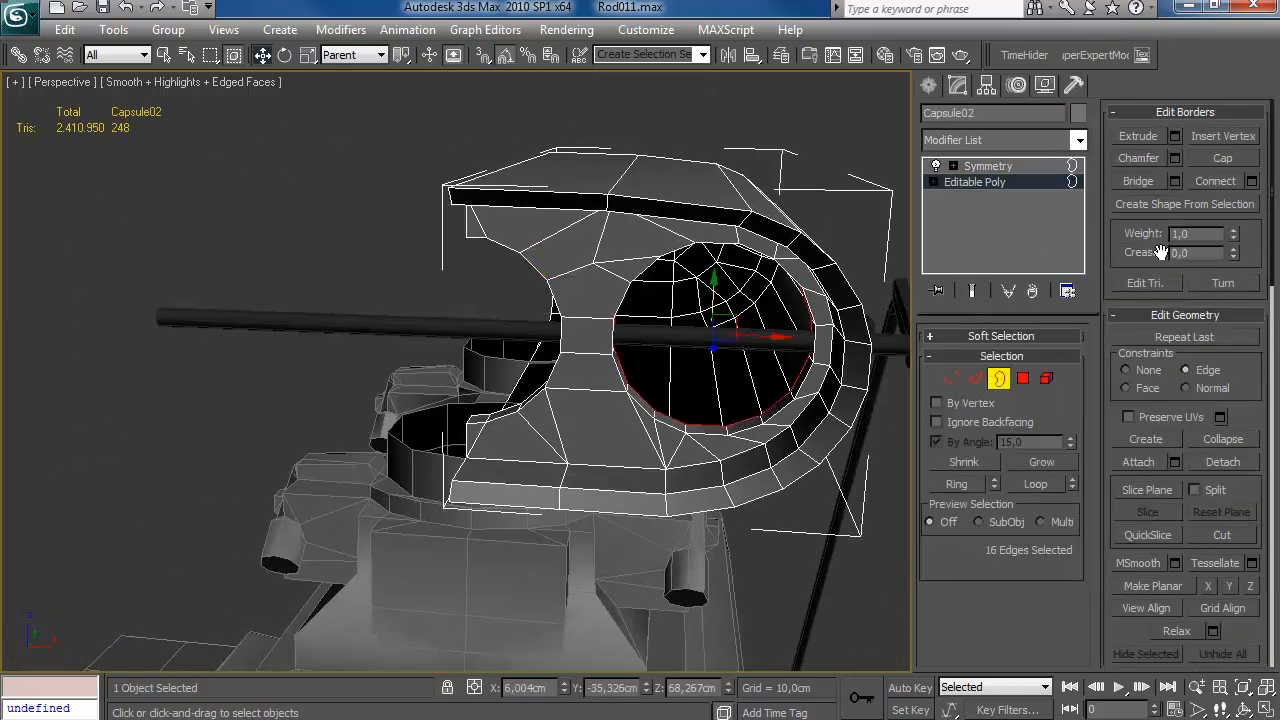
{"action": "left_click", "coordinate": [1222, 158]}
Detach the new intake cap polygon as an element of the scoop mesh.
{"action": "left_click", "coordinate": [1024, 379]}
{"action": "left_click", "coordinate": [778, 362]}
{"action": "middle_click_drag", "start_coordinate": [790, 362], "coordinate": [740, 374], "text": "alt"}
{"action": "left_click", "coordinate": [1222, 473]}
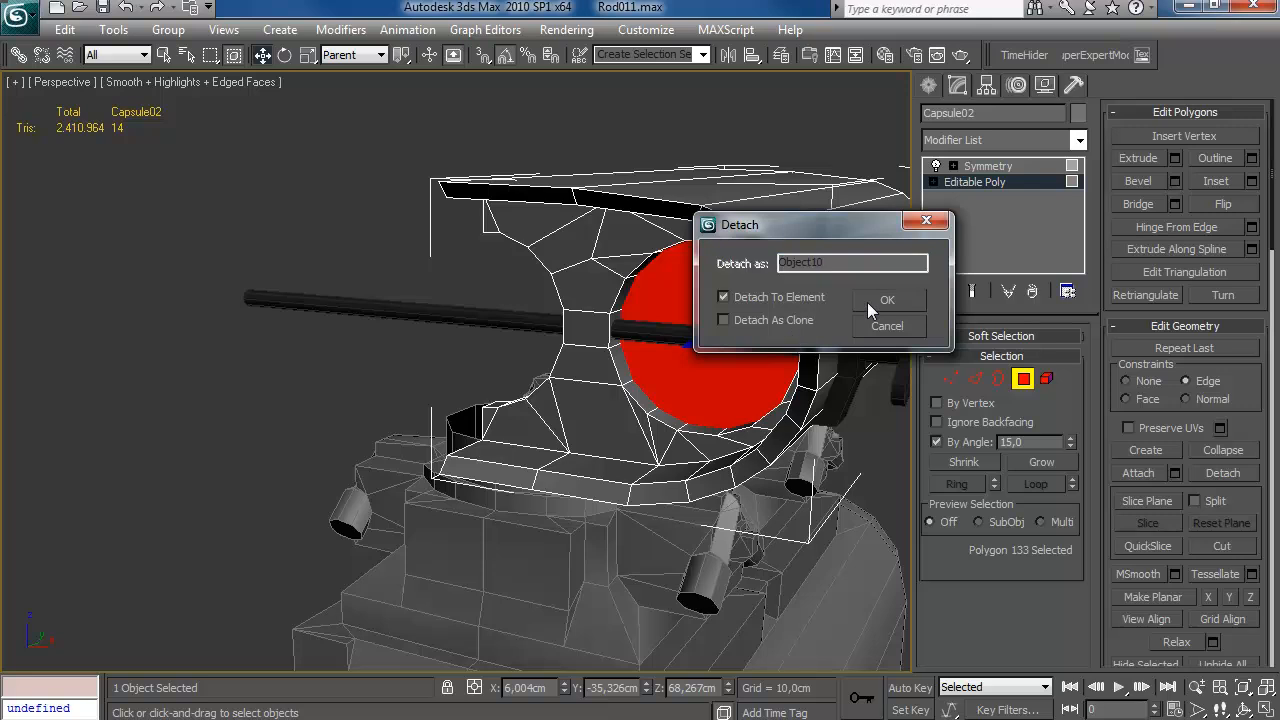
{"action": "left_click", "coordinate": [887, 300]}
Extrude the detached cap into a thin disc and place it in front of the intake hole.
{"action": "middle_click_drag", "start_coordinate": [867, 302], "coordinate": [713, 320], "text": "alt"}
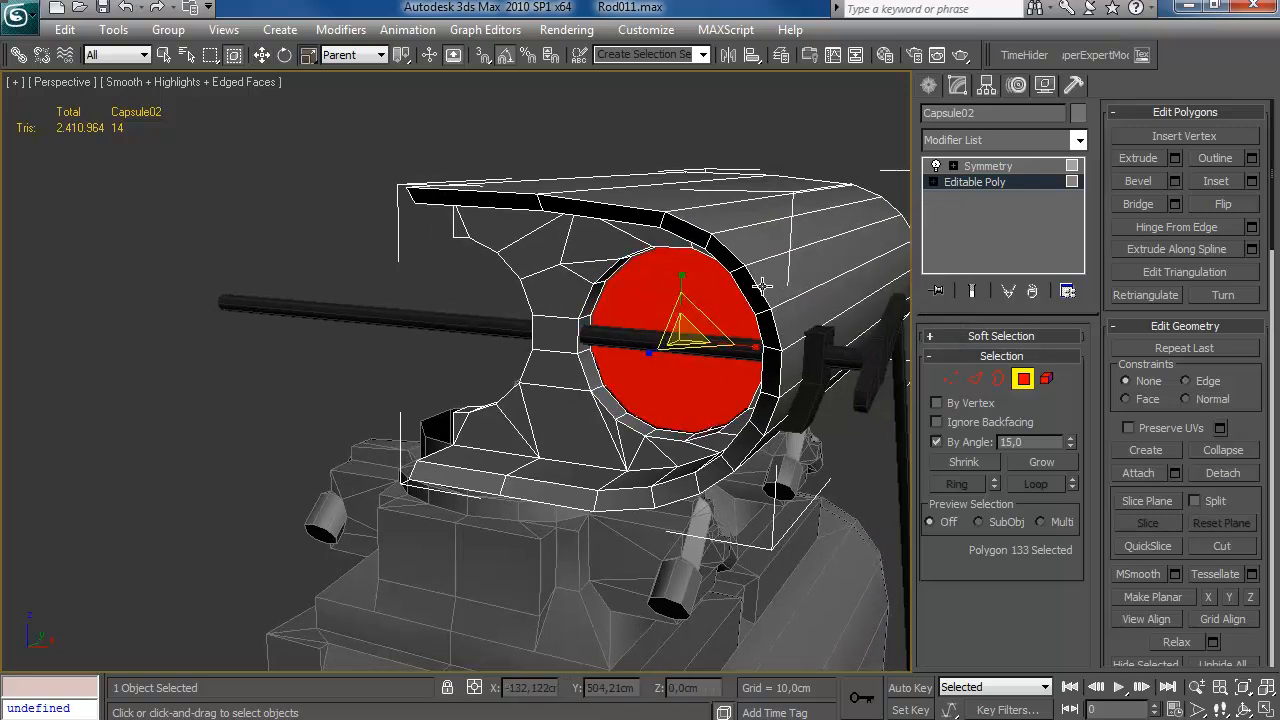
{"action": "middle_click_drag", "start_coordinate": [762, 286], "coordinate": [731, 304], "text": "alt"}
{"action": "left_click", "coordinate": [1175, 158]}
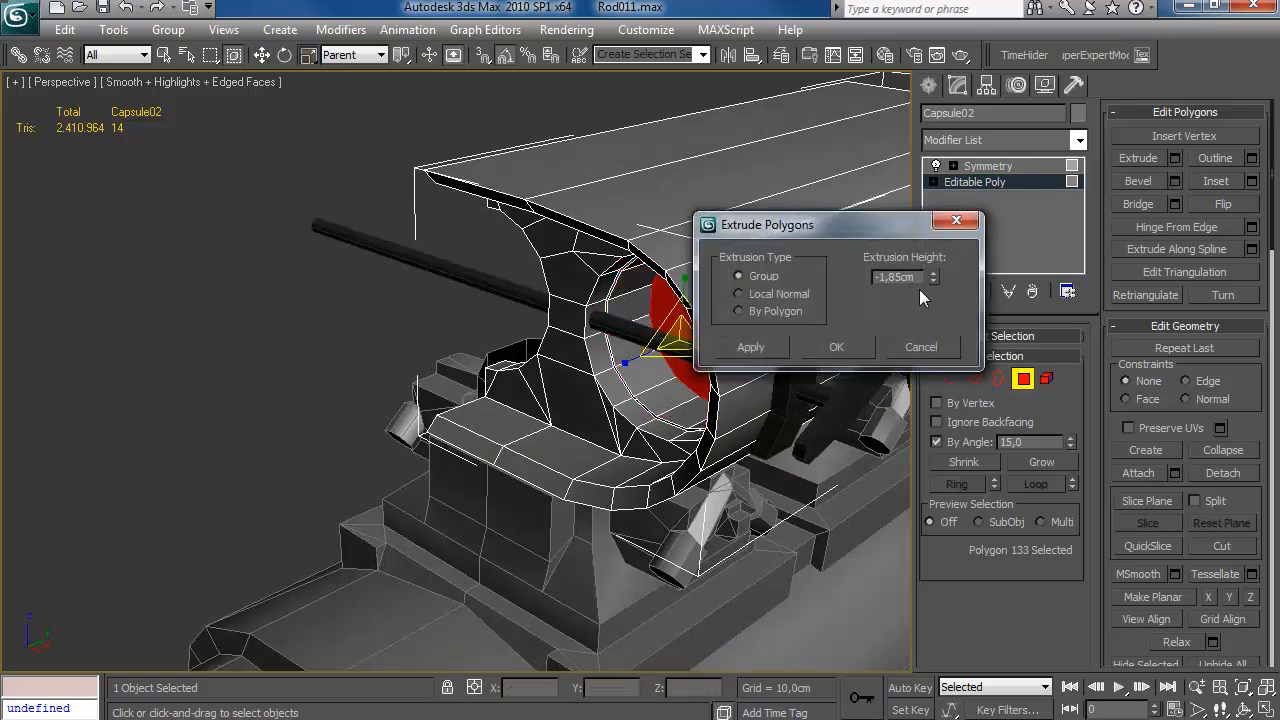
{"action": "left_click", "coordinate": [836, 347]}
{"action": "key", "text": "w"}
{"action": "left_click_drag", "start_coordinate": [636, 364], "coordinate": [560, 402]}
{"action": "middle_click_drag", "start_coordinate": [594, 388], "coordinate": [730, 368], "text": "alt"}
Connect opposite rim vertices across the disc's face to split it into horizontal strips.
{"action": "left_click", "coordinate": [950, 378]}
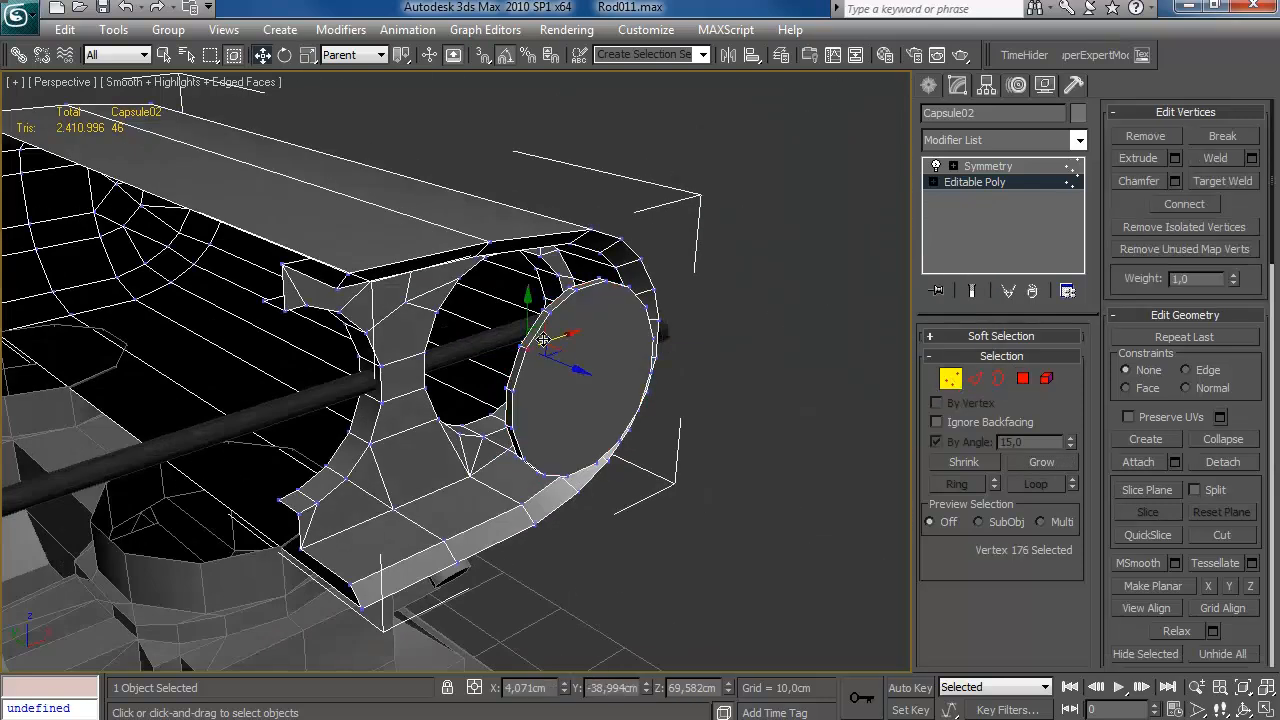
{"action": "left_click", "coordinate": [1184, 210]}
{"action": "middle_click_drag", "start_coordinate": [545, 530], "coordinate": [521, 453], "text": "alt"}
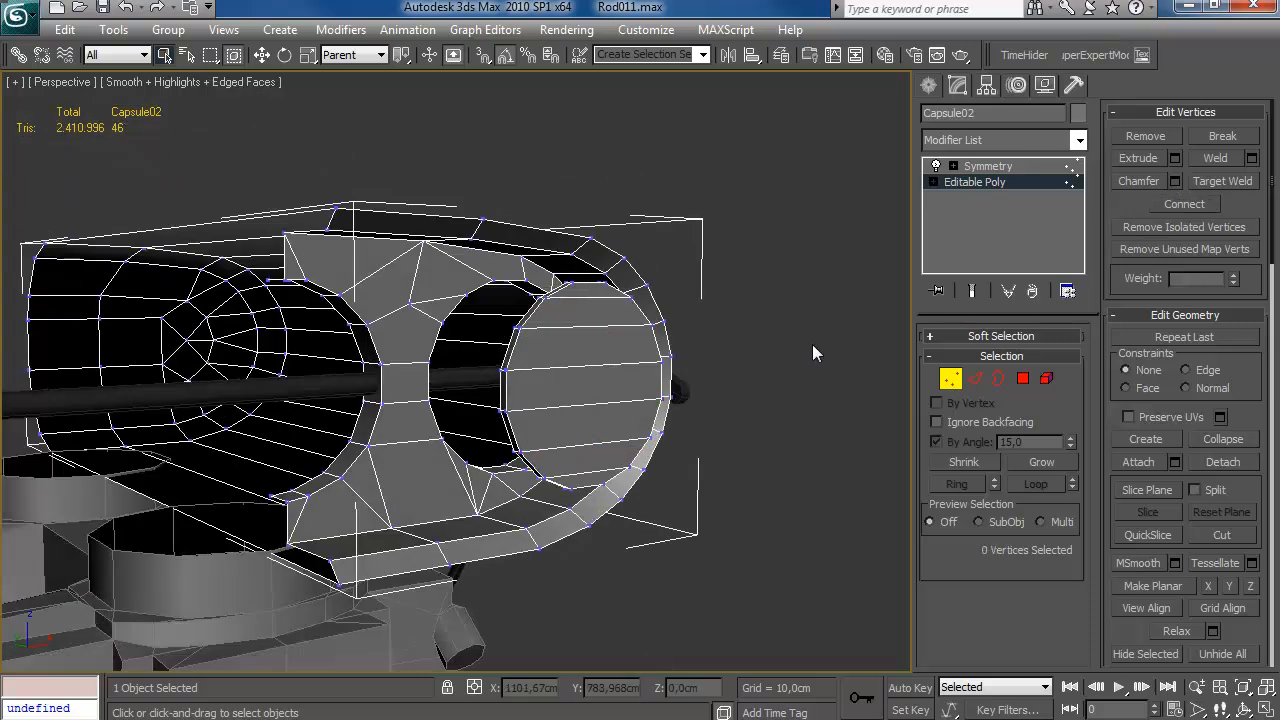
Clone the disc's seven face polygons onto its rear rim as an element and flip their normals.
{"action": "key", "text": "3"}
{"action": "middle_click_drag", "start_coordinate": [660, 353], "coordinate": [690, 368], "text": "alt"}
{"action": "left_click", "coordinate": [1023, 378]}
{"action": "left_click", "coordinate": [610, 412]}
{"action": "middle_click_drag", "start_coordinate": [636, 415], "coordinate": [700, 395], "text": "alt"}
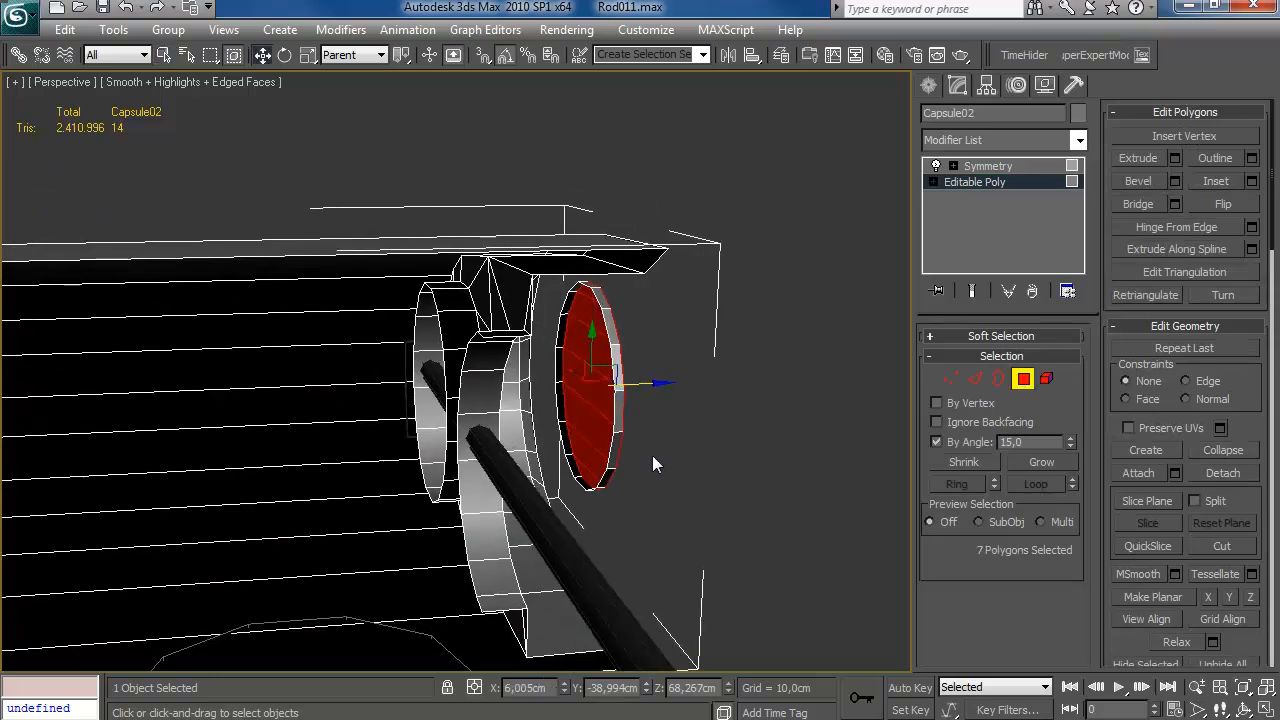
{"action": "middle_click_drag", "start_coordinate": [621, 431], "coordinate": [565, 428], "text": "alt"}
{"action": "left_click_drag", "start_coordinate": [572, 425], "coordinate": [563, 441], "text": "shift"}
{"action": "left_click", "coordinate": [932, 288]}
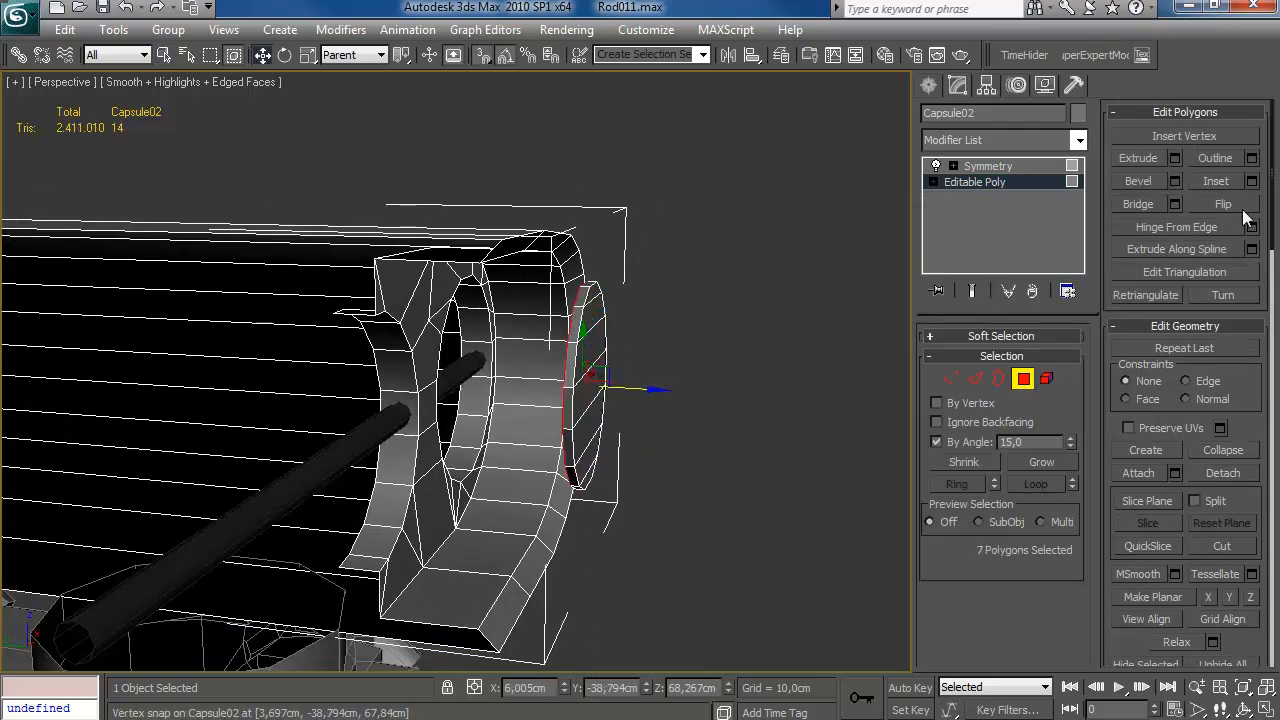
{"action": "left_click", "coordinate": [1240, 207]}
Weld the overlapping vertices of the disc and its new rear face.
{"action": "key", "text": "1"}
{"action": "middle_click_drag", "start_coordinate": [745, 362], "coordinate": [810, 358], "text": "alt"}
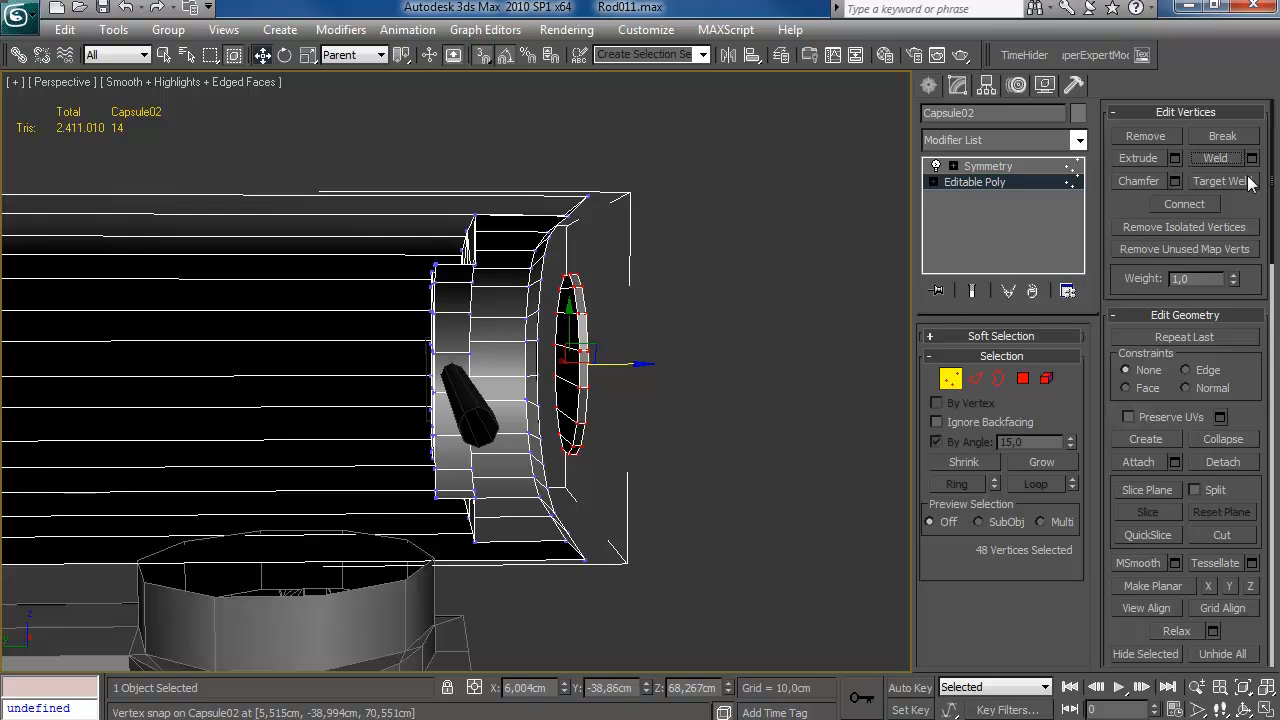
{"action": "left_click", "coordinate": [1251, 158]}
{"action": "left_click", "coordinate": [828, 355]}
{"action": "left_click", "coordinate": [944, 374]}
Move the whole disc element back into the scoop's outer intake hole.
{"action": "left_click", "coordinate": [1046, 379]}
{"action": "middle_click_drag", "start_coordinate": [640, 418], "coordinate": [541, 427], "text": "alt"}
{"action": "left_click", "coordinate": [548, 424]}
{"action": "left_click_drag", "start_coordinate": [603, 365], "coordinate": [510, 371]}
{"action": "middle_click_drag", "start_coordinate": [510, 371], "coordinate": [421, 410], "text": "alt"}
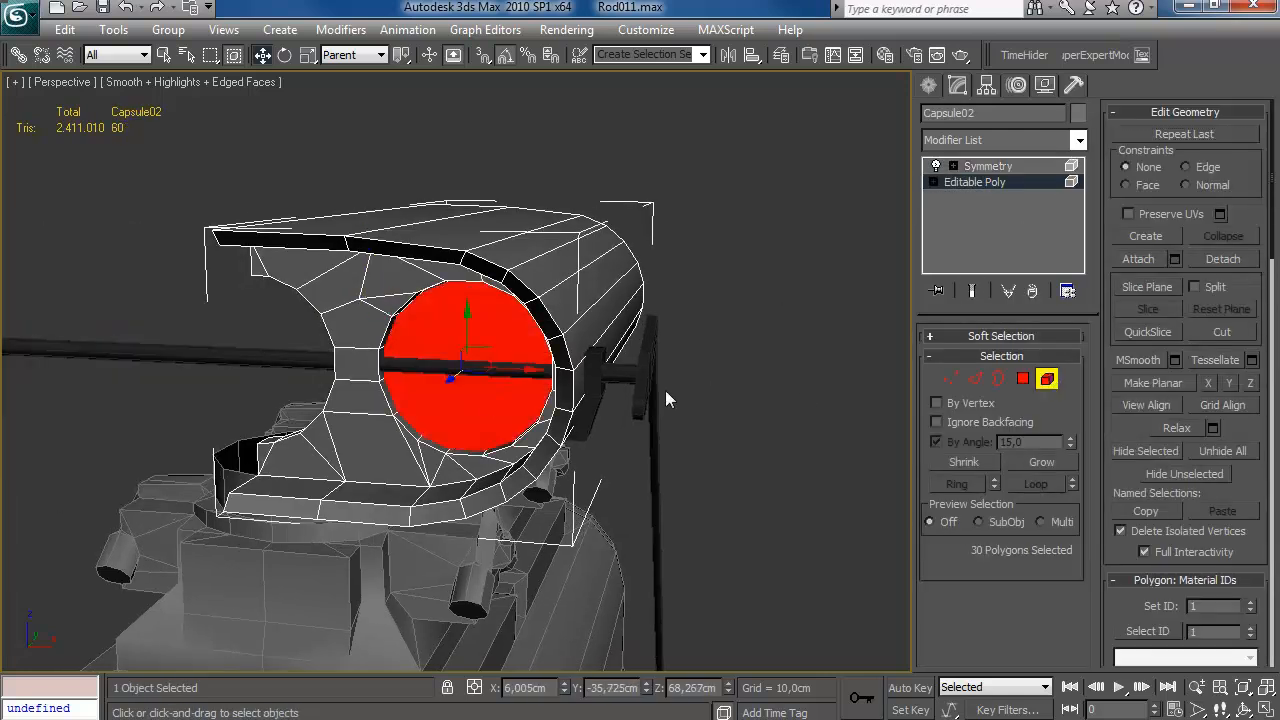
Detach the disc element from the scoop as a separate object and select it.
{"action": "scroll", "coordinate": [1140, 317], "scroll_direction": "down", "scroll_amount": 10}
{"action": "scroll", "coordinate": [1205, 416], "scroll_direction": "up", "scroll_amount": 10}
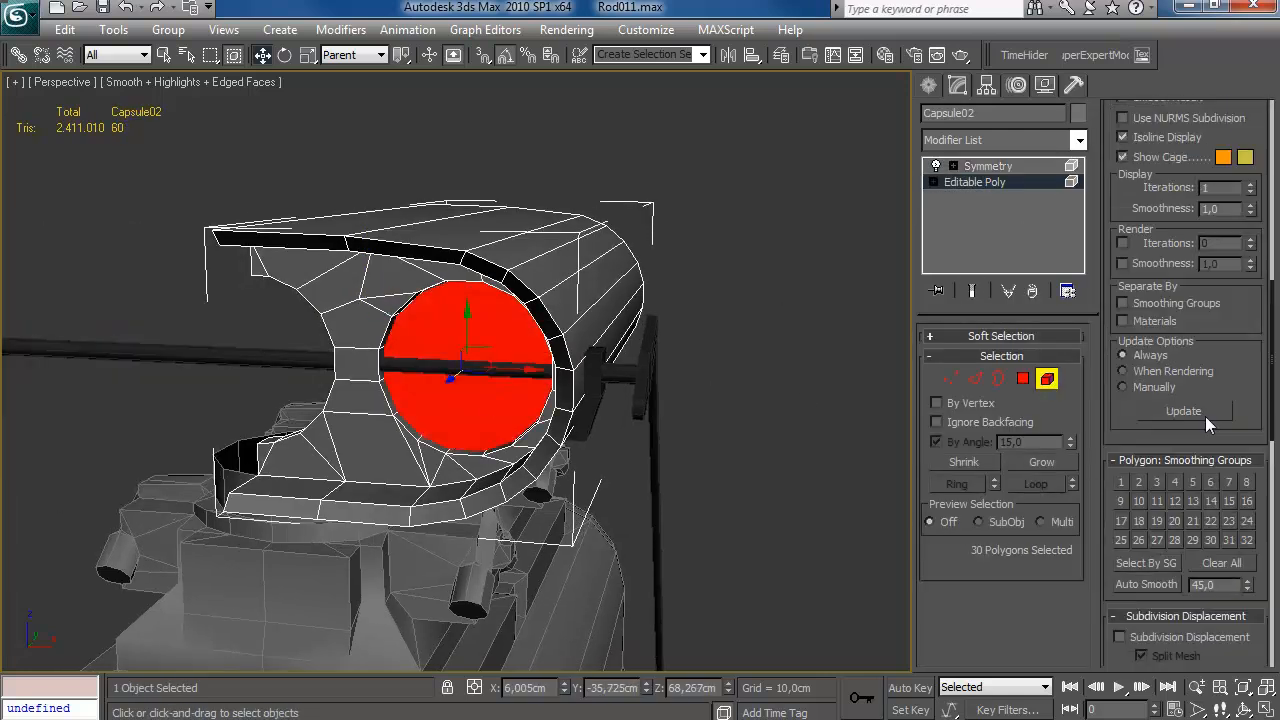
{"action": "left_click", "coordinate": [1222, 262]}
{"action": "left_click", "coordinate": [886, 301]}
{"action": "key", "text": "5"}
{"action": "left_click", "coordinate": [510, 400]}
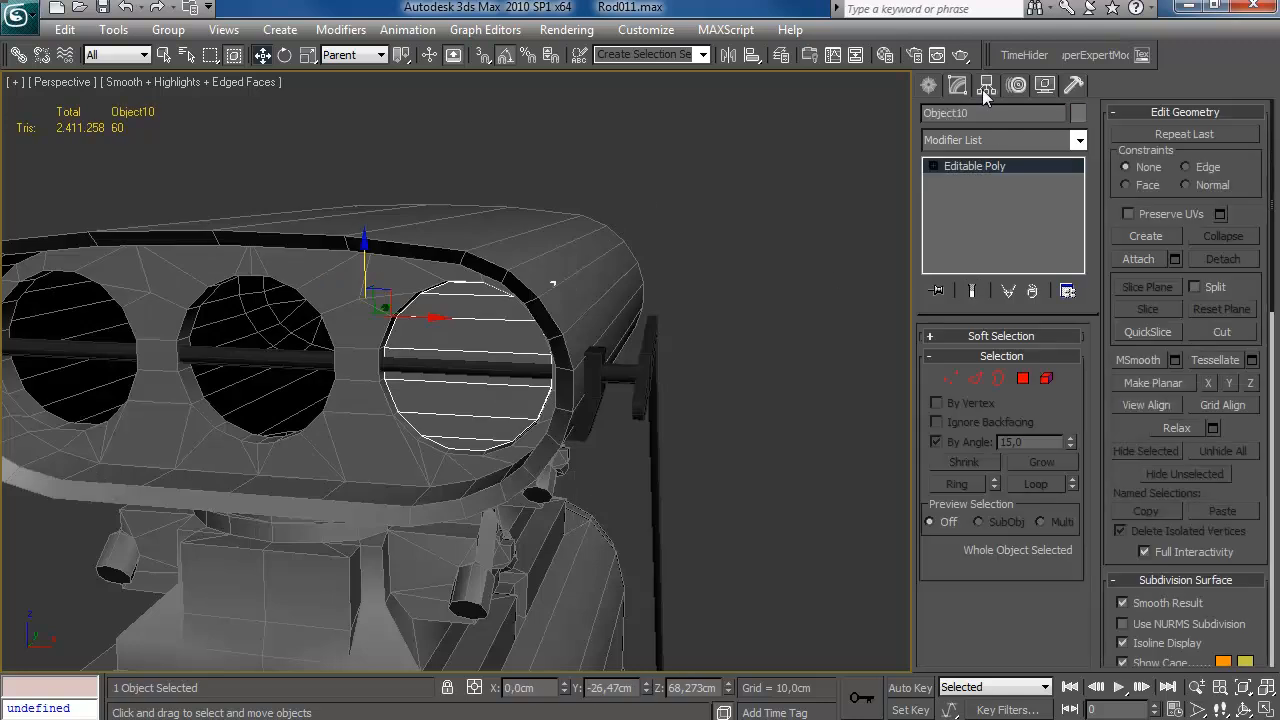
Center the disc's pivot point on the object.
{"action": "left_click", "coordinate": [987, 87]}
{"action": "left_click", "coordinate": [1005, 213]}
{"action": "left_click", "coordinate": [1004, 315]}
{"action": "left_click", "coordinate": [1017, 214]}
Clone the disc as instances and place them in the scoop's middle and far intake holes.
{"action": "middle_click_drag", "start_coordinate": [600, 366], "coordinate": [697, 318], "text": "alt"}
{"action": "left_click_drag", "start_coordinate": [665, 303], "coordinate": [458, 303], "text": "shift"}
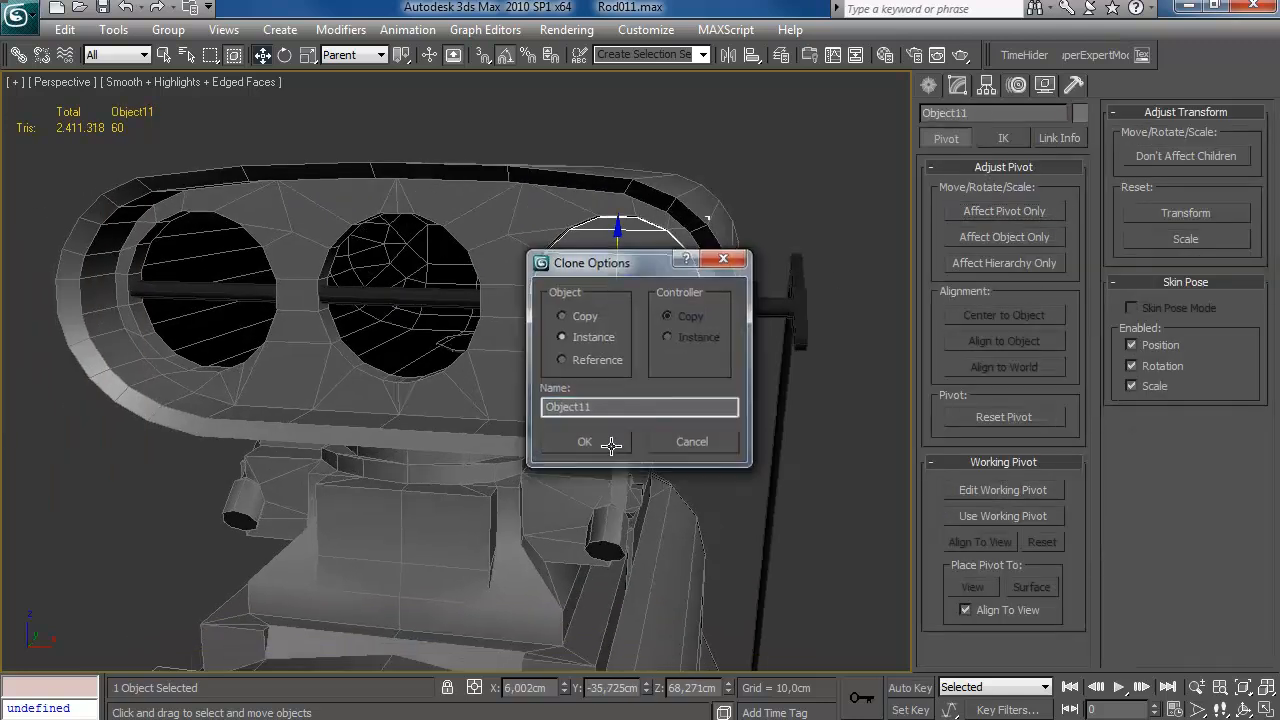
{"action": "left_click", "coordinate": [600, 443]}
{"action": "key", "text": "ctrl+v"}
{"action": "key", "text": "Return"}
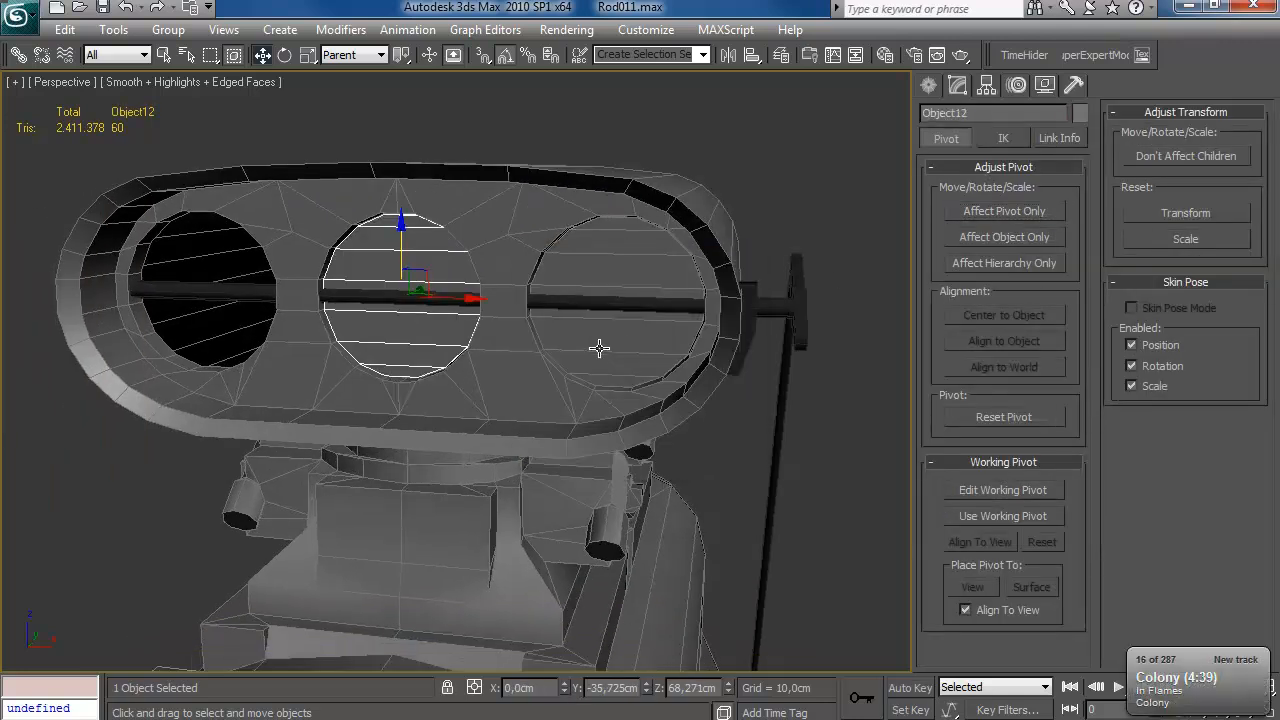
{"action": "left_click_drag", "start_coordinate": [455, 299], "coordinate": [278, 295]}
{"action": "key", "text": "ctrl+z"}
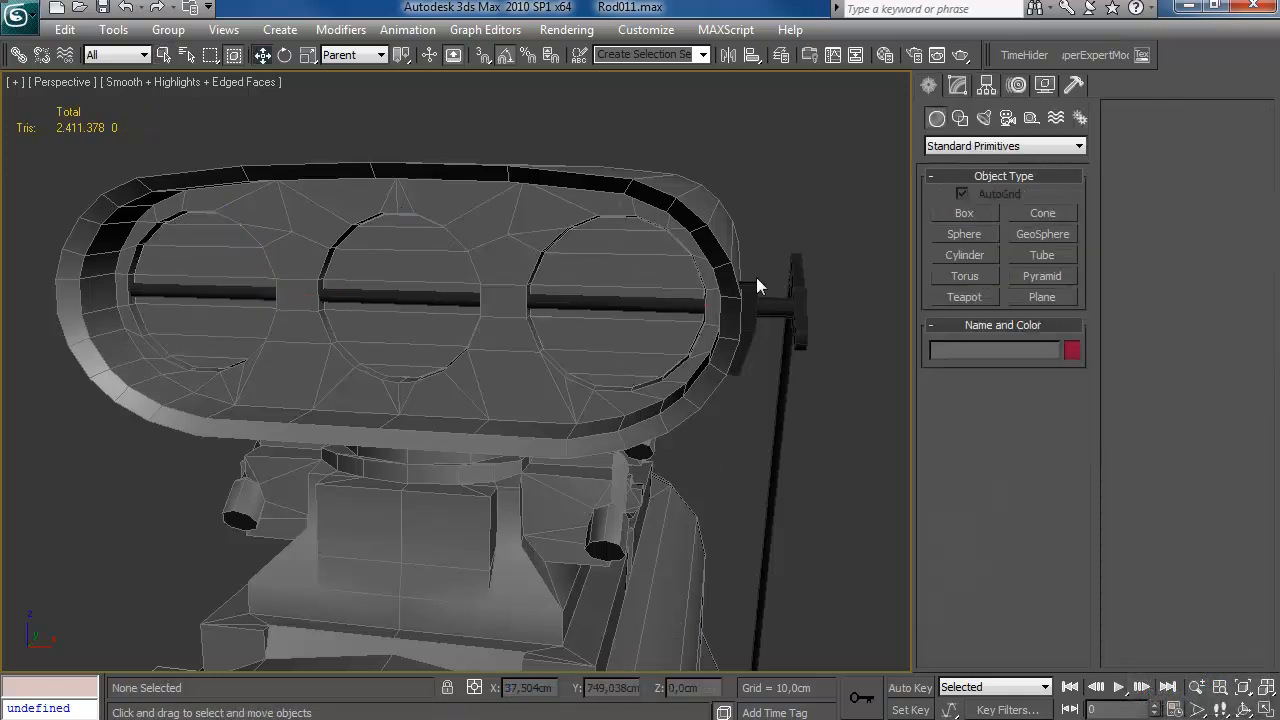
Select the three intake discs, assign them a dark red object color, and hide the edge display.
{"action": "middle_click_drag", "start_coordinate": [756, 277], "coordinate": [376, 328], "text": "alt"}
{"action": "key", "text": "F4"}
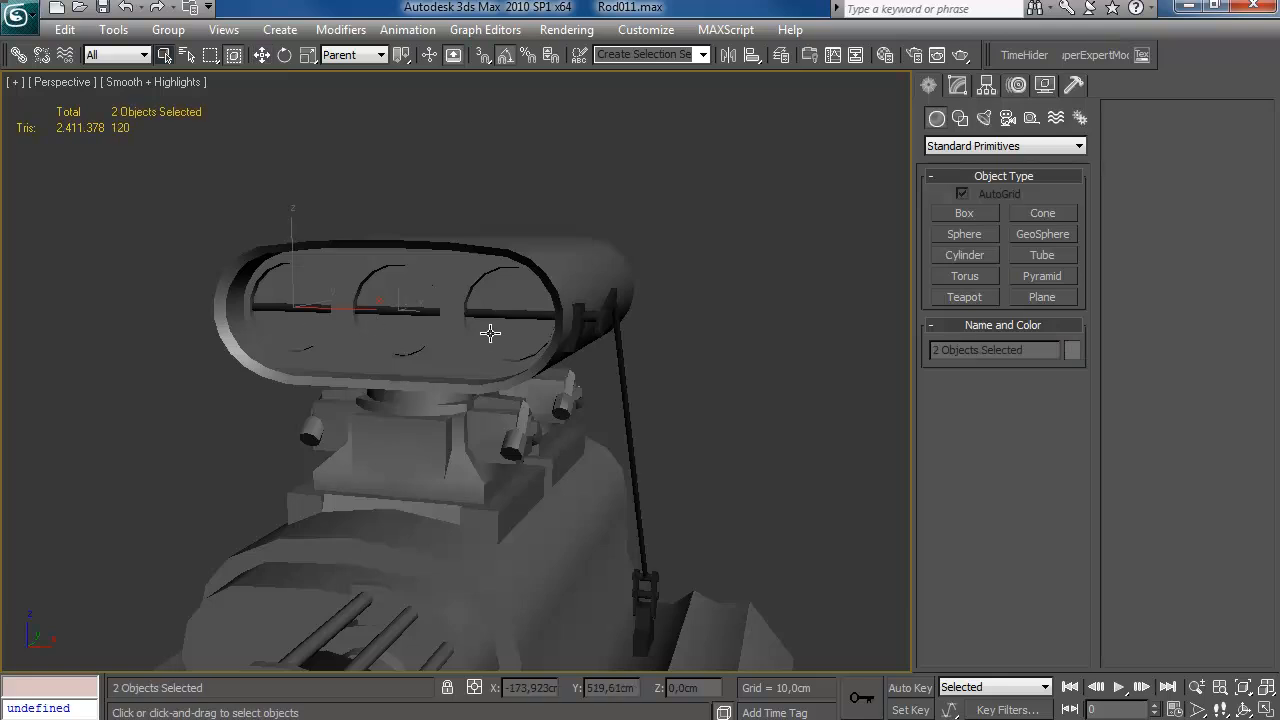
{"action": "left_click", "coordinate": [490, 333], "text": "ctrl"}
{"action": "left_click", "coordinate": [1072, 350]}
{"action": "left_click", "coordinate": [482, 337]}
{"action": "left_click", "coordinate": [740, 477]}
{"action": "left_click", "coordinate": [697, 390]}
Turn the edge display back on, then unhide and unfreeze the HPEngine layer.
{"action": "scroll", "coordinate": [695, 379], "scroll_direction": "down", "scroll_amount": 5}
{"action": "middle_click_drag", "start_coordinate": [695, 379], "coordinate": [647, 369], "text": "alt"}
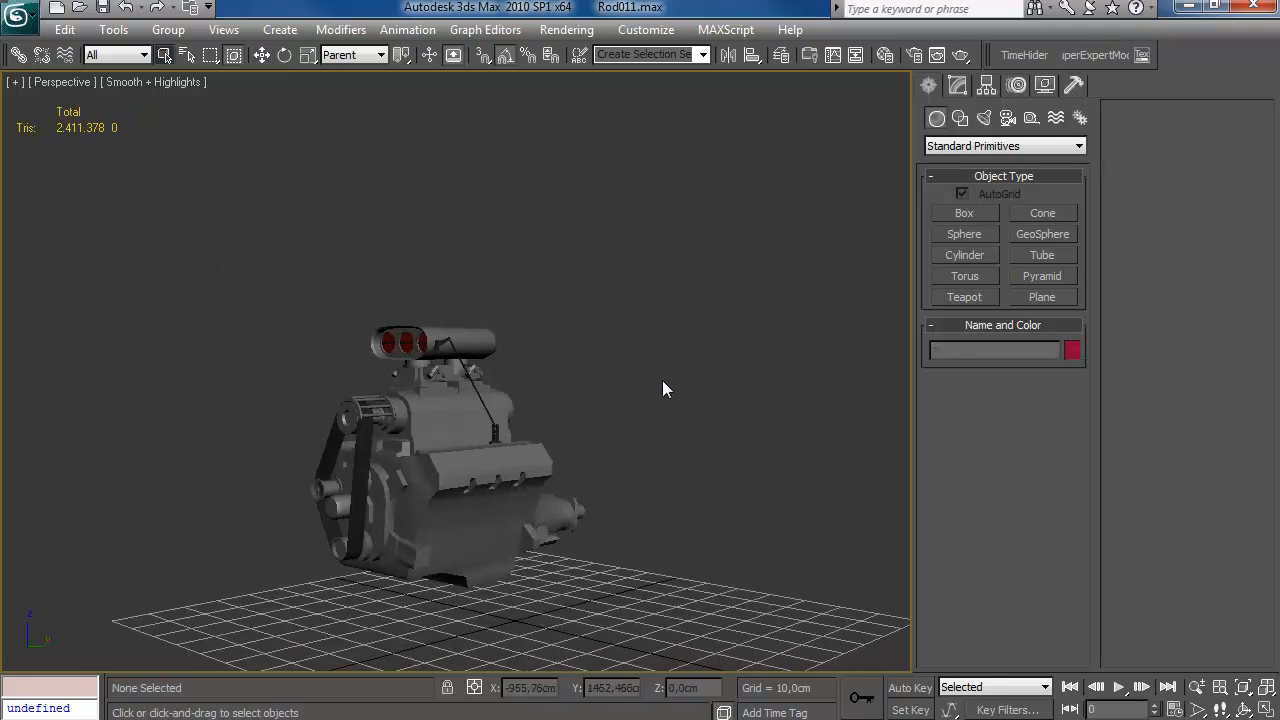
{"action": "middle_click_drag", "start_coordinate": [630, 482], "coordinate": [672, 442]}
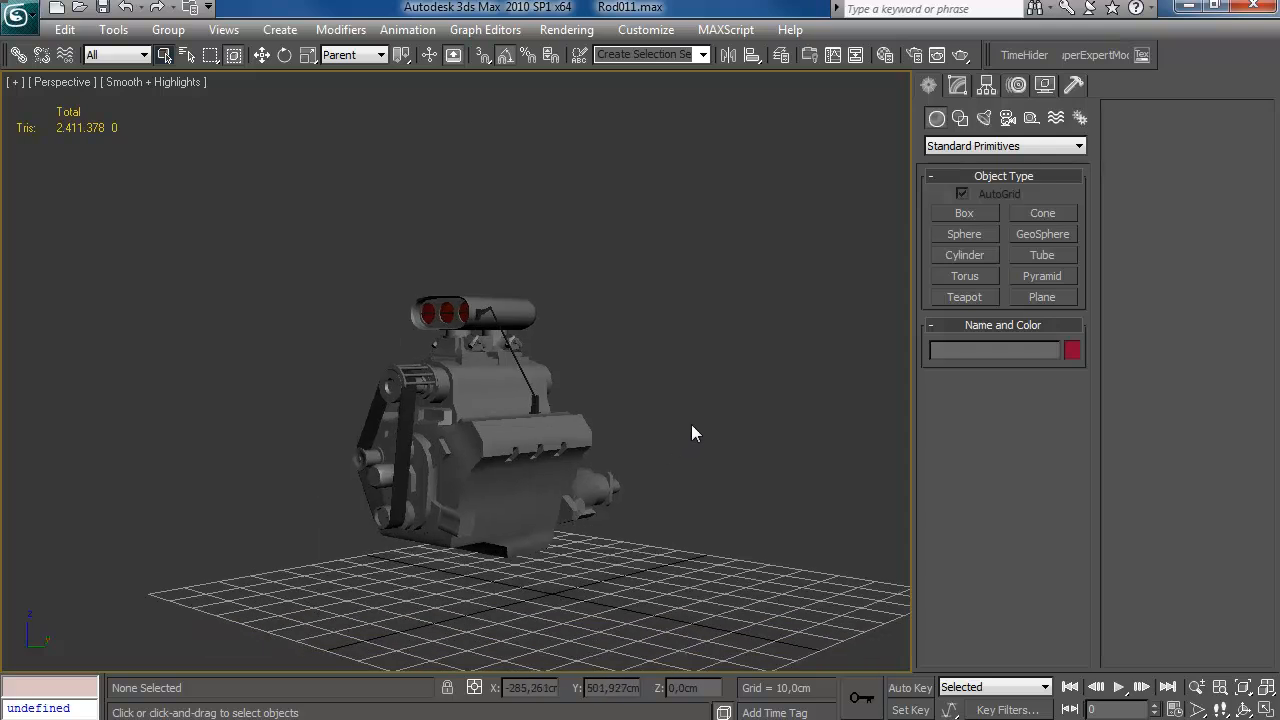
{"action": "middle_click_drag", "start_coordinate": [656, 440], "coordinate": [447, 426], "text": "alt"}
{"action": "scroll", "coordinate": [714, 455], "scroll_direction": "down", "scroll_amount": 4}
{"action": "scroll", "coordinate": [631, 431], "scroll_direction": "up", "scroll_amount": 5}
{"action": "key", "text": "F4"}
{"action": "left_click", "coordinate": [781, 58]}
{"action": "left_click", "coordinate": [874, 505]}
{"action": "scroll", "coordinate": [457, 400], "scroll_direction": "up", "scroll_amount": 4}
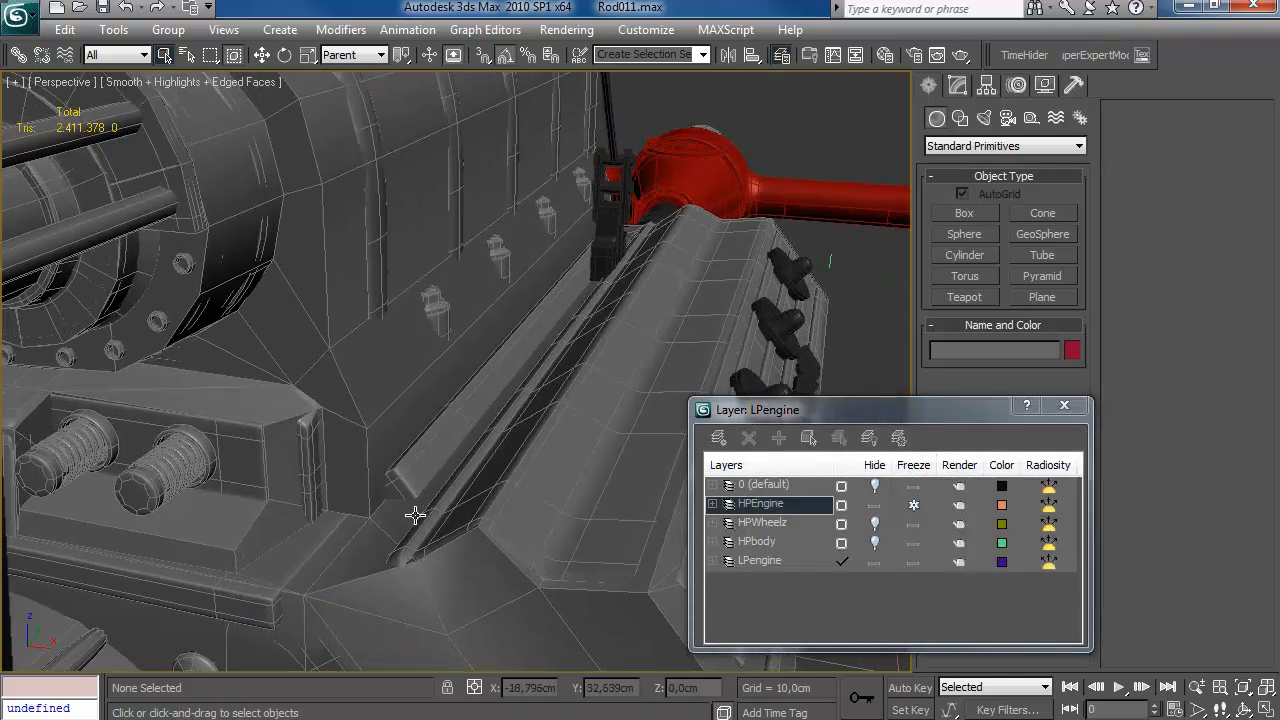
{"action": "middle_click_drag", "start_coordinate": [416, 514], "coordinate": [546, 352], "text": "alt"}
{"action": "scroll", "coordinate": [497, 374], "scroll_direction": "down", "scroll_amount": 3}
{"action": "middle_click_drag", "start_coordinate": [465, 392], "coordinate": [558, 390], "text": "alt"}
{"action": "left_click", "coordinate": [913, 505]}
Draw a flat six-sided cylinder of about 1.56 cm radius on top of the distributor cap.
{"action": "middle_click_drag", "start_coordinate": [425, 412], "coordinate": [528, 510], "text": "alt"}
{"action": "scroll", "coordinate": [528, 510], "scroll_direction": "up", "scroll_amount": 3}
{"action": "left_click", "coordinate": [964, 255]}
{"action": "left_click_drag", "start_coordinate": [800, 410], "coordinate": [568, 495]}
{"action": "left_click_drag", "start_coordinate": [487, 392], "coordinate": [530, 350]}
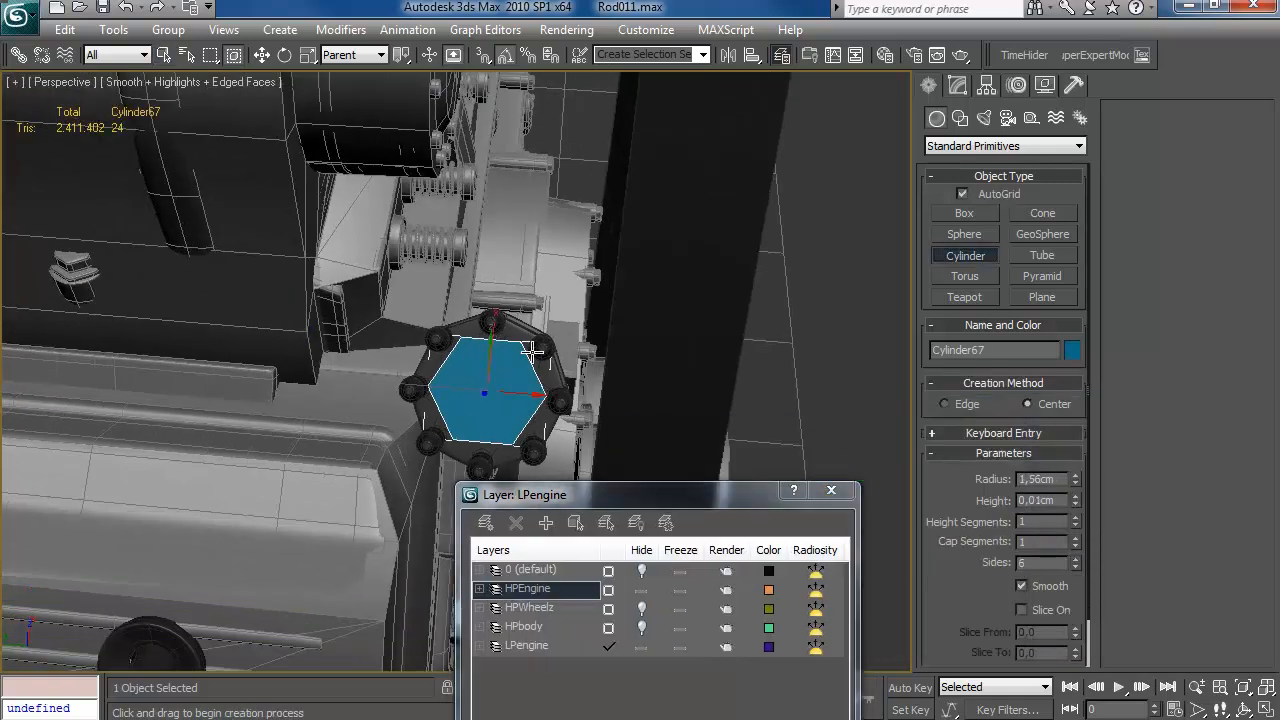
{"action": "left_click", "coordinate": [522, 360]}
{"action": "right_click", "coordinate": [524, 360]}
Give the cylinder 8 sides, widen it to about 2.08 cm radius, and extend it down through the distributor.
{"action": "left_click", "coordinate": [957, 86]}
{"action": "left_click", "coordinate": [1074, 441]}
{"action": "left_click", "coordinate": [1074, 441]}
{"action": "left_click_drag", "start_coordinate": [1075, 382], "coordinate": [1075, 440]}
{"action": "middle_click_drag", "start_coordinate": [510, 380], "coordinate": [517, 315], "text": "alt"}
{"action": "left_click", "coordinate": [836, 489]}
{"action": "middle_click_drag", "start_coordinate": [550, 395], "coordinate": [515, 325], "text": "alt"}
{"action": "left_click_drag", "start_coordinate": [1035, 528], "coordinate": [1032, 565]}
{"action": "middle_click_drag", "start_coordinate": [570, 390], "coordinate": [768, 392], "text": "alt"}
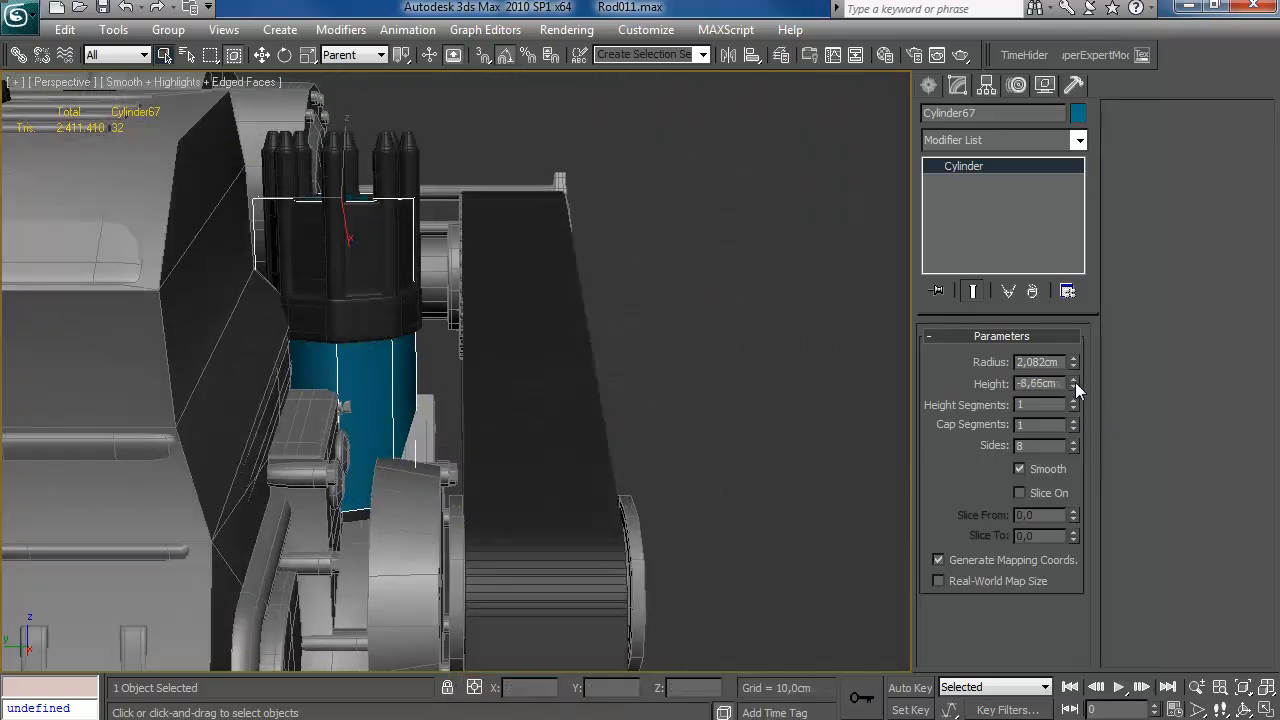
Set the distributor cylinder's height to about -9.873 cm and its radius to about 1.832 cm.
{"action": "left_click_drag", "start_coordinate": [1075, 384], "coordinate": [1073, 410]}
{"action": "middle_click_drag", "start_coordinate": [680, 410], "coordinate": [549, 435], "text": "alt"}
{"action": "left_click_drag", "start_coordinate": [1076, 361], "coordinate": [1076, 378]}
{"action": "middle_click_drag", "start_coordinate": [706, 374], "coordinate": [688, 452], "text": "alt"}
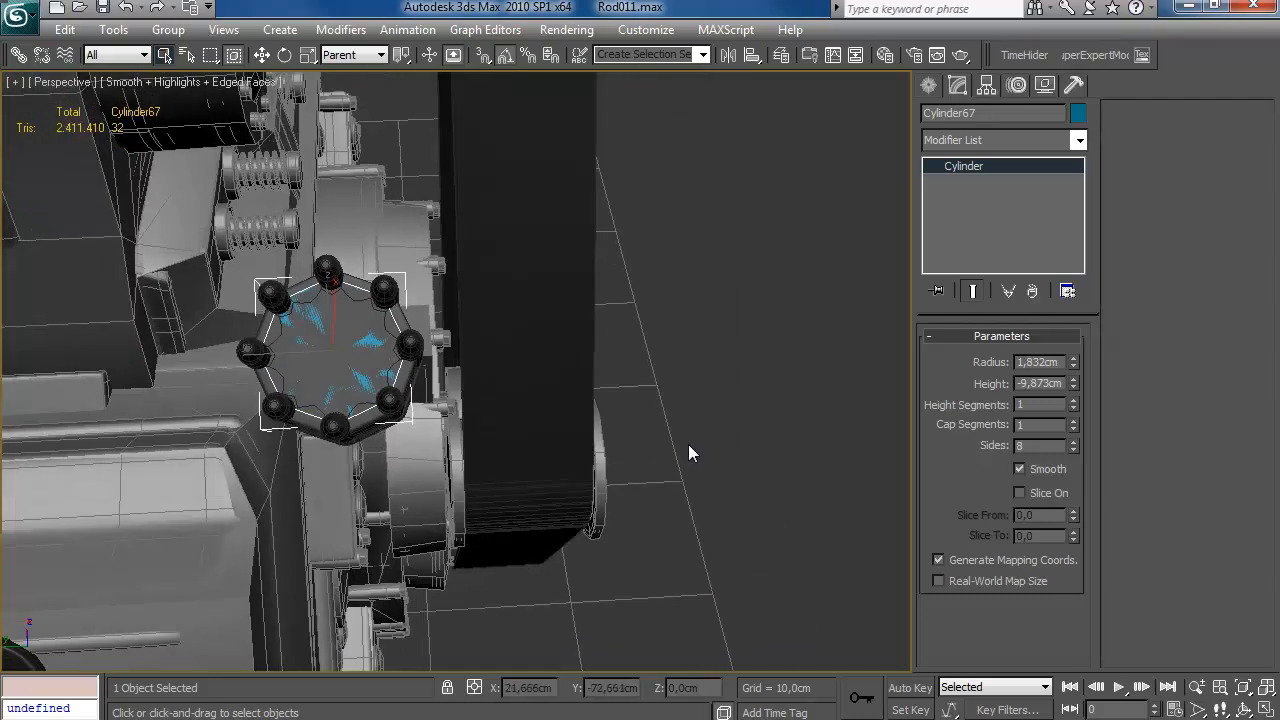
Align the cylinder center-to-center with the high-poly distributor part in X, Y and Z position.
{"action": "left_click", "coordinate": [781, 56]}
{"action": "left_click", "coordinate": [679, 589]}
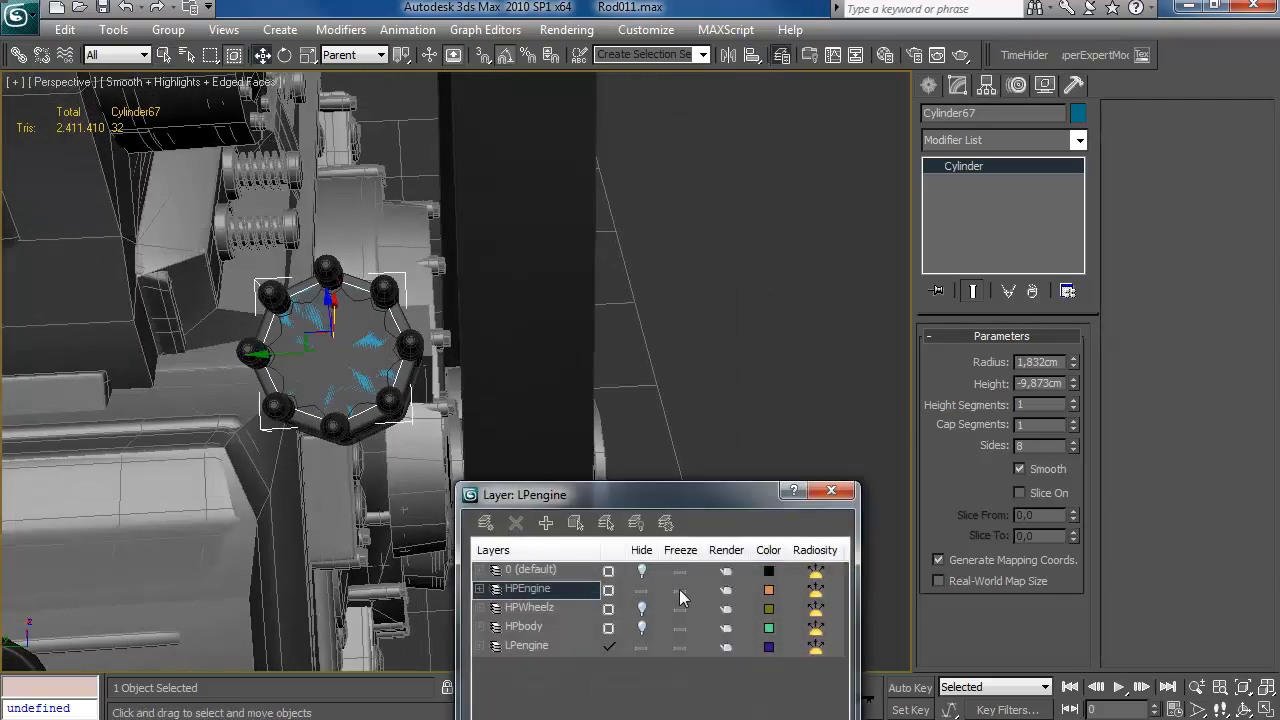
{"action": "left_click", "coordinate": [752, 56]}
{"action": "left_click", "coordinate": [329, 272]}
{"action": "left_click", "coordinate": [818, 237]}
{"action": "left_click", "coordinate": [883, 236]}
{"action": "left_click", "coordinate": [734, 236]}
{"action": "left_click", "coordinate": [831, 527]}
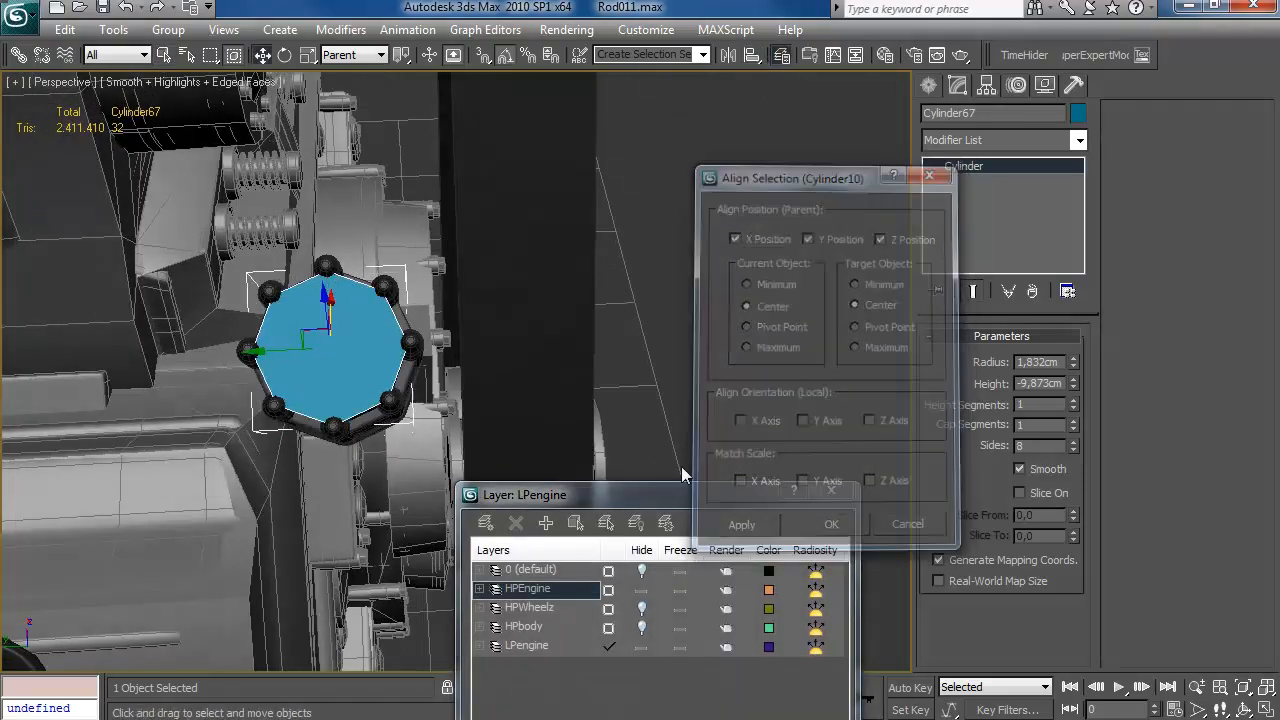
Freeze the HPEngine layer and close the layer manager.
{"action": "middle_click_drag", "start_coordinate": [681, 466], "coordinate": [640, 380], "text": "alt"}
{"action": "left_click", "coordinate": [679, 589]}
{"action": "left_click", "coordinate": [834, 492]}
Switch to the Local coordinate system and slide the cylinder about -1.122 cm along its Z axis.
{"action": "left_click", "coordinate": [379, 57]}
{"action": "left_click", "coordinate": [345, 122]}
{"action": "middle_click_drag", "start_coordinate": [385, 240], "coordinate": [345, 211], "text": "alt"}
{"action": "left_click_drag", "start_coordinate": [194, 196], "coordinate": [221, 227]}
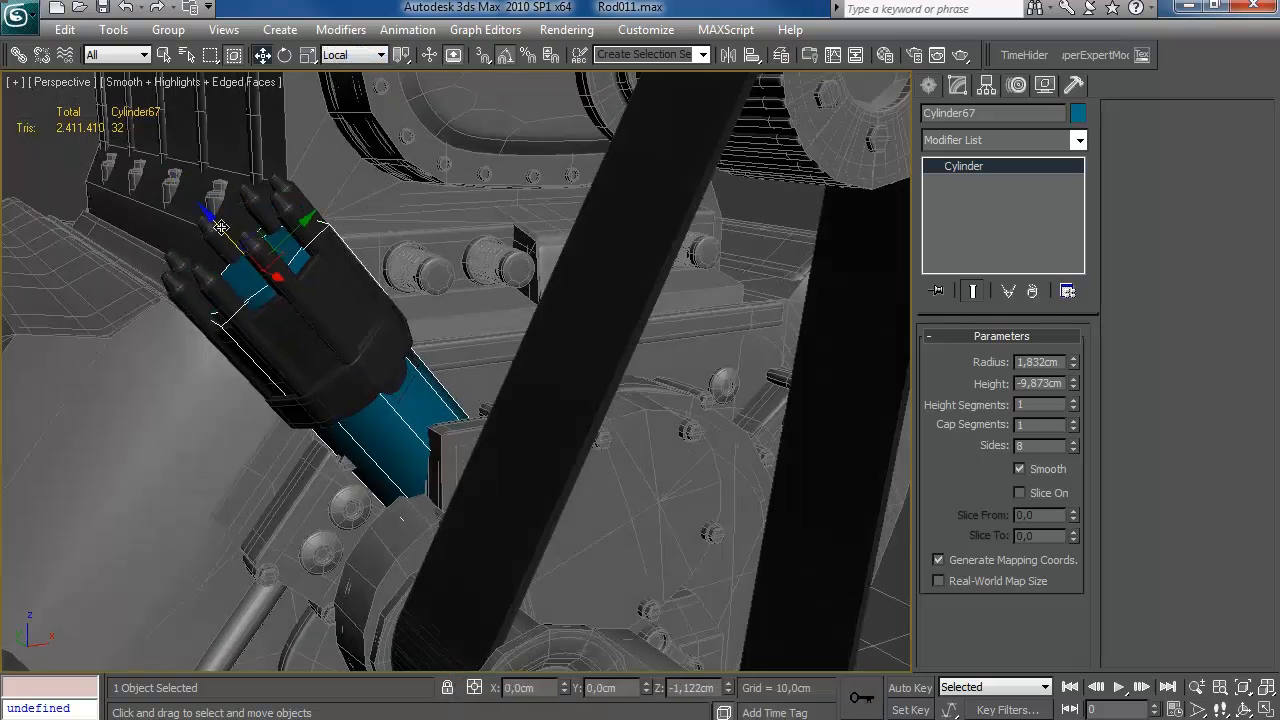
Convert the distributor cylinder to an editable poly and enter polygon editing.
{"action": "middle_click_drag", "start_coordinate": [232, 231], "coordinate": [275, 265], "text": "alt"}
{"action": "right_click", "coordinate": [958, 161]}
{"action": "left_click", "coordinate": [1050, 317]}
{"action": "left_click", "coordinate": [1023, 378]}
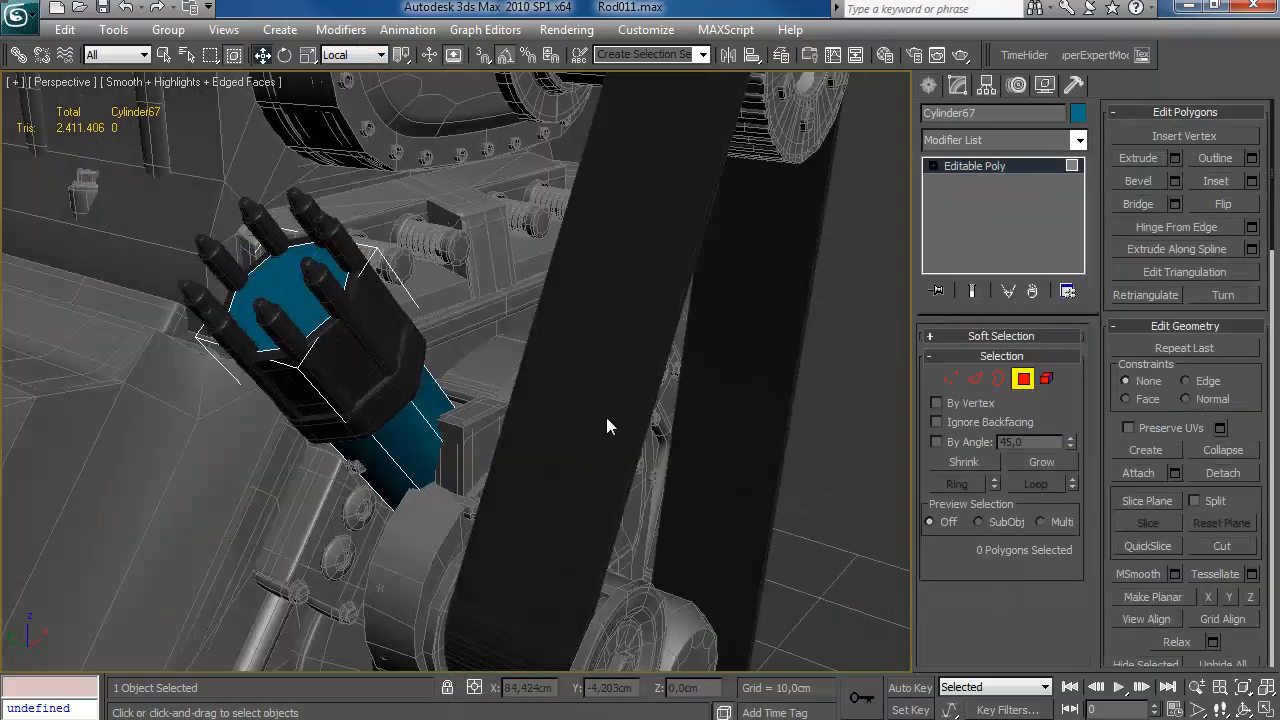
Connect the lengthwise edges of the distributor cylinder with a new edge loop and slide it toward the high-poly cap's lower rim.
{"action": "middle_click_drag", "start_coordinate": [606, 417], "coordinate": [622, 440], "text": "alt"}
{"action": "left_click", "coordinate": [388, 509]}
{"action": "left_click", "coordinate": [975, 379]}
{"action": "middle_click_drag", "start_coordinate": [437, 425], "coordinate": [425, 398], "text": "alt"}
{"action": "left_click", "coordinate": [407, 395]}
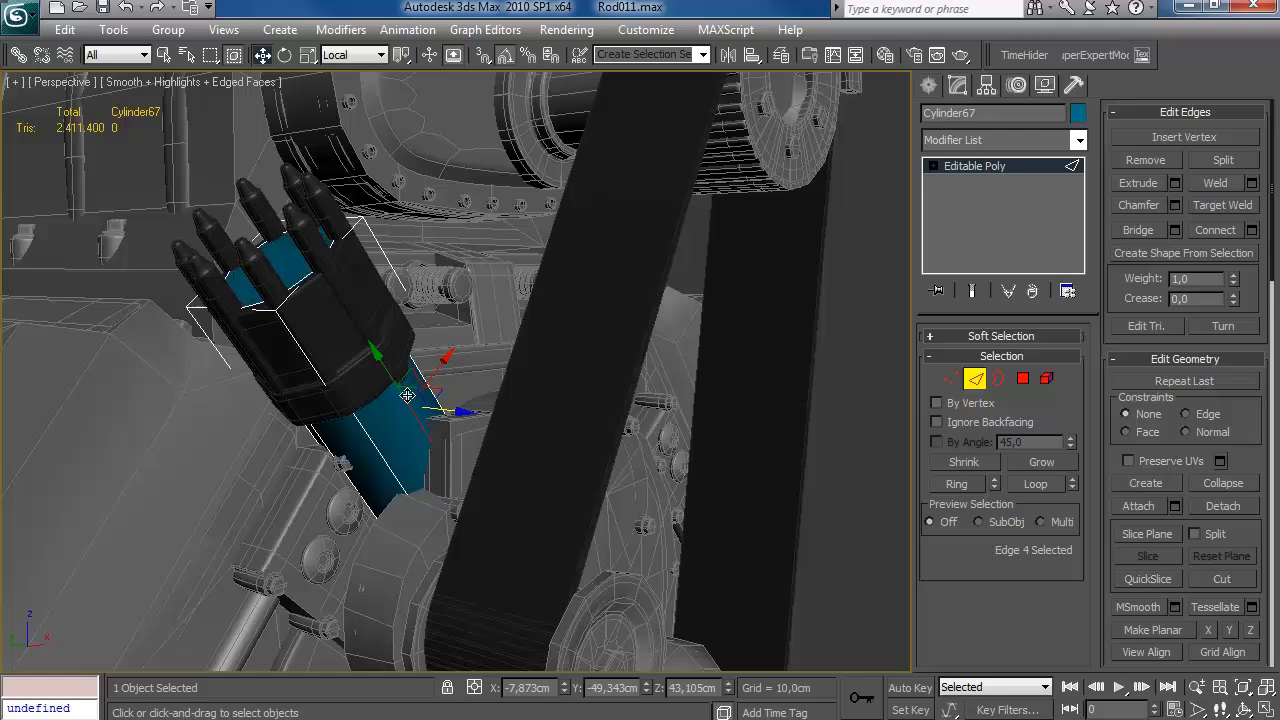
{"action": "left_click", "coordinate": [1253, 230]}
{"action": "left_click", "coordinate": [840, 385]}
{"action": "middle_click_drag", "start_coordinate": [612, 430], "coordinate": [582, 395], "text": "alt"}
{"action": "left_click_drag", "start_coordinate": [329, 353], "coordinate": [324, 346]}
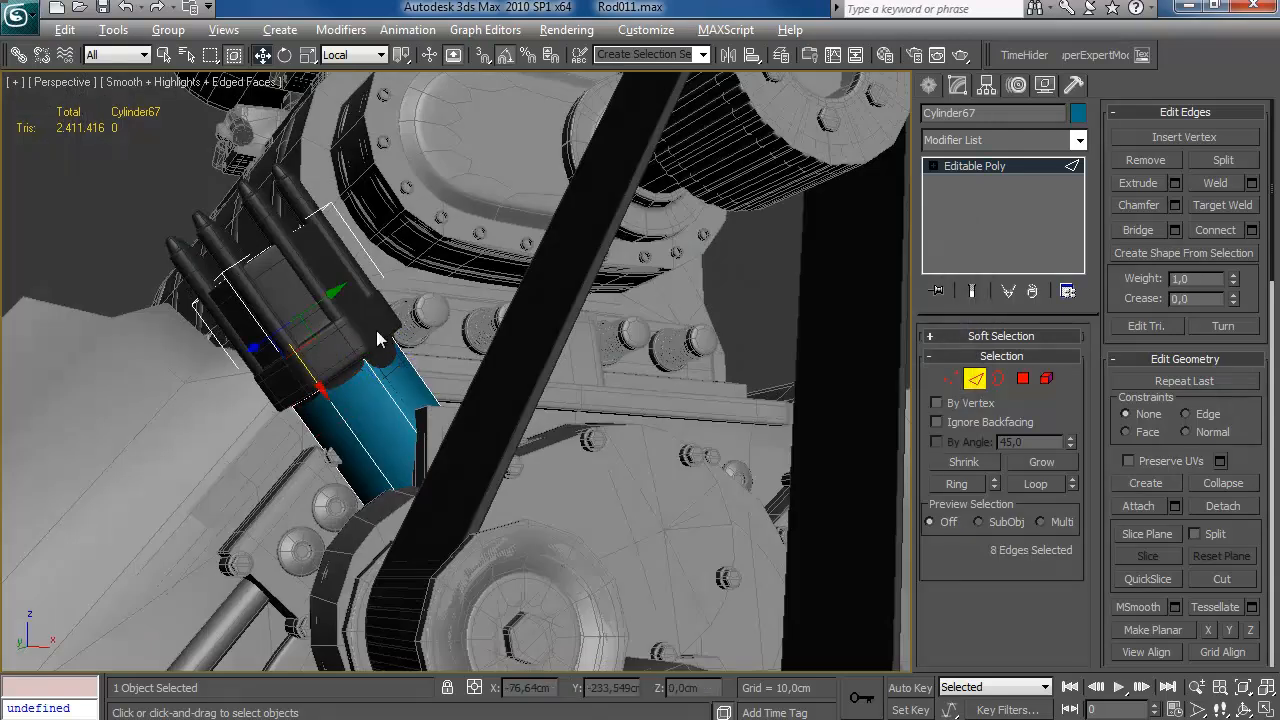
Extrude the cap-section polygons of the distributor cylinder outward to match the high-poly cap, and leave sub-object editing.
{"action": "middle_click_drag", "start_coordinate": [376, 330], "coordinate": [420, 350], "text": "alt"}
{"action": "left_click", "coordinate": [1022, 378]}
{"action": "middle_click_drag", "start_coordinate": [500, 350], "coordinate": [520, 390], "text": "alt"}
{"action": "left_click_drag", "start_coordinate": [262, 372], "coordinate": [412, 318]}
{"action": "left_click", "coordinate": [1174, 159]}
{"action": "left_click", "coordinate": [739, 294]}
{"action": "right_click", "coordinate": [934, 277]}
{"action": "left_click_drag", "start_coordinate": [934, 277], "coordinate": [935, 216]}
{"action": "middle_click_drag", "start_coordinate": [520, 340], "coordinate": [600, 460], "text": "alt"}
{"action": "left_click", "coordinate": [825, 350]}
{"action": "left_click", "coordinate": [338, 322]}
{"action": "left_click", "coordinate": [975, 379]}
{"action": "key", "text": "4"}
{"action": "middle_click_drag", "start_coordinate": [372, 352], "coordinate": [620, 420], "text": "alt"}
{"action": "key", "text": "4"}
Create a four-sided cylinder with AutoGrid on one of the leads around the distributor cap.
{"action": "left_click", "coordinate": [929, 85]}
{"action": "left_click", "coordinate": [862, 254]}
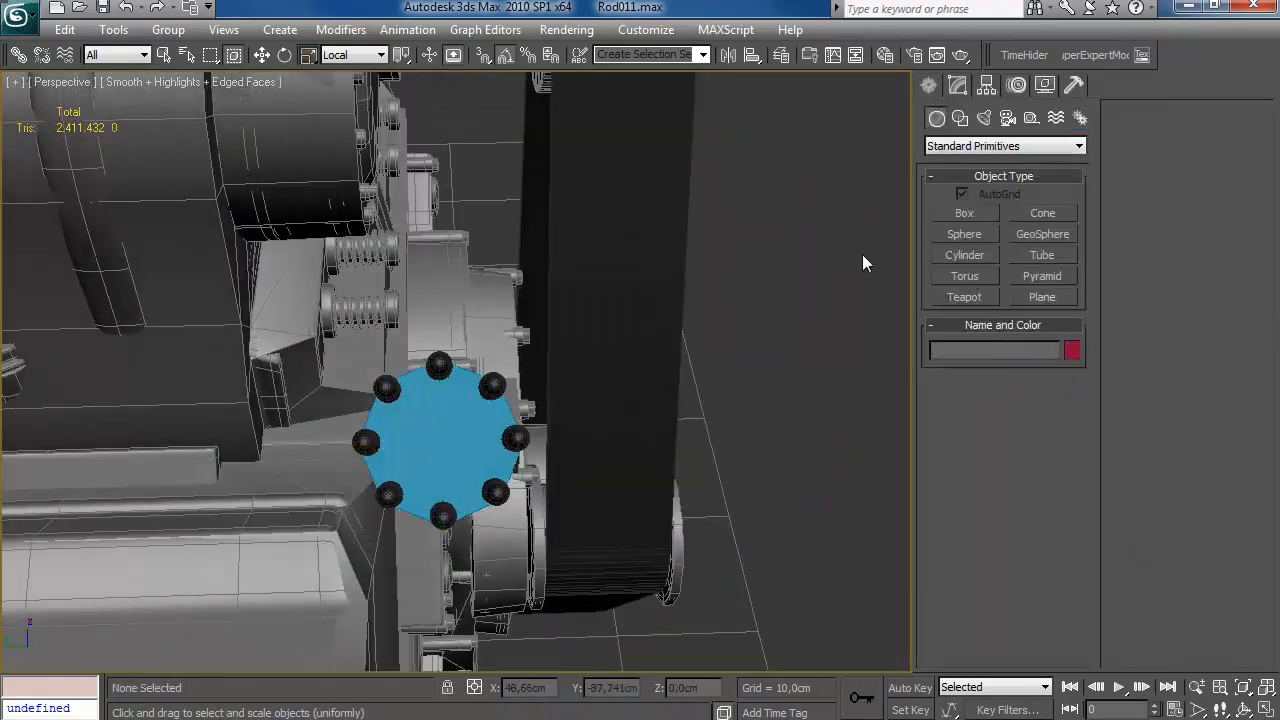
{"action": "left_click", "coordinate": [965, 255]}
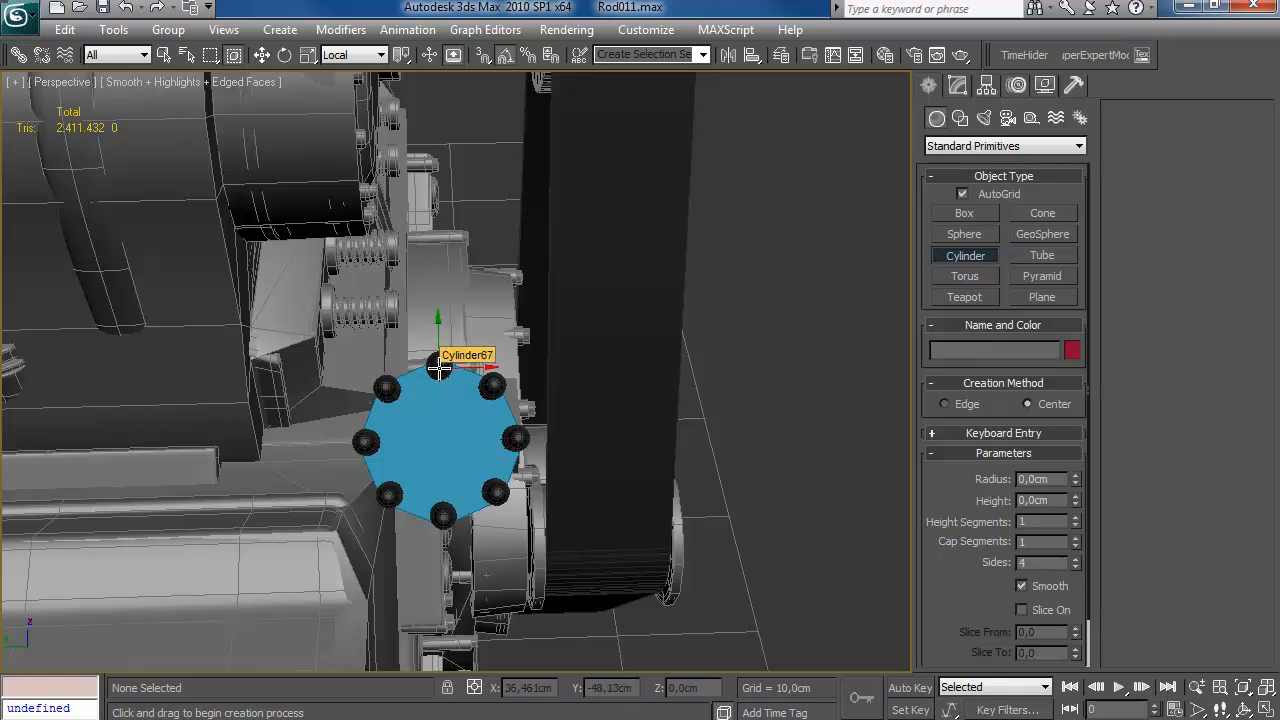
{"action": "key", "text": "r"}
{"action": "middle_click_drag", "start_coordinate": [540, 320], "coordinate": [408, 343], "text": "alt"}
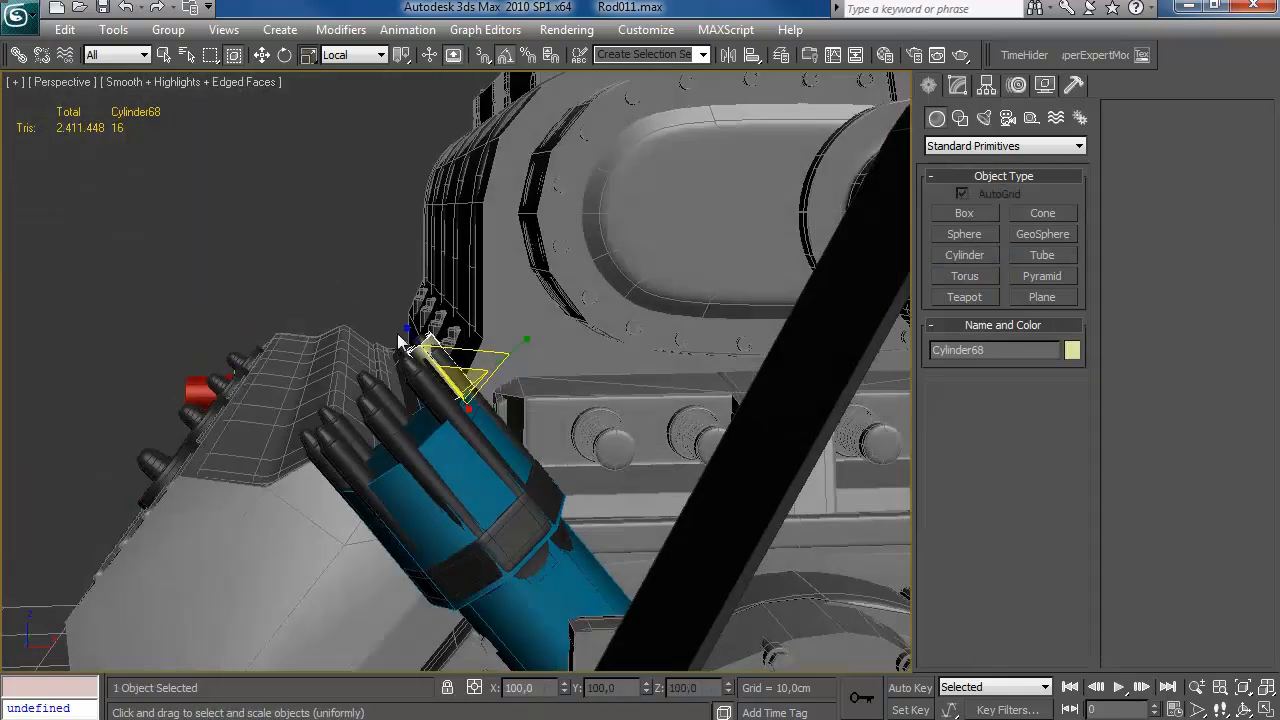
Align the new thin cylinder with the high-poly distributor lead.
{"action": "scroll", "coordinate": [390, 333], "scroll_direction": "up", "scroll_amount": 4}
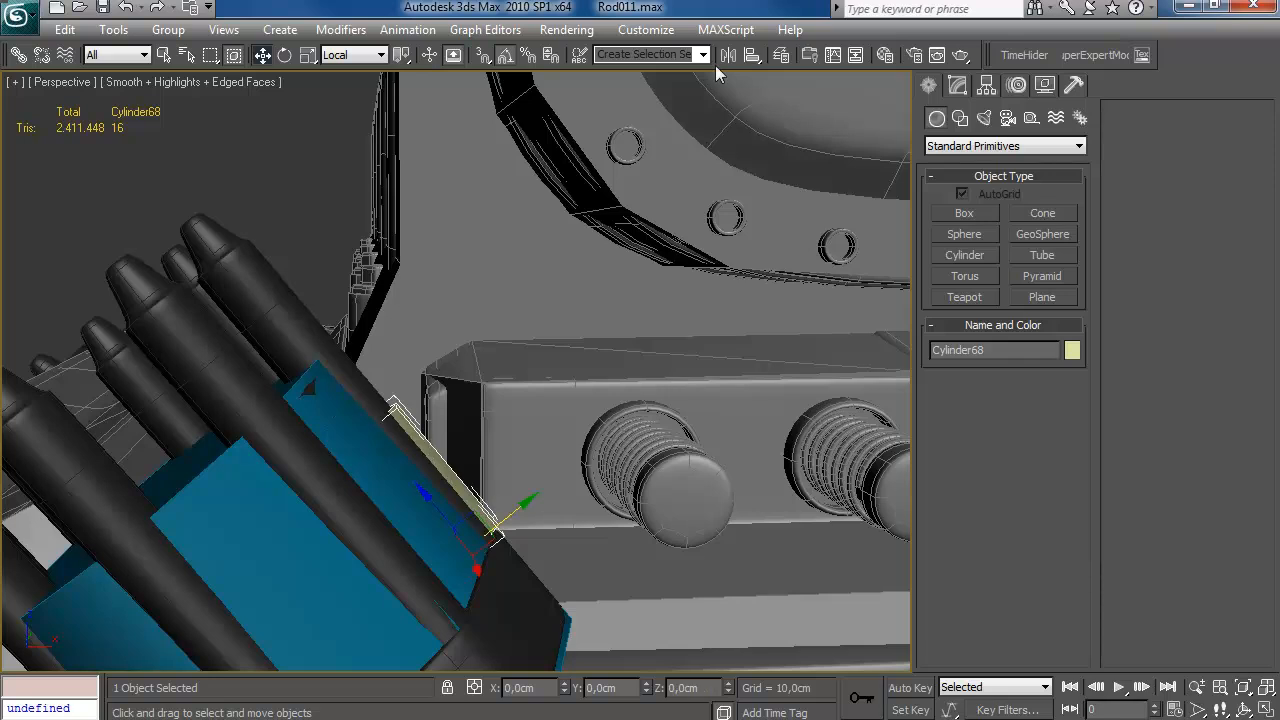
{"action": "left_click", "coordinate": [333, 458]}
{"action": "left_click", "coordinate": [838, 237]}
{"action": "left_click", "coordinate": [831, 527]}
Fit the thin cylinder over the high-poly lead with 5 sides, about 0.376 cm radius and 4.318 cm height.
{"action": "key", "text": "w"}
{"action": "middle_click_drag", "start_coordinate": [680, 470], "coordinate": [585, 480], "text": "alt"}
{"action": "left_click", "coordinate": [957, 86]}
{"action": "left_click_drag", "start_coordinate": [1044, 226], "coordinate": [1044, 223]}
{"action": "middle_click_drag", "start_coordinate": [545, 365], "coordinate": [680, 330], "text": "alt"}
{"action": "left_click_drag", "start_coordinate": [474, 467], "coordinate": [482, 456]}
{"action": "middle_click_drag", "start_coordinate": [600, 420], "coordinate": [503, 440], "text": "alt"}
{"action": "left_click", "coordinate": [1073, 442]}
{"action": "scroll", "coordinate": [530, 425], "scroll_direction": "down", "scroll_amount": 5}
{"action": "middle_click_drag", "start_coordinate": [560, 409], "coordinate": [618, 355], "text": "alt"}
{"action": "scroll", "coordinate": [569, 405], "scroll_direction": "up", "scroll_amount": 4}
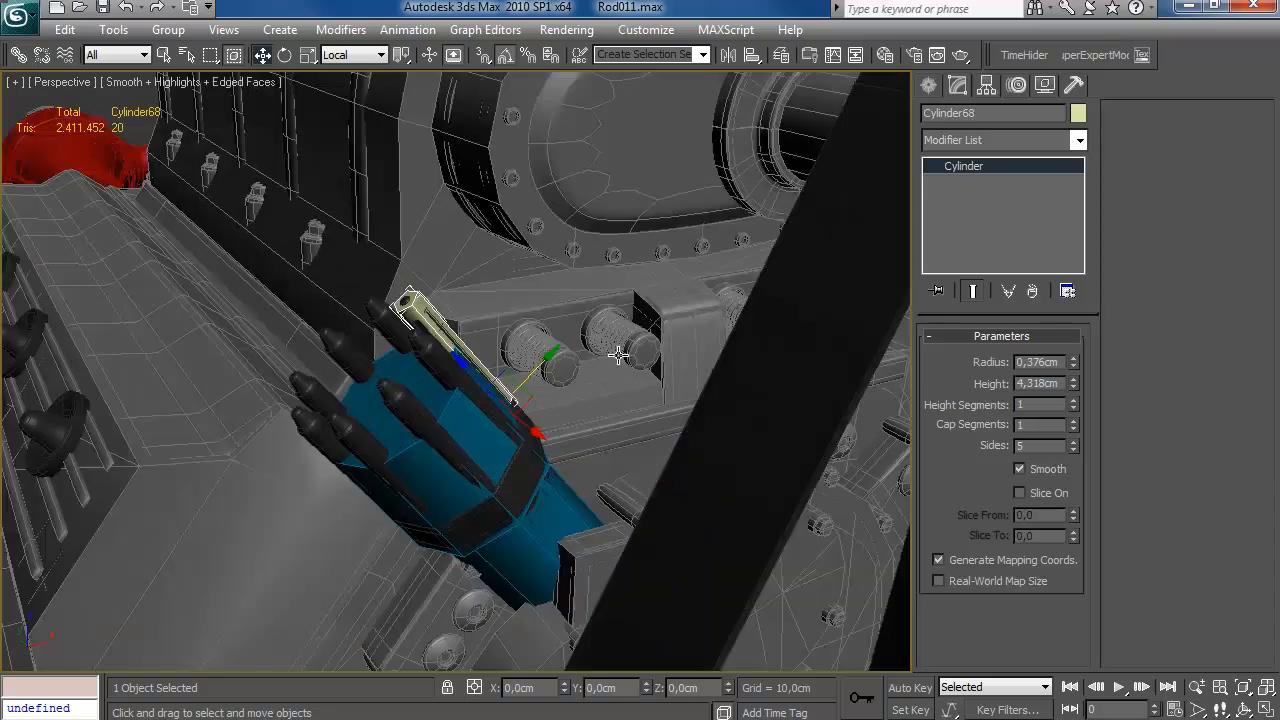
Add the distributor body to the selection, give both cylinders a new object color, and deselect them.
{"action": "left_click", "coordinate": [504, 458], "text": "ctrl"}
{"action": "left_click", "coordinate": [1078, 113]}
{"action": "left_click", "coordinate": [769, 412]}
{"action": "left_click", "coordinate": [751, 476]}
{"action": "scroll", "coordinate": [800, 500], "scroll_direction": "down", "scroll_amount": 5}
{"action": "left_click", "coordinate": [855, 523]}
Open the layer manager and clone the first high-poly disc on the HEMI 540 valve cover.
{"action": "middle_click_drag", "start_coordinate": [540, 430], "coordinate": [430, 385], "text": "alt"}
{"action": "scroll", "coordinate": [430, 385], "scroll_direction": "up", "scroll_amount": 5}
{"action": "middle_click_drag", "start_coordinate": [430, 385], "coordinate": [545, 424]}
{"action": "left_click", "coordinate": [361, 416]}
{"action": "left_click", "coordinate": [820, 103]}
{"action": "left_click", "coordinate": [781, 55]}
{"action": "left_click", "coordinate": [303, 408]}
{"action": "key", "text": "ctrl+v"}
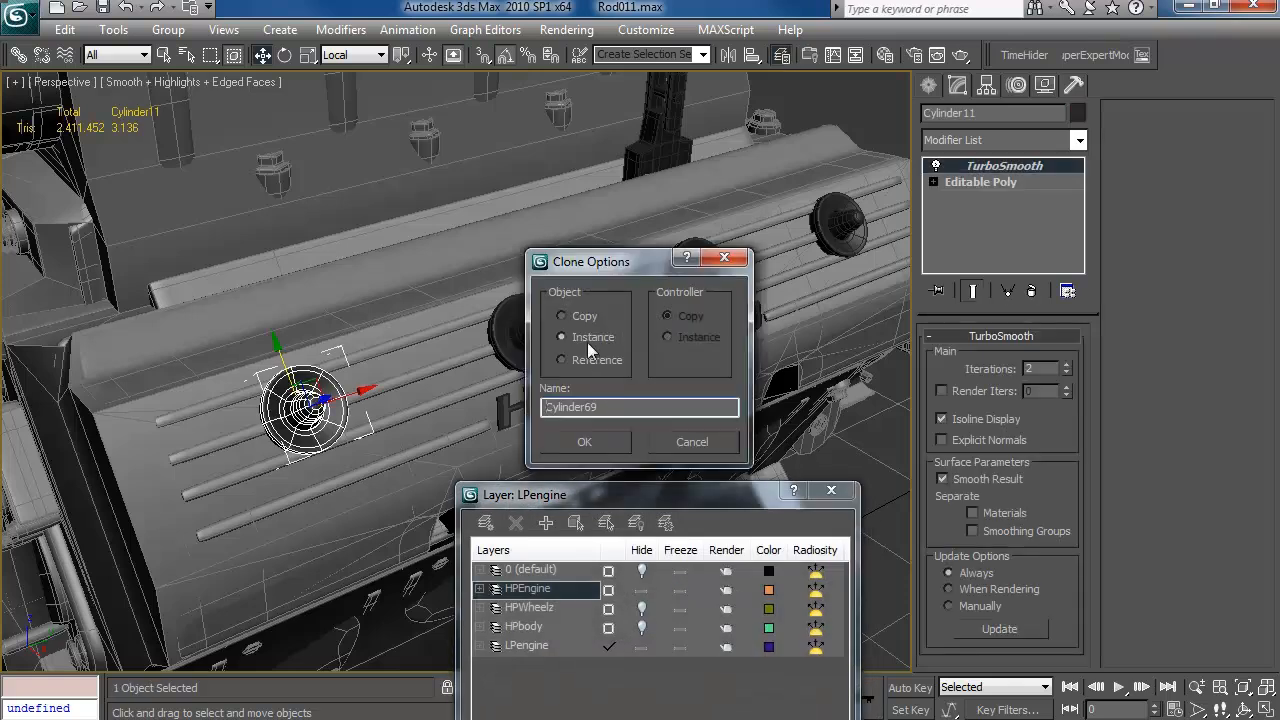
{"action": "left_click", "coordinate": [588, 442]}
Select the original valve cover disc, hide the HPEngine layer and close the layer manager.
{"action": "left_click", "coordinate": [645, 588]}
{"action": "left_click", "coordinate": [645, 588]}
{"action": "left_click", "coordinate": [320, 410]}
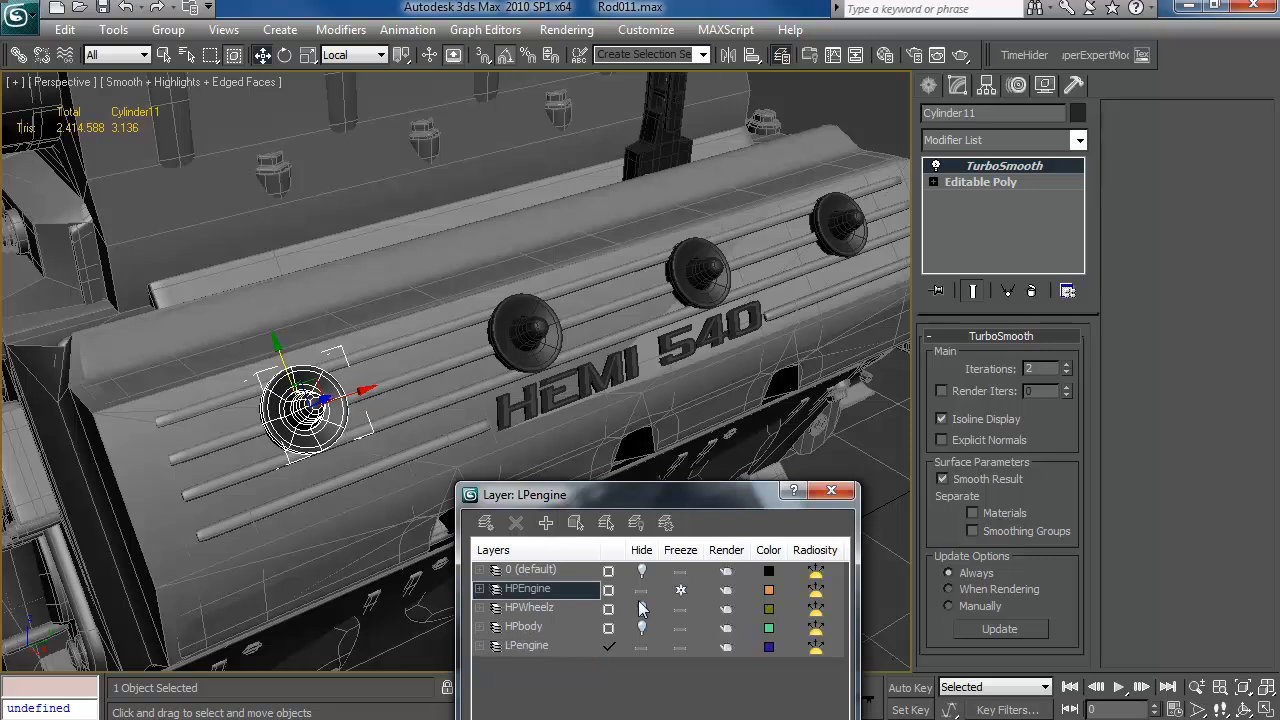
{"action": "left_click", "coordinate": [641, 590]}
{"action": "left_click", "coordinate": [831, 490]}
Remove the TurboSmooth modifier from the valve cover disc and enter edge editing.
{"action": "left_click", "coordinate": [1031, 291]}
{"action": "middle_click_drag", "start_coordinate": [503, 404], "coordinate": [617, 369]}
{"action": "key", "text": "F3"}
{"action": "scroll", "coordinate": [609, 360], "scroll_direction": "up", "scroll_amount": 3}
{"action": "key", "text": "F3"}
{"action": "left_click", "coordinate": [1000, 377]}
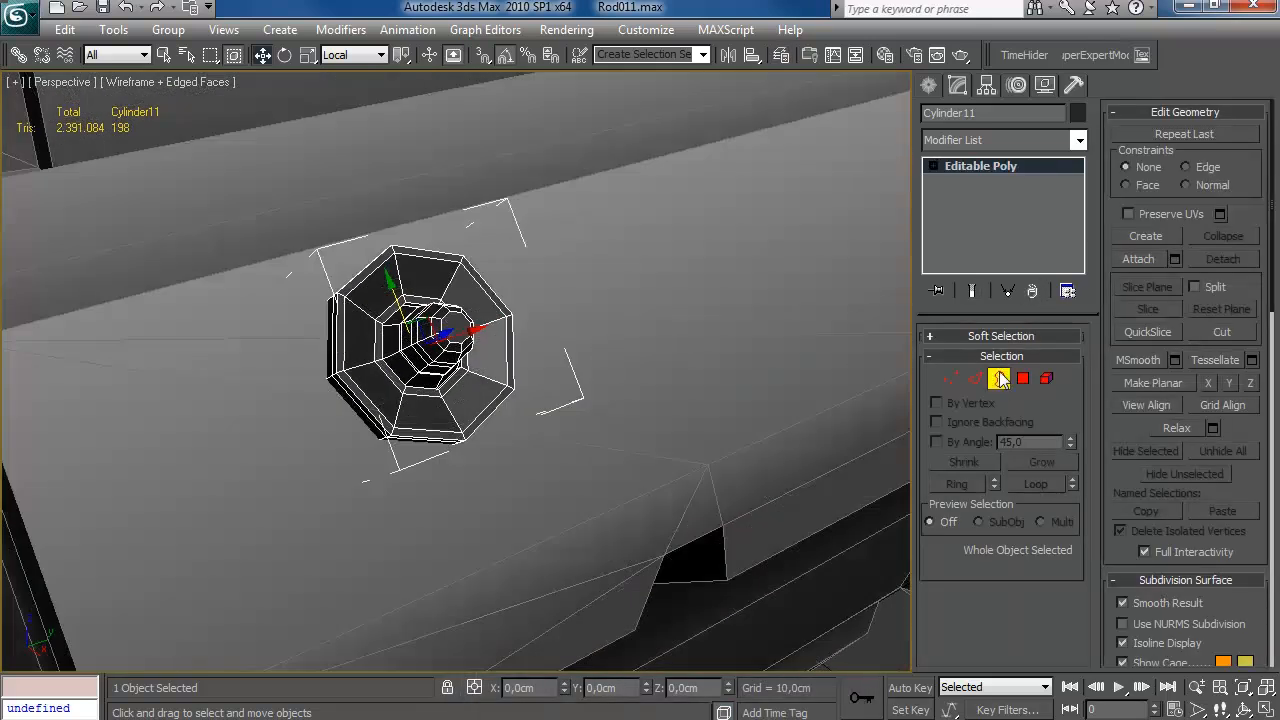
{"action": "left_click", "coordinate": [976, 379]}
{"action": "middle_click_drag", "start_coordinate": [511, 189], "coordinate": [650, 241], "text": "alt"}
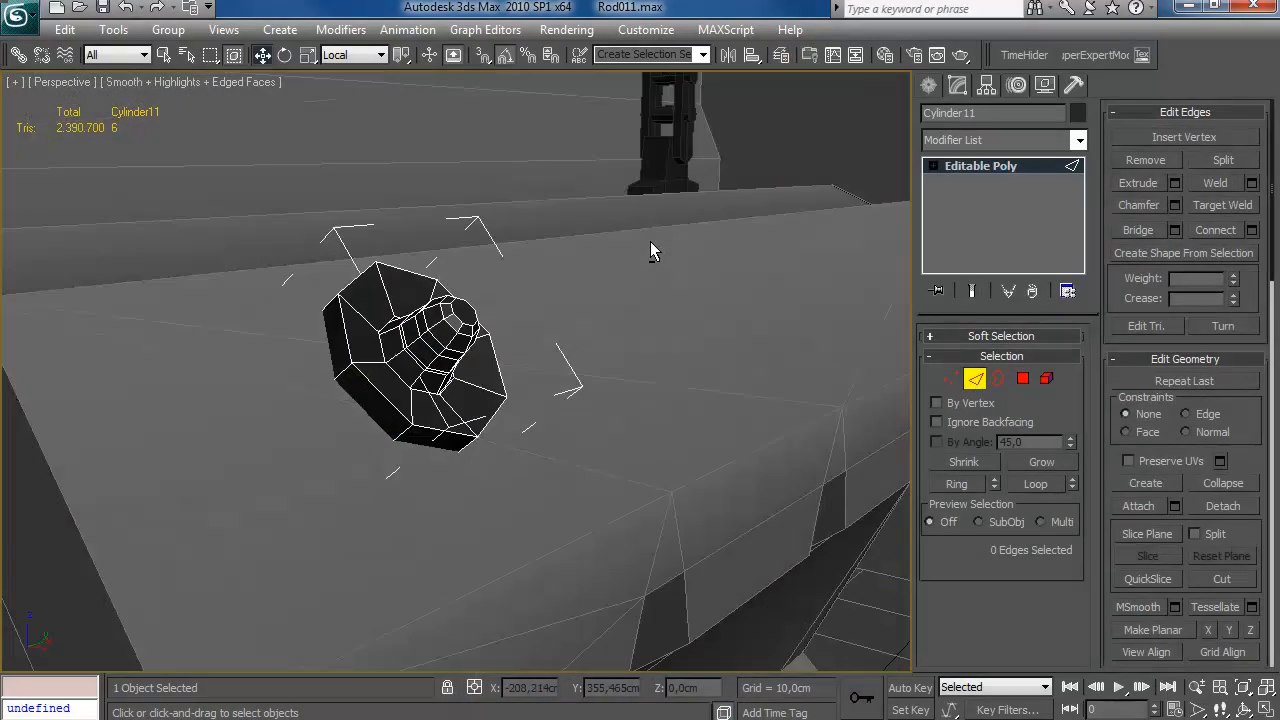
Remove the surplus edge loops around the disc's central hub.
{"action": "left_click", "coordinate": [431, 360]}
{"action": "key", "text": "ctrl+BackSpace"}
{"action": "middle_click_drag", "start_coordinate": [553, 246], "coordinate": [505, 228], "text": "alt"}
{"action": "left_click", "coordinate": [426, 358]}
{"action": "key", "text": "ctrl+BackSpace"}
Move the edge loop at the hub's base about 0.163 cm along its local Z axis.
{"action": "left_click", "coordinate": [396, 371]}
{"action": "key", "text": "alt+l"}
{"action": "left_click_drag", "start_coordinate": [445, 331], "coordinate": [454, 323]}
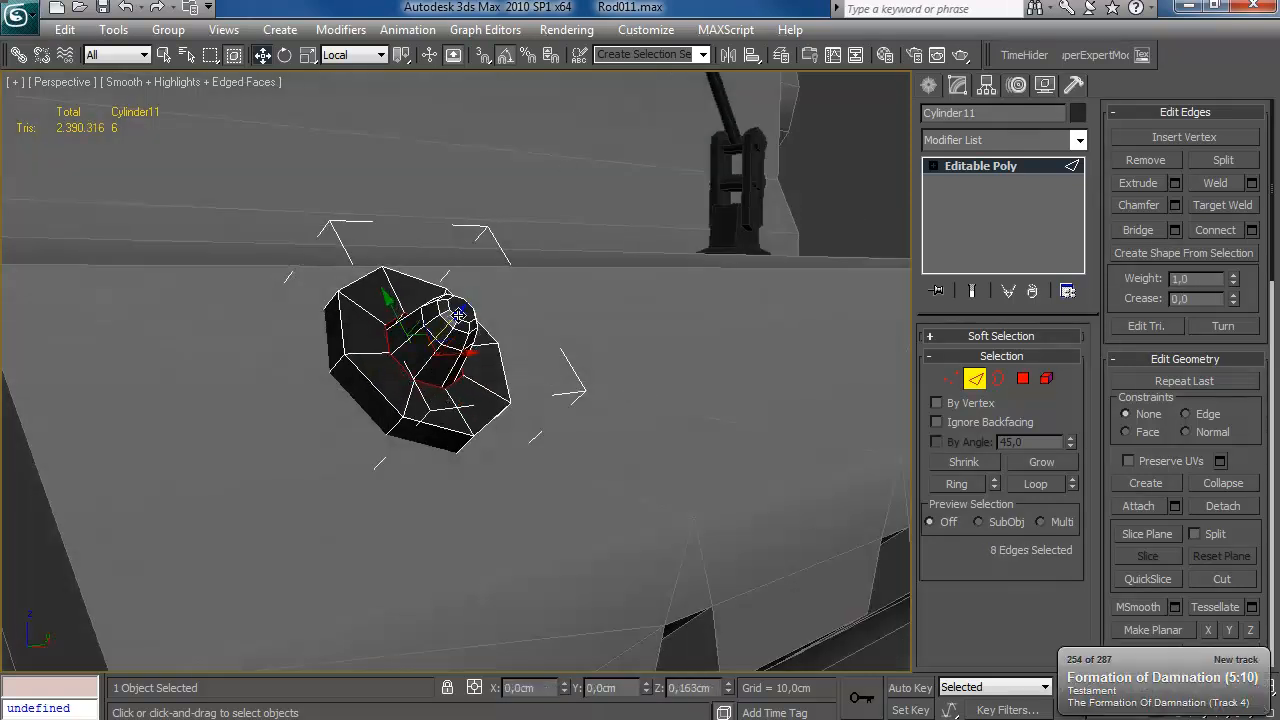
Remove the remaining unneeded edge loops near the tip of the disc's hub.
{"action": "middle_click_drag", "start_coordinate": [456, 318], "coordinate": [488, 334], "text": "alt"}
{"action": "key", "text": "ctrl+BackSpace"}
{"action": "middle_click_drag", "start_coordinate": [633, 84], "coordinate": [483, 354], "text": "alt"}
{"action": "middle_click_drag", "start_coordinate": [556, 373], "coordinate": [640, 310], "text": "alt"}
{"action": "left_click", "coordinate": [970, 375]}
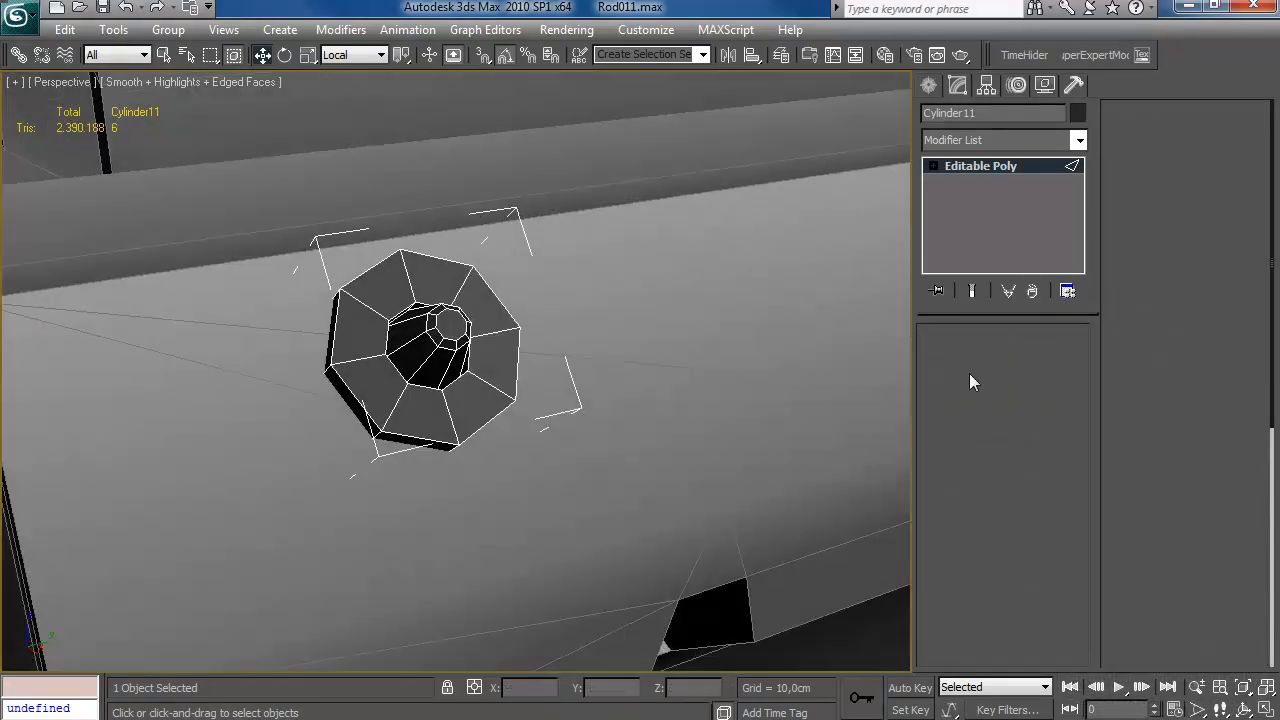
{"action": "key", "text": "ctrl+BackSpace"}
Select the polygon at the hub's tip, then unhide the HPEngine layer and close the layer manager.
{"action": "left_click", "coordinate": [1031, 380]}
{"action": "left_click", "coordinate": [450, 325]}
{"action": "middle_click_drag", "start_coordinate": [450, 325], "coordinate": [485, 291], "text": "alt"}
{"action": "key", "text": "ctrl+s"}
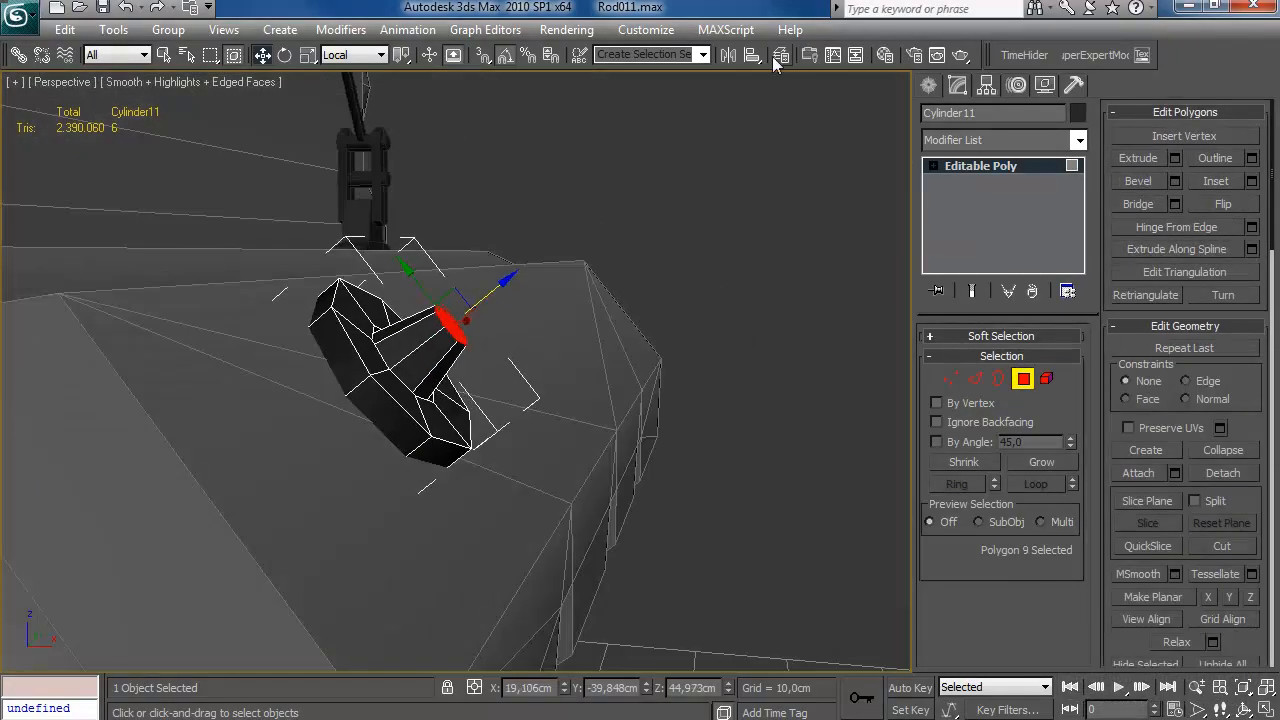
{"action": "left_click", "coordinate": [779, 56]}
{"action": "left_click", "coordinate": [831, 490]}
Remove one more edge loop from the low-poly disc.
{"action": "middle_click_drag", "start_coordinate": [642, 332], "coordinate": [480, 354], "text": "alt"}
{"action": "scroll", "coordinate": [480, 354], "scroll_direction": "up", "scroll_amount": 5}
{"action": "middle_click_drag", "start_coordinate": [575, 325], "coordinate": [957, 378]}
{"action": "key", "text": "2"}
{"action": "key", "text": "alt+l"}
Weld all of the disc's vertices in wireframe display, then leave vertex editing and return to shaded display.
{"action": "key", "text": "F3"}
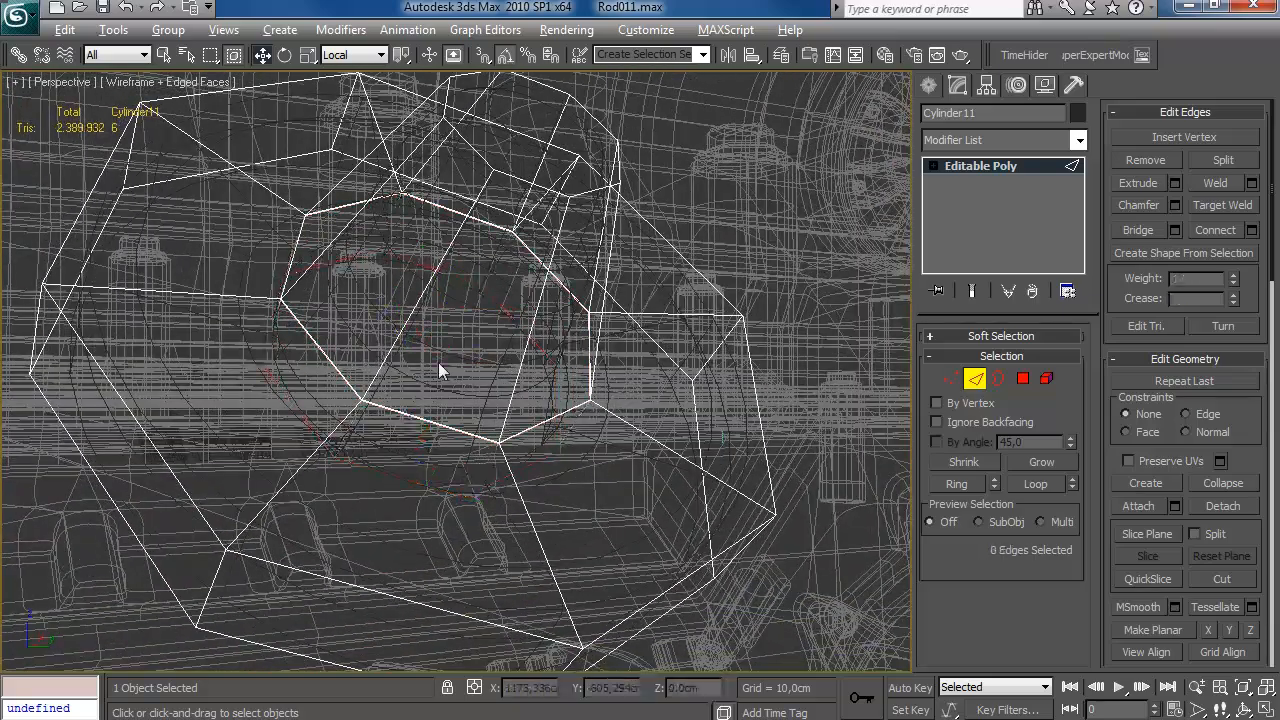
{"action": "left_click", "coordinate": [951, 379]}
{"action": "key", "text": "ctrl+a"}
{"action": "left_click", "coordinate": [1251, 158]}
{"action": "left_click", "coordinate": [828, 355]}
{"action": "left_click", "coordinate": [950, 378]}
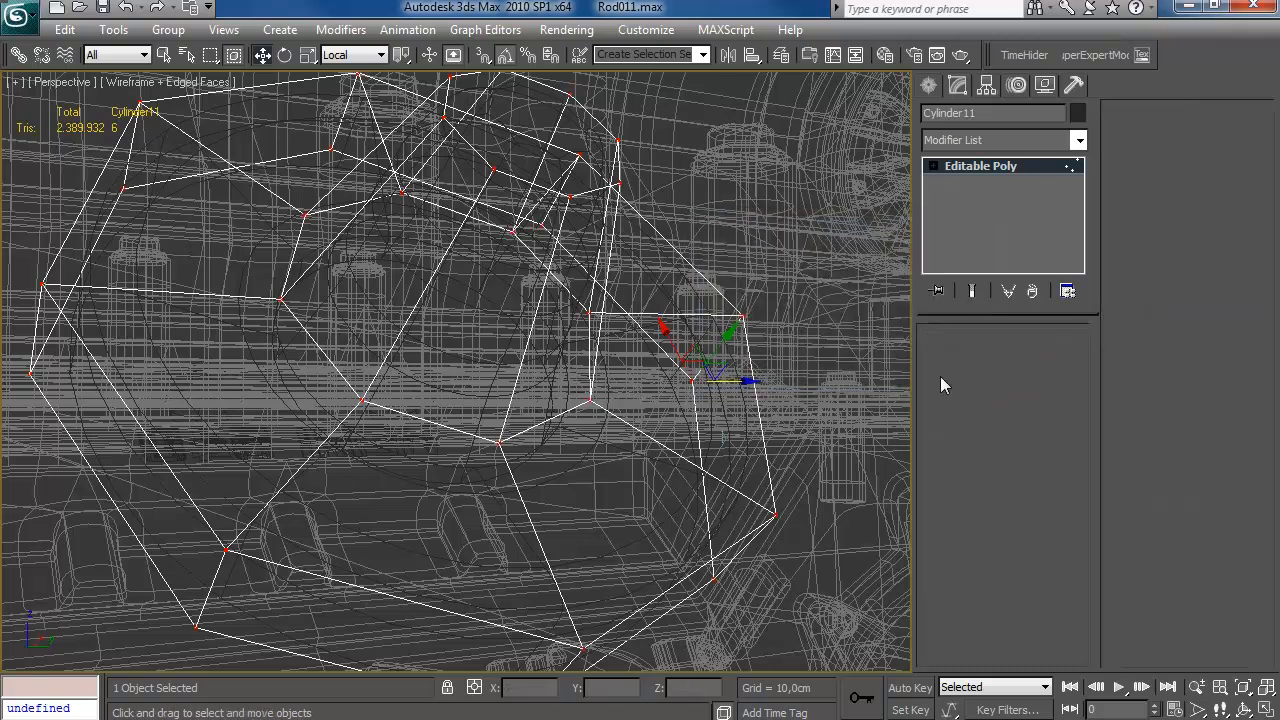
{"action": "scroll", "coordinate": [680, 360], "scroll_direction": "down", "scroll_amount": 6}
{"action": "key", "text": "F3"}
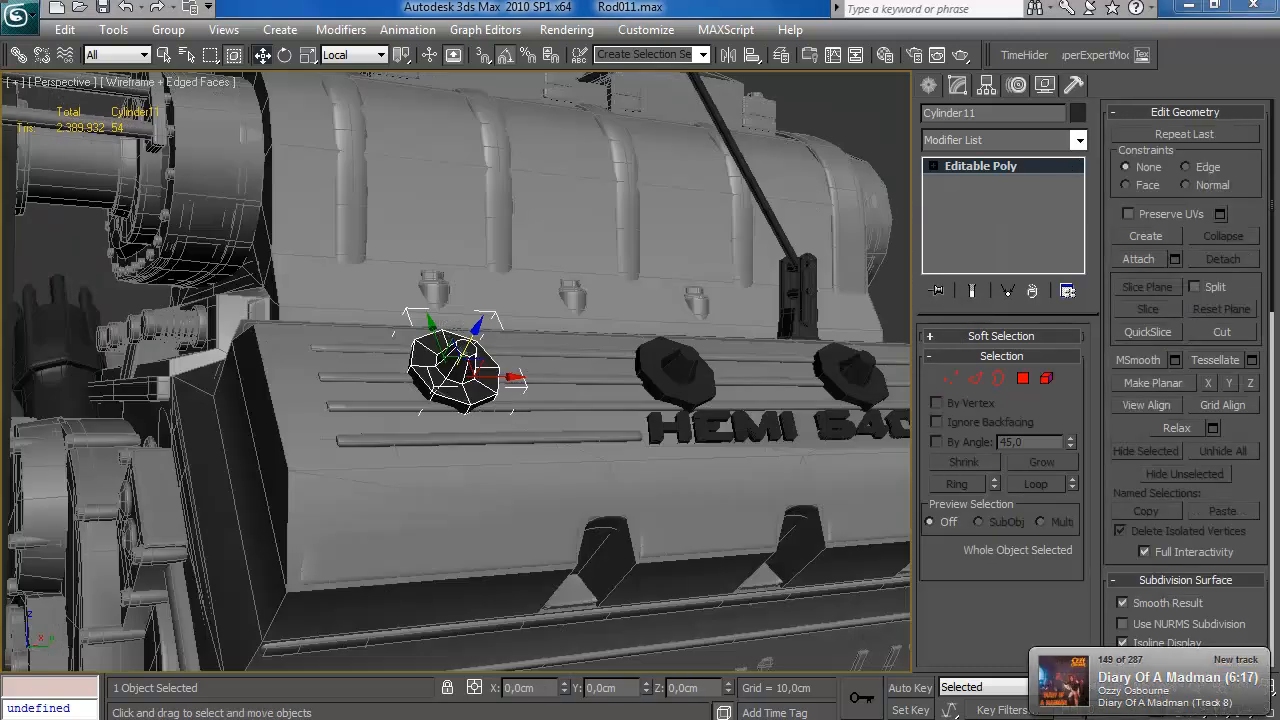
Adjust edges of the low-poly disc to follow the high-poly disc's shape, and leave edge editing.
{"action": "middle_click_drag", "start_coordinate": [610, 405], "coordinate": [780, 400], "text": "alt"}
{"action": "scroll", "coordinate": [588, 406], "scroll_direction": "down", "scroll_amount": 4}
{"action": "scroll", "coordinate": [586, 406], "scroll_direction": "up", "scroll_amount": 8}
{"action": "scroll", "coordinate": [586, 406], "scroll_direction": "down", "scroll_amount": 6}
{"action": "middle_click_drag", "start_coordinate": [780, 400], "coordinate": [840, 390], "text": "alt"}
{"action": "scroll", "coordinate": [700, 400], "scroll_direction": "up", "scroll_amount": 4}
{"action": "middle_click_drag", "start_coordinate": [700, 400], "coordinate": [590, 440], "text": "alt"}
{"action": "left_click", "coordinate": [975, 378]}
{"action": "left_click_drag", "start_coordinate": [530, 455], "coordinate": [531, 460]}
{"action": "middle_click_drag", "start_coordinate": [600, 430], "coordinate": [670, 387], "text": "alt"}
{"action": "scroll", "coordinate": [670, 387], "scroll_direction": "down", "scroll_amount": 6}
{"action": "left_click", "coordinate": [972, 379]}
{"action": "scroll", "coordinate": [740, 306], "scroll_direction": "up", "scroll_amount": 5}
{"action": "middle_click_drag", "start_coordinate": [720, 312], "coordinate": [560, 386], "text": "alt"}
{"action": "scroll", "coordinate": [560, 386], "scroll_direction": "up", "scroll_amount": 3}
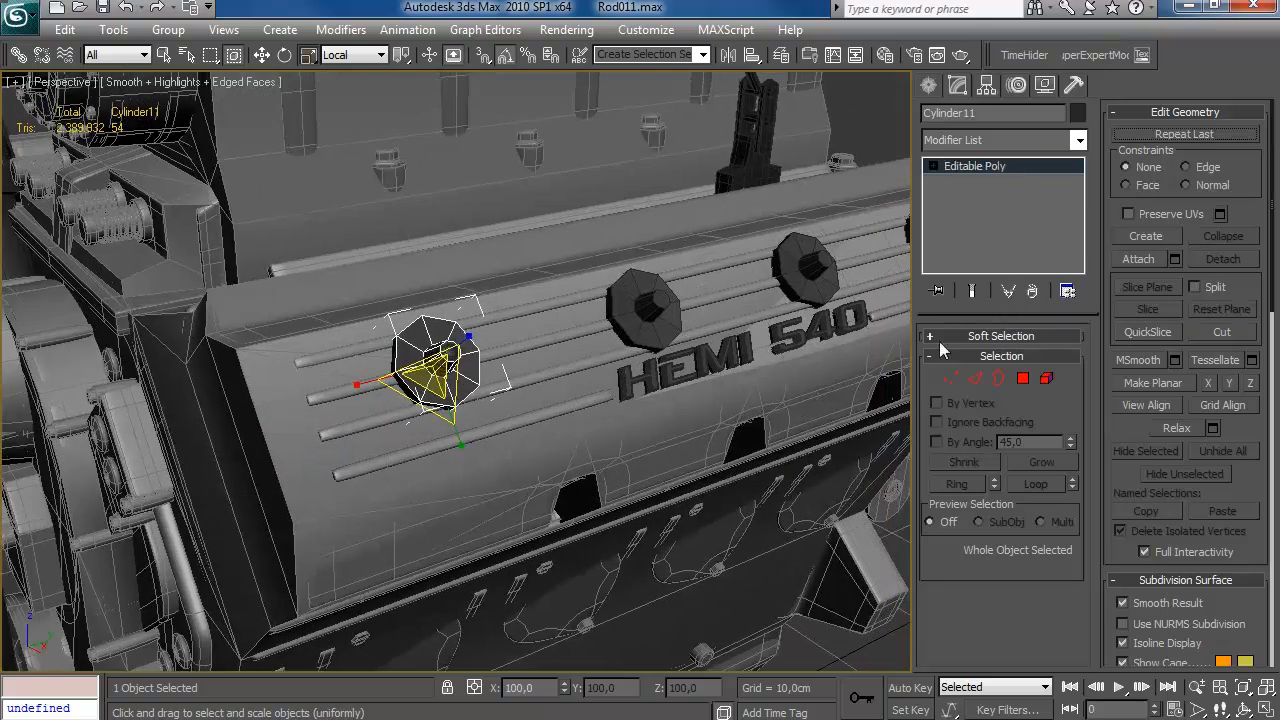
Unfreeze the HPEngine layer and hide the LPengine layer so that only the high-poly engine is shown.
{"action": "left_click", "coordinate": [642, 335]}
{"action": "middle_click_drag", "start_coordinate": [642, 335], "coordinate": [625, 322], "text": "alt"}
{"action": "key", "text": "q"}
{"action": "left_click", "coordinate": [831, 652]}
{"action": "middle_click_drag", "start_coordinate": [682, 432], "coordinate": [650, 441], "text": "alt"}
{"action": "left_click", "coordinate": [402, 366]}
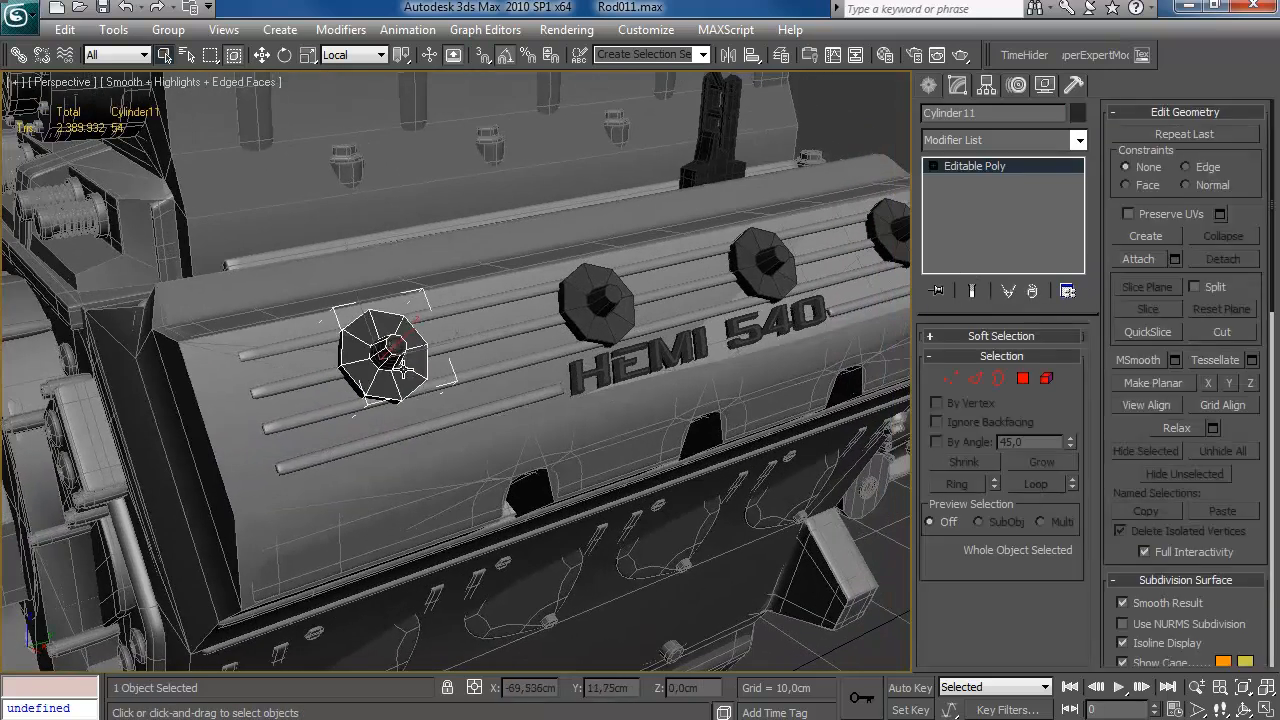
{"action": "left_click", "coordinate": [782, 55]}
{"action": "left_click", "coordinate": [641, 589]}
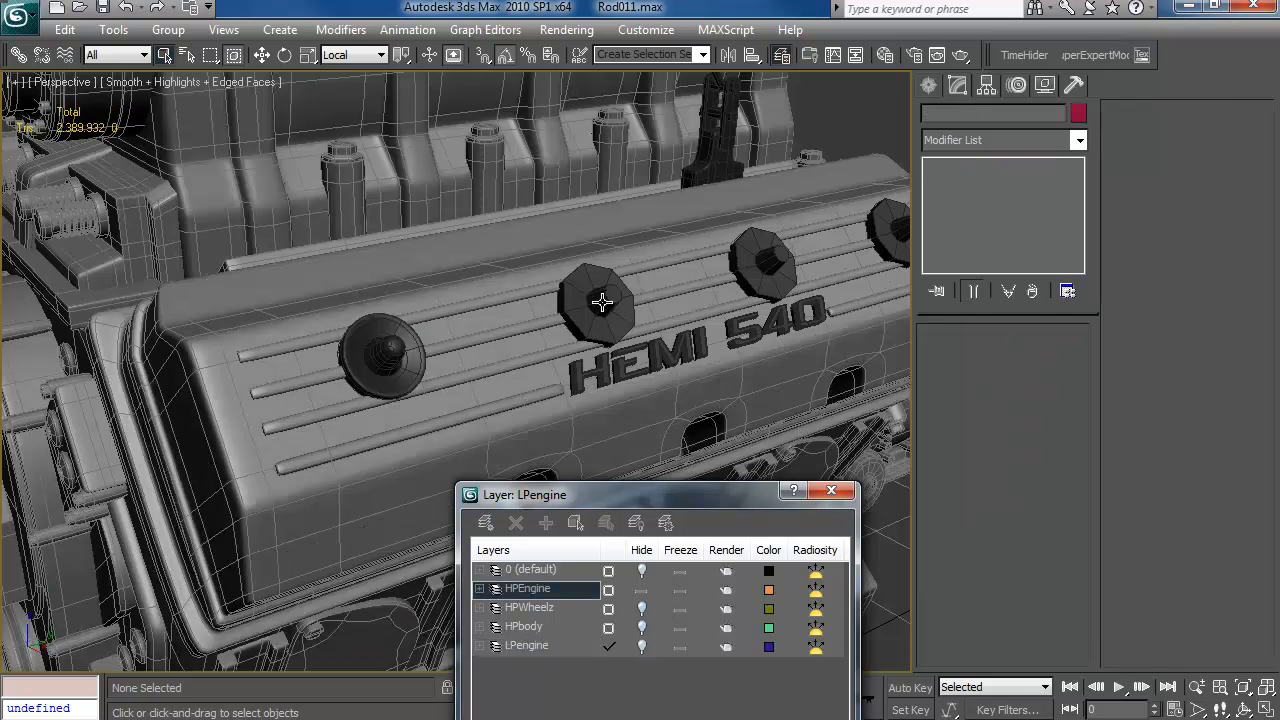
Replace the second disc on the valve cover with a clone of the high-poly disc aligned to it, deleting the low-poly one.
{"action": "left_click", "coordinate": [602, 302]}
{"action": "middle_click_drag", "start_coordinate": [602, 302], "coordinate": [583, 305]}
{"action": "key", "text": "Delete"}
{"action": "key", "text": "ctrl+v"}
{"action": "key", "text": "Return"}
{"action": "left_click", "coordinate": [545, 302]}
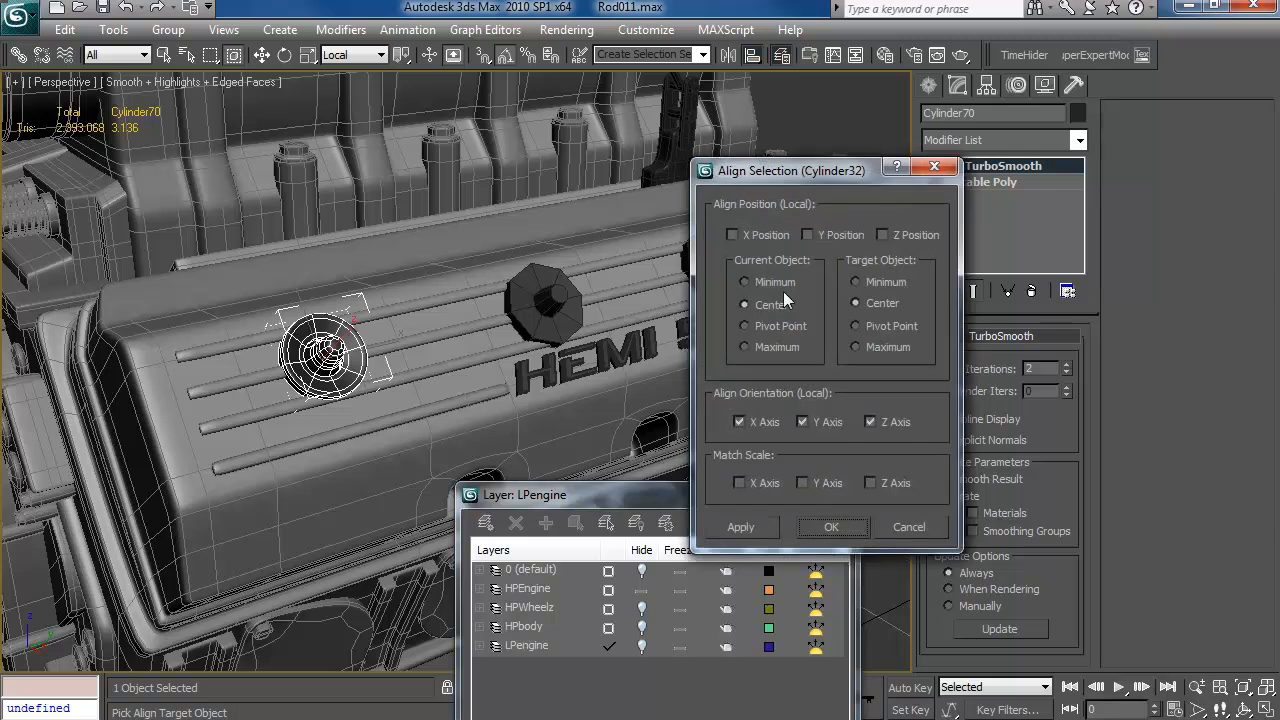
{"action": "key", "text": "Return"}
{"action": "middle_click_drag", "start_coordinate": [660, 318], "coordinate": [422, 335]}
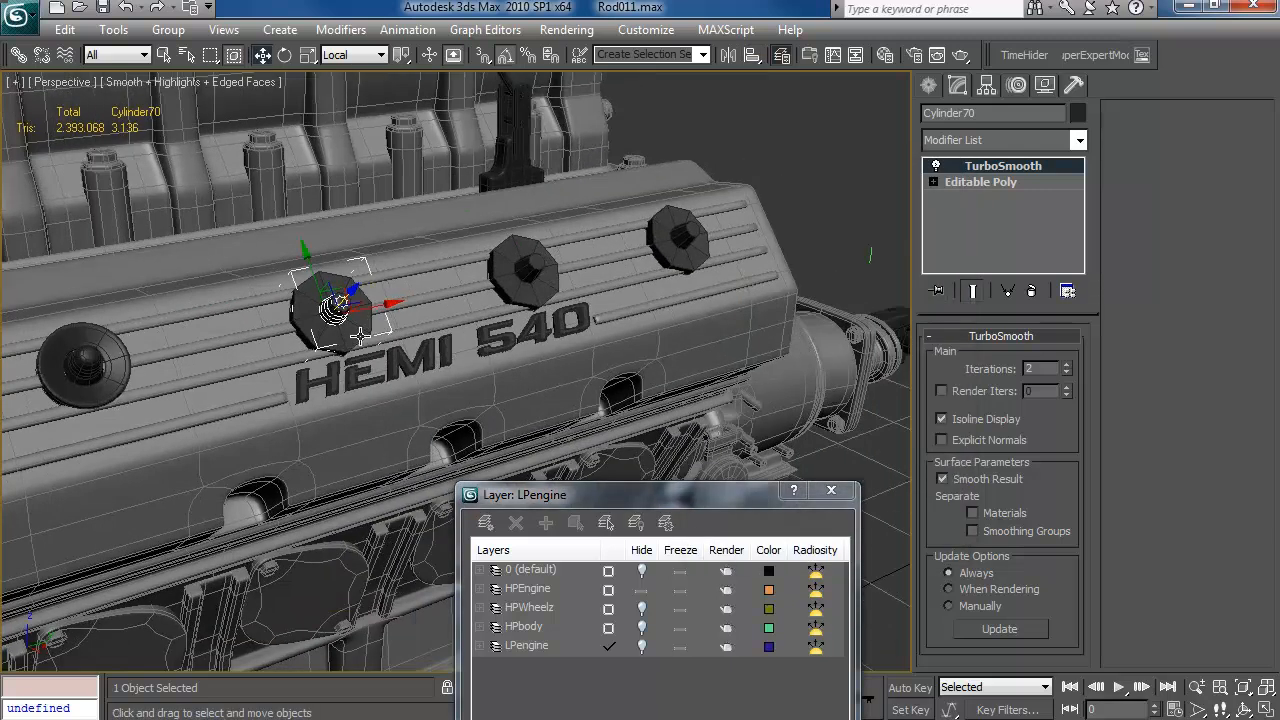
{"action": "left_click", "coordinate": [363, 337]}
{"action": "key", "text": "Delete"}
Clone the high-poly disc onto the third disc's position on the valve cover and delete the low-poly disc there.
{"action": "key", "text": "ctrl+v"}
{"action": "key", "text": "Return"}
{"action": "key", "text": "alt+a"}
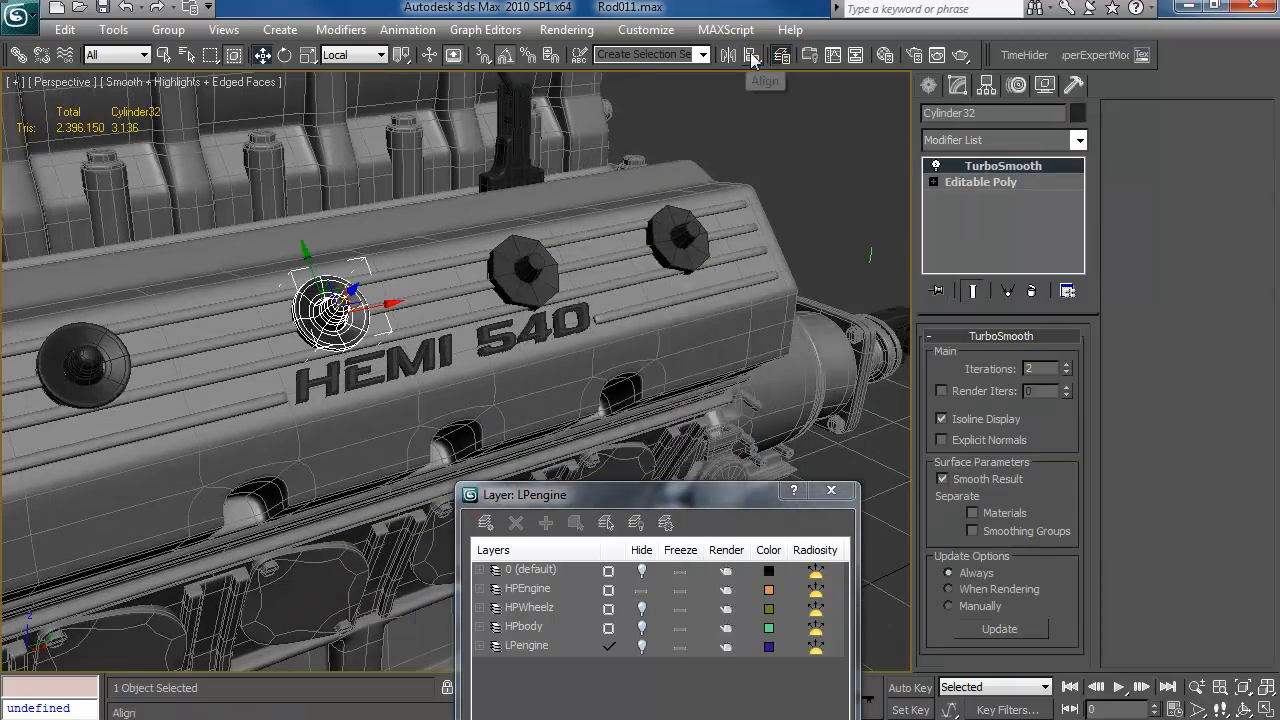
{"action": "left_click", "coordinate": [514, 266]}
{"action": "key", "text": "Return"}
{"action": "key", "text": "Delete"}
Clone the high-poly disc again, align it to the fourth valve cover disc and delete the low-poly original.
{"action": "key", "text": "ctrl+v"}
{"action": "key", "text": "Return"}
{"action": "key", "text": "alt+a"}
{"action": "left_click", "coordinate": [685, 235]}
{"action": "key", "text": "Return"}
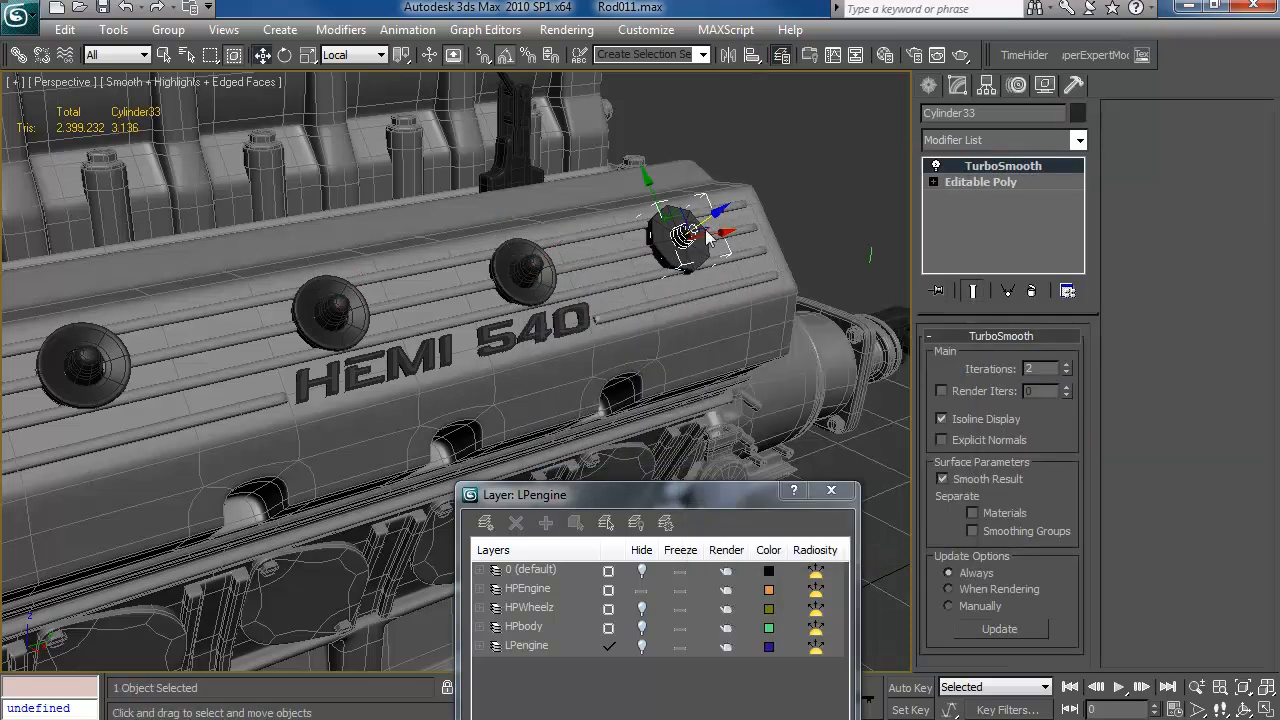
{"action": "left_click", "coordinate": [672, 260]}
{"action": "key", "text": "Delete"}
Freeze the HPEngine layer, unhide the LPengine layer and toggle HPEngine's visibility to compare both engine versions.
{"action": "middle_click_drag", "start_coordinate": [606, 308], "coordinate": [751, 294], "text": "alt"}
{"action": "scroll", "coordinate": [690, 300], "scroll_direction": "down", "scroll_amount": 4}
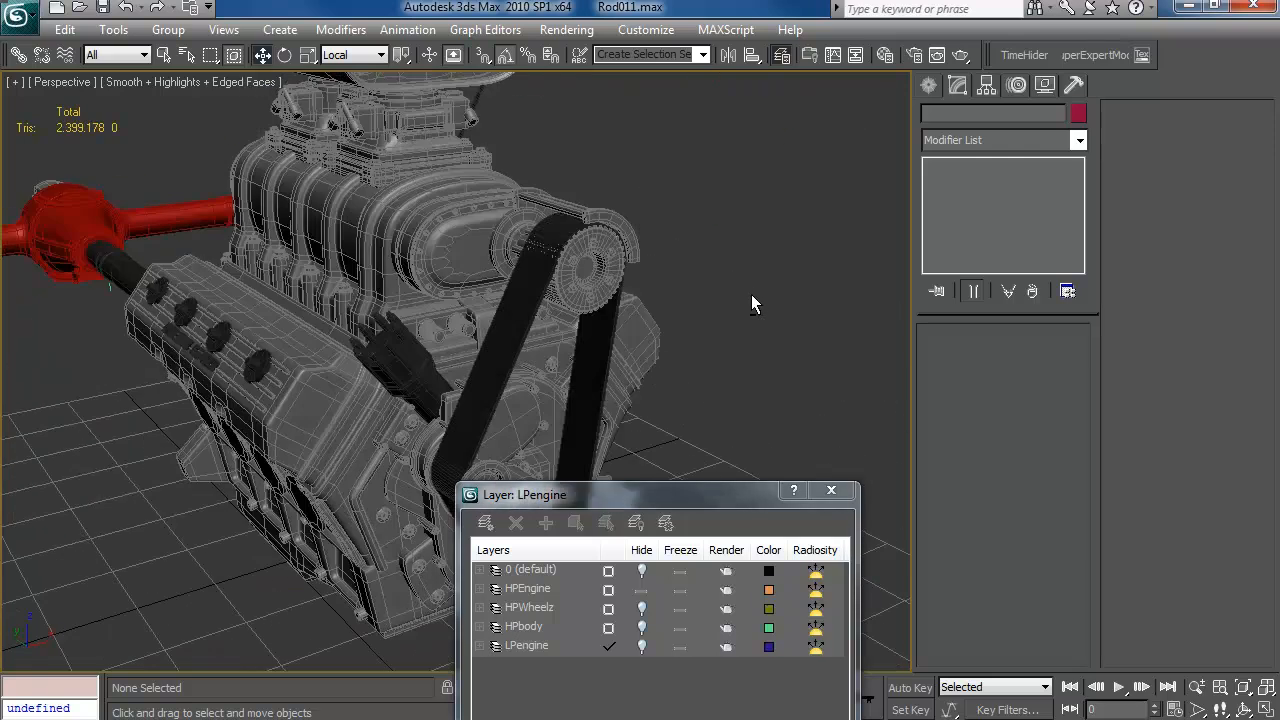
{"action": "middle_click_drag", "start_coordinate": [573, 301], "coordinate": [509, 330], "text": "alt"}
{"action": "left_click", "coordinate": [681, 590]}
{"action": "left_click", "coordinate": [641, 647]}
{"action": "left_click", "coordinate": [641, 590]}
{"action": "key", "text": "q"}
{"action": "middle_click_drag", "start_coordinate": [655, 335], "coordinate": [628, 607], "text": "alt"}
{"action": "left_click", "coordinate": [641, 590]}
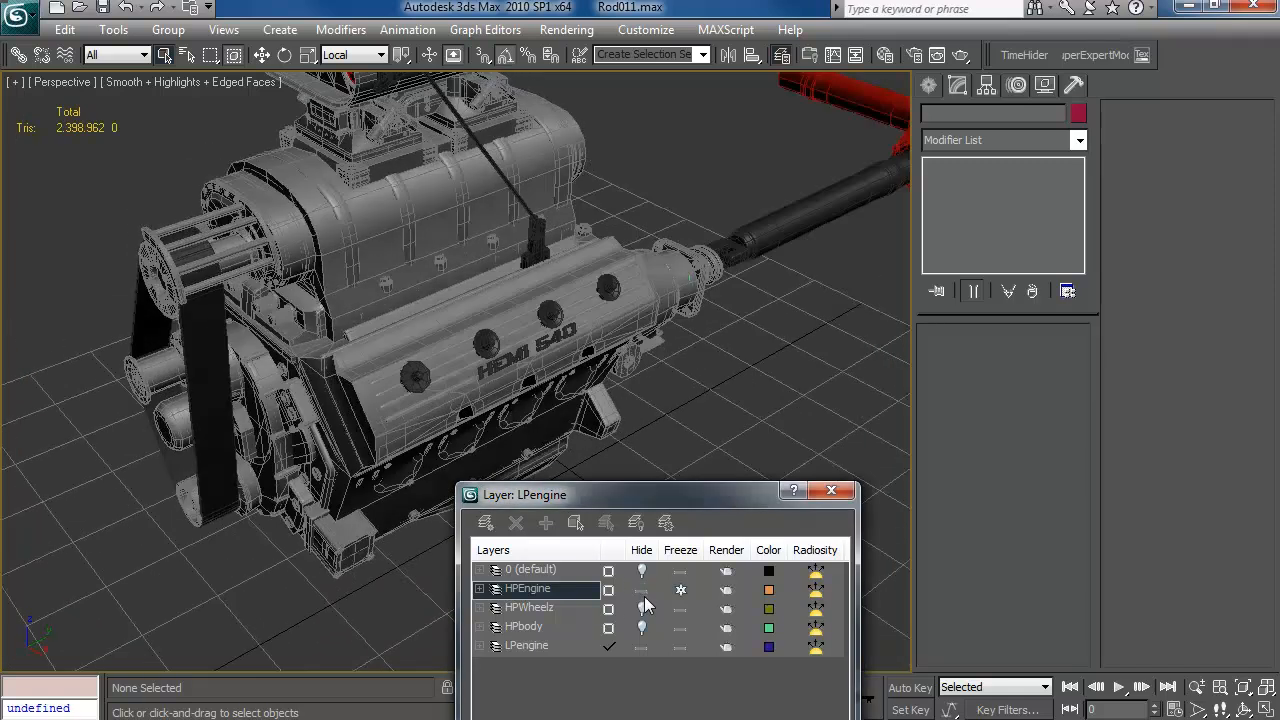
Clone the first low-poly disc as an instance and align the copy to the second disc on the valve cover.
{"action": "scroll", "coordinate": [520, 400], "scroll_direction": "up", "scroll_amount": 5}
{"action": "middle_click_drag", "start_coordinate": [520, 400], "coordinate": [463, 257]}
{"action": "left_click", "coordinate": [279, 271]}
{"action": "middle_click_drag", "start_coordinate": [374, 270], "coordinate": [385, 344]}
{"action": "right_click", "coordinate": [640, 362]}
{"action": "left_click", "coordinate": [690, 248]}
{"action": "key", "text": "alt+a"}
Instance the low-poly disc twice more, aligning the copies to the third and fourth discs on the valve cover.
{"action": "key", "text": "ctrl+v"}
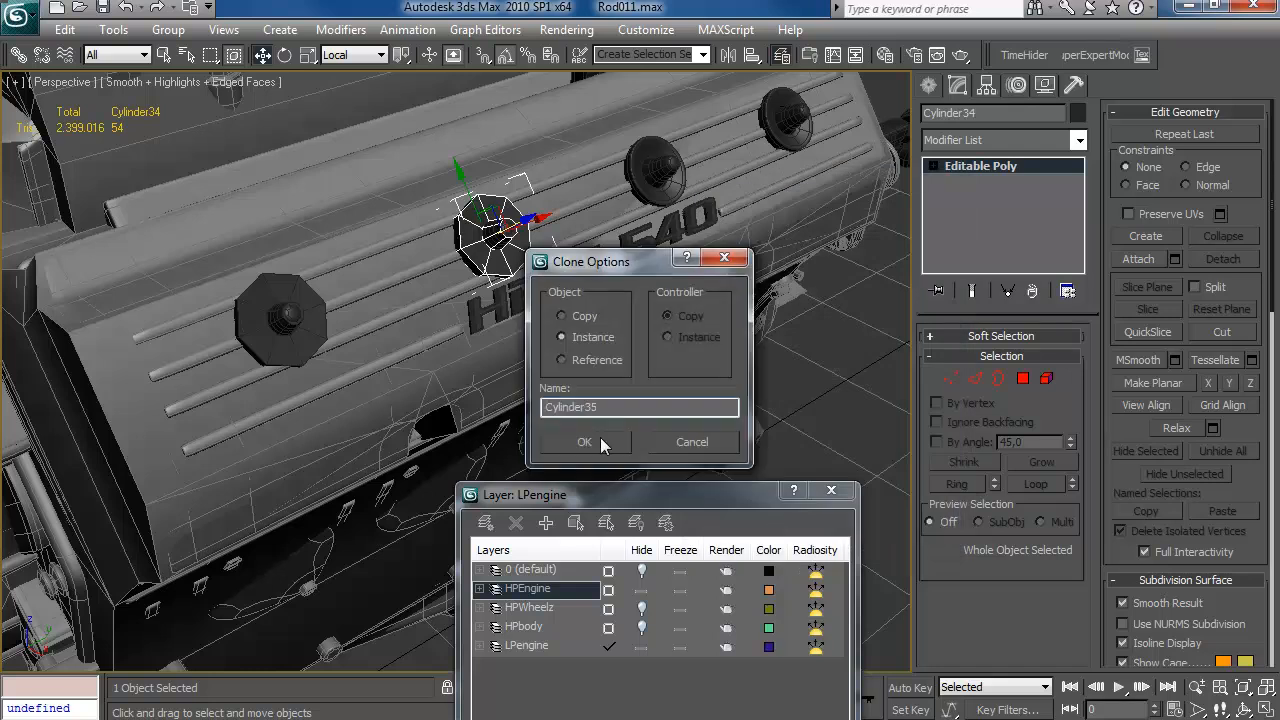
{"action": "left_click", "coordinate": [755, 61]}
{"action": "left_click", "coordinate": [657, 168]}
{"action": "left_click", "coordinate": [831, 527]}
{"action": "key", "text": "ctrl+v"}
{"action": "key", "text": "Return"}
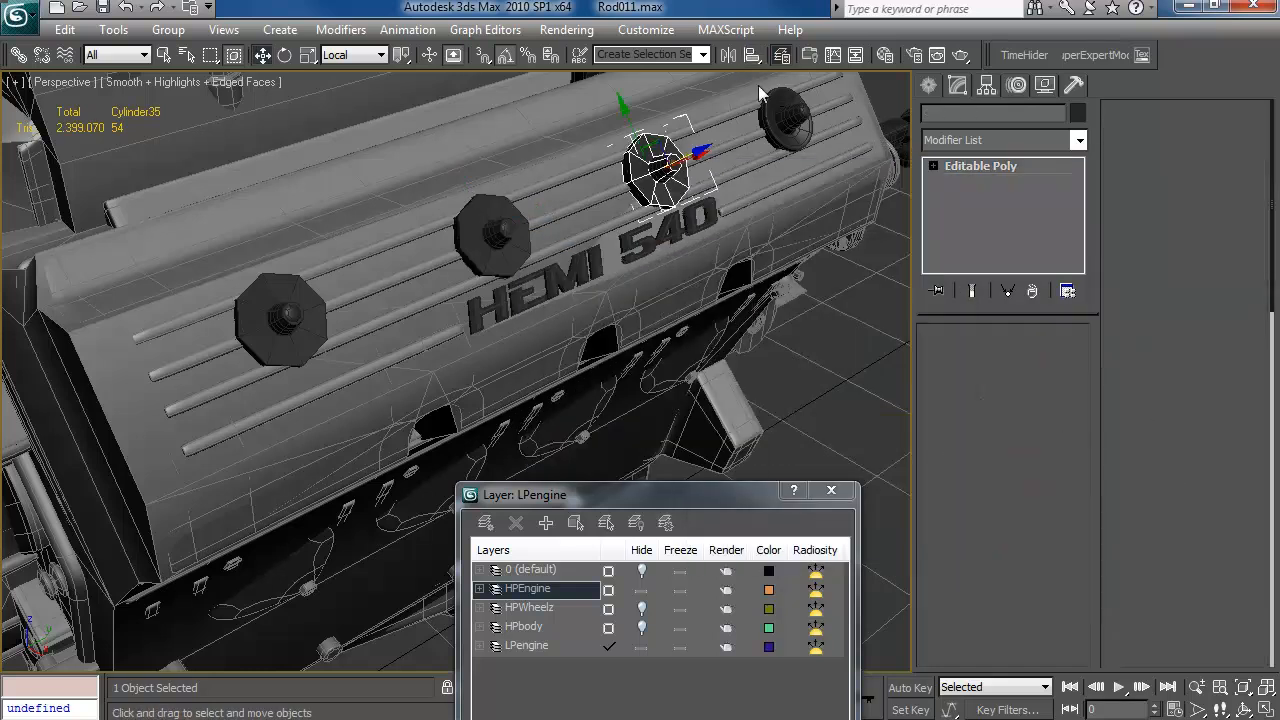
{"action": "left_click", "coordinate": [755, 61]}
{"action": "left_click", "coordinate": [787, 115]}
{"action": "left_click", "coordinate": [818, 531]}
Create a five-sided cylinder around the bolt post at the rear of the engine block, radius about 0.908 cm and height about -3.63 cm.
{"action": "scroll", "coordinate": [683, 351], "scroll_direction": "down", "scroll_amount": 10}
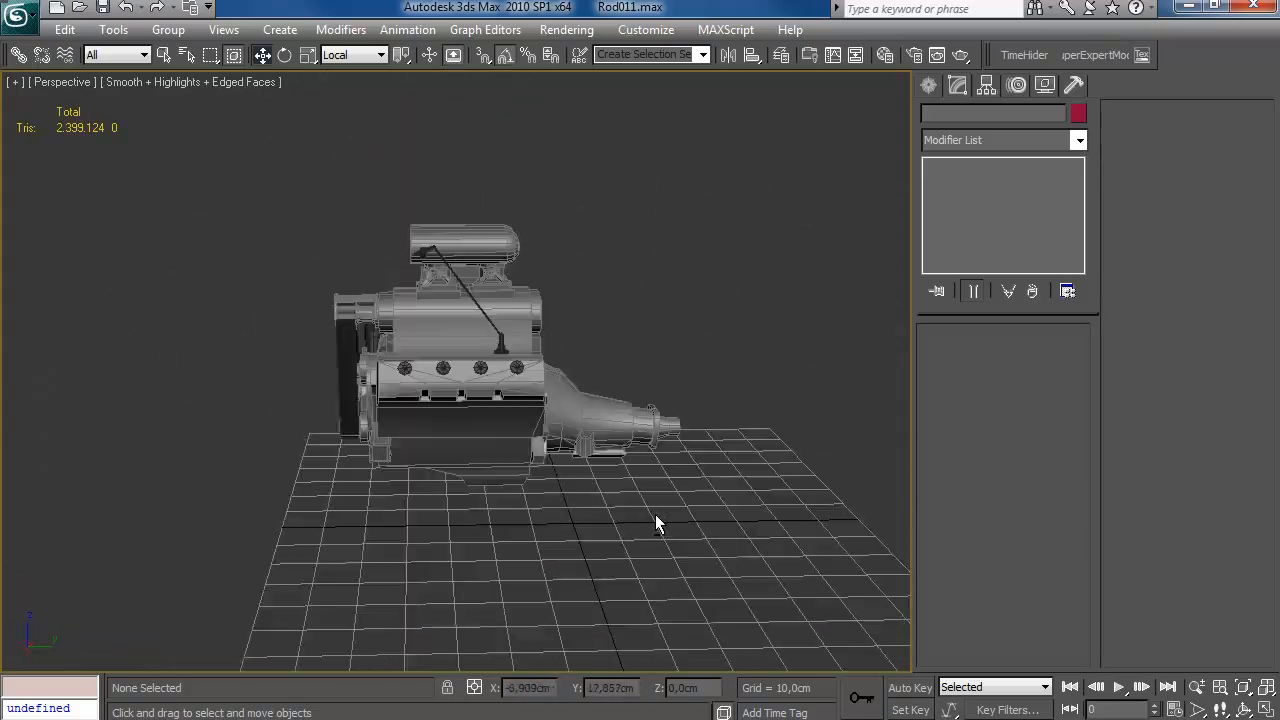
{"action": "middle_click_drag", "start_coordinate": [697, 439], "coordinate": [608, 494], "text": "alt"}
{"action": "scroll", "coordinate": [604, 403], "scroll_direction": "down", "scroll_amount": 3}
{"action": "scroll", "coordinate": [594, 411], "scroll_direction": "up", "scroll_amount": 5}
{"action": "scroll", "coordinate": [543, 451], "scroll_direction": "up", "scroll_amount": 5}
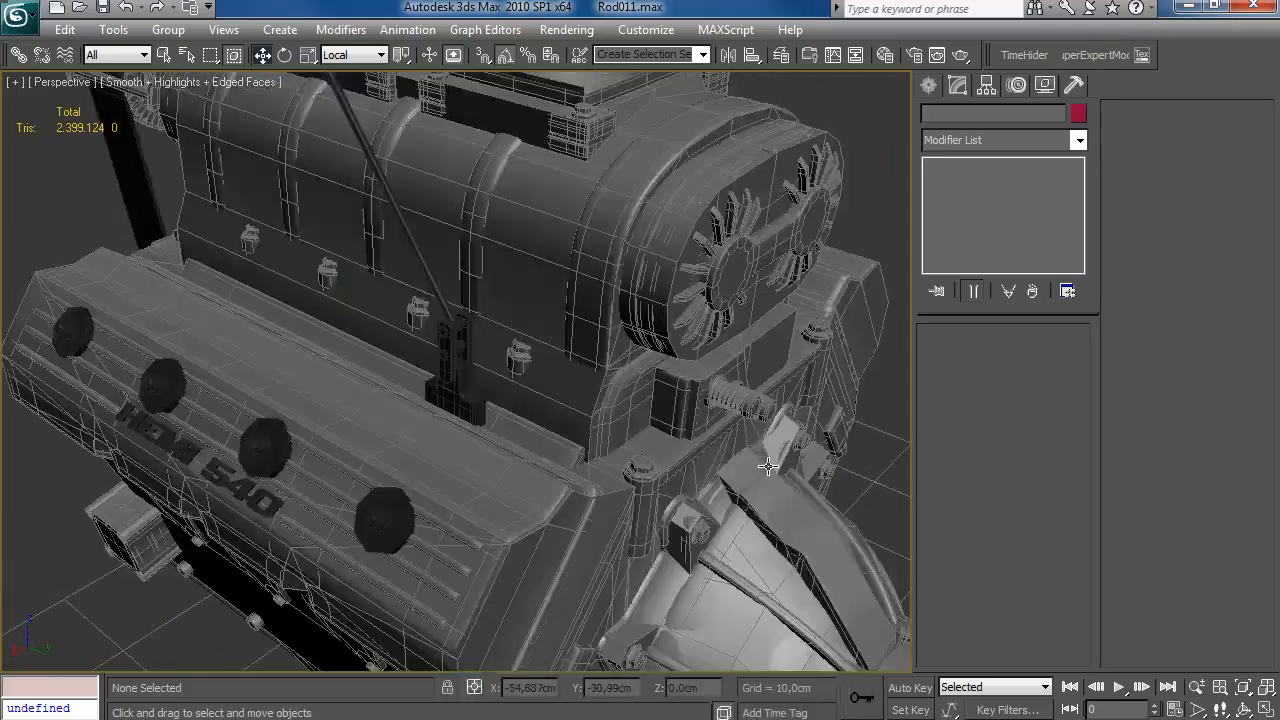
{"action": "middle_click_drag", "start_coordinate": [700, 360], "coordinate": [643, 504], "text": "alt"}
{"action": "scroll", "coordinate": [782, 354], "scroll_direction": "up", "scroll_amount": 5}
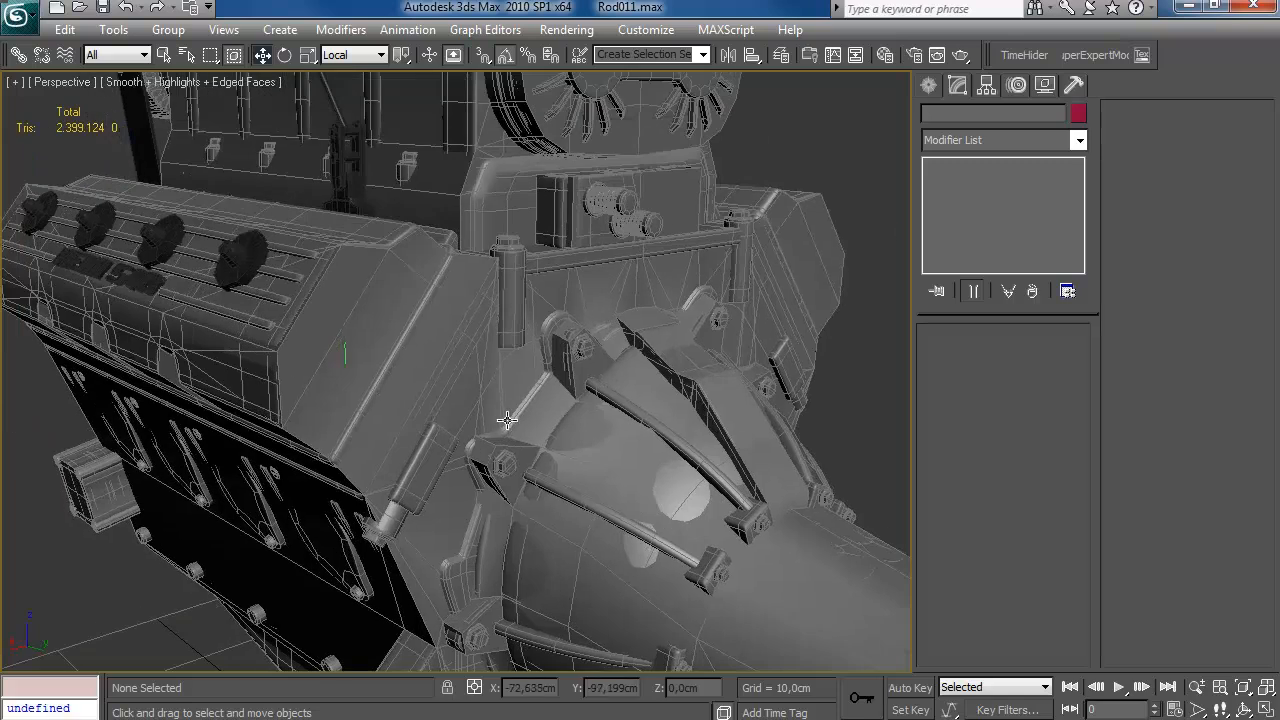
{"action": "middle_click_drag", "start_coordinate": [660, 312], "coordinate": [724, 376], "text": "alt"}
{"action": "left_click", "coordinate": [929, 86]}
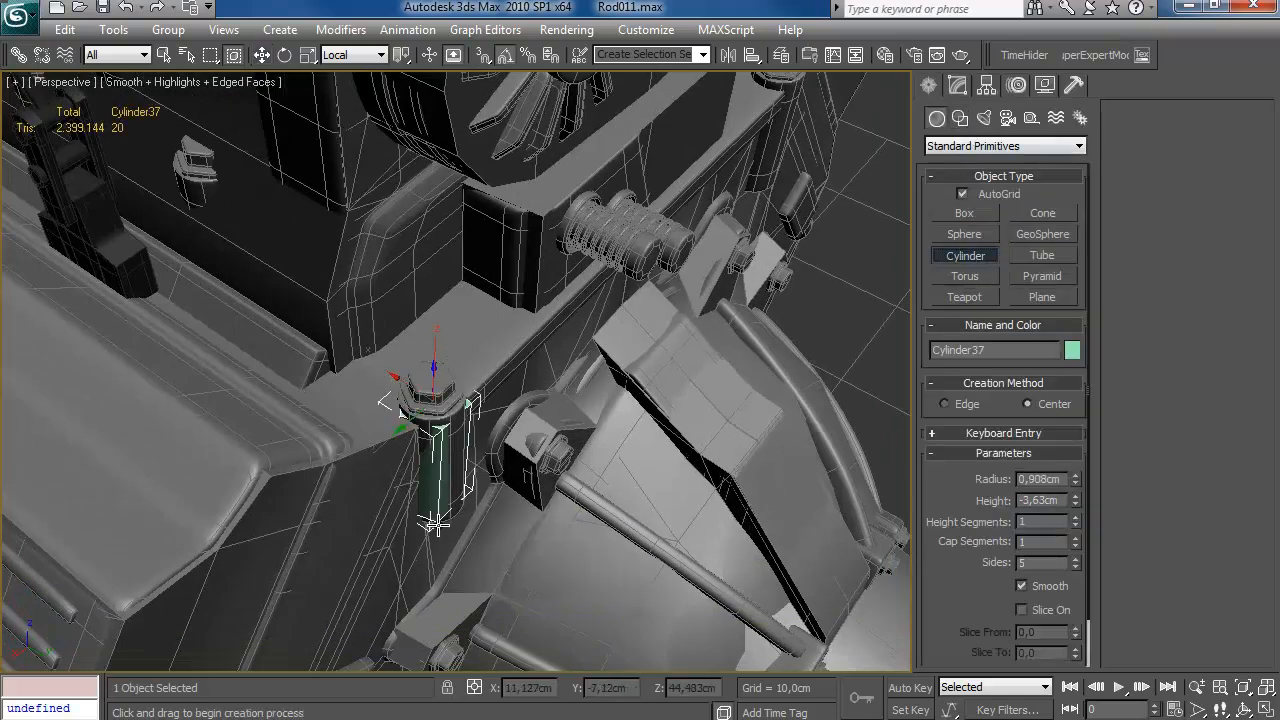
Fit the cylinder upright over the bolt post, giving it 6 sides and a height of -5.003 cm.
{"action": "middle_click_drag", "start_coordinate": [501, 465], "coordinate": [374, 280], "text": "alt"}
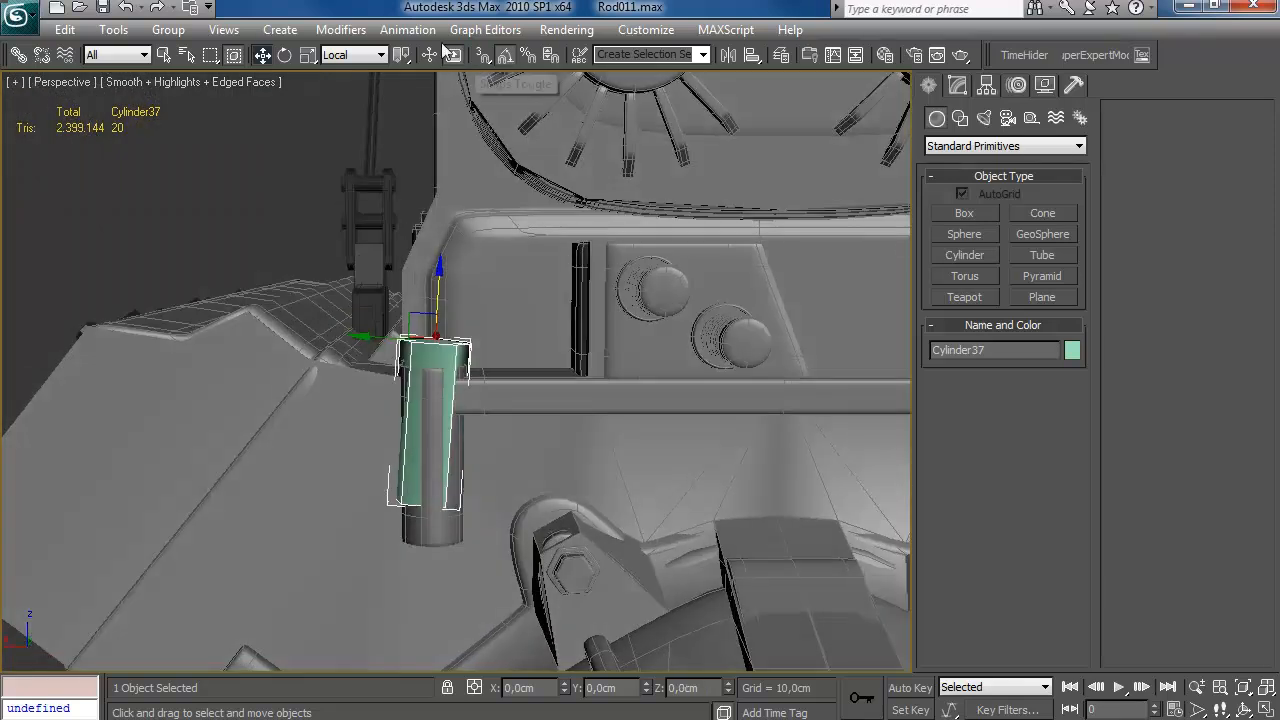
{"action": "key", "text": "w"}
{"action": "middle_click_drag", "start_coordinate": [628, 401], "coordinate": [463, 230], "text": "alt"}
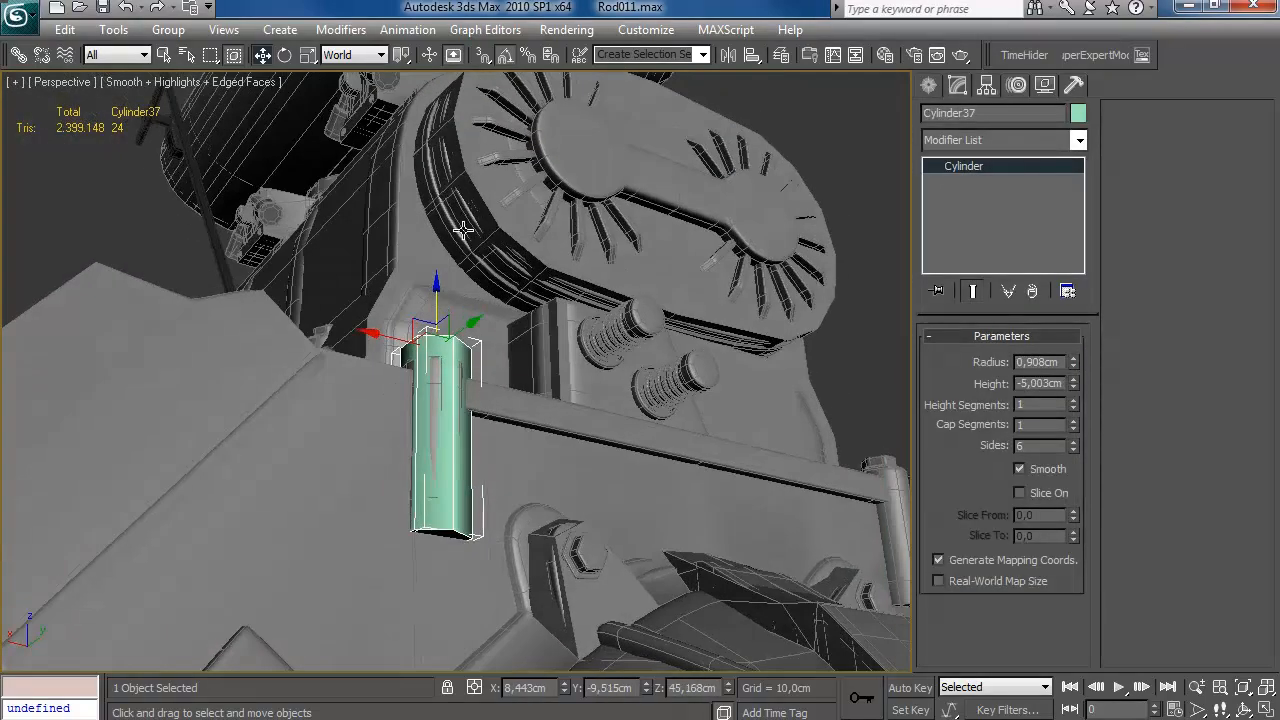
Change the object colour of the new bolt post cylinder.
{"action": "middle_click_drag", "start_coordinate": [535, 310], "coordinate": [585, 466], "text": "alt"}
{"action": "scroll", "coordinate": [606, 415], "scroll_direction": "down", "scroll_amount": 5}
{"action": "scroll", "coordinate": [458, 340], "scroll_direction": "up", "scroll_amount": 3}
{"action": "scroll", "coordinate": [557, 500], "scroll_direction": "up", "scroll_amount": 4}
{"action": "left_click", "coordinate": [1079, 114]}
{"action": "left_click", "coordinate": [748, 415]}
{"action": "left_click", "coordinate": [740, 477]}
Hide the high-poly engine layer and inspect the low-poly engine from the front and side.
{"action": "scroll", "coordinate": [768, 304], "scroll_direction": "down", "scroll_amount": 6}
{"action": "left_click", "coordinate": [755, 344]}
{"action": "middle_click_drag", "start_coordinate": [755, 344], "coordinate": [610, 440], "text": "alt"}
{"action": "middle_click_drag", "start_coordinate": [504, 417], "coordinate": [640, 347], "text": "alt"}
{"action": "left_click", "coordinate": [831, 490]}
{"action": "scroll", "coordinate": [640, 347], "scroll_direction": "down", "scroll_amount": 4}
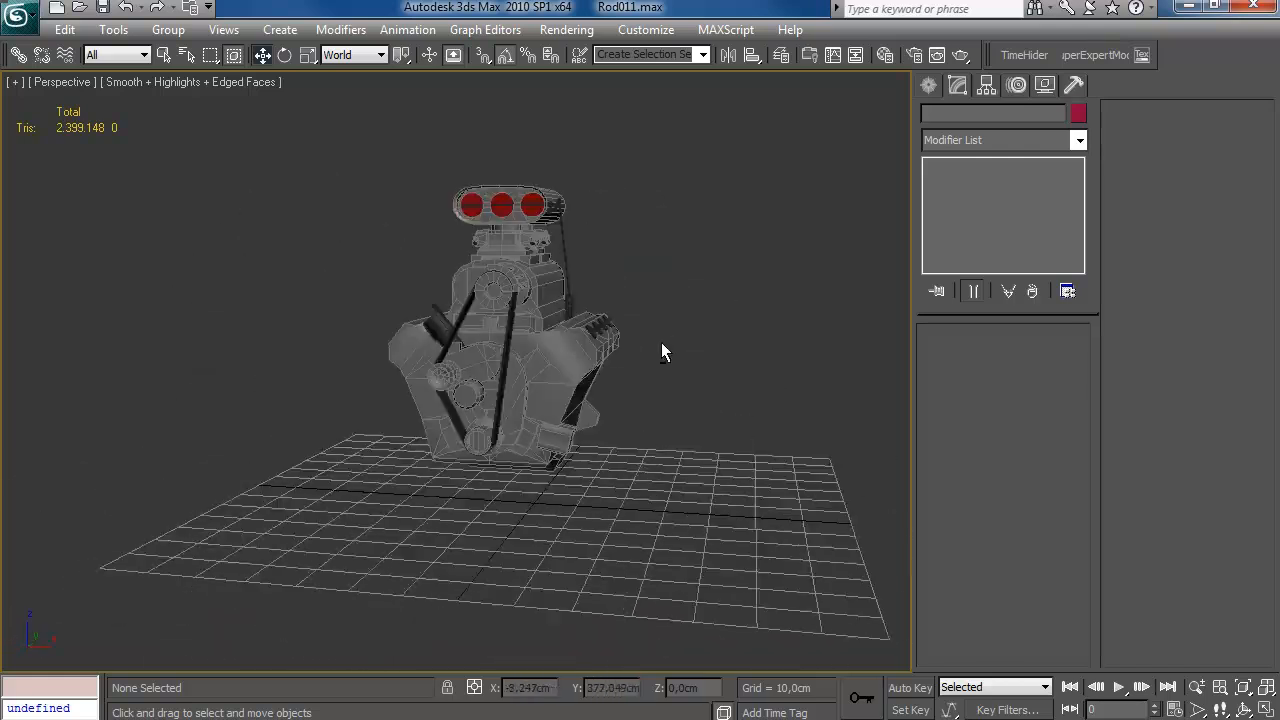
{"action": "scroll", "coordinate": [655, 345], "scroll_direction": "up", "scroll_amount": 5}
{"action": "middle_click_drag", "start_coordinate": [577, 374], "coordinate": [587, 341], "text": "alt"}
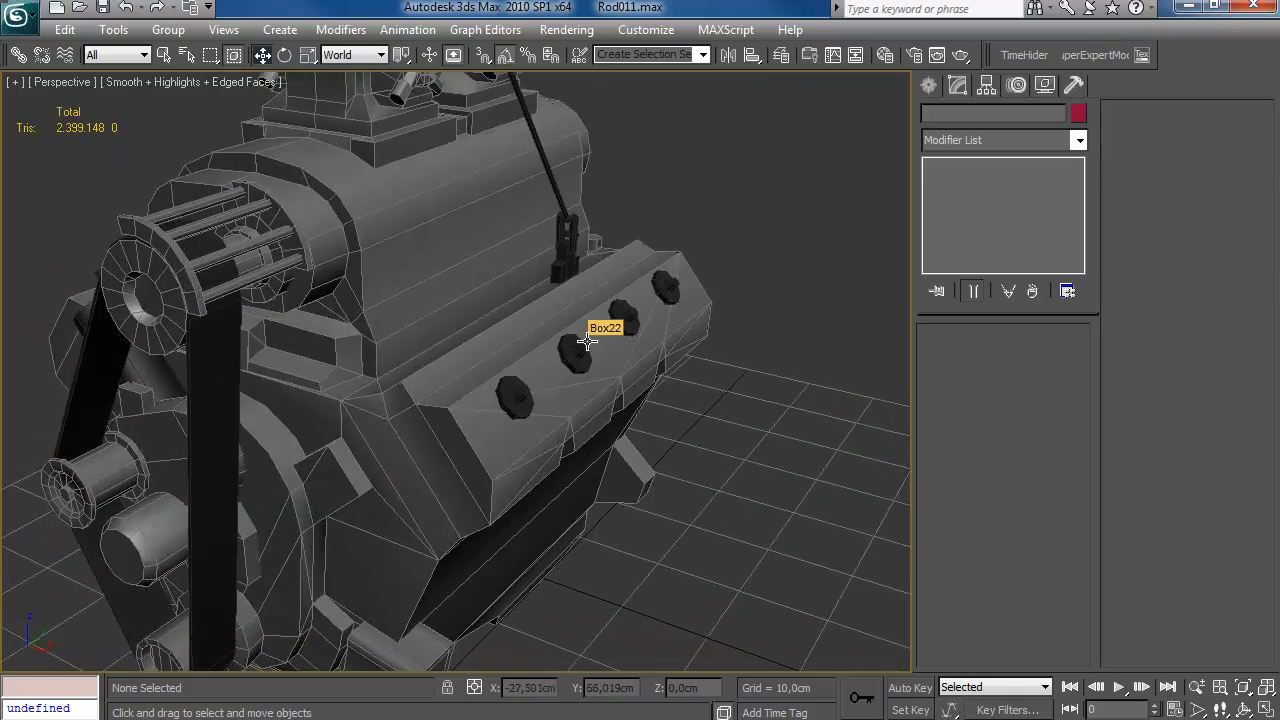
{"action": "scroll", "coordinate": [587, 341], "scroll_direction": "down", "scroll_amount": 5}
{"action": "middle_click_drag", "start_coordinate": [491, 374], "coordinate": [417, 409], "text": "alt"}
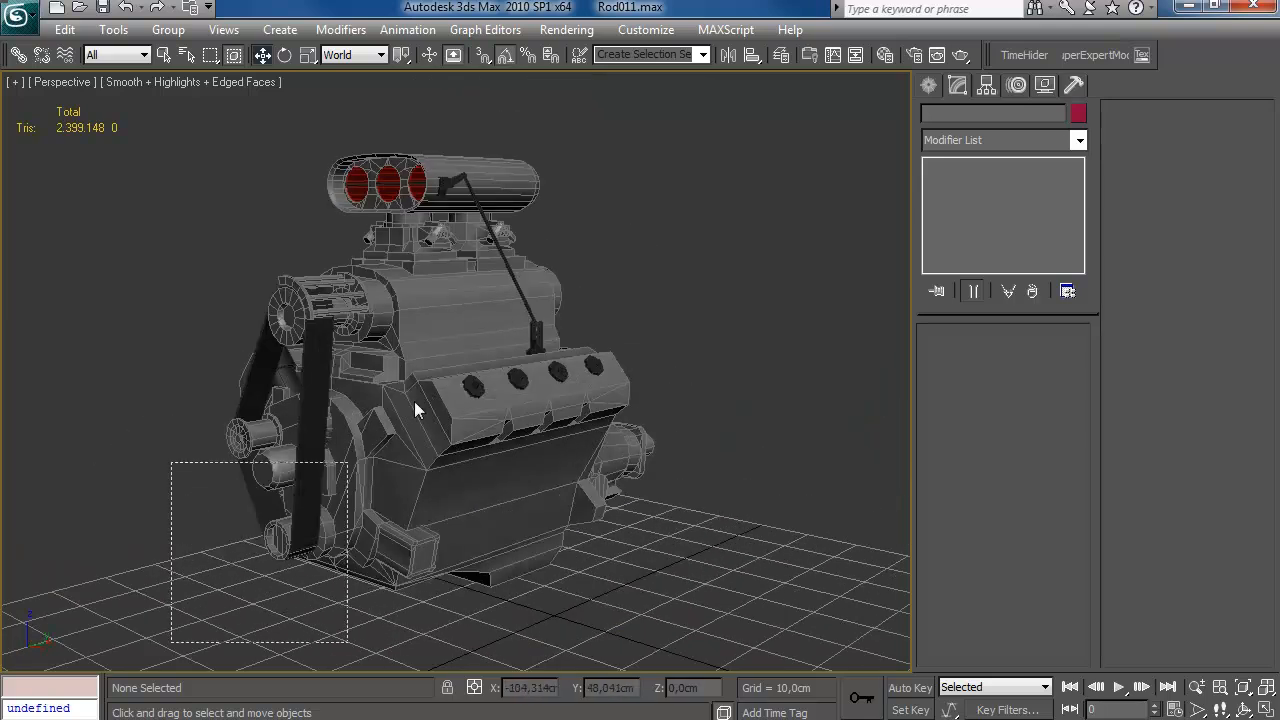
Unhide the layers holding the rest of the car around the engine.
{"action": "left_click", "coordinate": [681, 248]}
{"action": "middle_click_drag", "start_coordinate": [681, 248], "coordinate": [697, 269]}
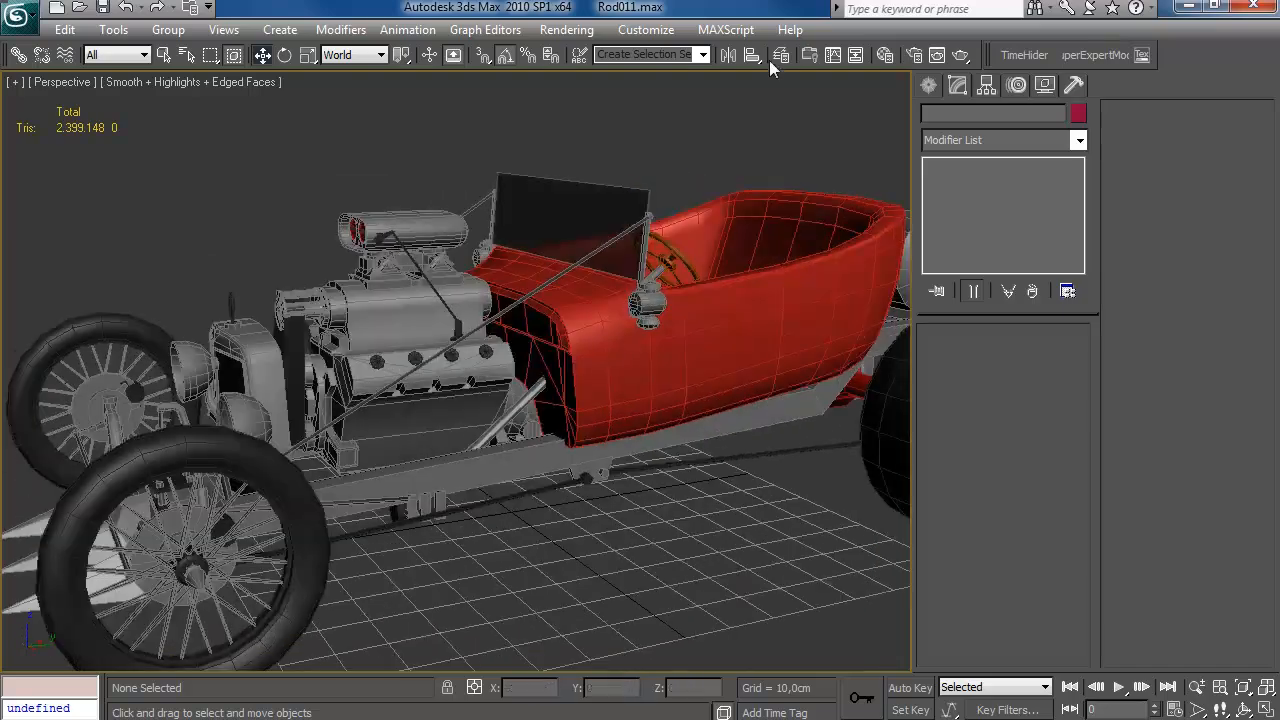
{"action": "left_click", "coordinate": [663, 457]}
Examine the complete hot rod and its rear axle and differential, with edged faces turned off.
{"action": "scroll", "coordinate": [602, 433], "scroll_direction": "down", "scroll_amount": 5}
{"action": "middle_click_drag", "start_coordinate": [602, 433], "coordinate": [625, 425], "text": "alt"}
{"action": "key", "text": "ctrl+a"}
{"action": "middle_click_drag", "start_coordinate": [526, 374], "coordinate": [471, 429], "text": "alt"}
{"action": "left_click", "coordinate": [605, 523]}
{"action": "scroll", "coordinate": [614, 446], "scroll_direction": "up", "scroll_amount": 3}
{"action": "scroll", "coordinate": [563, 436], "scroll_direction": "down", "scroll_amount": 5}
{"action": "key", "text": "F4"}
{"action": "scroll", "coordinate": [452, 472], "scroll_direction": "up", "scroll_amount": 5}
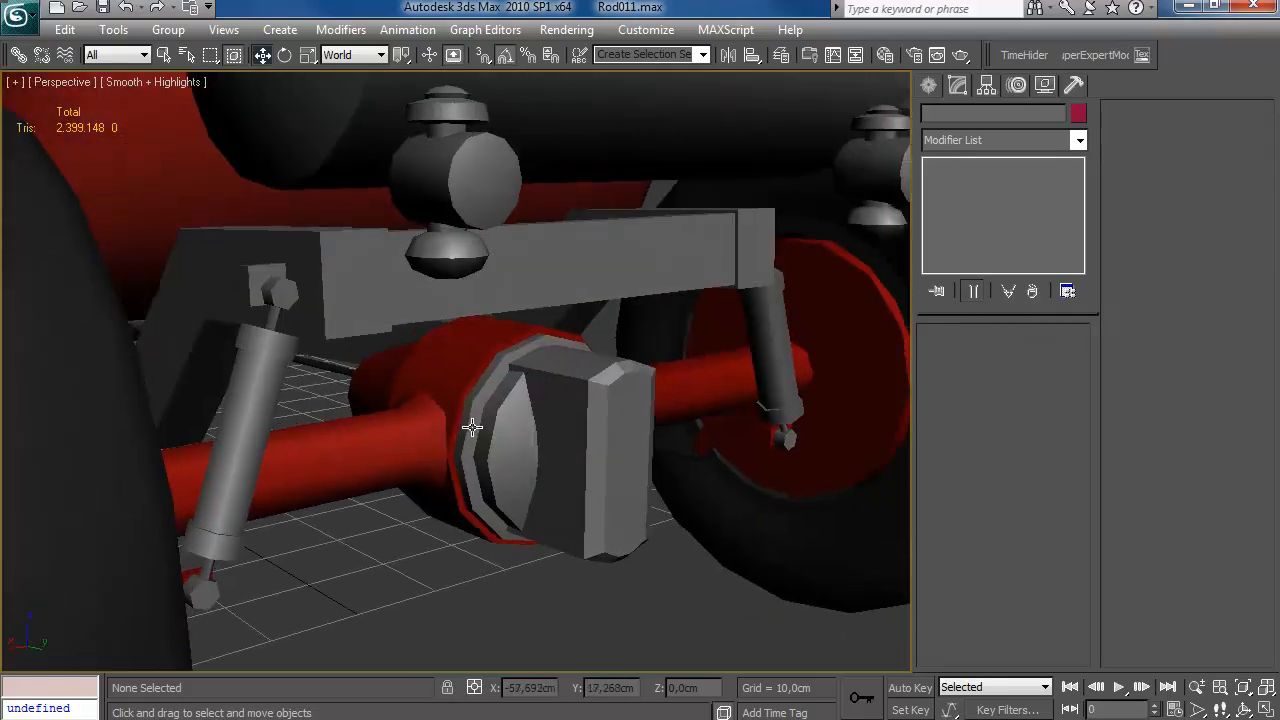
Attach the grey differential cover to the red rear axle housing and bridge the open borders between them.
{"action": "key", "text": "F4"}
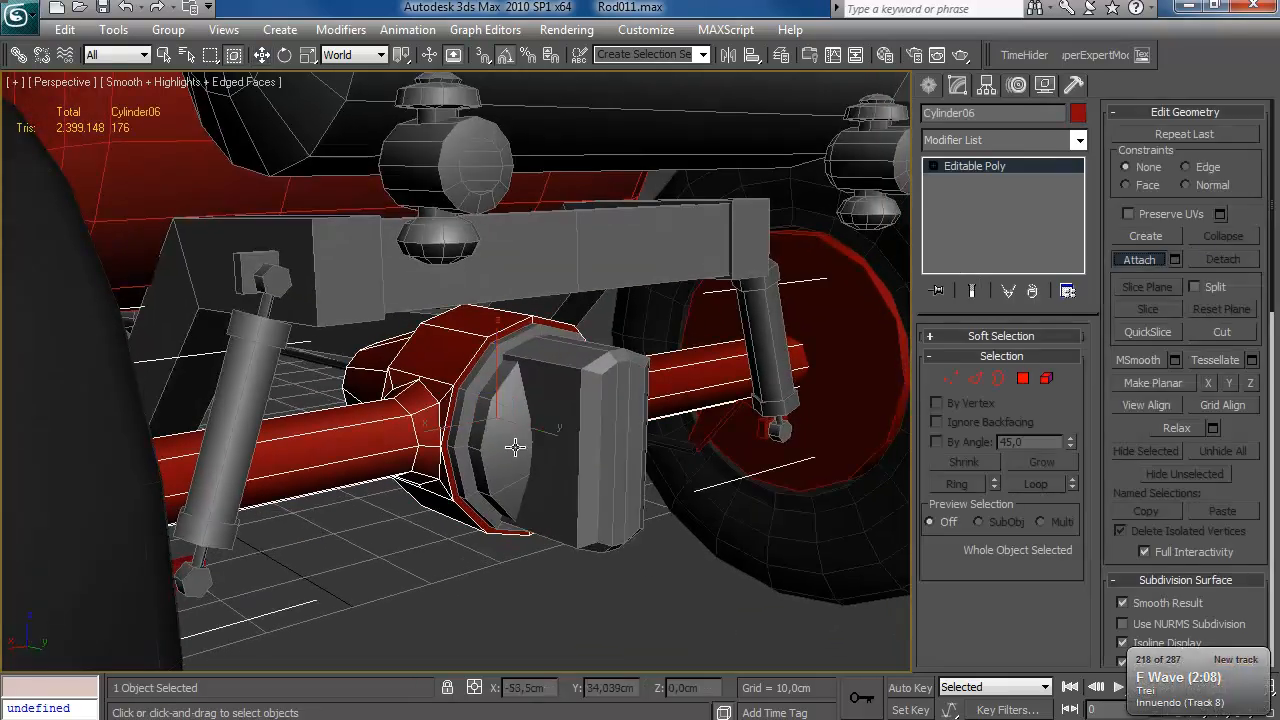
{"action": "middle_click_drag", "start_coordinate": [524, 456], "coordinate": [520, 440], "text": "alt"}
{"action": "key", "text": "4"}
{"action": "left_click", "coordinate": [520, 312]}
{"action": "middle_click_drag", "start_coordinate": [520, 312], "coordinate": [532, 326], "text": "alt"}
{"action": "key", "text": "Delete"}
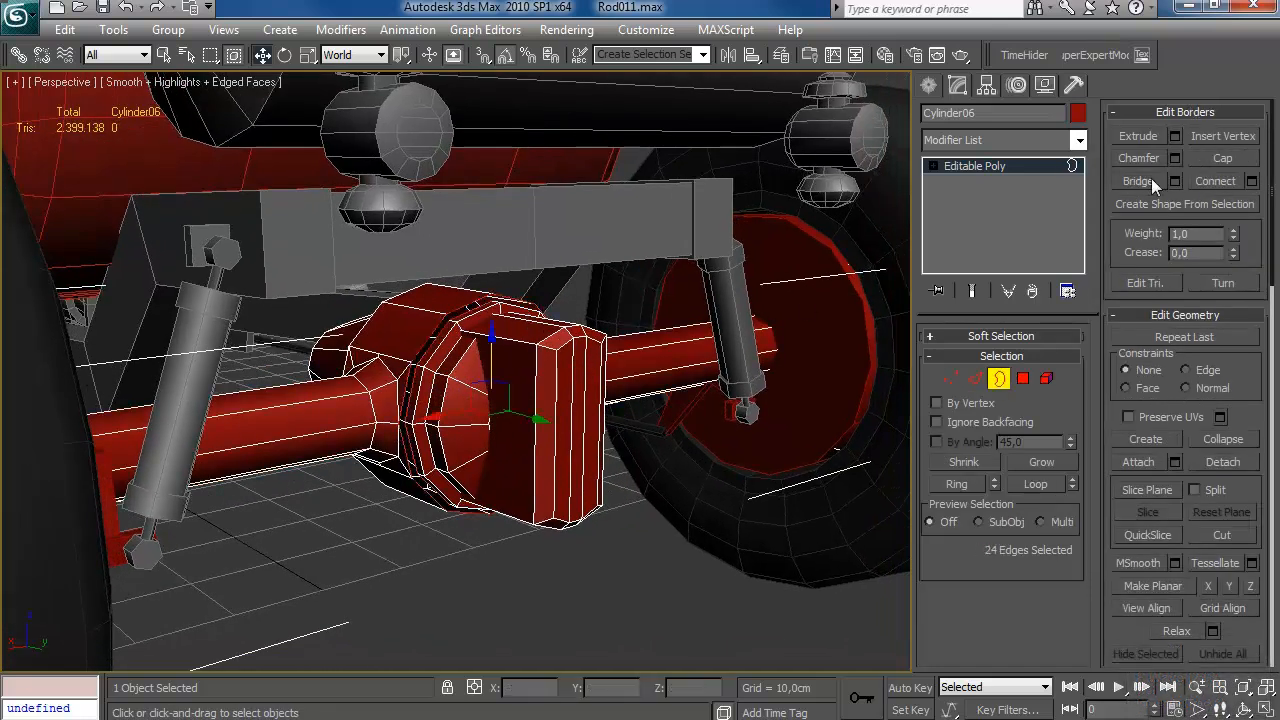
{"action": "left_click", "coordinate": [572, 193]}
Show the whole car shaded without edged faces and save the scene as Rod012.max.
{"action": "middle_click_drag", "start_coordinate": [572, 193], "coordinate": [856, 391], "text": "alt"}
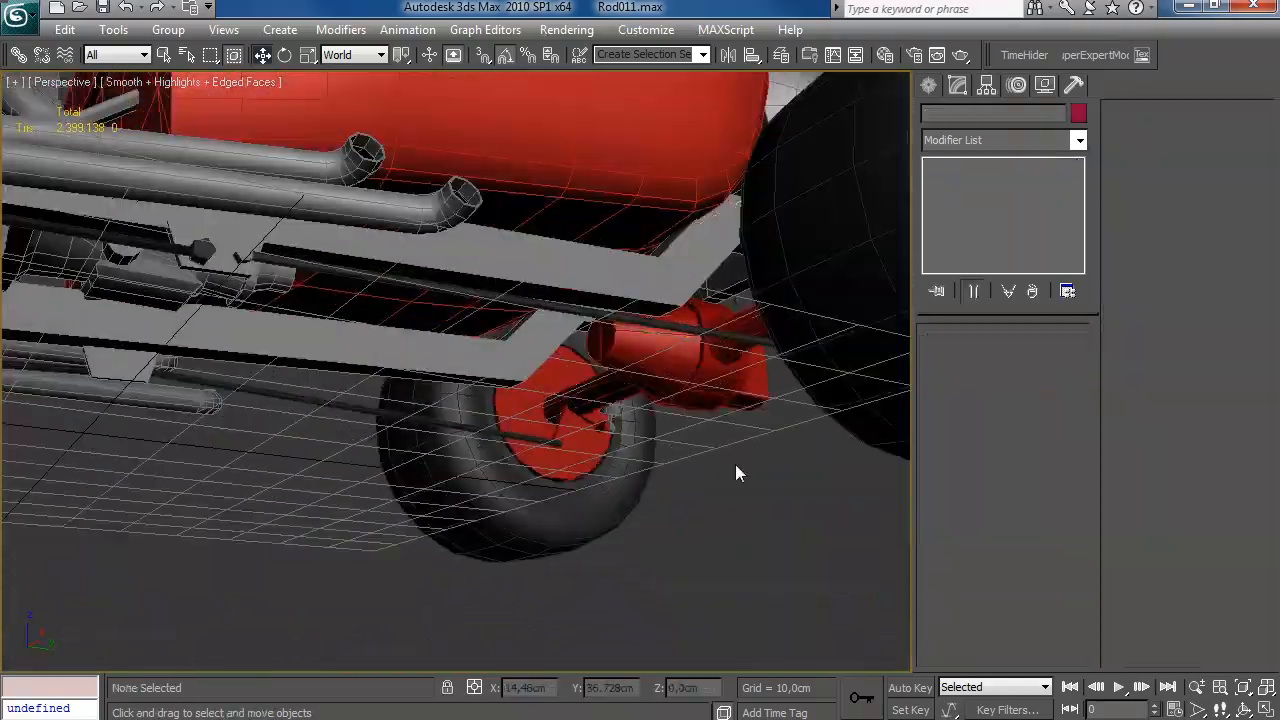
{"action": "middle_click_drag", "start_coordinate": [735, 464], "coordinate": [683, 422], "text": "alt"}
{"action": "scroll", "coordinate": [695, 355], "scroll_direction": "down", "scroll_amount": 6}
{"action": "middle_click_drag", "start_coordinate": [660, 361], "coordinate": [744, 324], "text": "alt"}
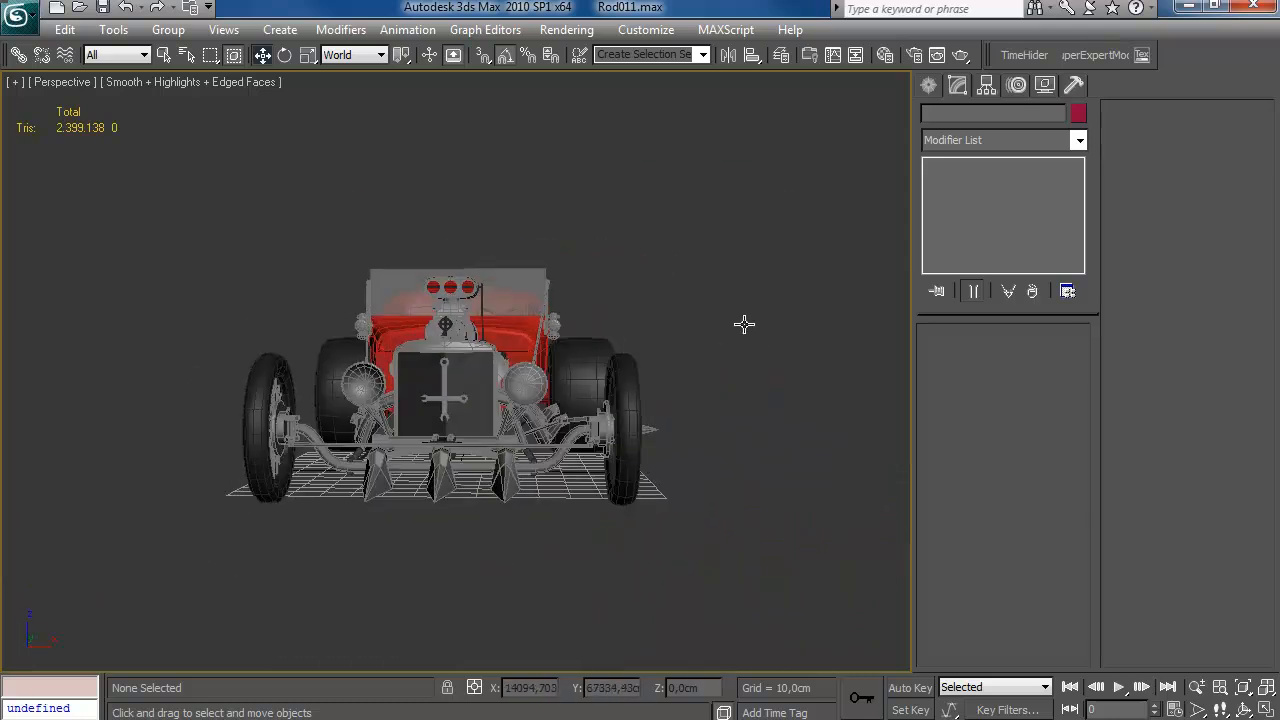
{"action": "key", "text": "F4"}
{"action": "middle_click_drag", "start_coordinate": [668, 348], "coordinate": [645, 372], "text": "alt"}
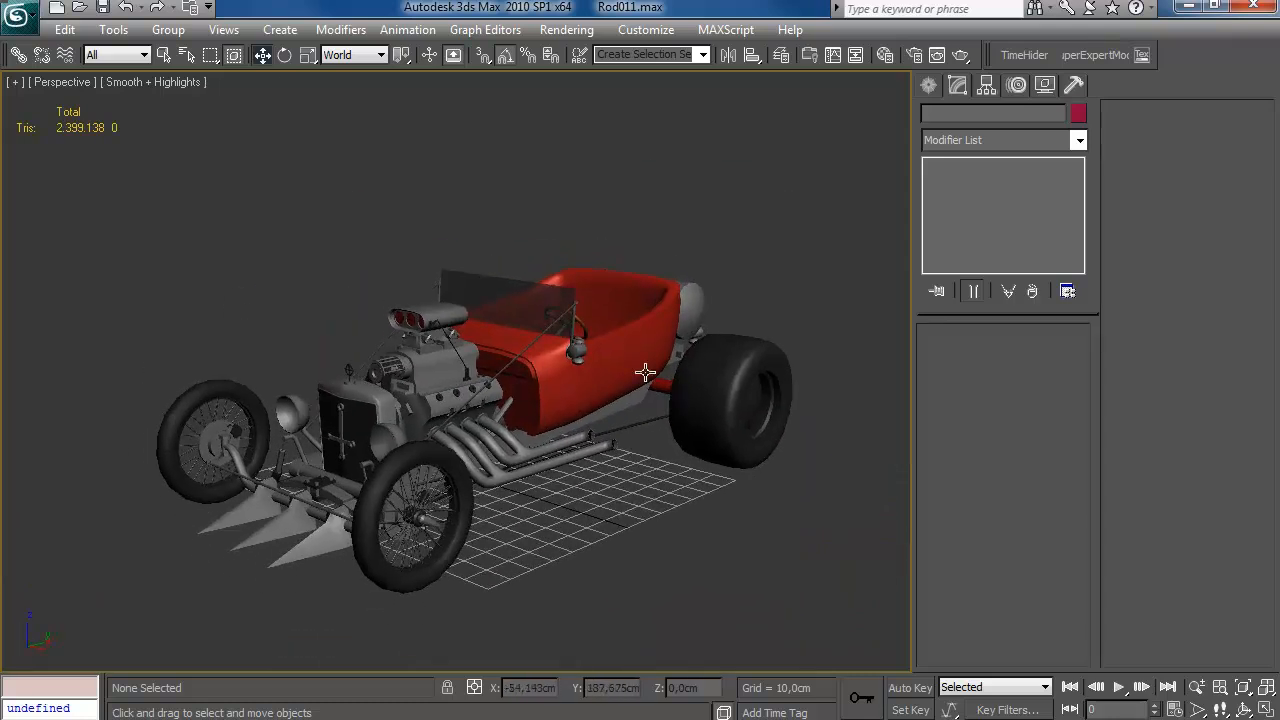
{"action": "left_click", "coordinate": [40, 28]}
{"action": "left_click", "coordinate": [111, 254]}
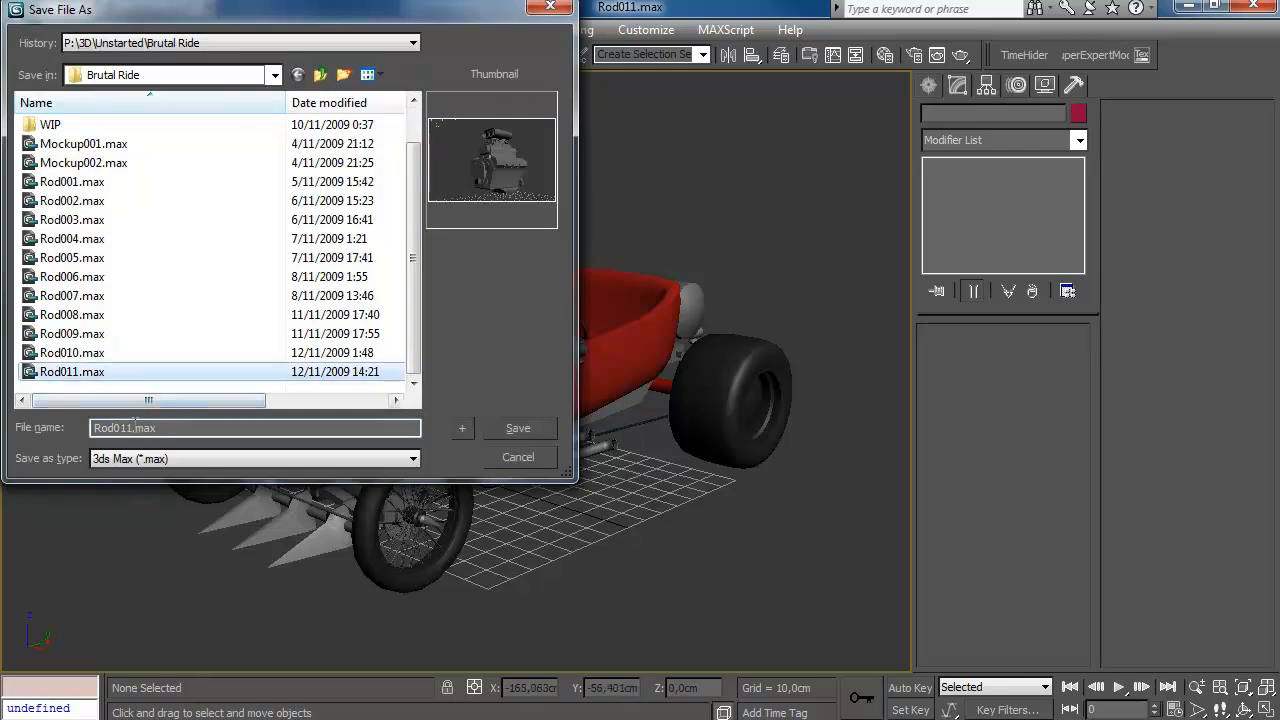
{"action": "left_click", "coordinate": [517, 427]}
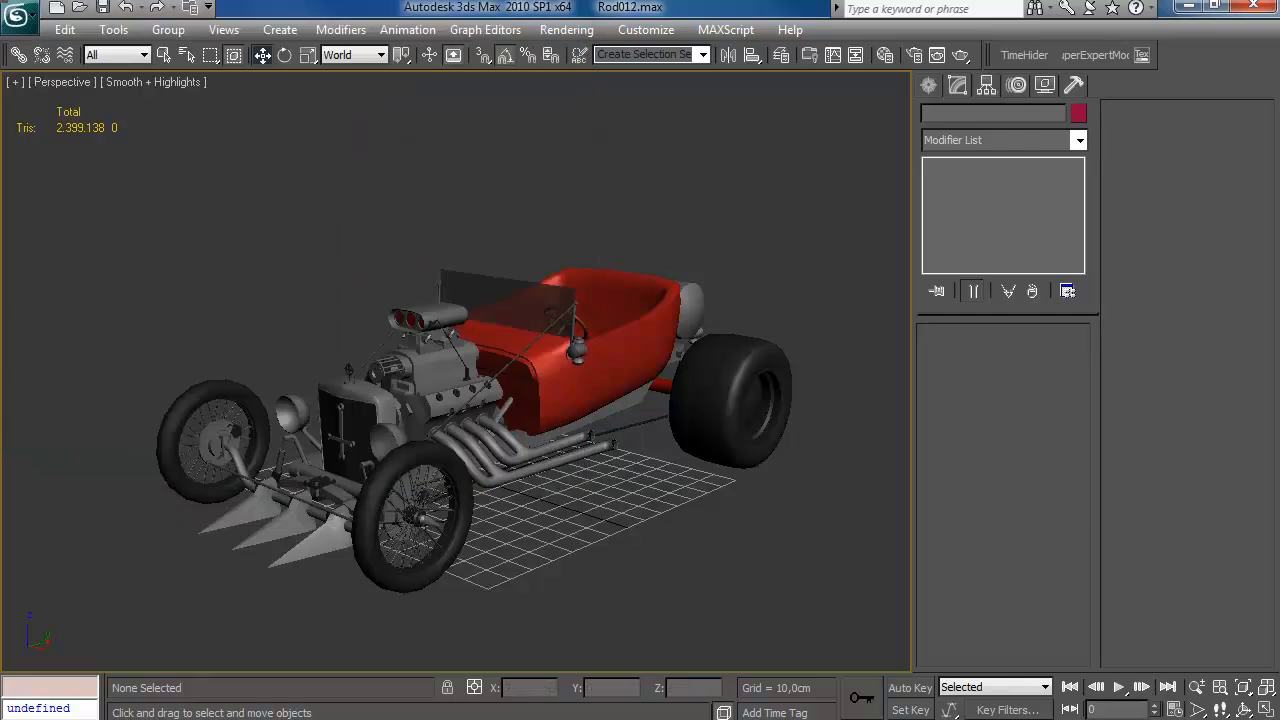